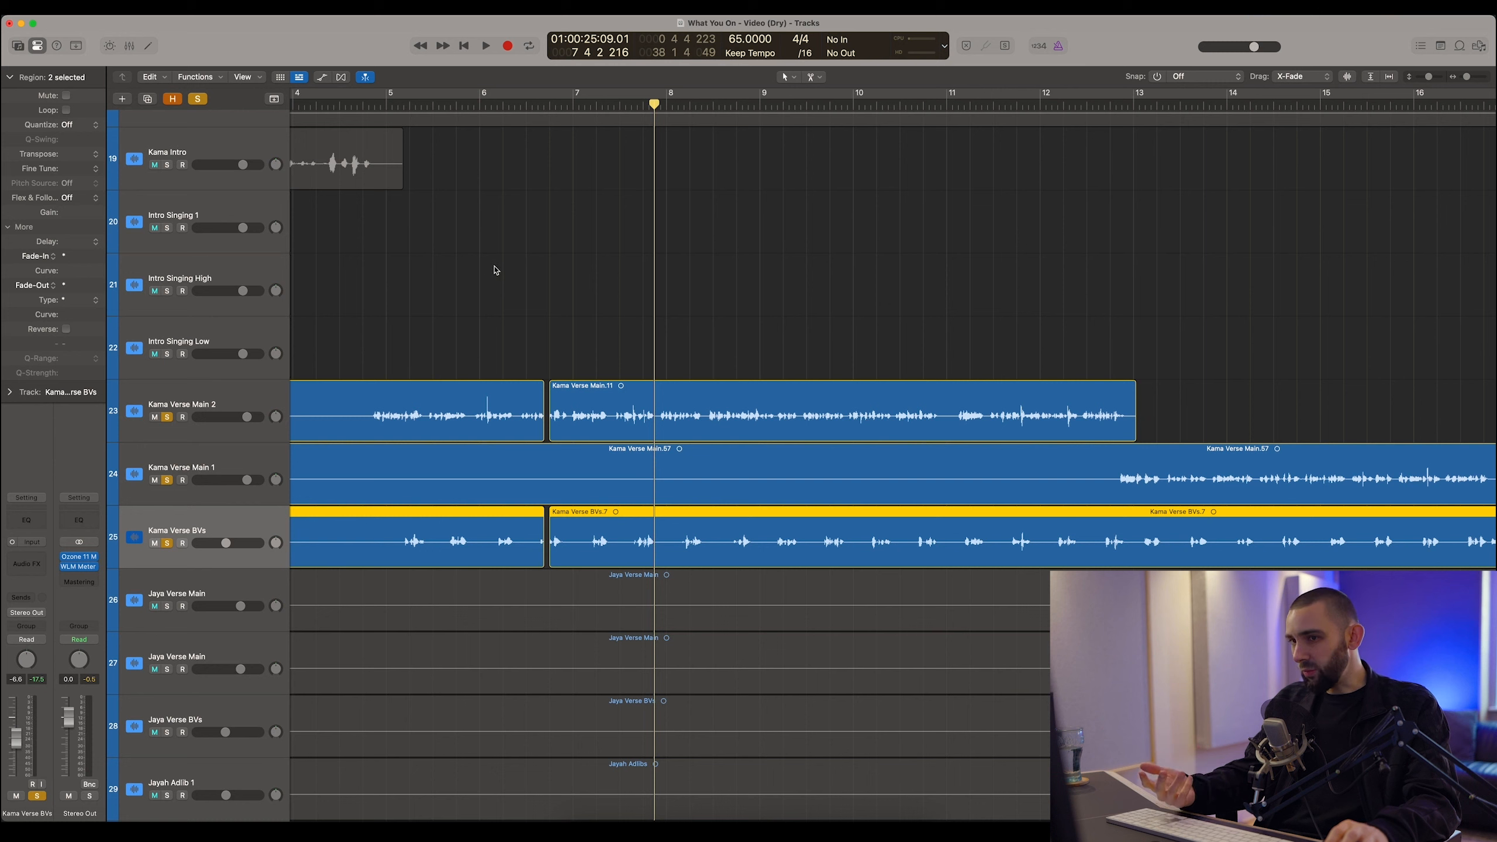
Select the Kama Verse Main 2 track and audition the soloed Kama verse tracks from about bar 9 with enlarged waveforms.
{"action": "left_click_drag", "start_coordinate": [369, 101], "coordinate": [612, 125]}
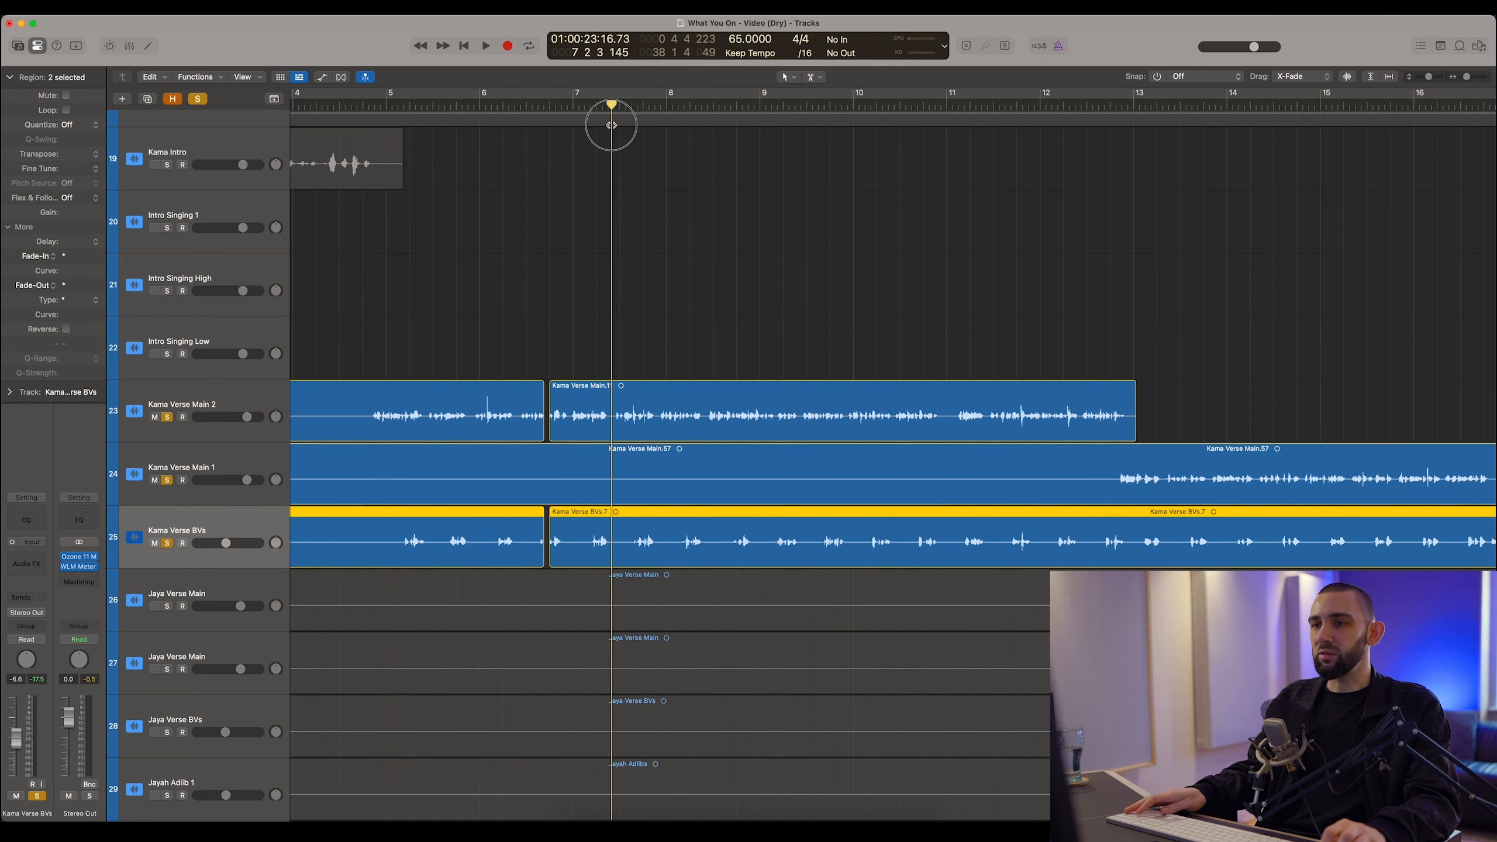
{"action": "left_click", "coordinate": [212, 390]}
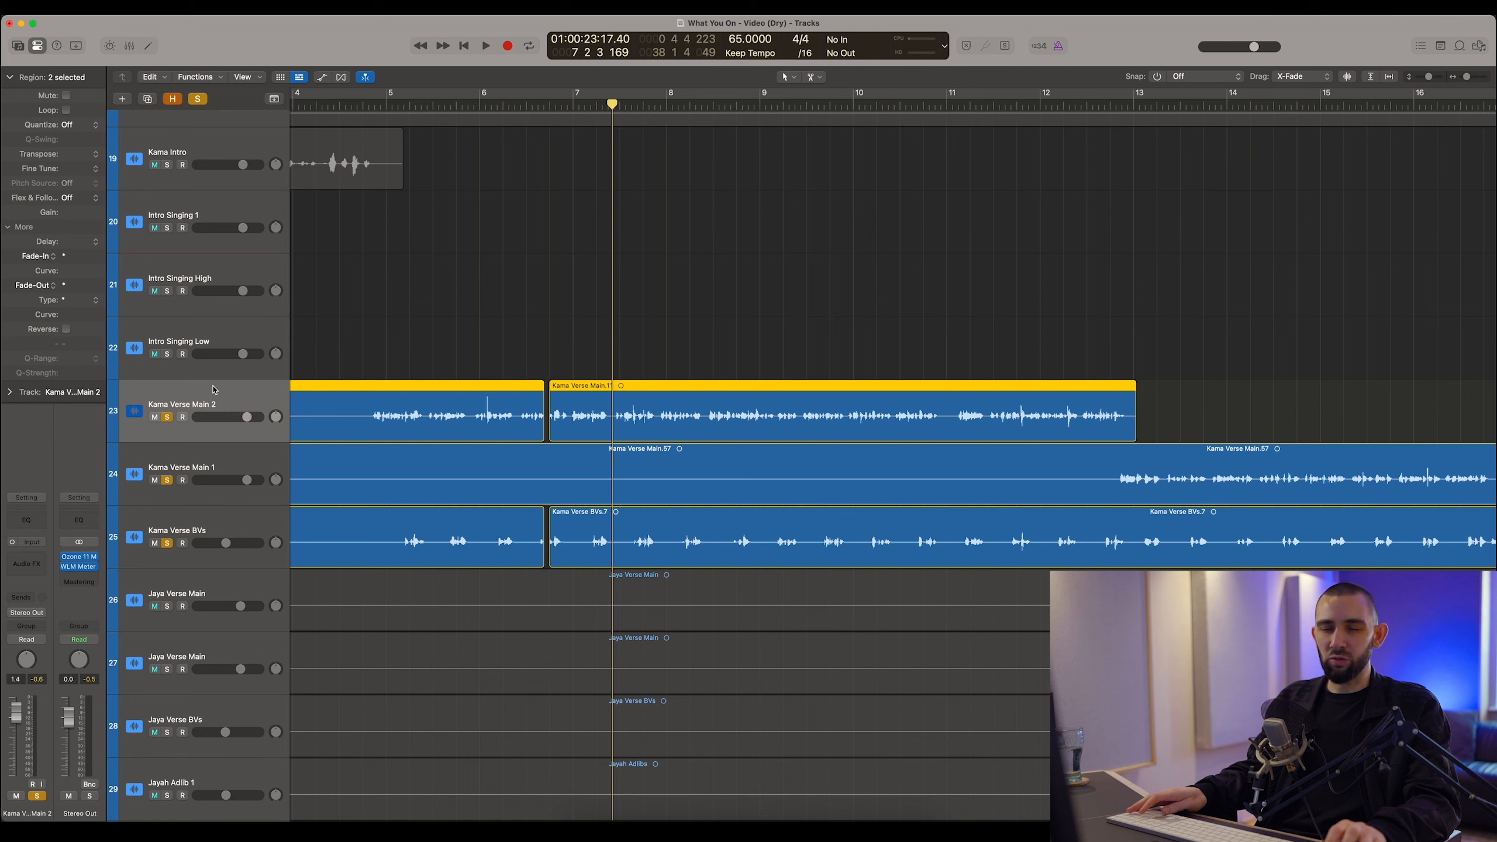
{"action": "left_click", "coordinate": [759, 105]}
{"action": "key", "text": "super+Right"}
{"action": "key", "text": "super+Right"}
{"action": "key", "text": "super+Right"}
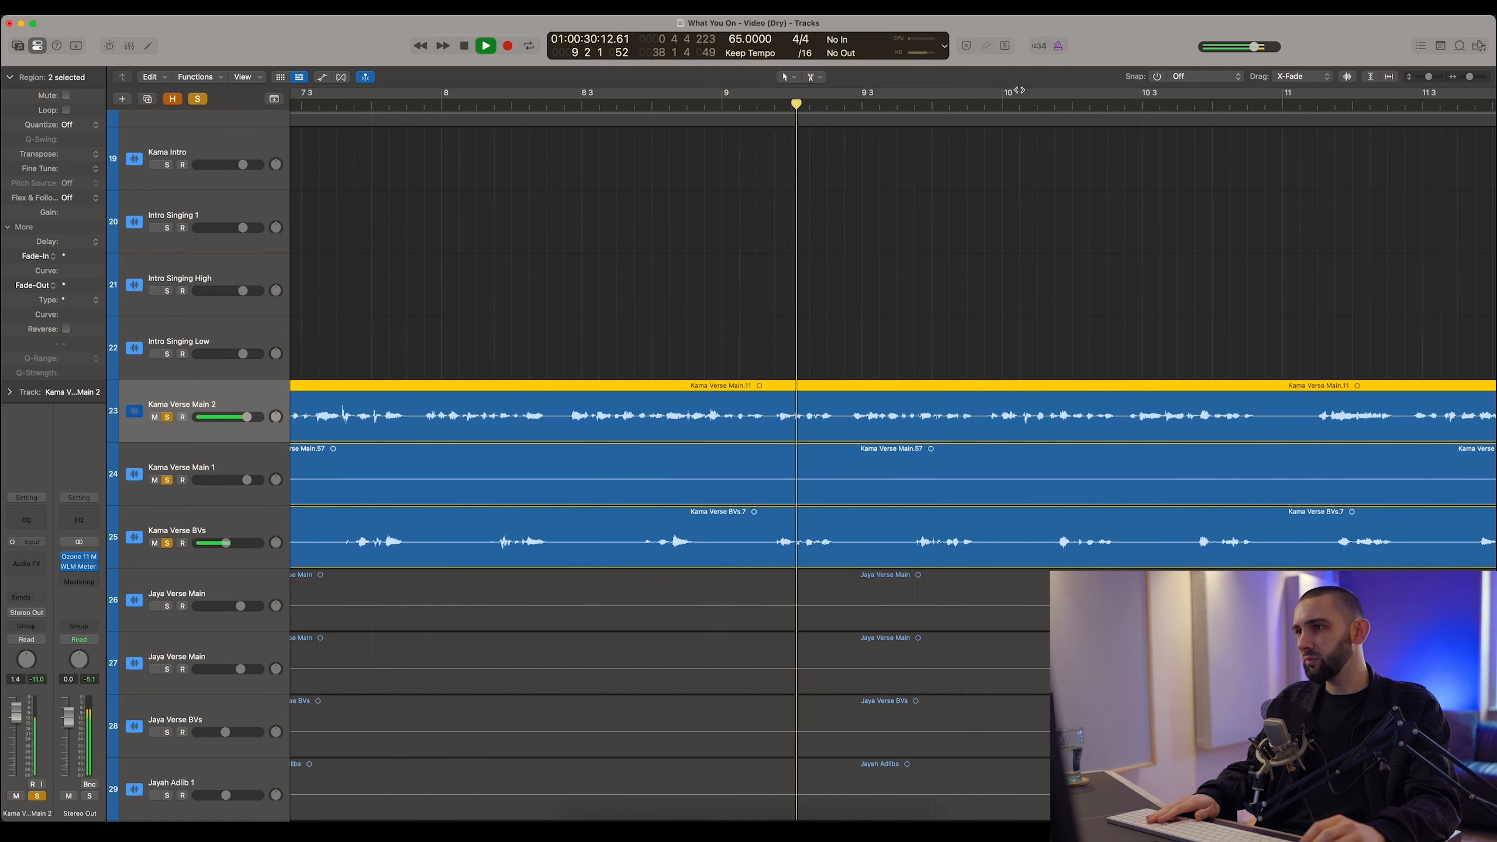
{"action": "left_click", "coordinate": [1350, 80]}
{"action": "key", "text": "super+Right"}
{"action": "key", "text": "super+Right"}
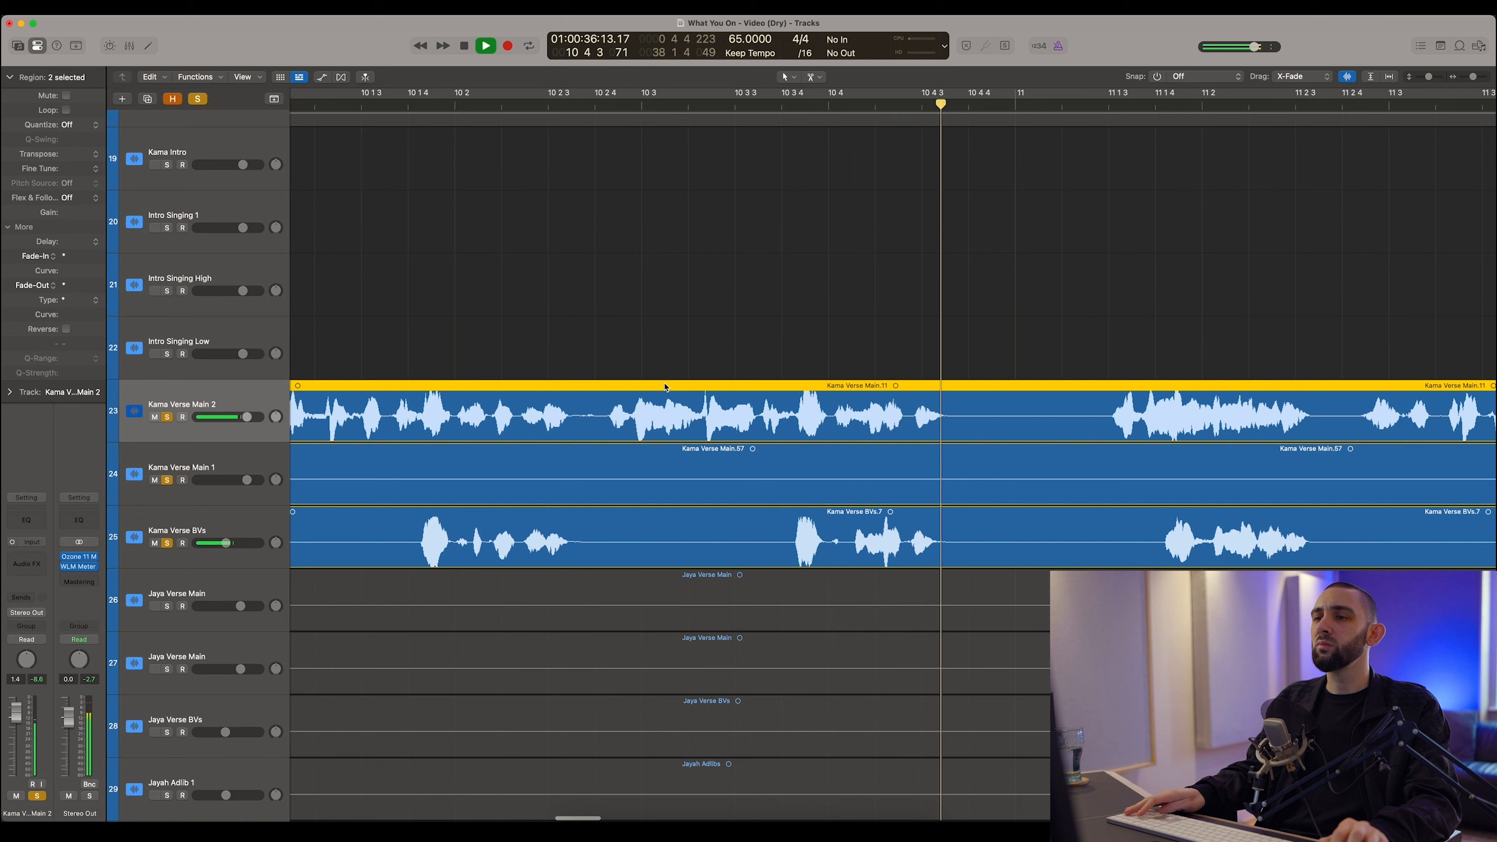
{"action": "key", "text": "space"}
Select the Kama Verse Main.11 region and audition its phrase from about bar 10 2 4, examining the waveform closely.
{"action": "left_click", "coordinate": [682, 361]}
{"action": "left_click", "coordinate": [705, 416]}
{"action": "key", "text": "super+Right"}
{"action": "key", "text": "super+Right"}
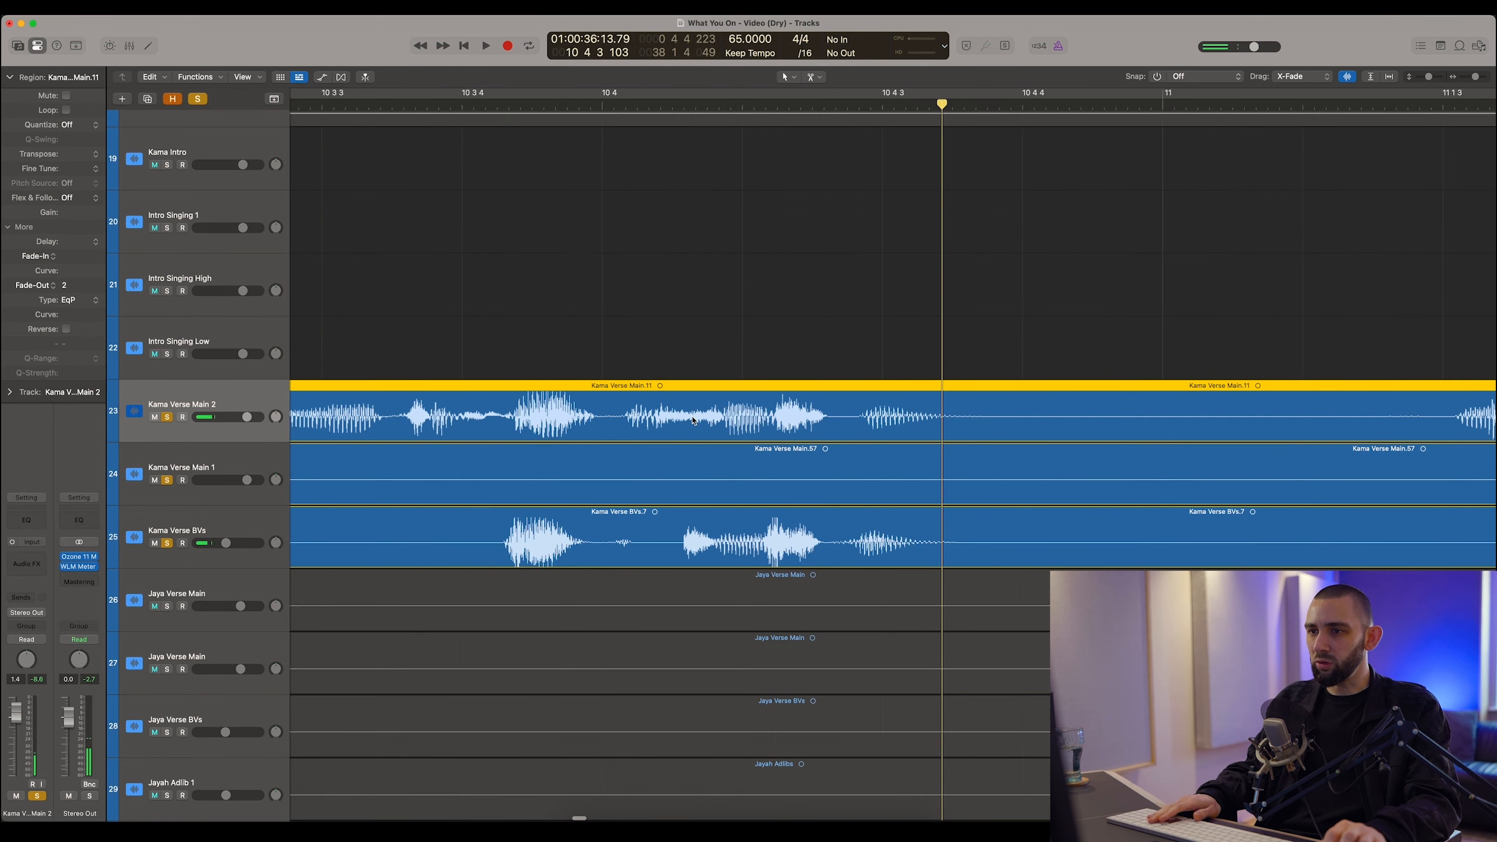
{"action": "key", "text": "super+Left"}
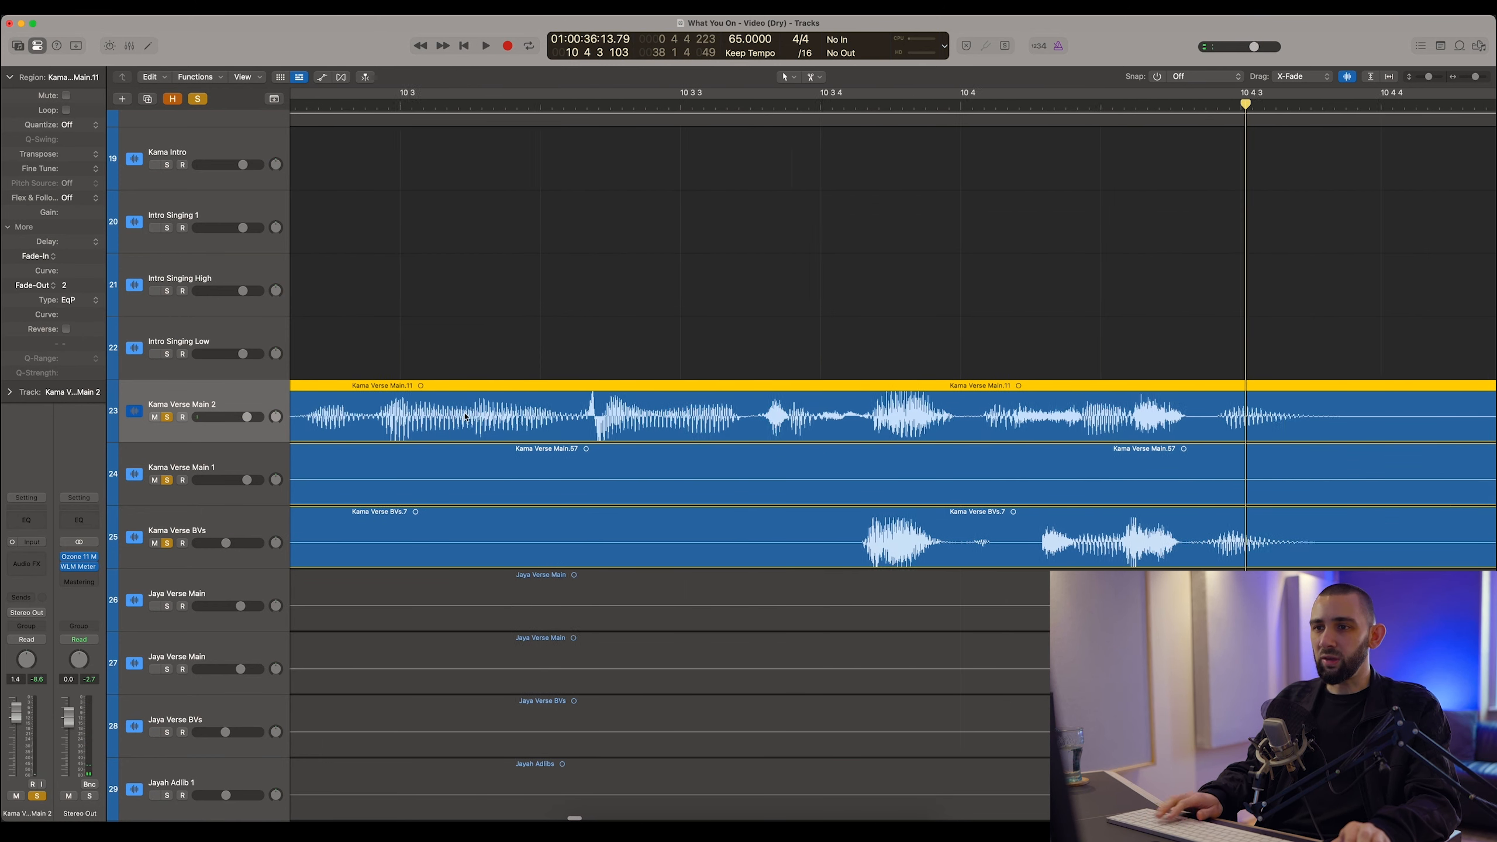
{"action": "scroll", "coordinate": [529, 401], "scroll_direction": "left", "scroll_amount": 5}
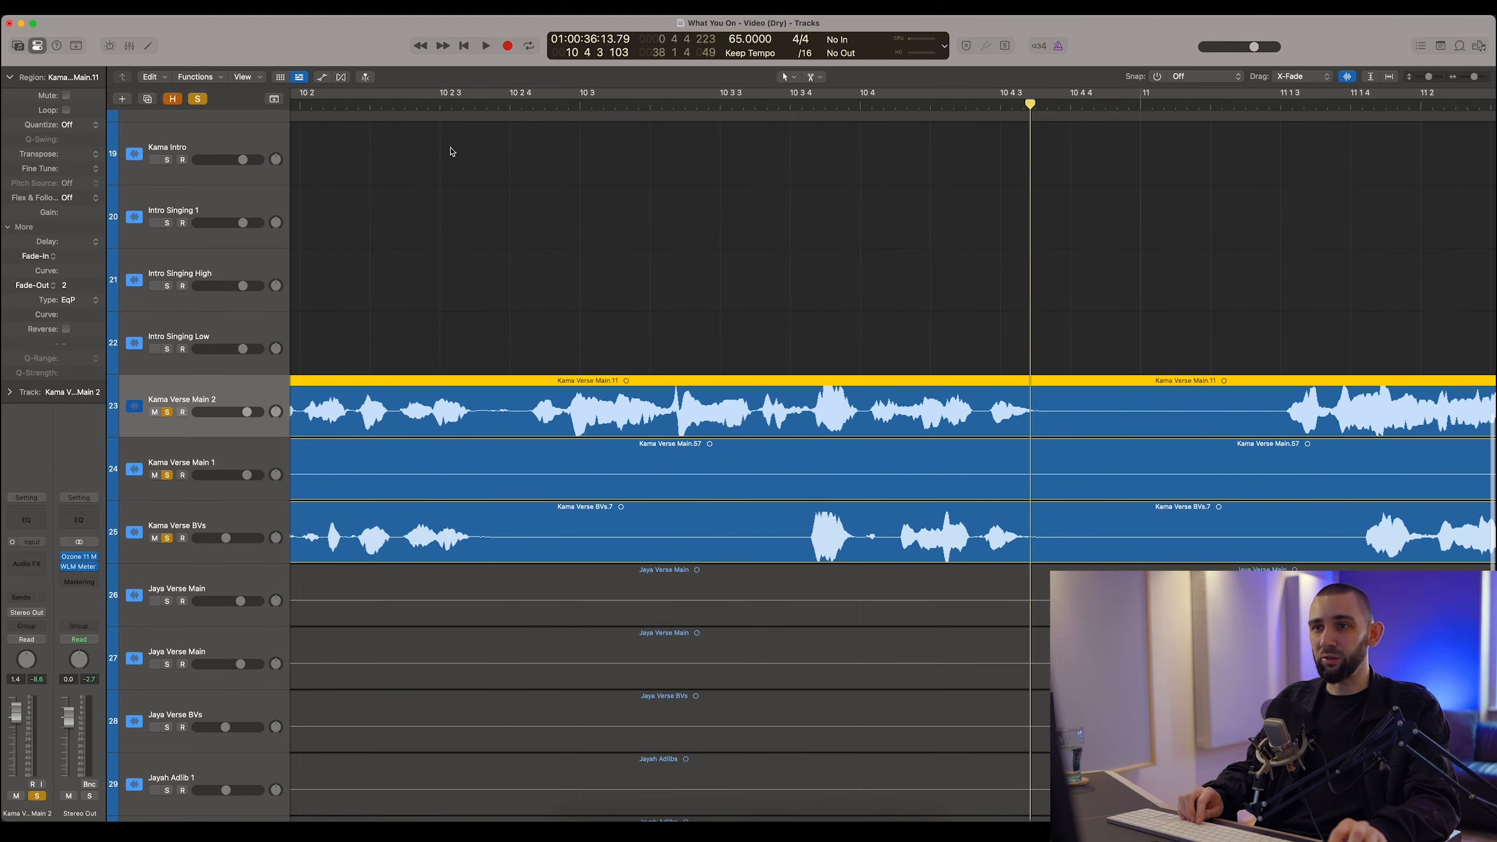
{"action": "left_click_drag", "start_coordinate": [389, 107], "coordinate": [519, 116]}
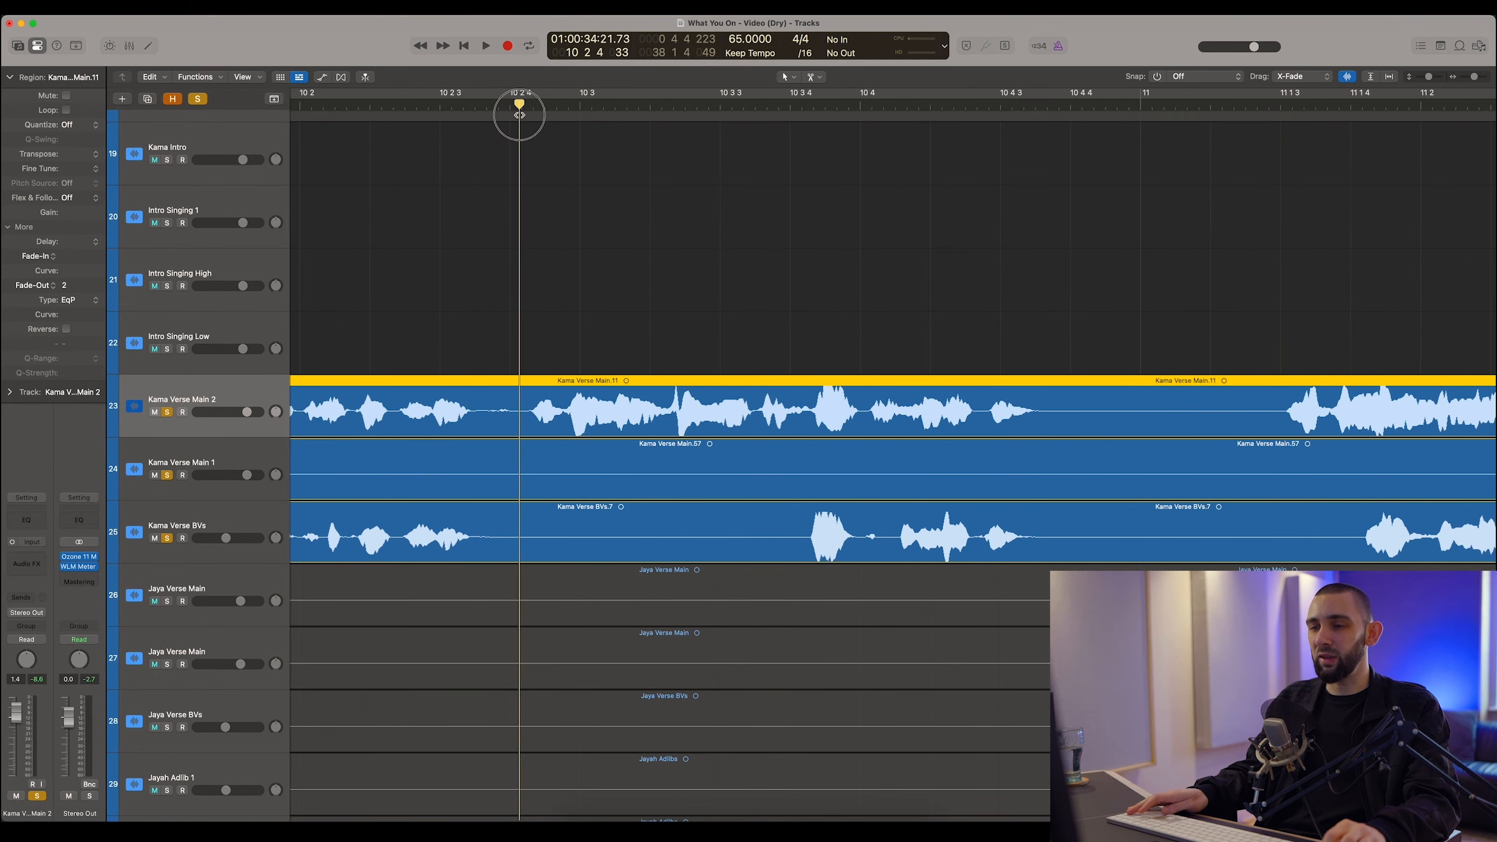
{"action": "key", "text": "space"}
{"action": "key", "text": "super+Right"}
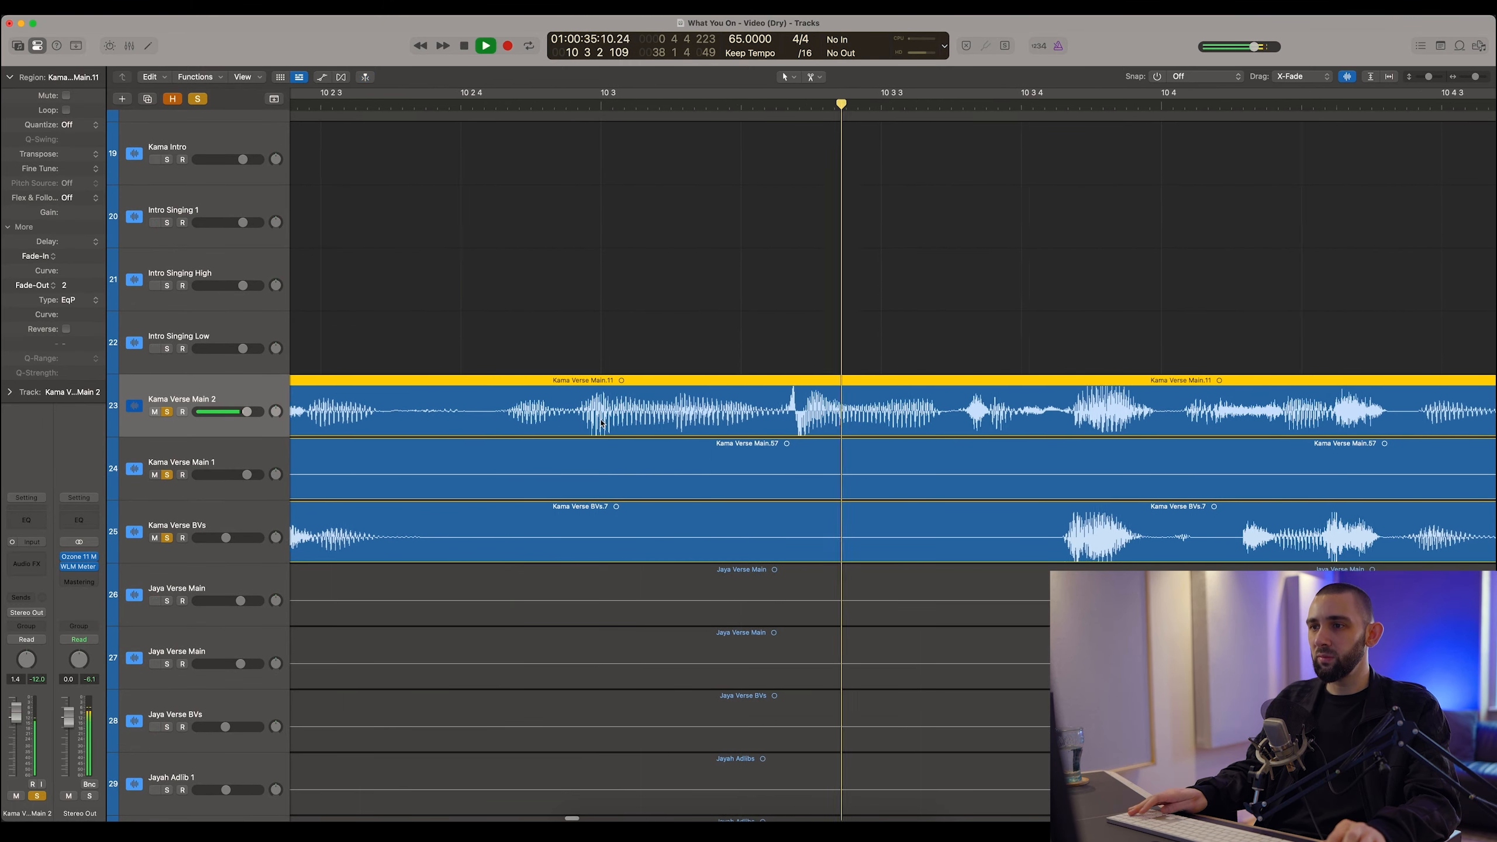
{"action": "key", "text": "space"}
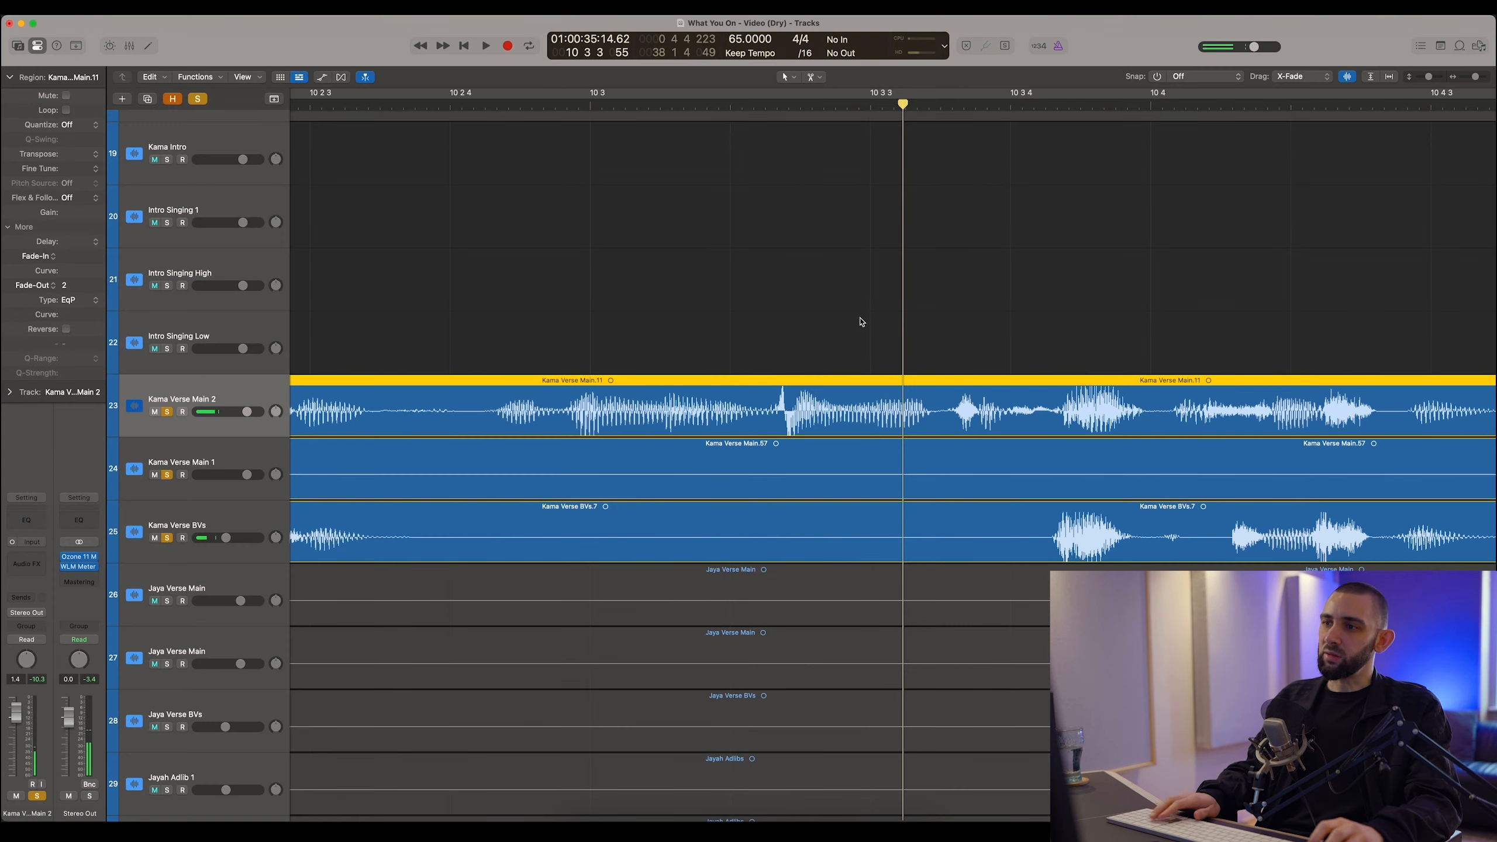
Restore normal waveform height and solo only both Jaya Verse Main tracks and Jaya Verse BVs instead of the Kama verse tracks.
{"action": "left_click", "coordinate": [1177, 221]}
{"action": "key", "text": "super+Left"}
{"action": "key", "text": "super+Left"}
{"action": "key", "text": "super+Left"}
{"action": "key", "text": "super+Left"}
{"action": "left_click", "coordinate": [1347, 77]}
{"action": "key", "text": "super+Left"}
{"action": "key", "text": "super+Left"}
{"action": "key", "text": "super+Left"}
{"action": "key", "text": "super+Left"}
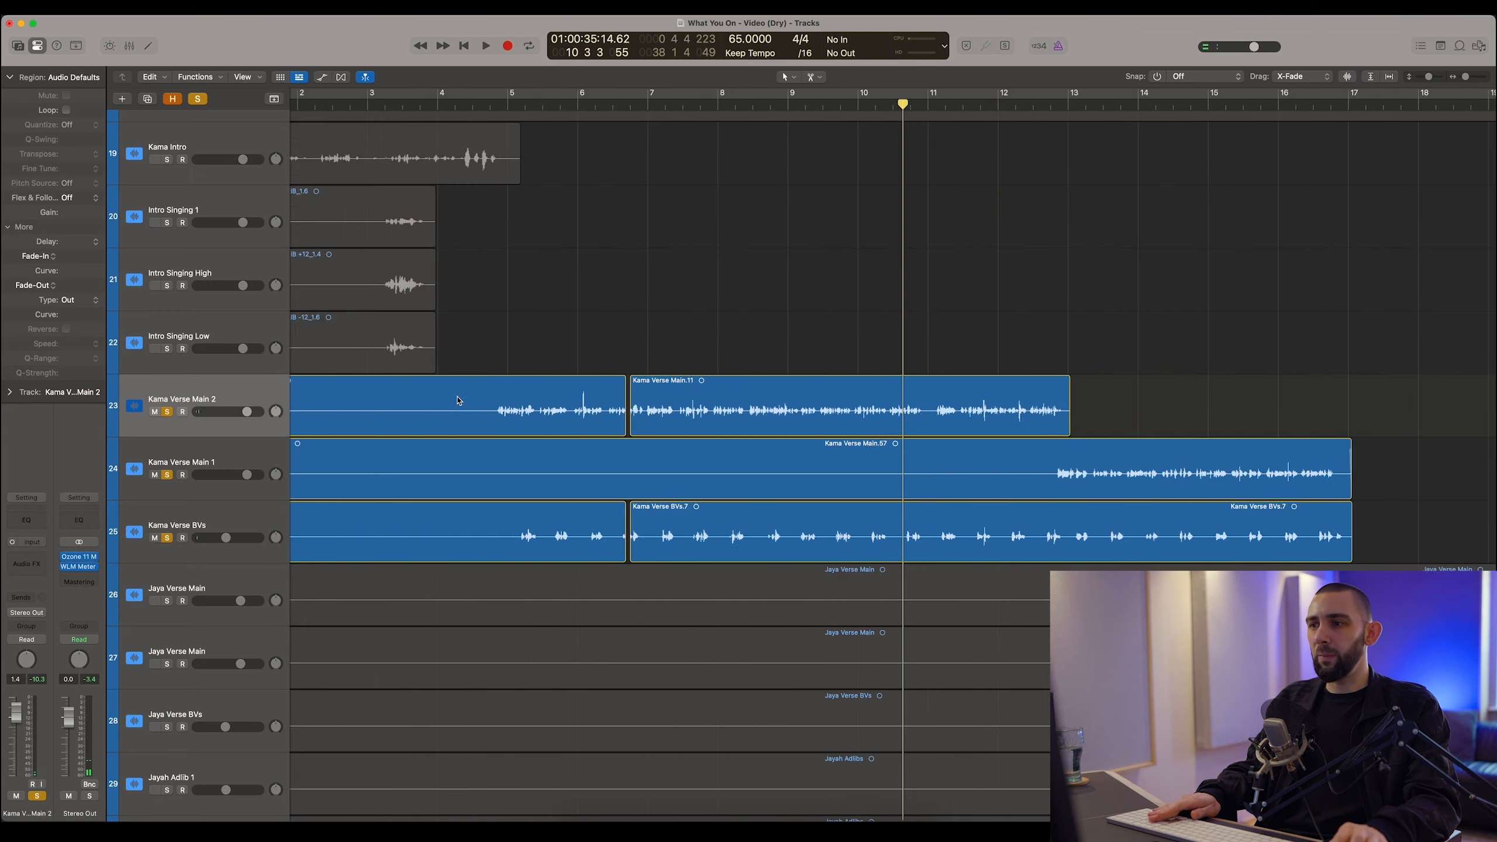
{"action": "scroll", "coordinate": [333, 510], "scroll_direction": "down", "scroll_amount": 2}
{"action": "scroll", "coordinate": [333, 510], "scroll_direction": "down", "scroll_amount": 2}
{"action": "left_click", "coordinate": [168, 474], "text": "alt"}
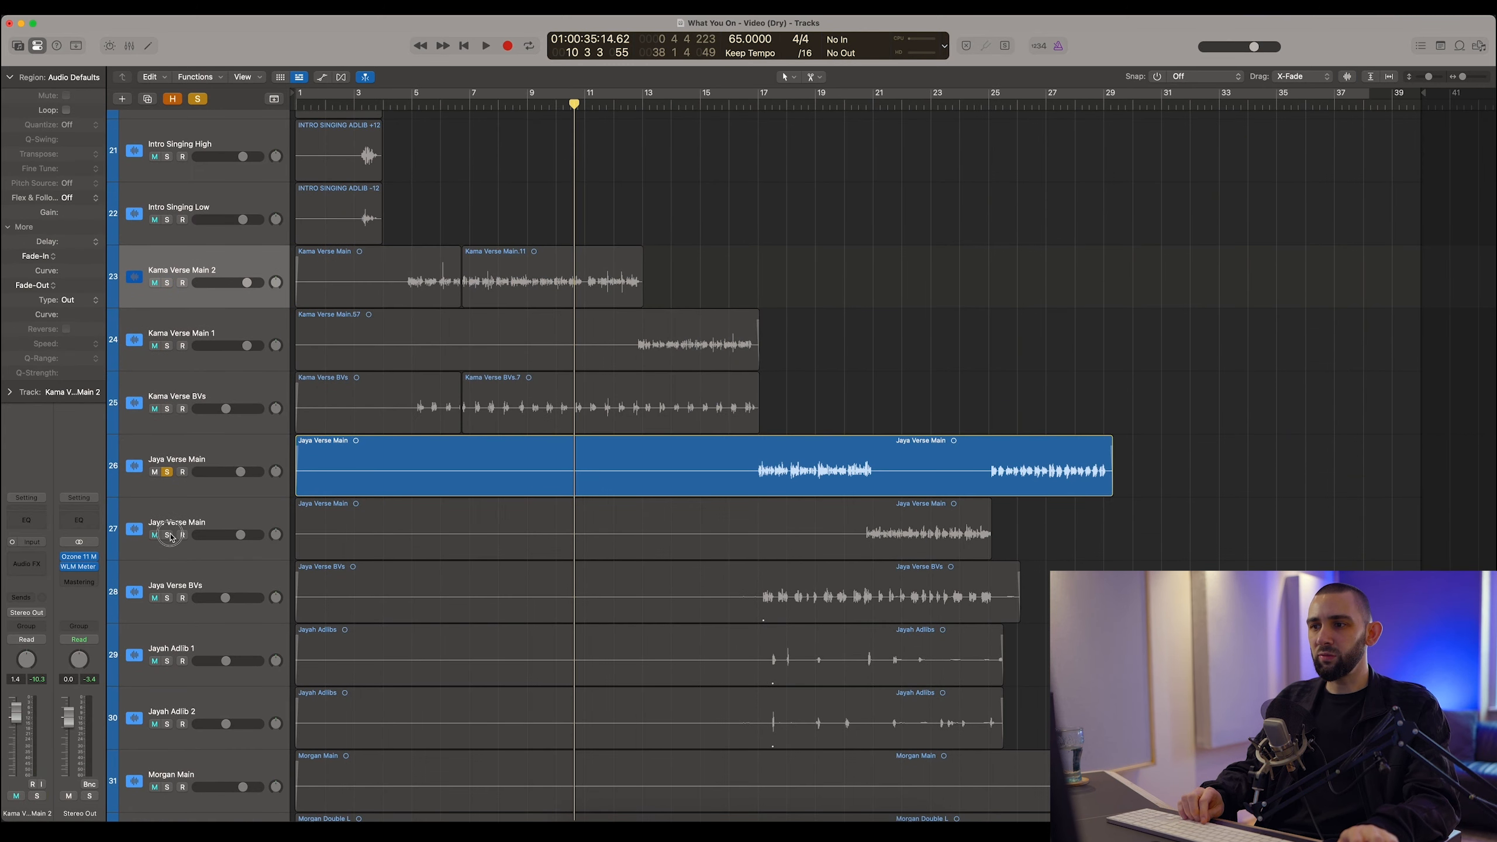
{"action": "left_click_drag", "start_coordinate": [170, 537], "coordinate": [178, 585]}
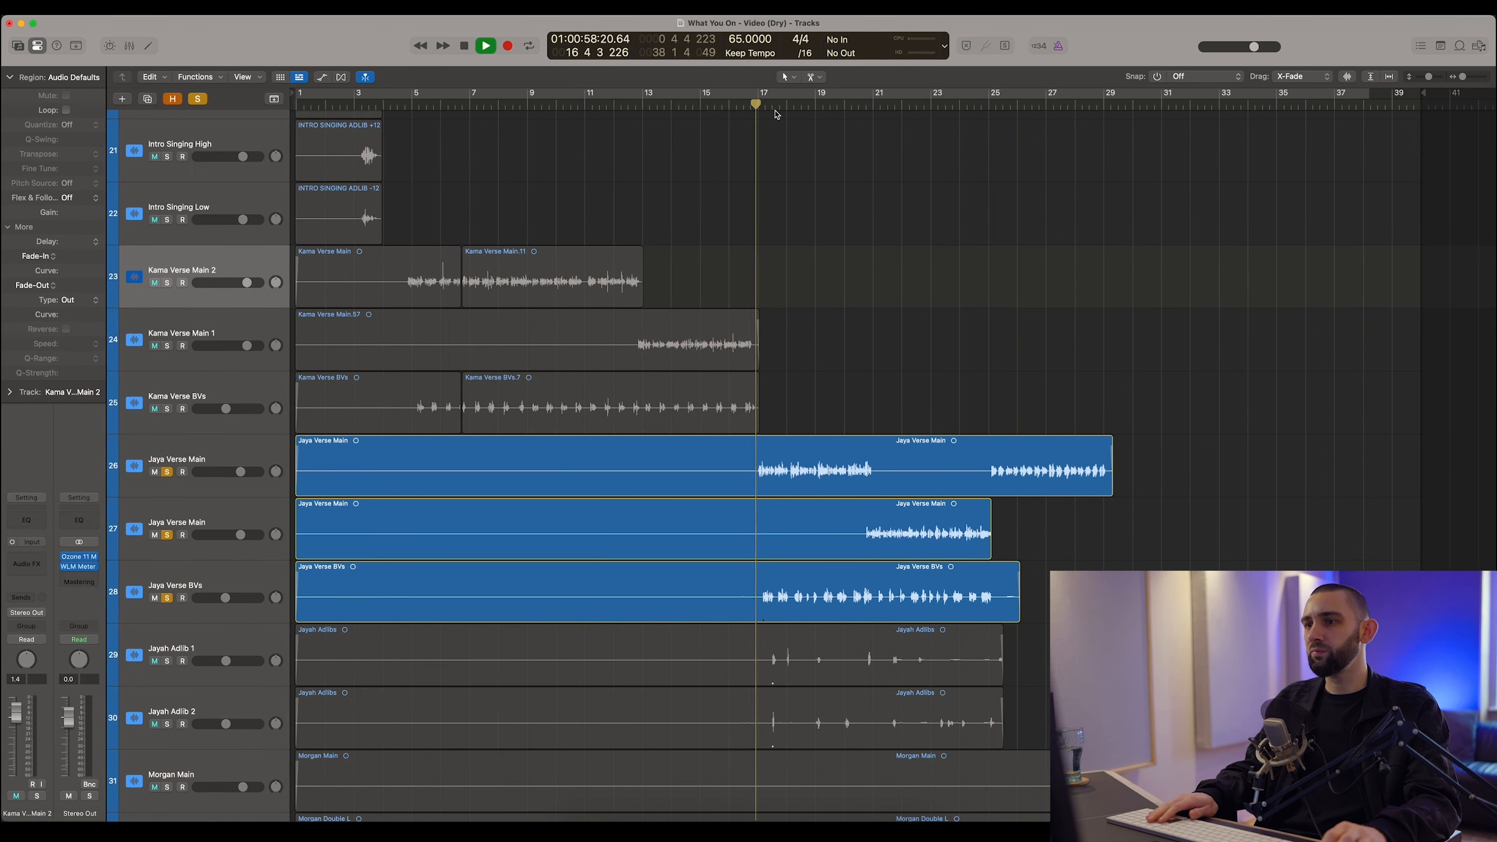
Audition the Jaya verse around bars 17 to 19, comparing it with and without the Jaya Verse BVs track soloed.
{"action": "key", "text": "super+Right"}
{"action": "key", "text": "super+Right"}
{"action": "key", "text": "super+Right"}
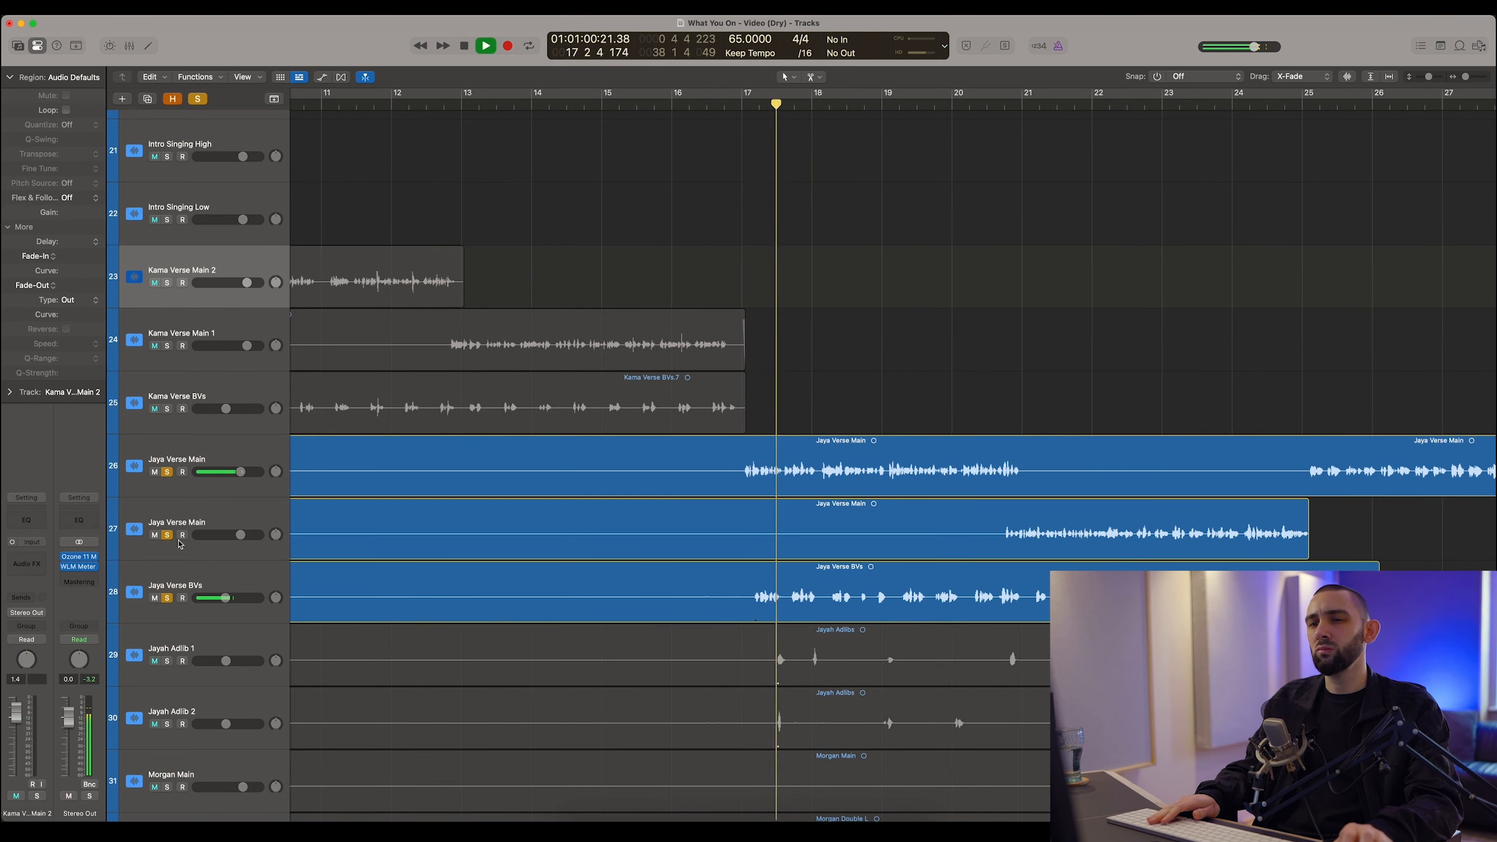
{"action": "key", "text": "super+Right"}
{"action": "left_click", "coordinate": [185, 564]}
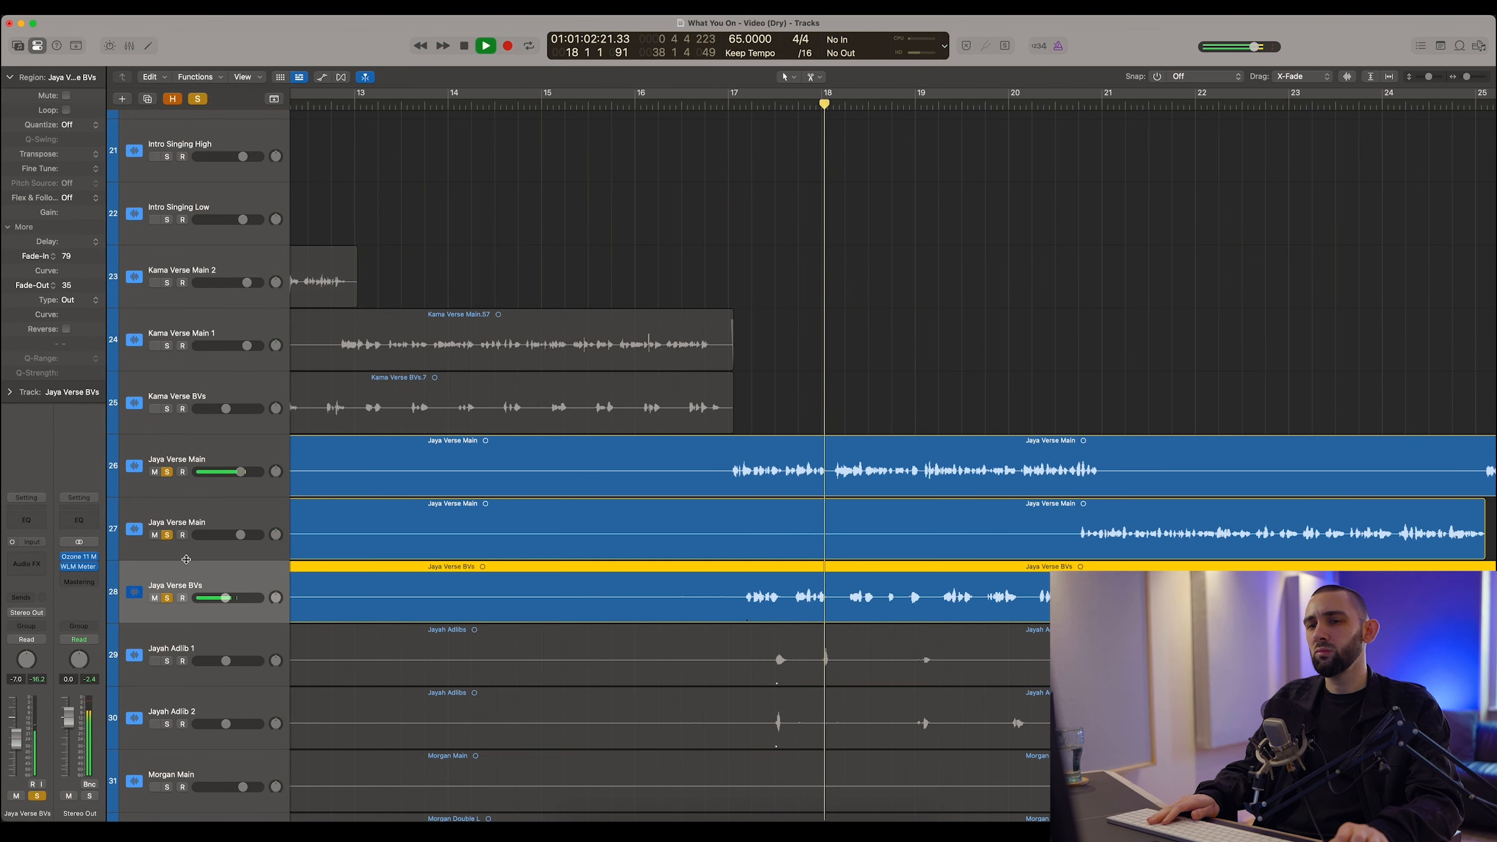
{"action": "left_click", "coordinate": [167, 598]}
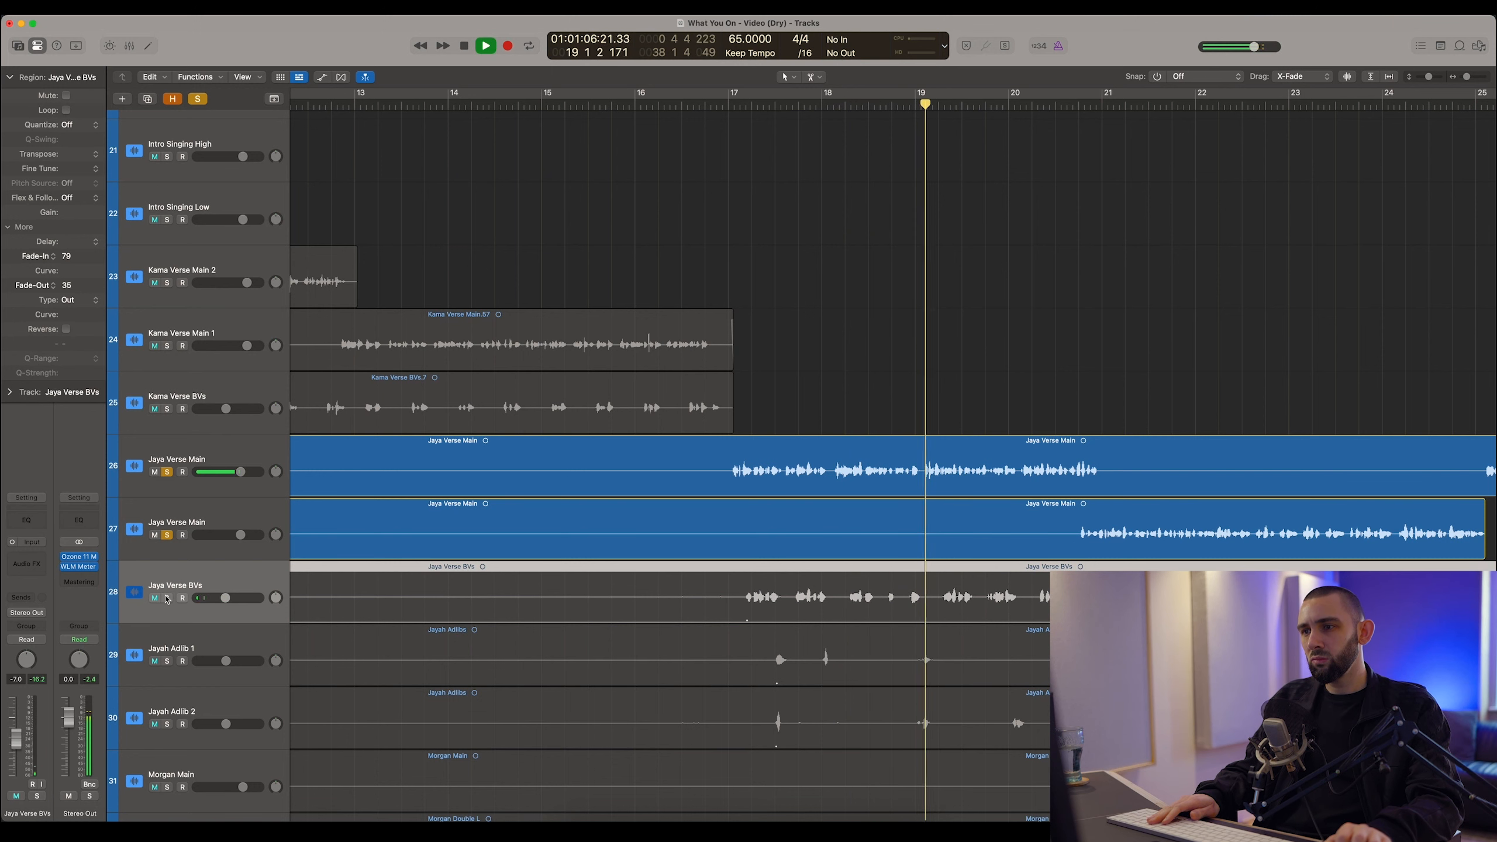
{"action": "left_click", "coordinate": [167, 599]}
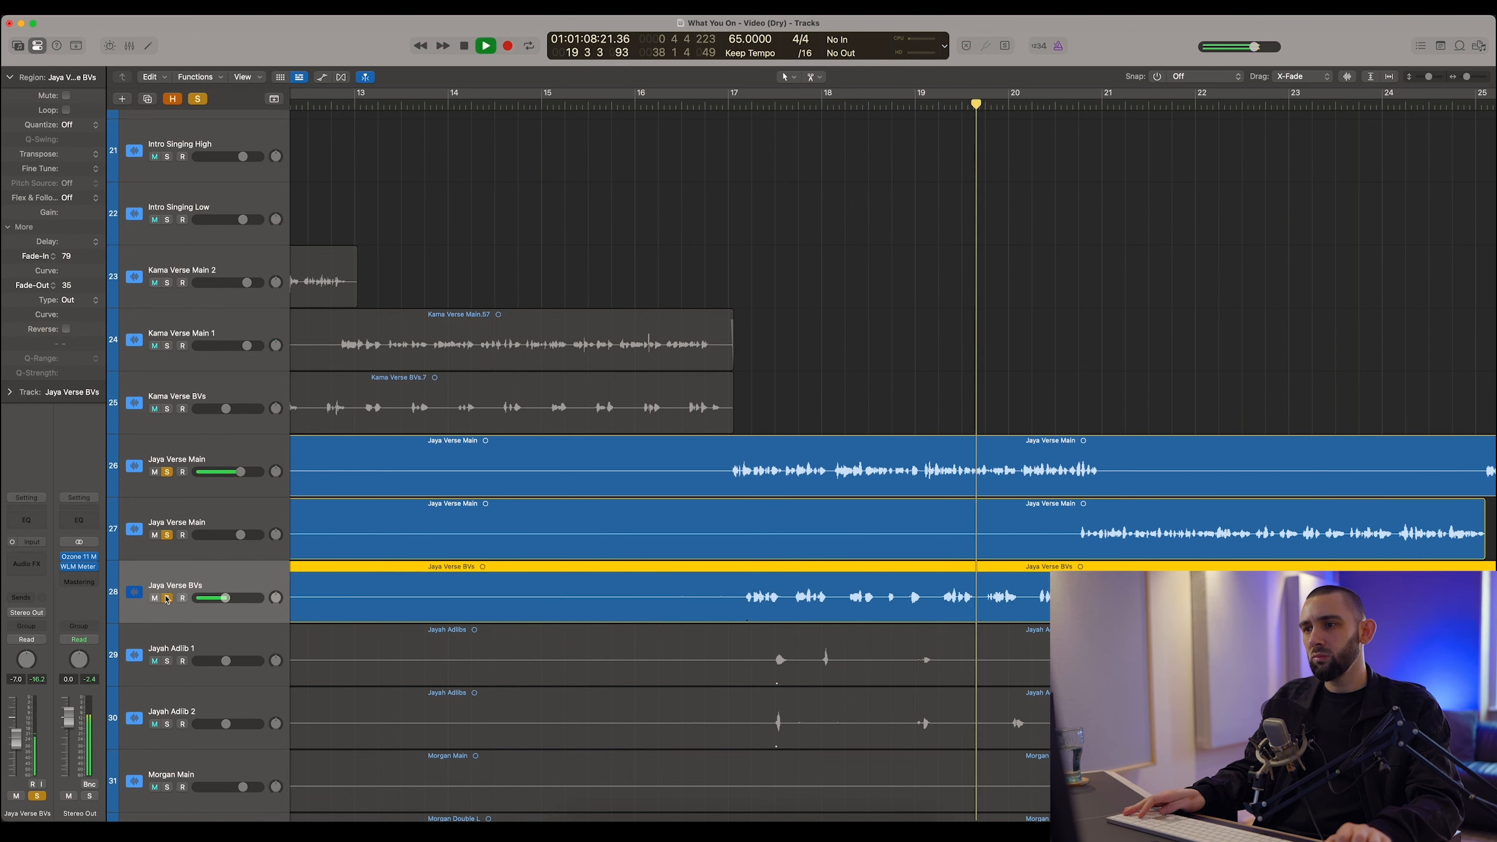
{"action": "key", "text": "space"}
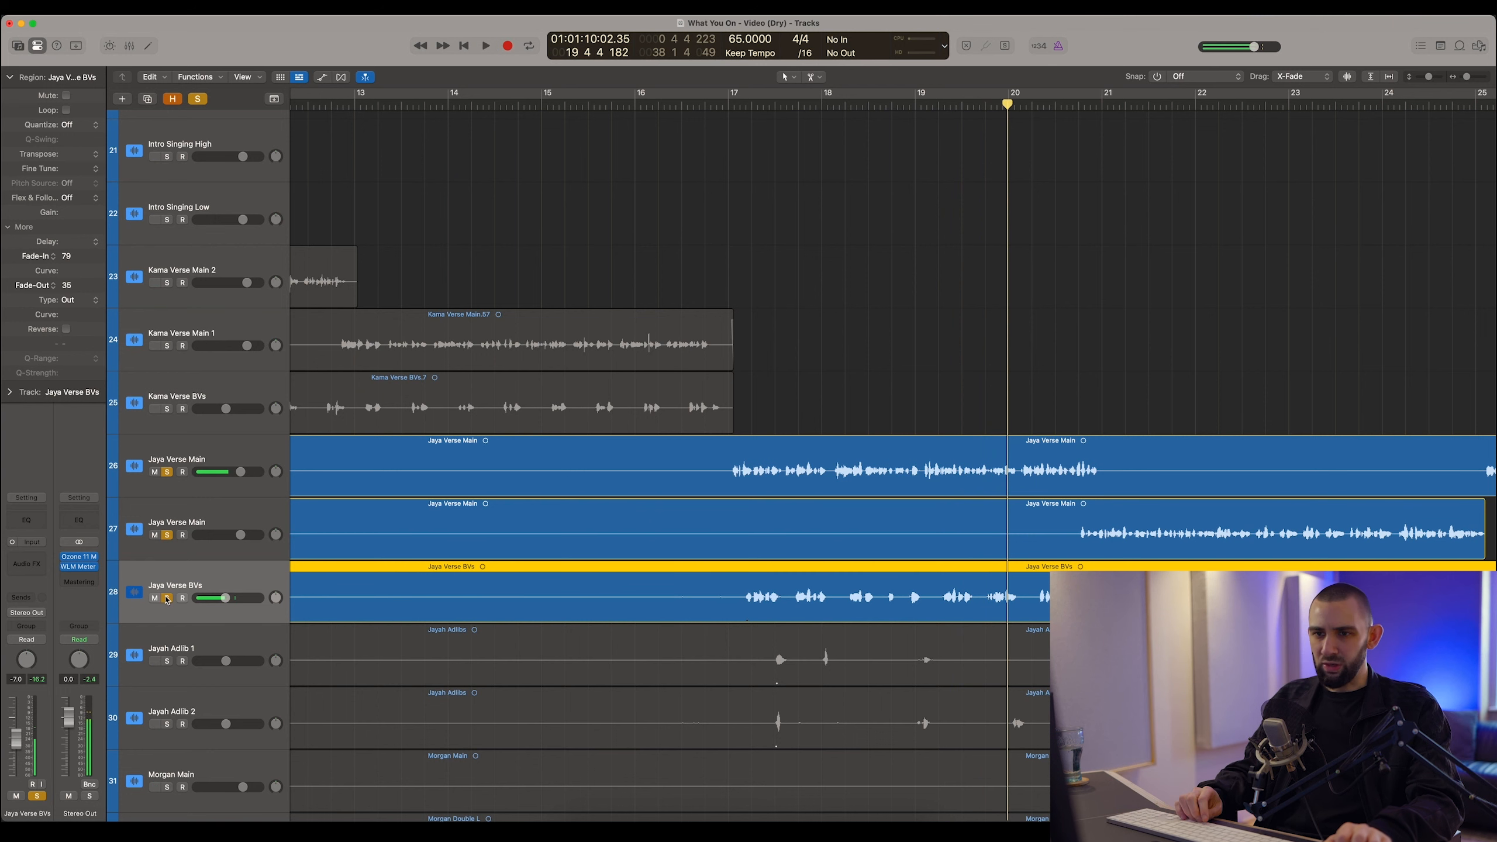
Clear all solos and play the full arrangement from bar 17, briefly soloing the Jaya Verse Main on track 26 for comparison.
{"action": "left_click", "coordinate": [166, 598], "text": "alt"}
{"action": "left_click", "coordinate": [727, 105]}
{"action": "mouse_move", "coordinate": [728, 105]}
{"action": "left_mouse_down"}
{"action": "mouse_move", "coordinate": [742, 107]}
{"action": "mouse_move", "coordinate": [729, 106]}
{"action": "left_mouse_up"}
{"action": "key", "text": "space"}
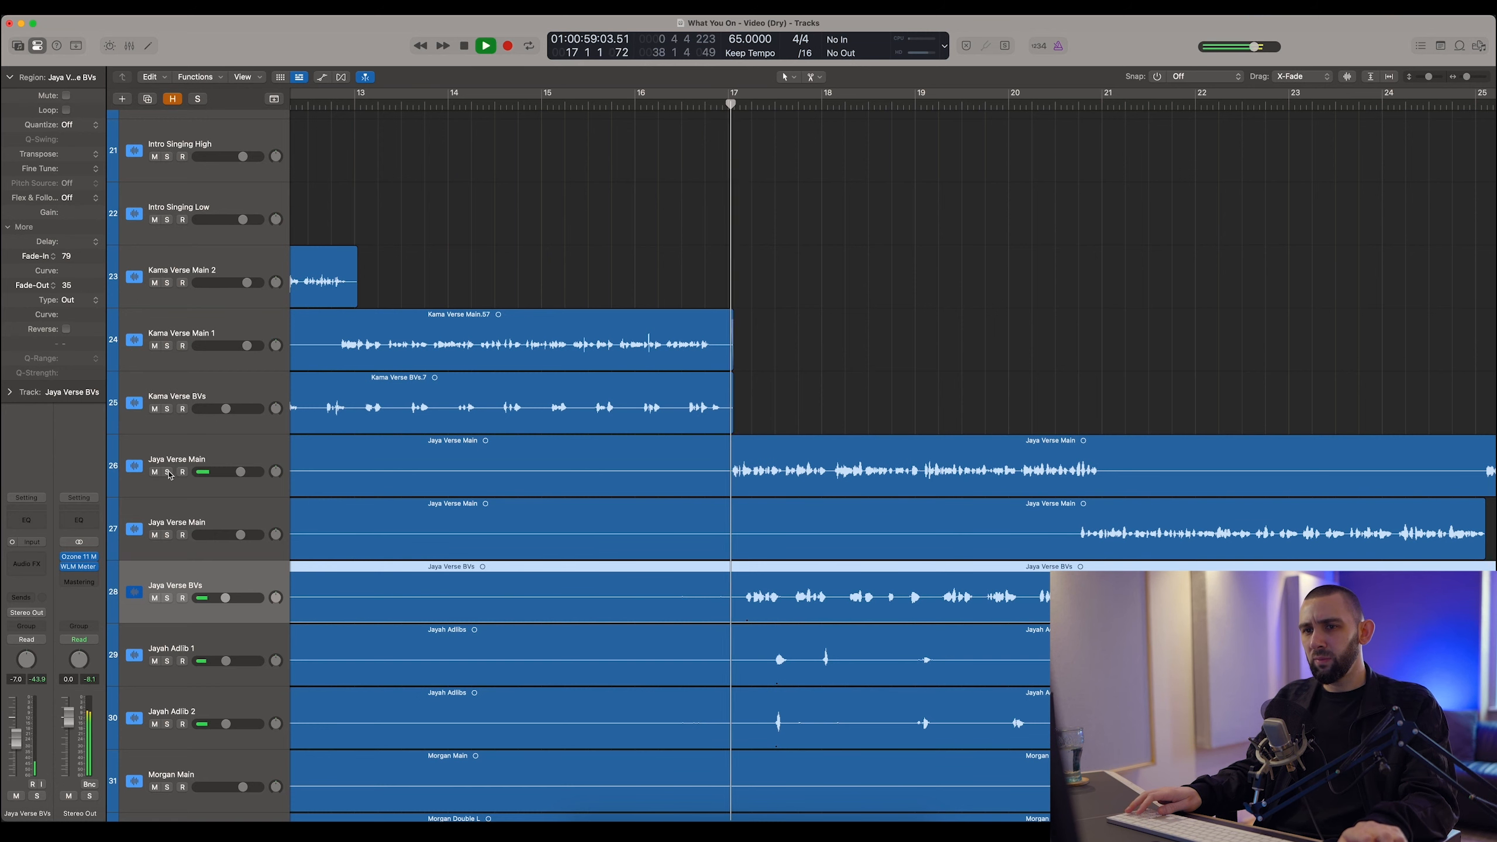
{"action": "left_click", "coordinate": [168, 473]}
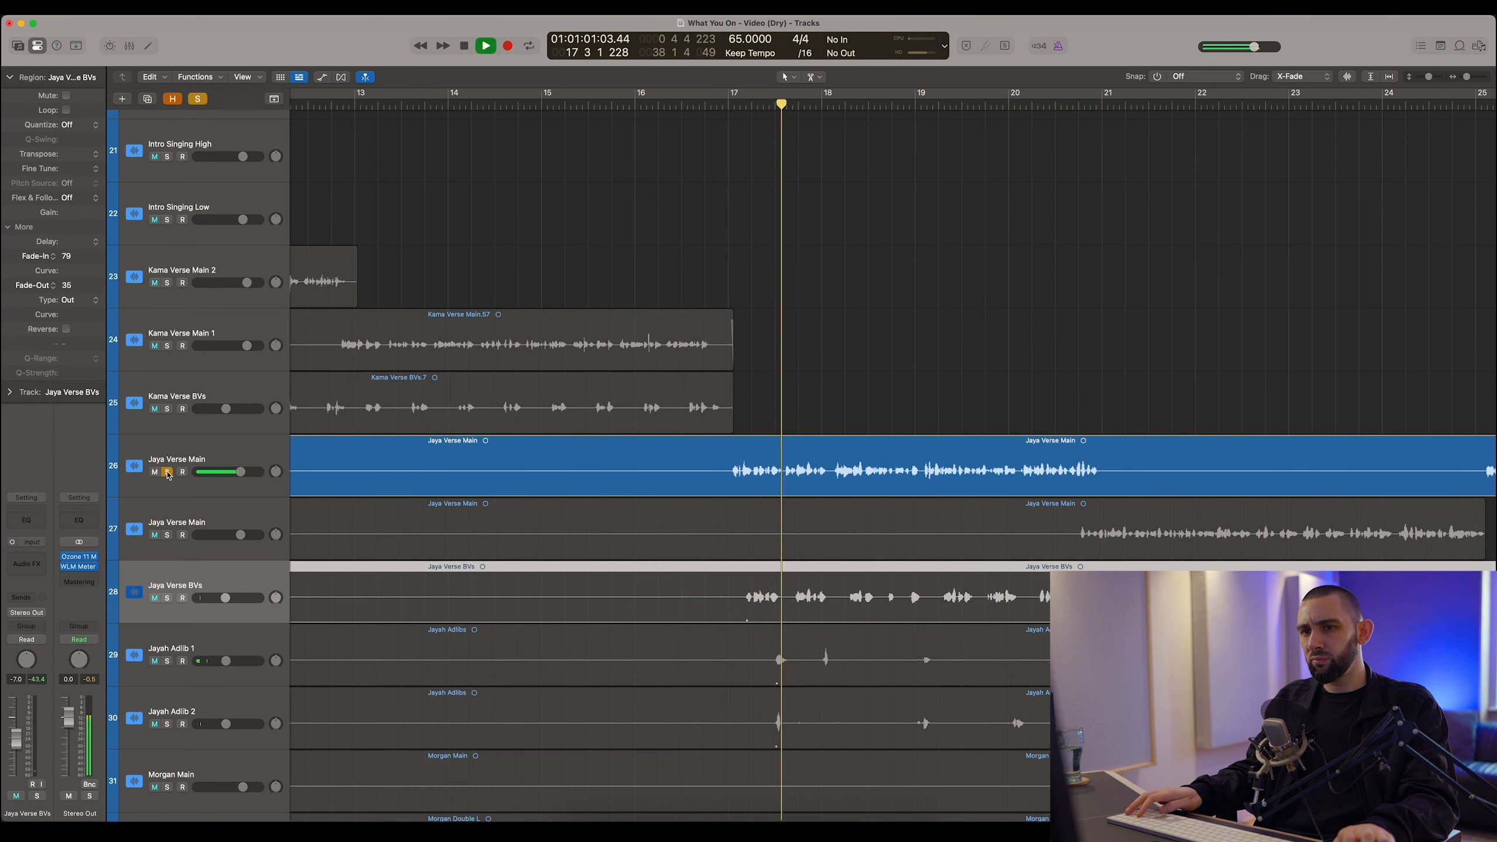
{"action": "left_click", "coordinate": [168, 473]}
{"action": "key", "text": "space"}
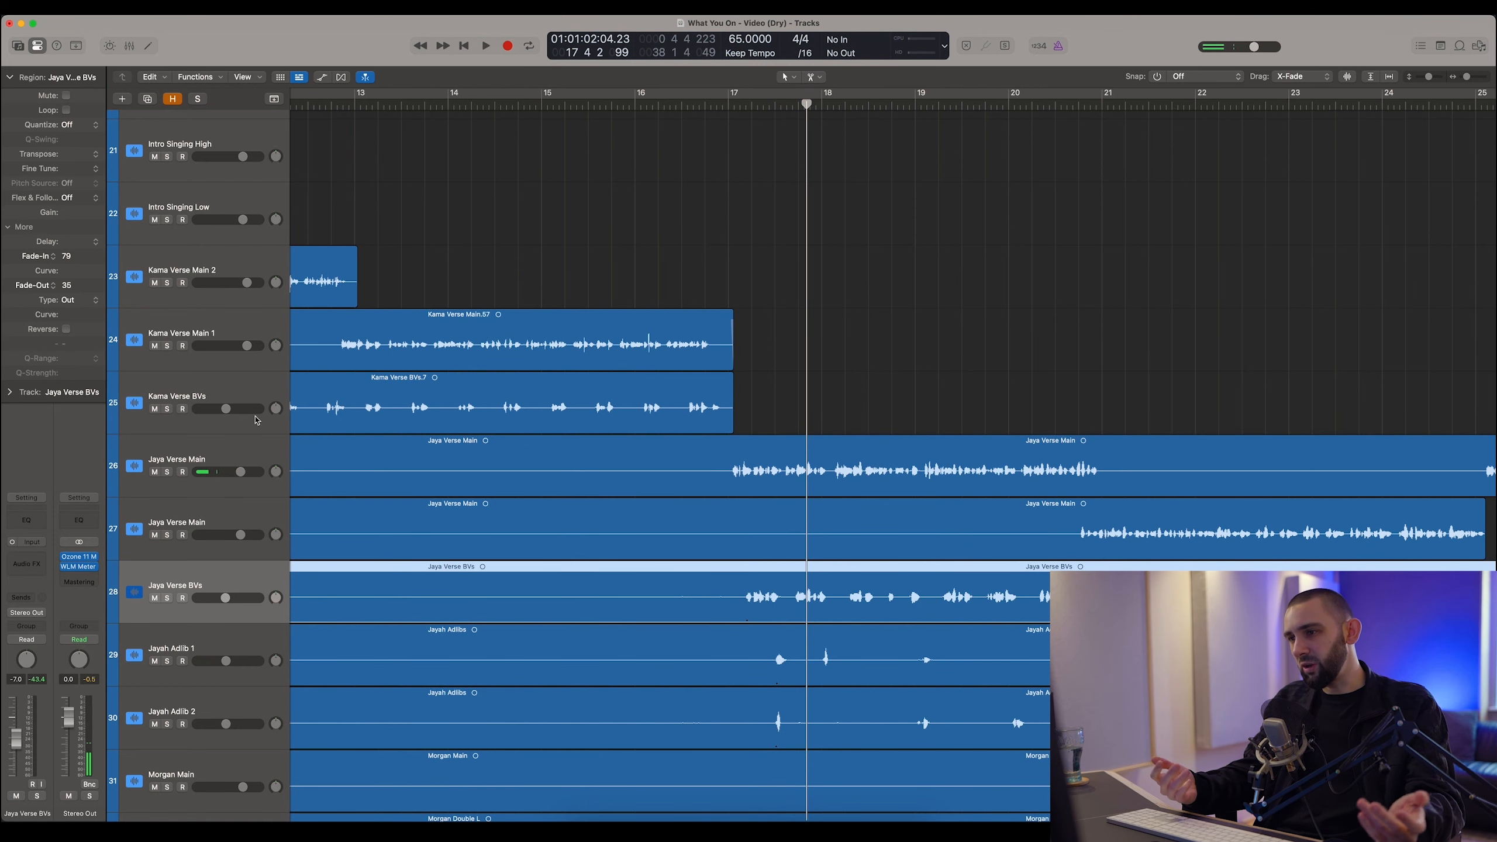
Solo the Jaya Verse Main on track 26 and audition it from just before bar 19.
{"action": "left_click_drag", "start_coordinate": [822, 106], "coordinate": [901, 131]}
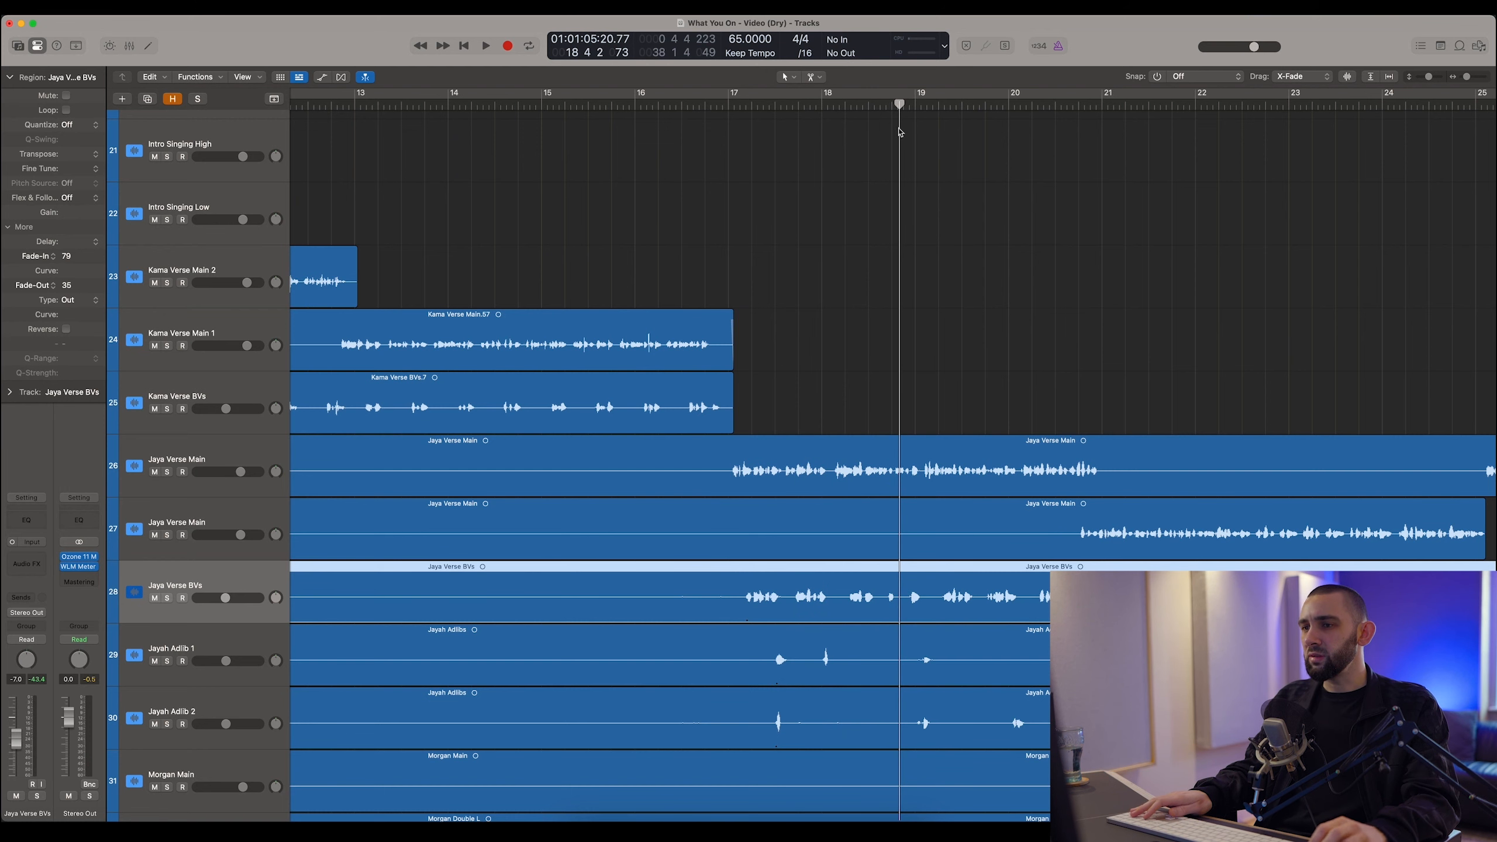
{"action": "left_click", "coordinate": [163, 451]}
{"action": "left_click", "coordinate": [168, 472]}
{"action": "key", "text": "space"}
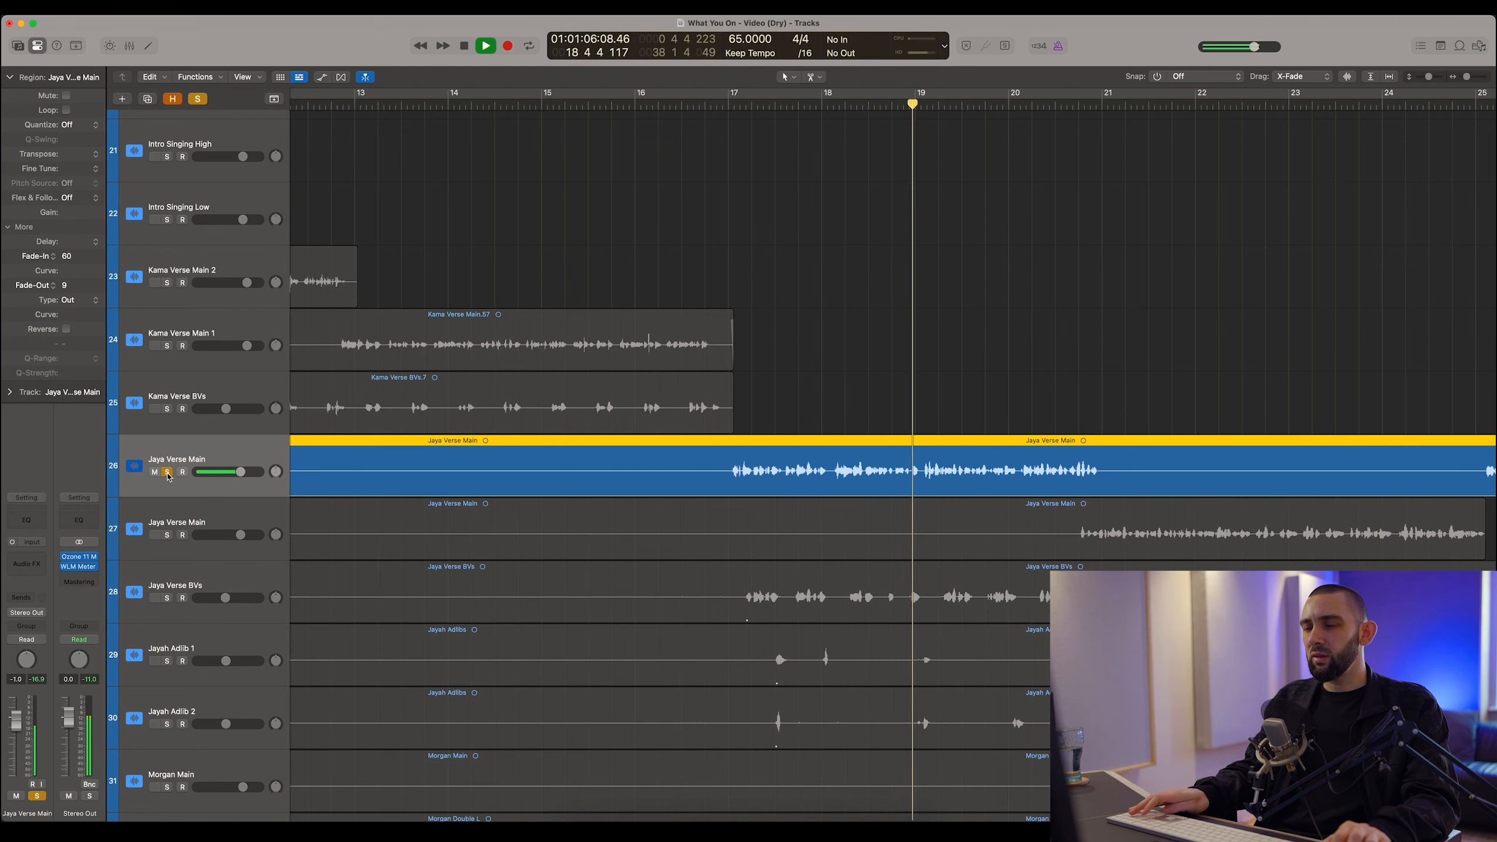
{"action": "key", "text": "space"}
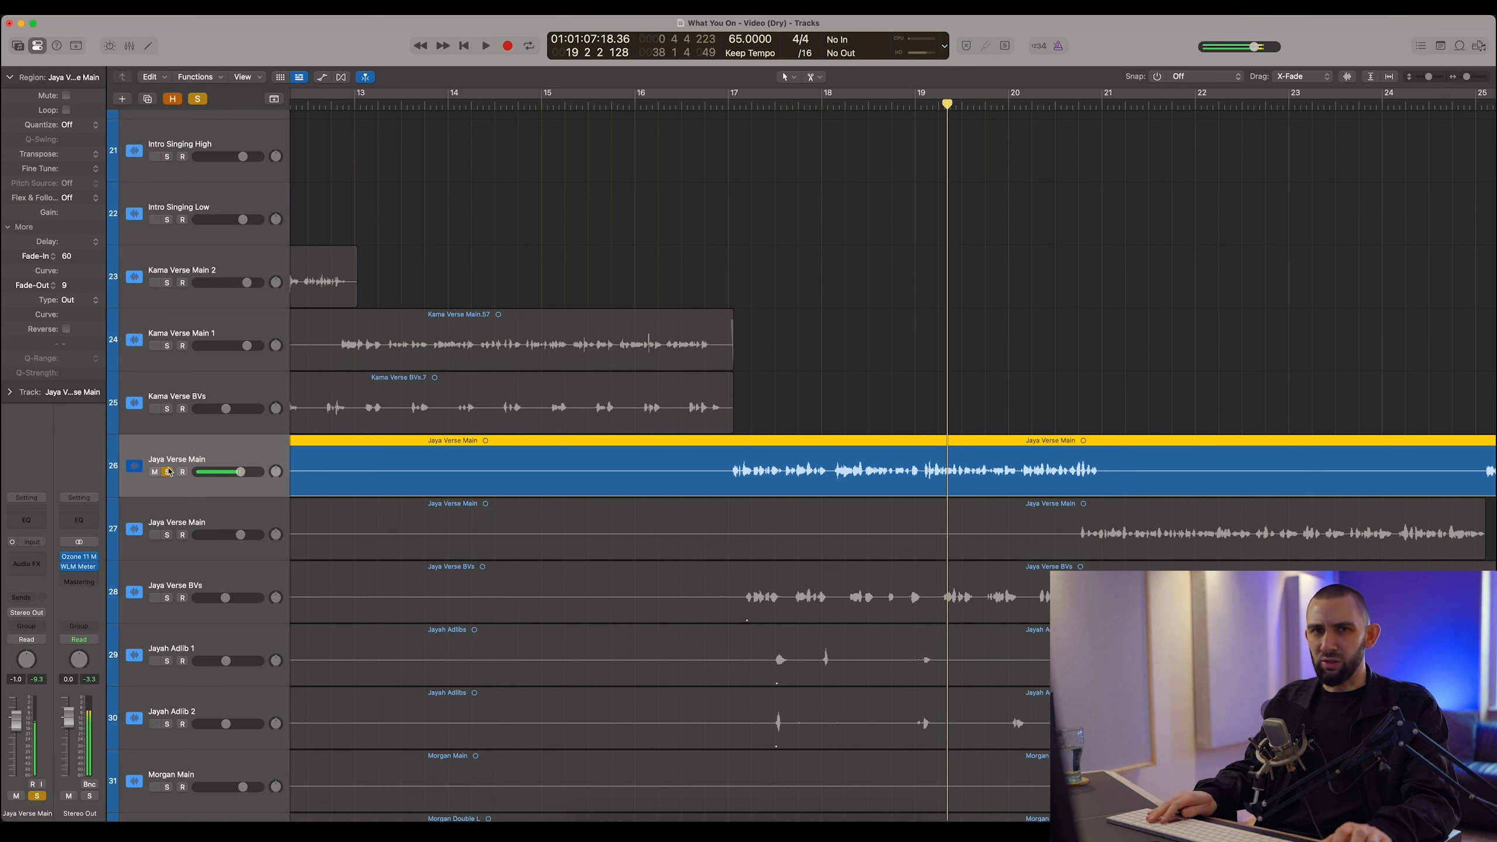
Replay track 26 from about bar 18 3 and add the second Jaya Verse Main, track 27, to the solo.
{"action": "key", "text": "super+Right"}
{"action": "left_click", "coordinate": [832, 105]}
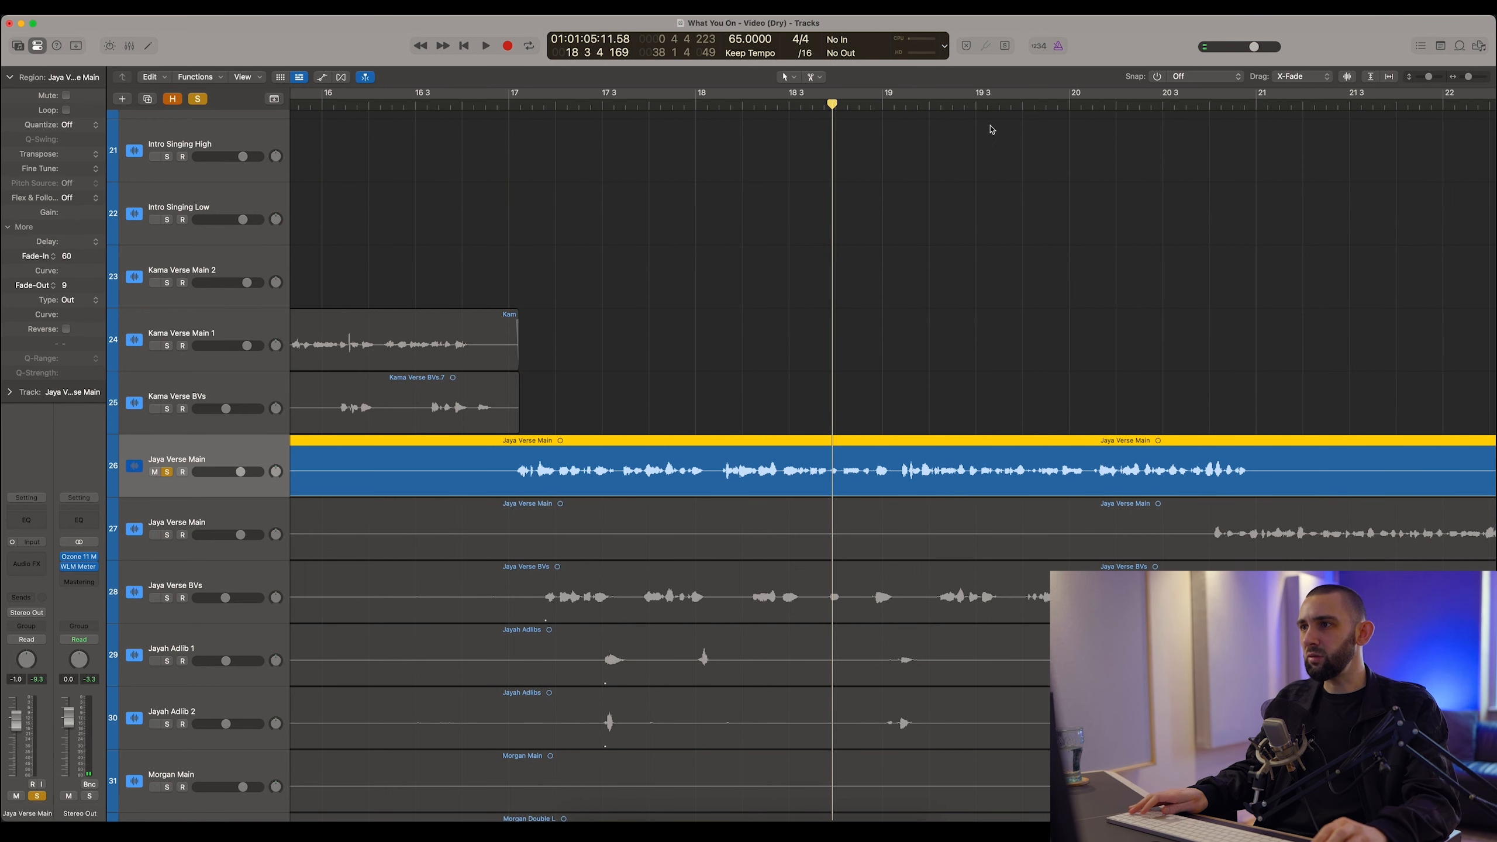
{"action": "scroll", "coordinate": [944, 196], "scroll_direction": "right", "scroll_amount": 1}
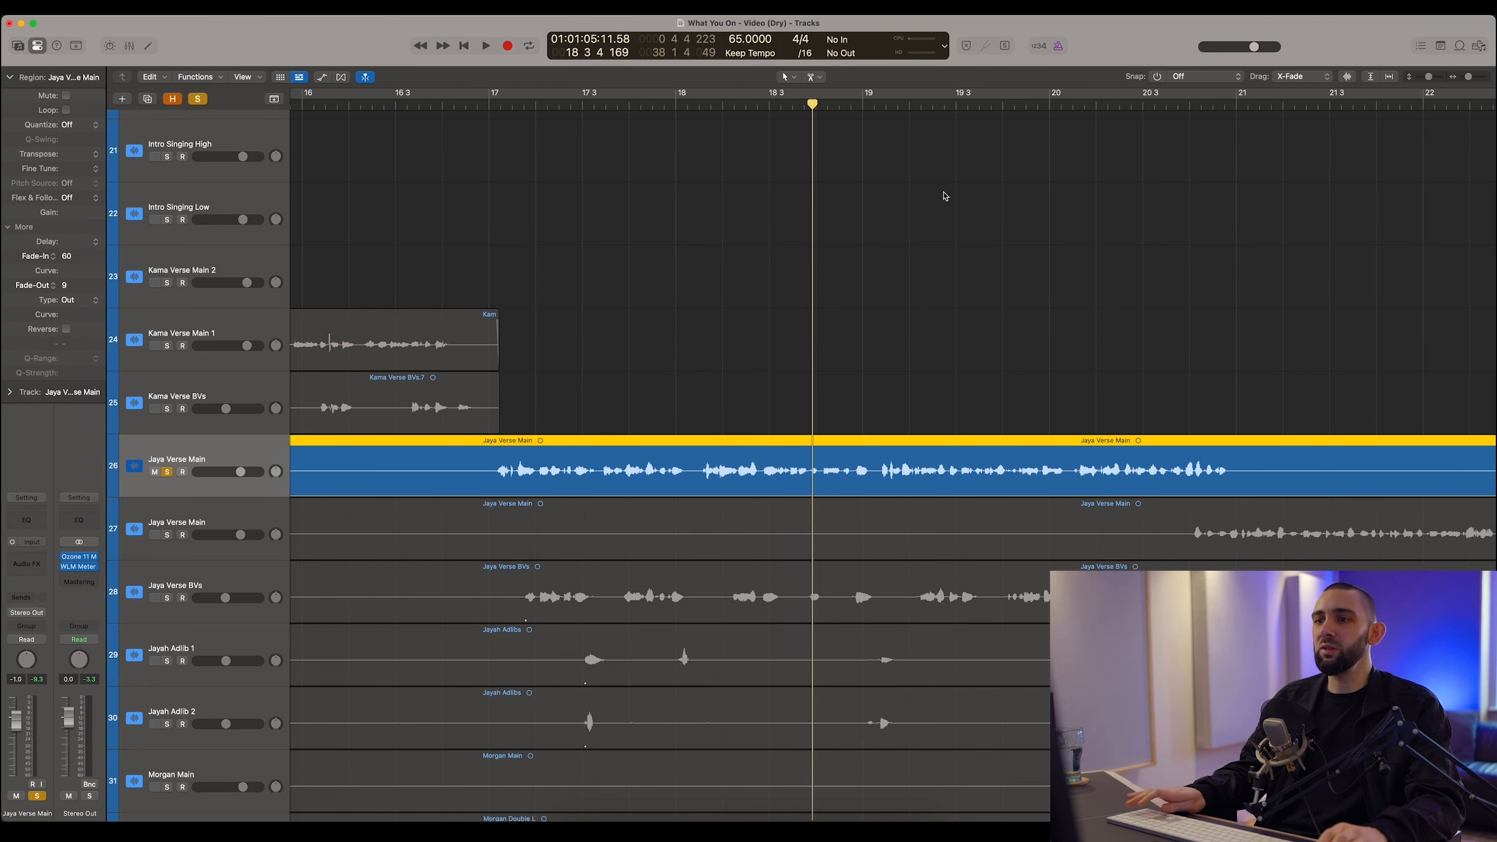
{"action": "key", "text": "space"}
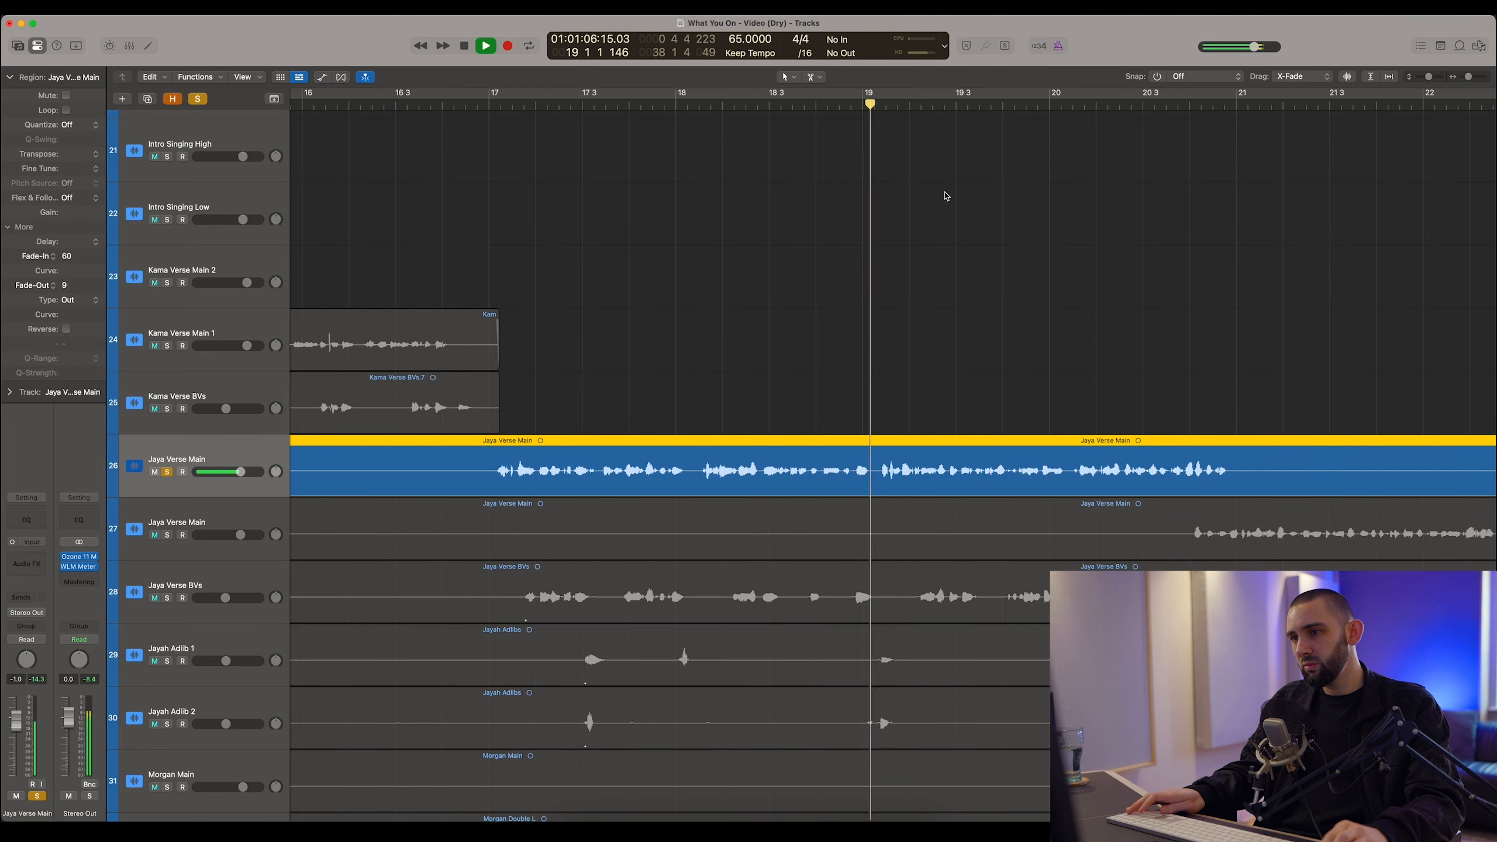
{"action": "scroll", "coordinate": [947, 197], "scroll_direction": "right", "scroll_amount": 5}
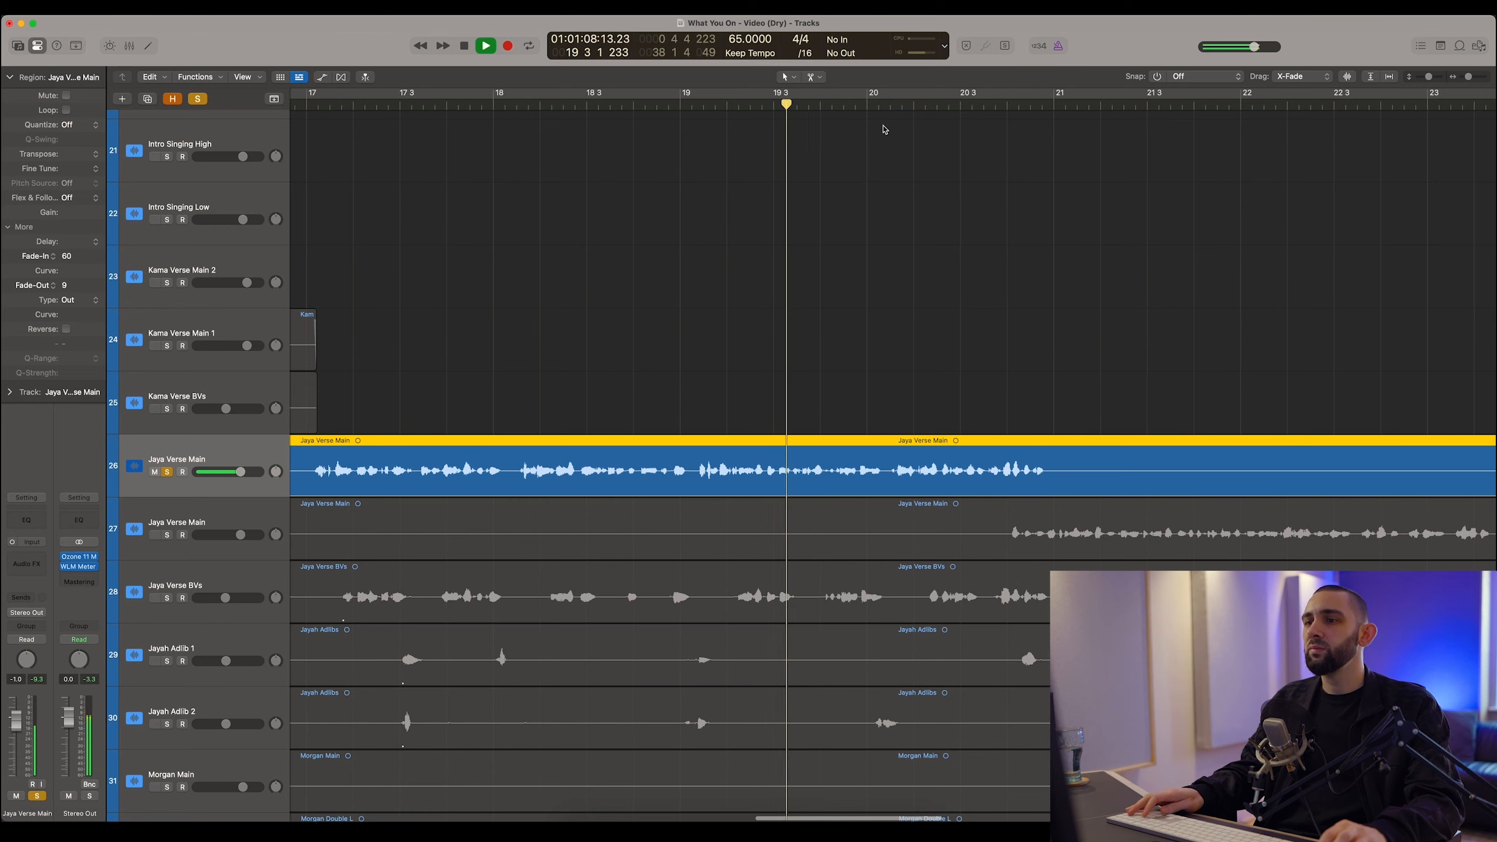
{"action": "key", "text": "super+Left"}
{"action": "key", "text": "super+Left"}
{"action": "left_click", "coordinate": [167, 535]}
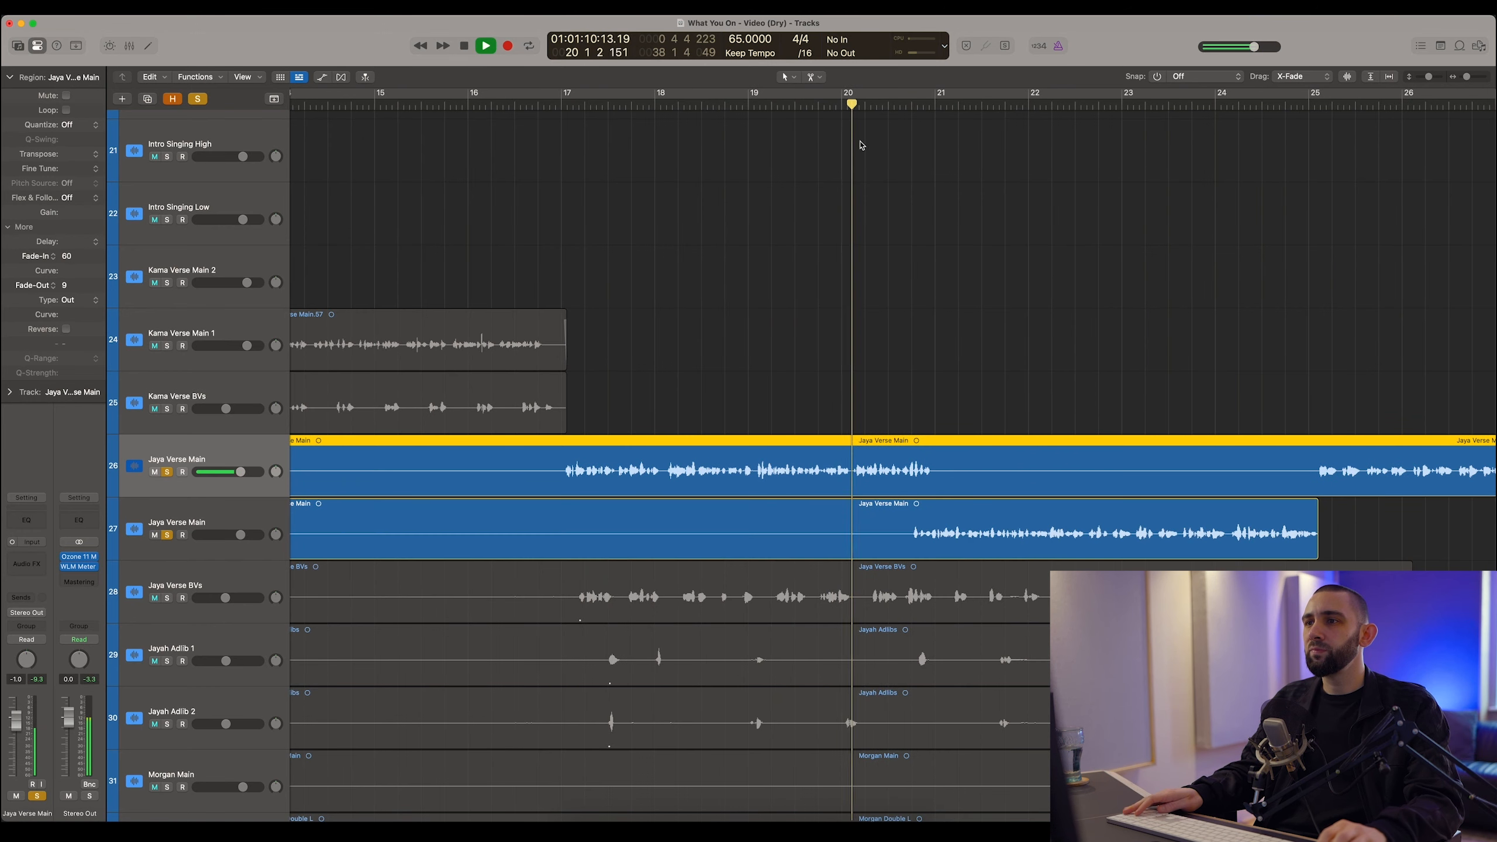
{"action": "key", "text": "space"}
Audition both soloed Jaya Verse Main tracks from about bar 19 4 and examine their enlarged waveforms around bar 20.
{"action": "key", "text": "super+Right"}
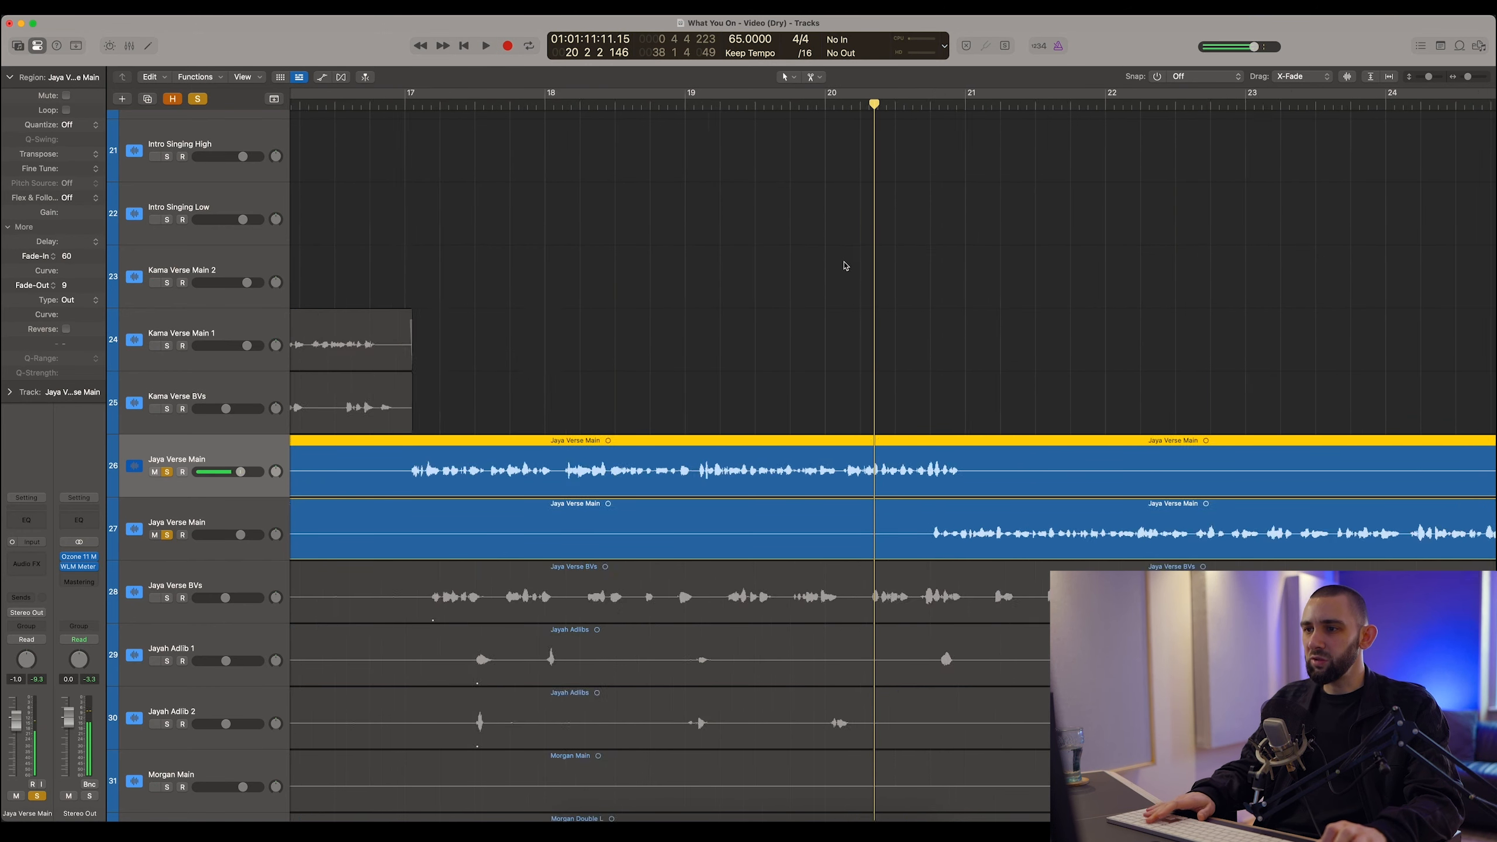
{"action": "left_click", "coordinate": [724, 104]}
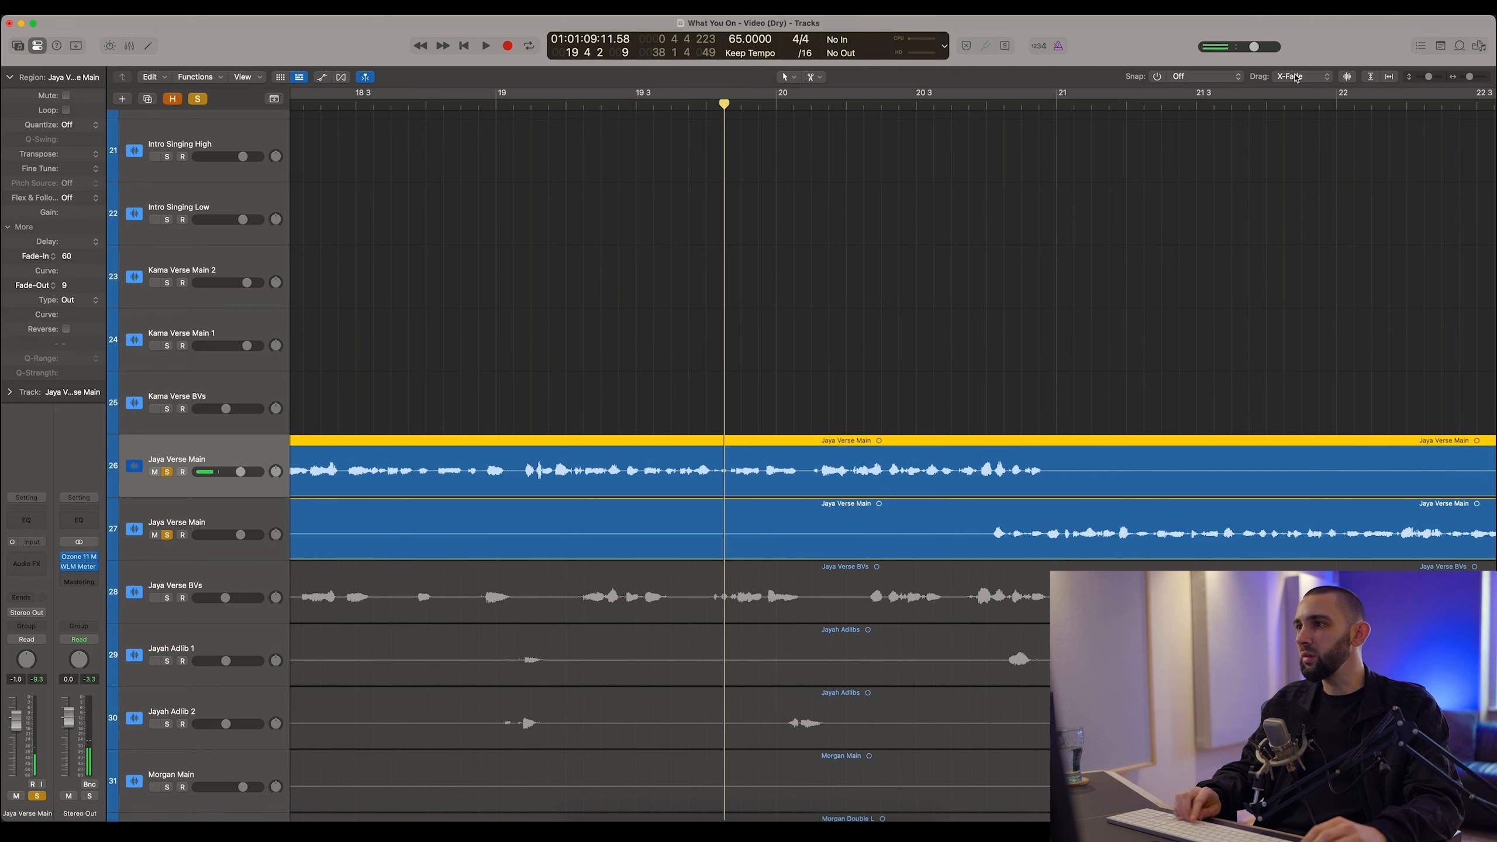
{"action": "left_click", "coordinate": [1338, 79]}
{"action": "key", "text": "space"}
{"action": "key", "text": "space"}
{"action": "left_click", "coordinate": [675, 396]}
{"action": "key", "text": "super+Right"}
{"action": "key", "text": "super+Right"}
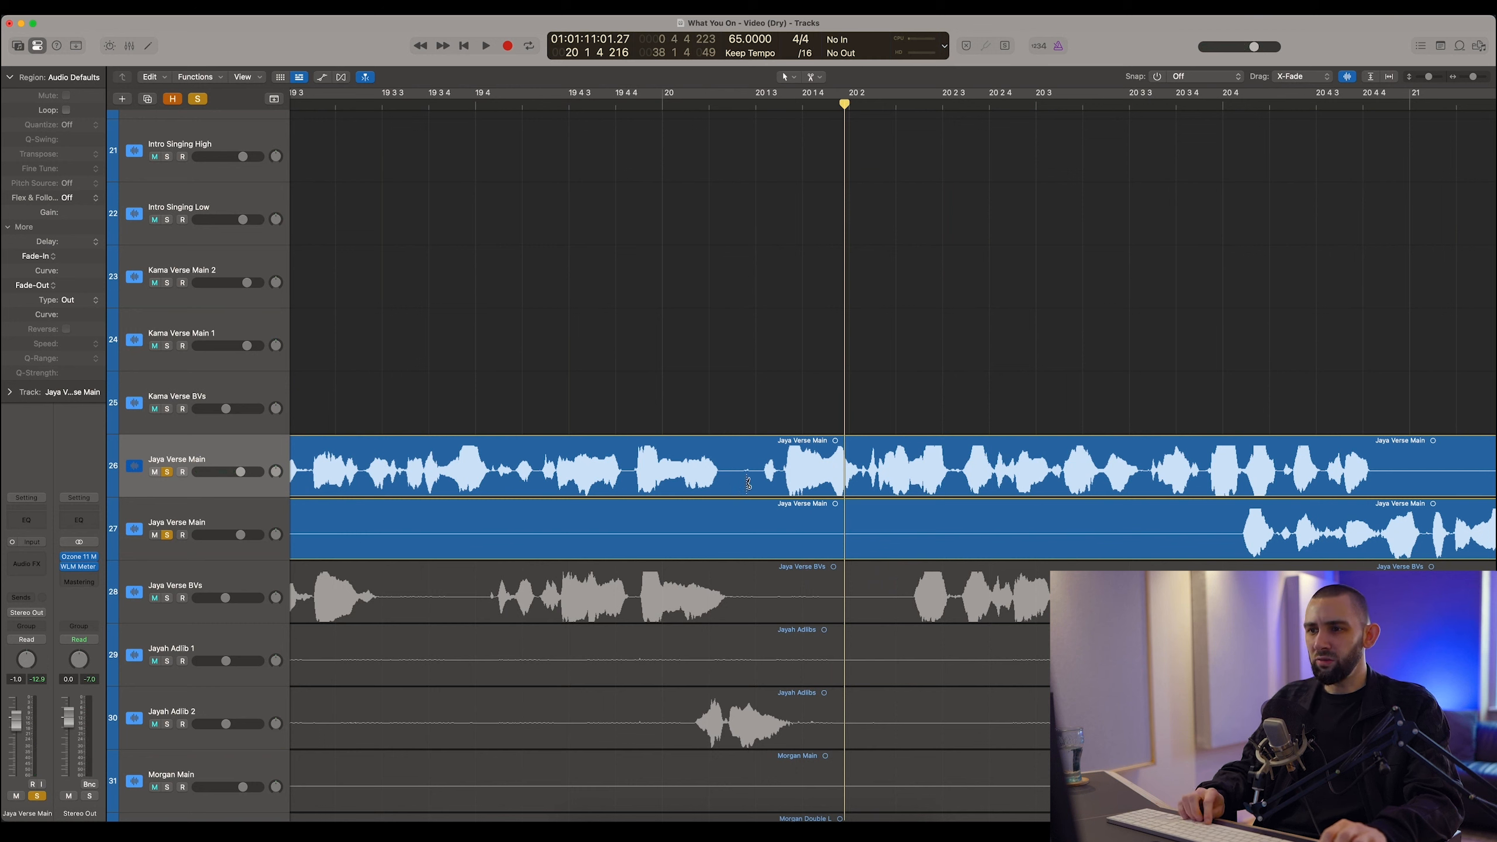
{"action": "key", "text": "super+Left"}
{"action": "key", "text": "super+Left"}
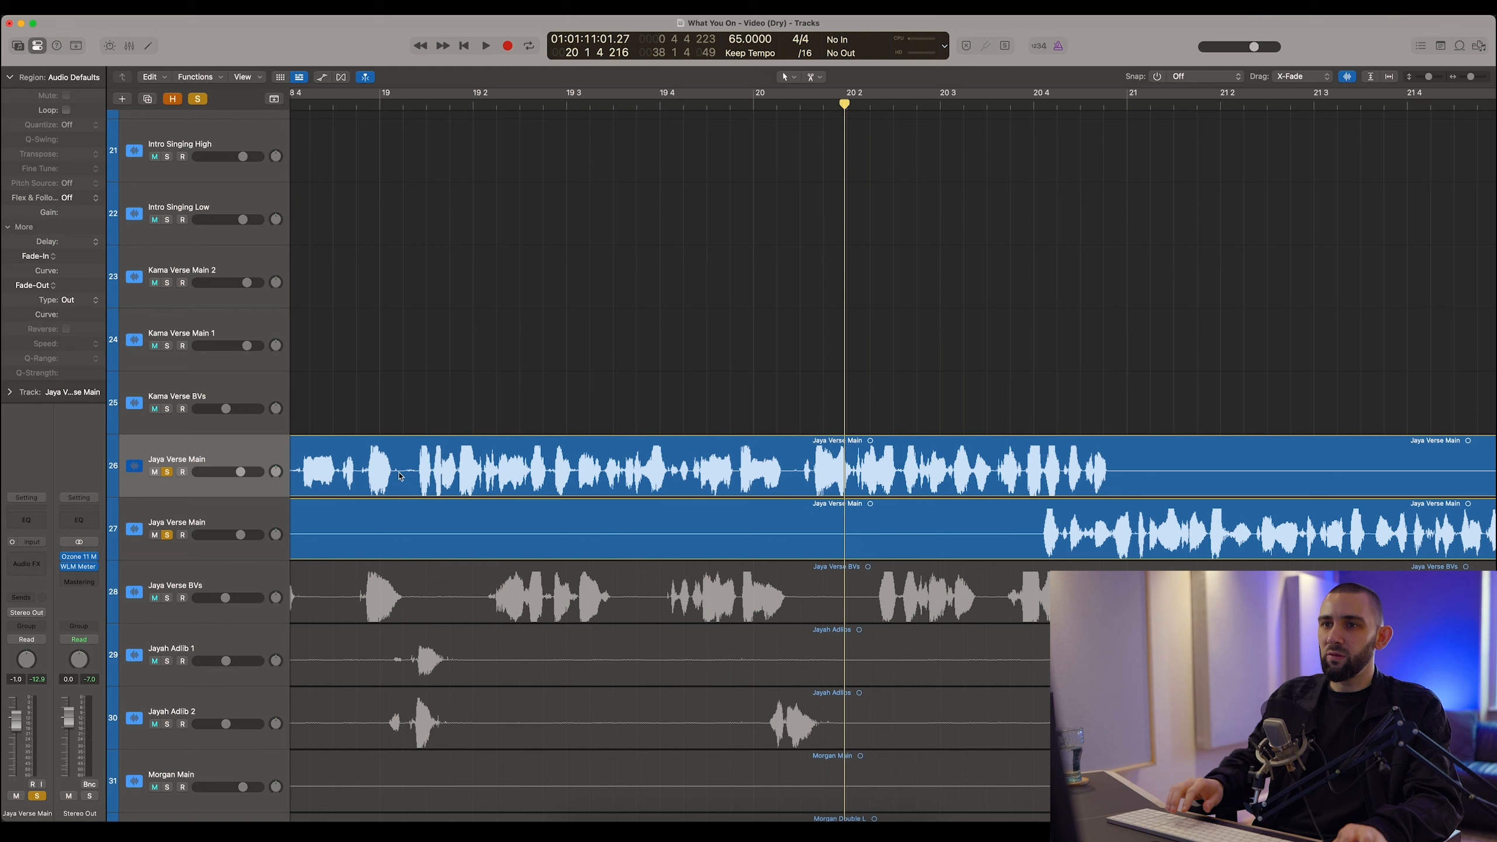
Play from about bar 18 4 3 and split track 26's Jaya Verse Main region in the gap just after bar 19.
{"action": "left_click", "coordinate": [352, 104]}
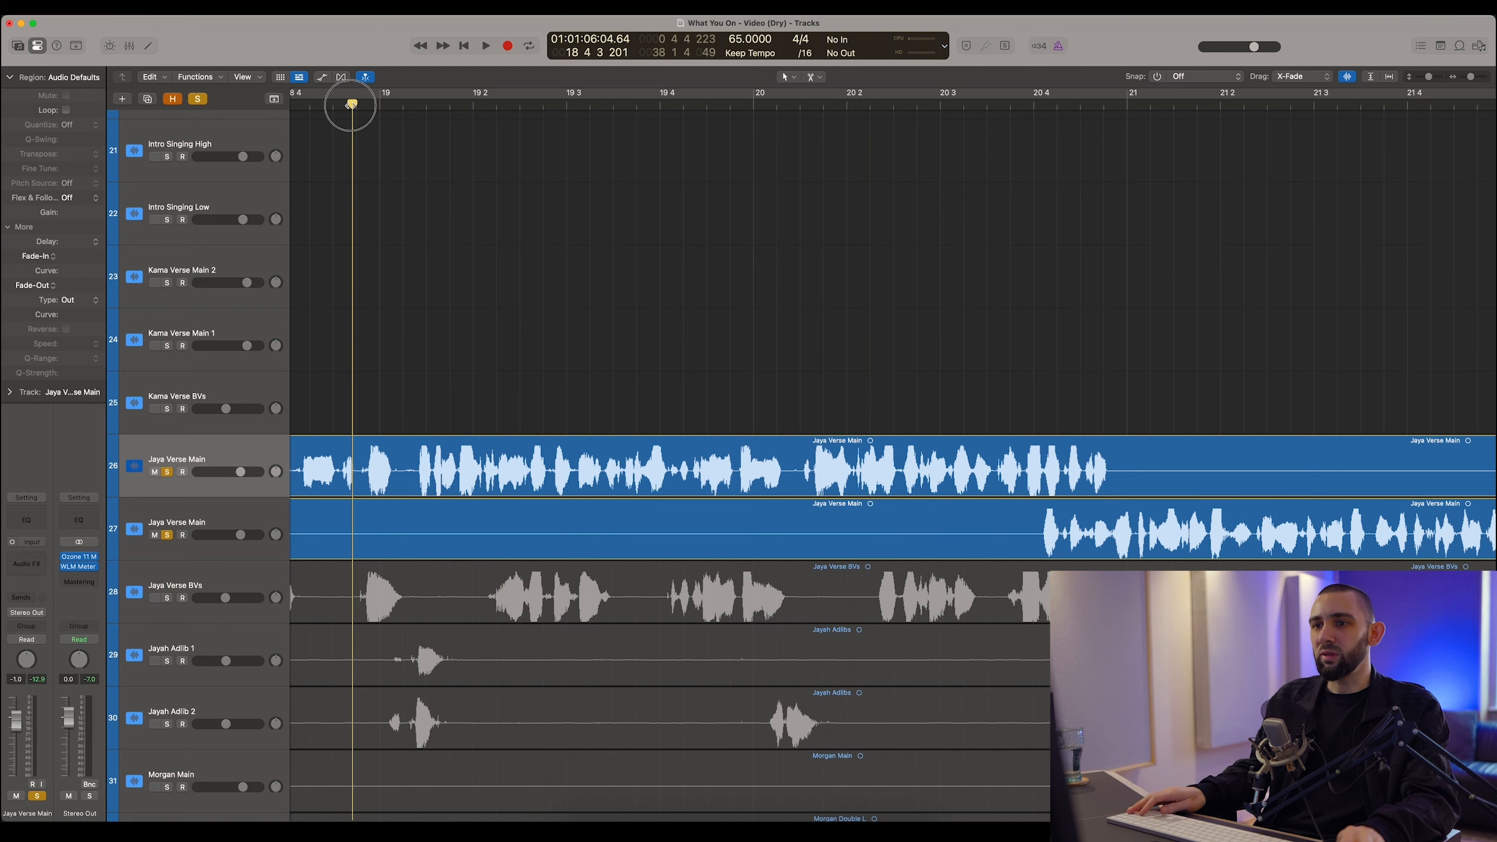
{"action": "key", "text": "space"}
{"action": "left_click", "coordinate": [399, 482]}
{"action": "left_click", "coordinate": [418, 484], "text": "super"}
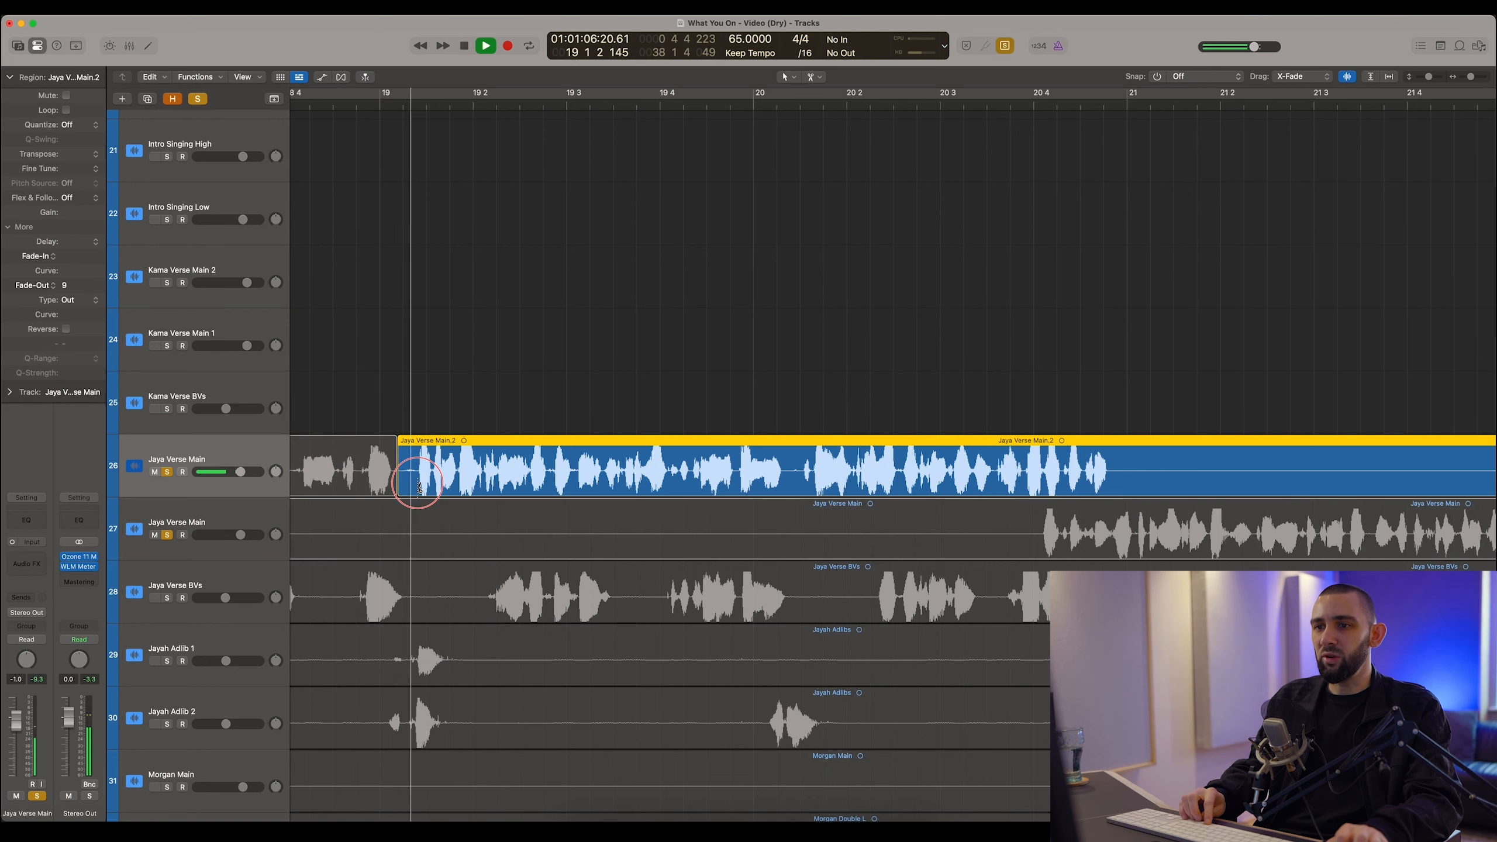
Isolate the short gap just after bar 19 on track 26 with a second split, select it and audition the phrases around it.
{"action": "scroll", "coordinate": [406, 479], "scroll_direction": "up", "scroll_amount": 2}
{"action": "scroll", "coordinate": [406, 479], "scroll_direction": "left", "scroll_amount": 5}
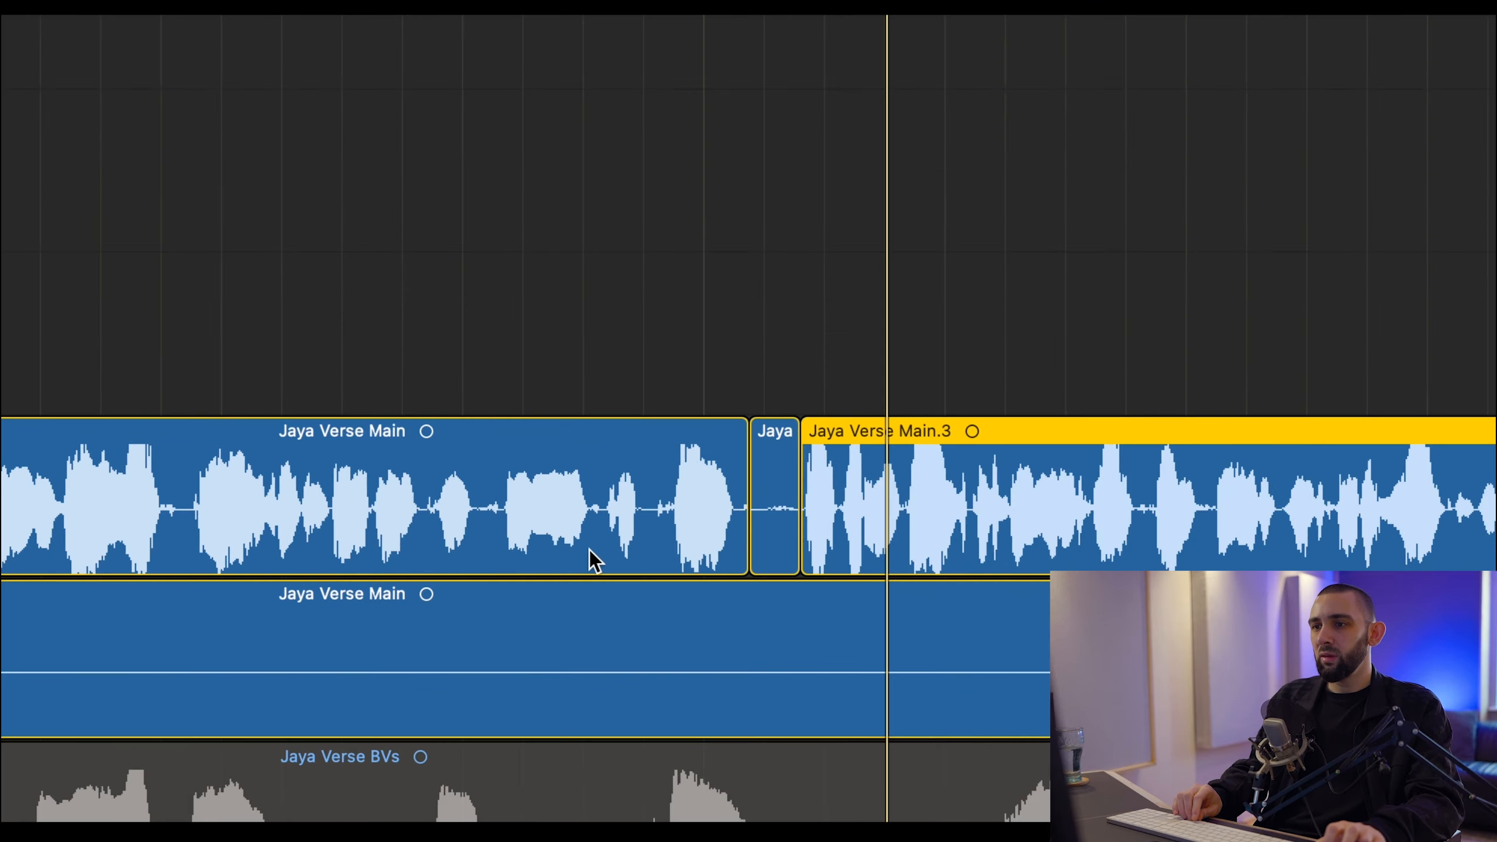
{"action": "key", "text": "space"}
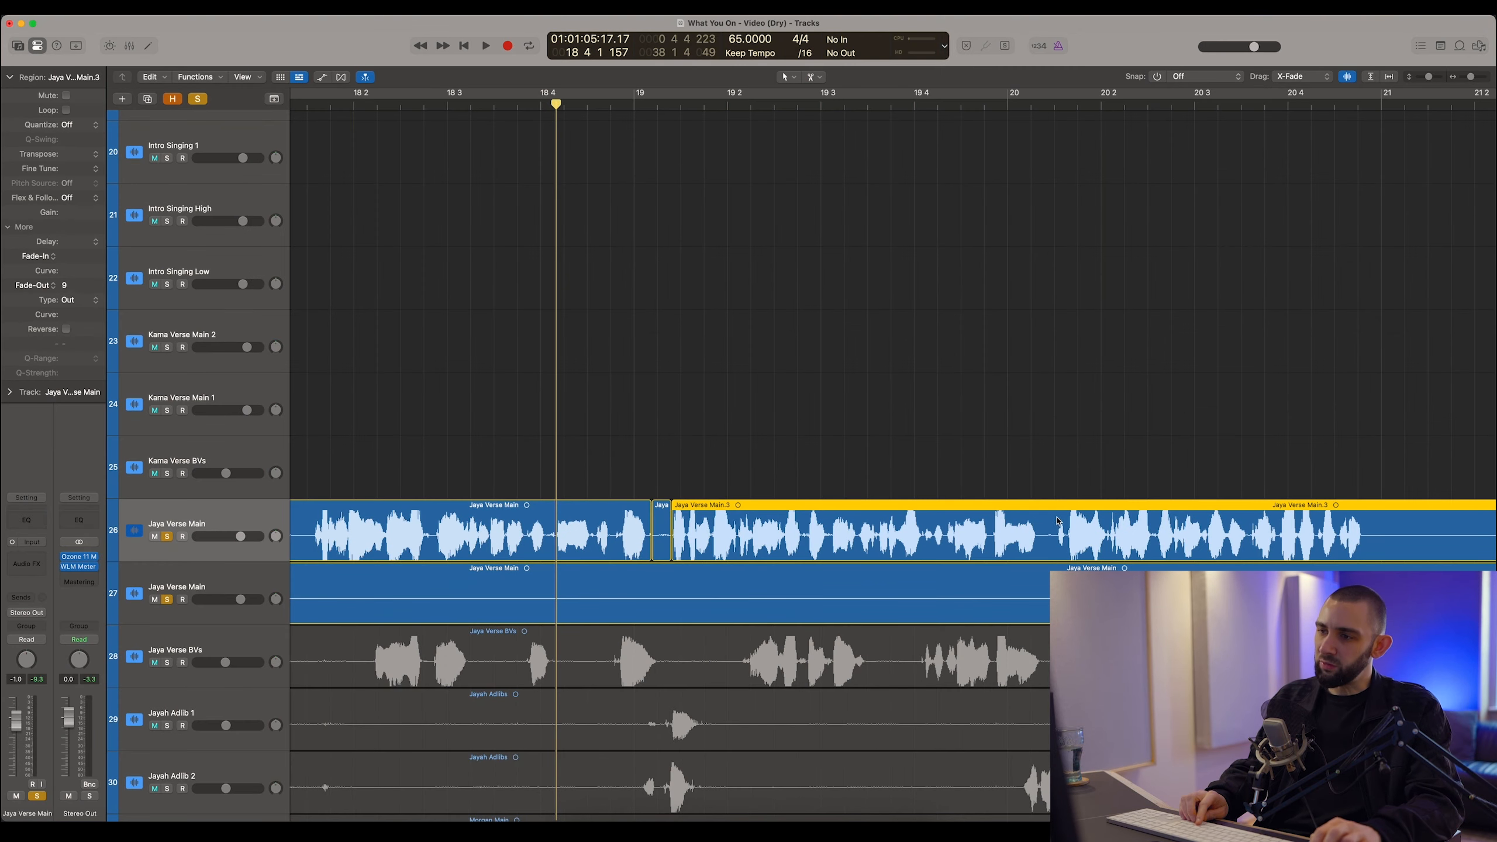
{"action": "left_click", "coordinate": [656, 528]}
{"action": "key", "text": "space"}
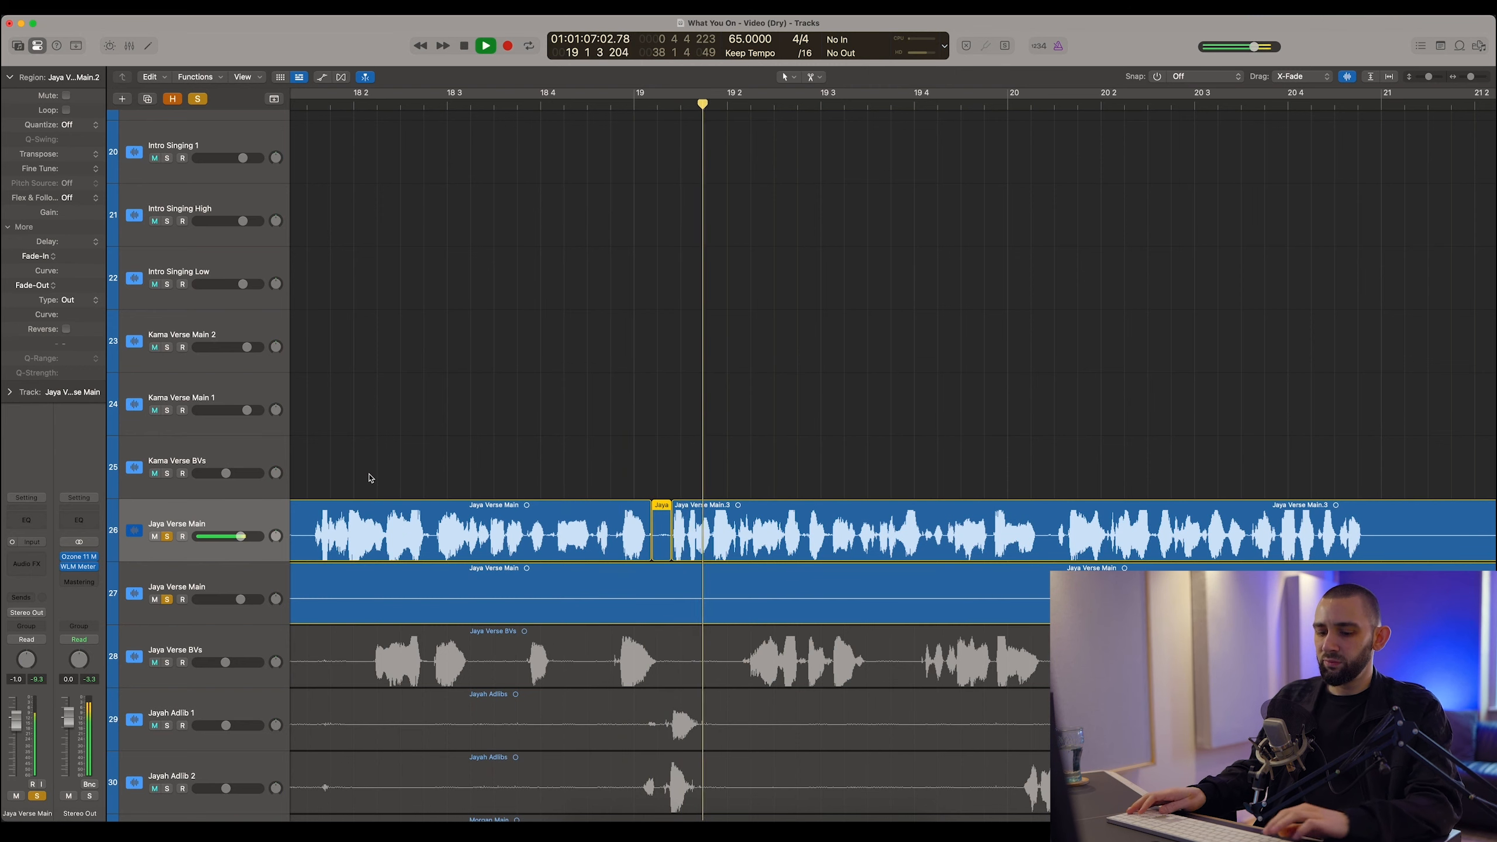
{"action": "key", "text": "space"}
Undo both splits in track 26's Jaya Verse Main region.
{"action": "key", "text": "super+z"}
{"action": "key", "text": "super+z"}
{"action": "key", "text": "super+Left"}
{"action": "key", "text": "super+Left"}
{"action": "key", "text": "super+Left"}
{"action": "key", "text": "super+Left"}
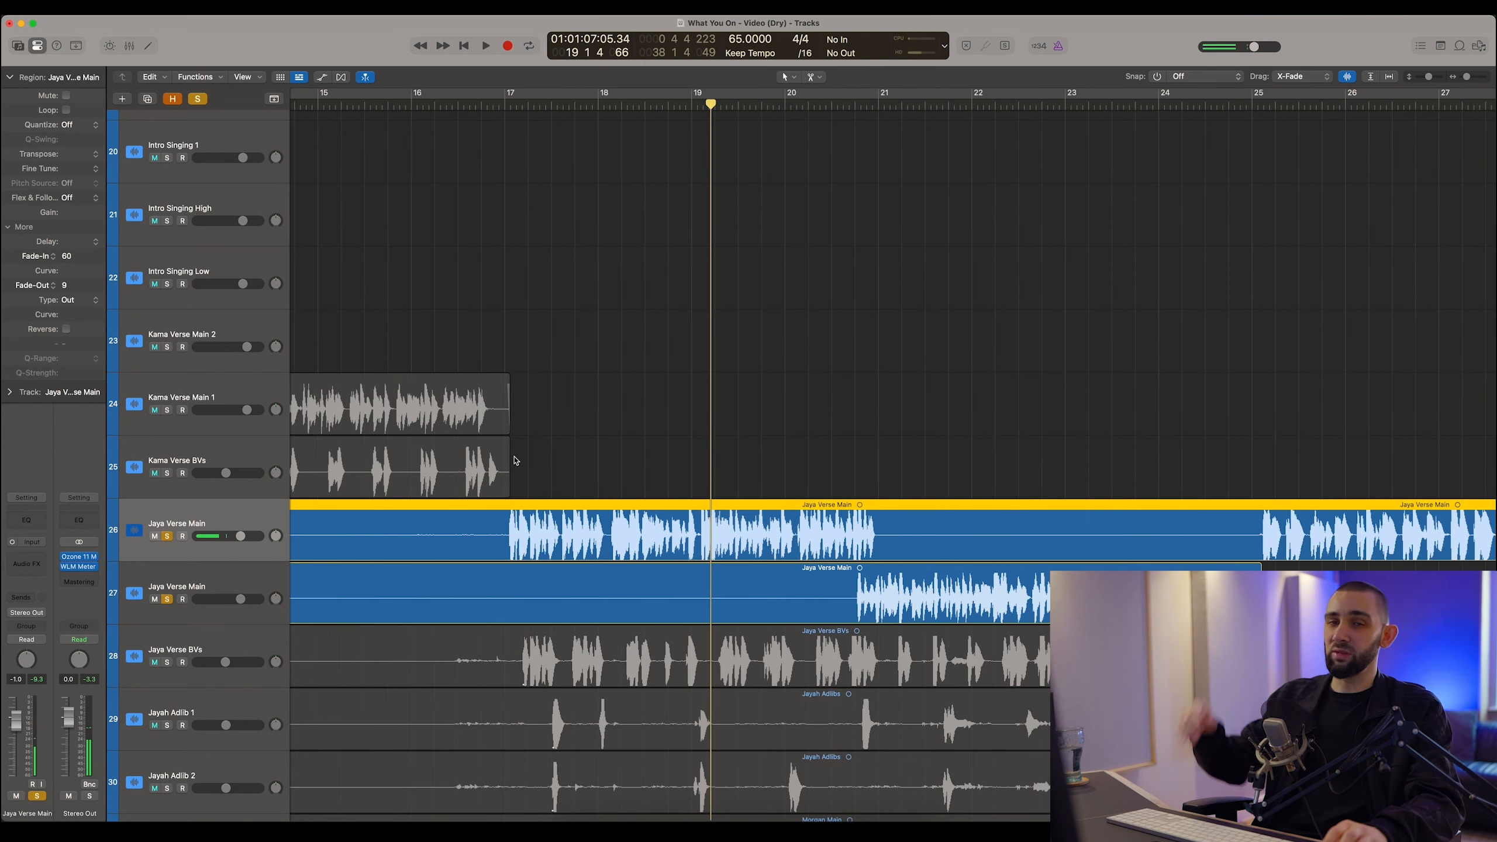
Solo Jayah Adlib 1 on track 29, audition it from about bar 18 4 2, and clear the solo.
{"action": "scroll", "coordinate": [531, 484], "scroll_direction": "down", "scroll_amount": 5}
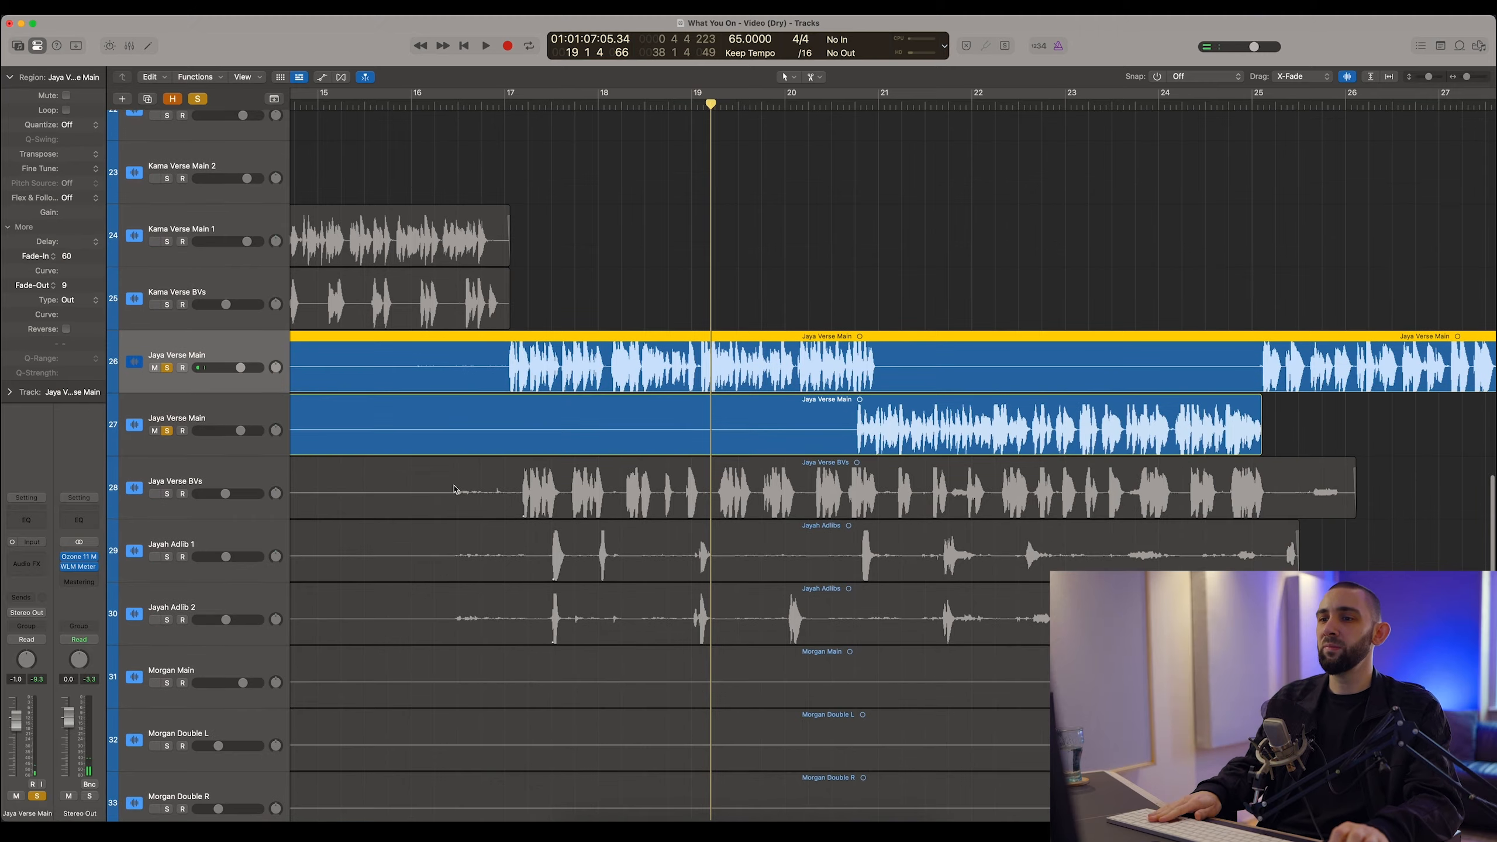
{"action": "key", "text": "super+Left"}
{"action": "left_click", "coordinate": [774, 558]}
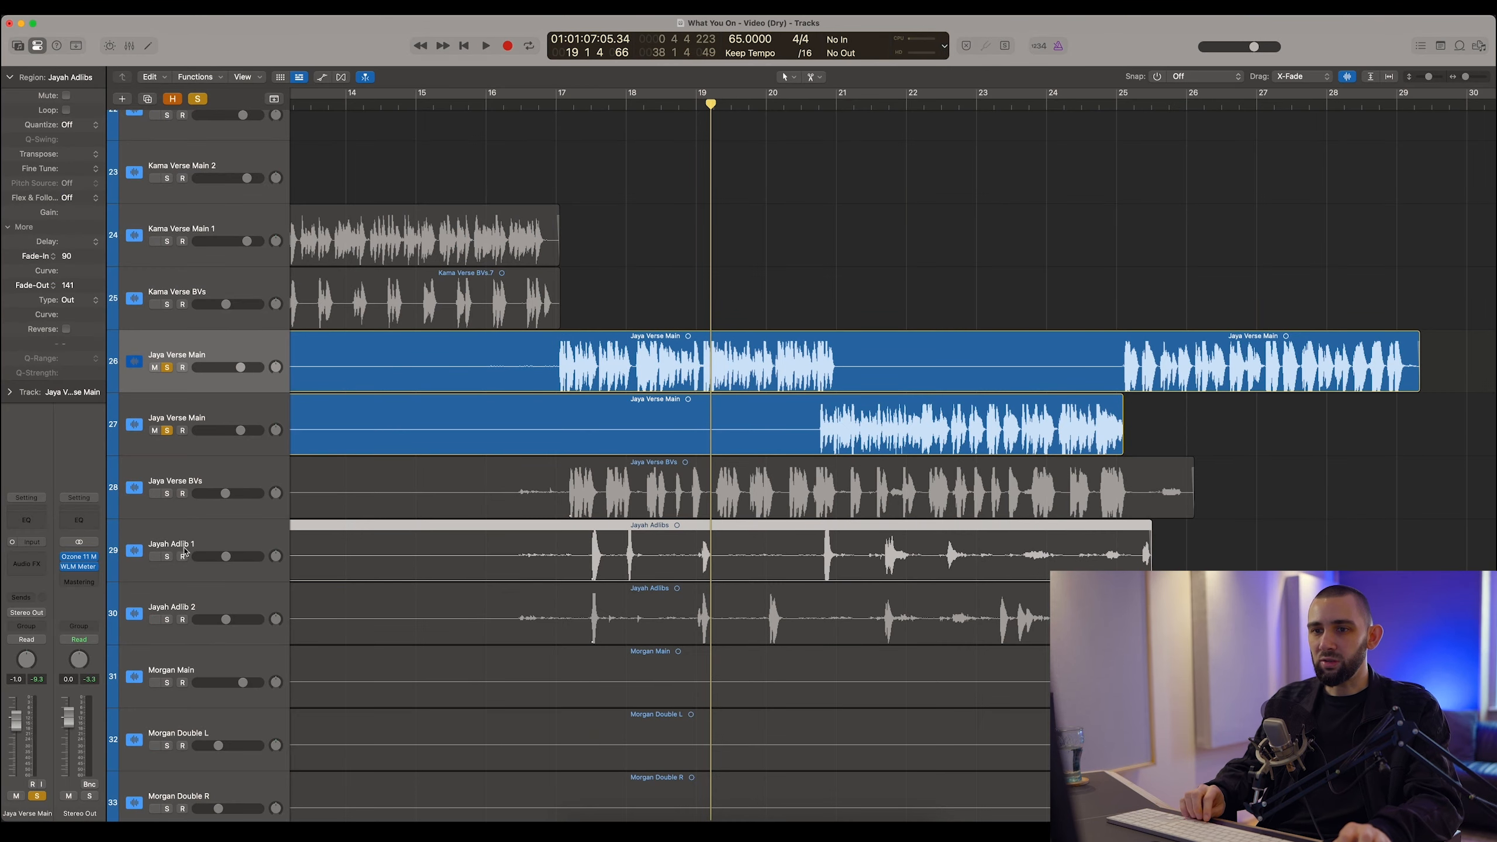
{"action": "left_click", "coordinate": [400, 527]}
{"action": "key", "text": "space"}
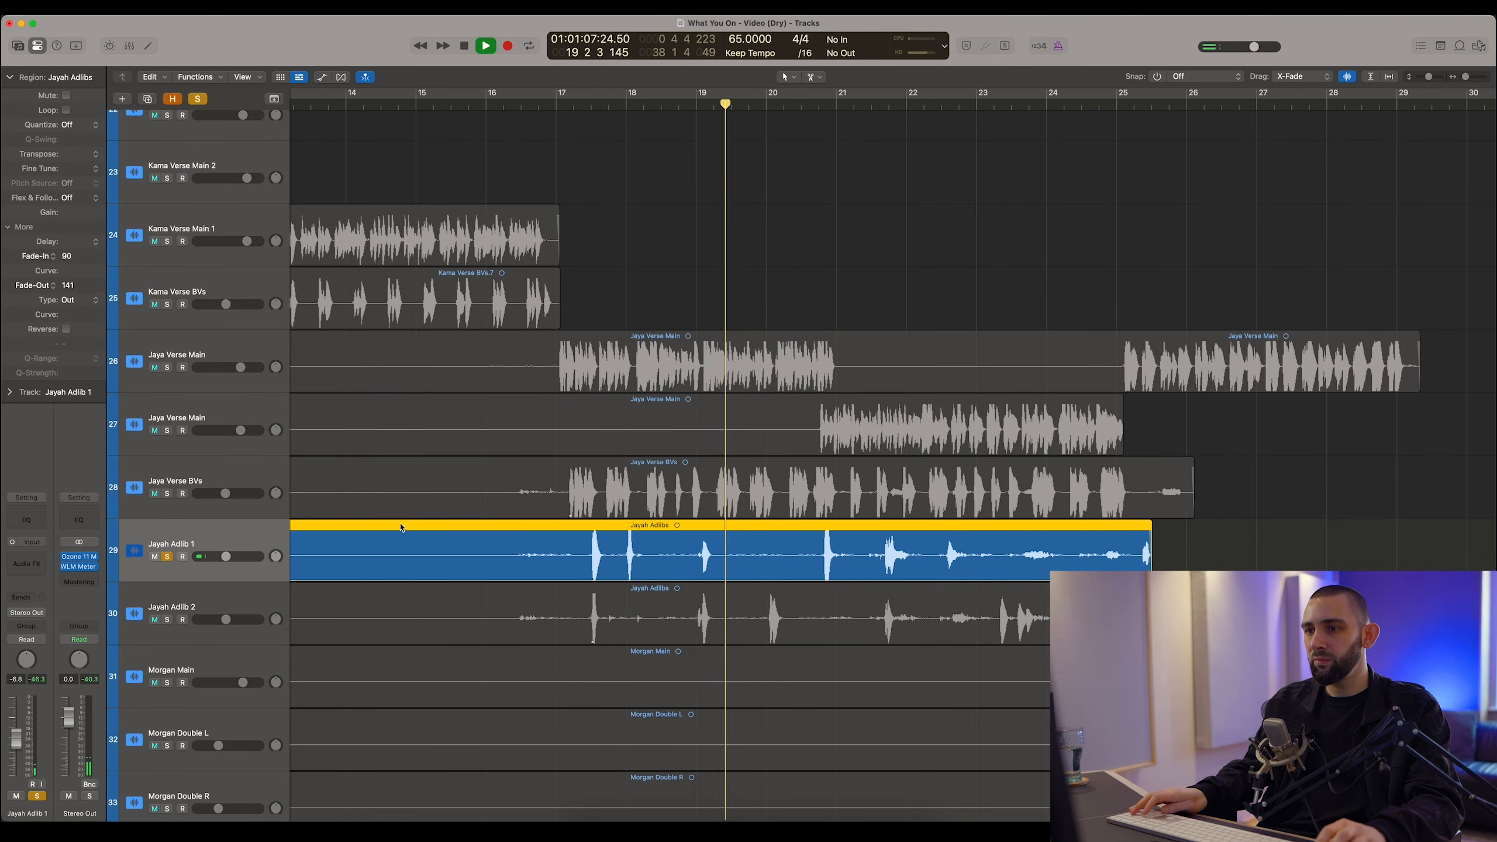
{"action": "left_click", "coordinate": [686, 101]}
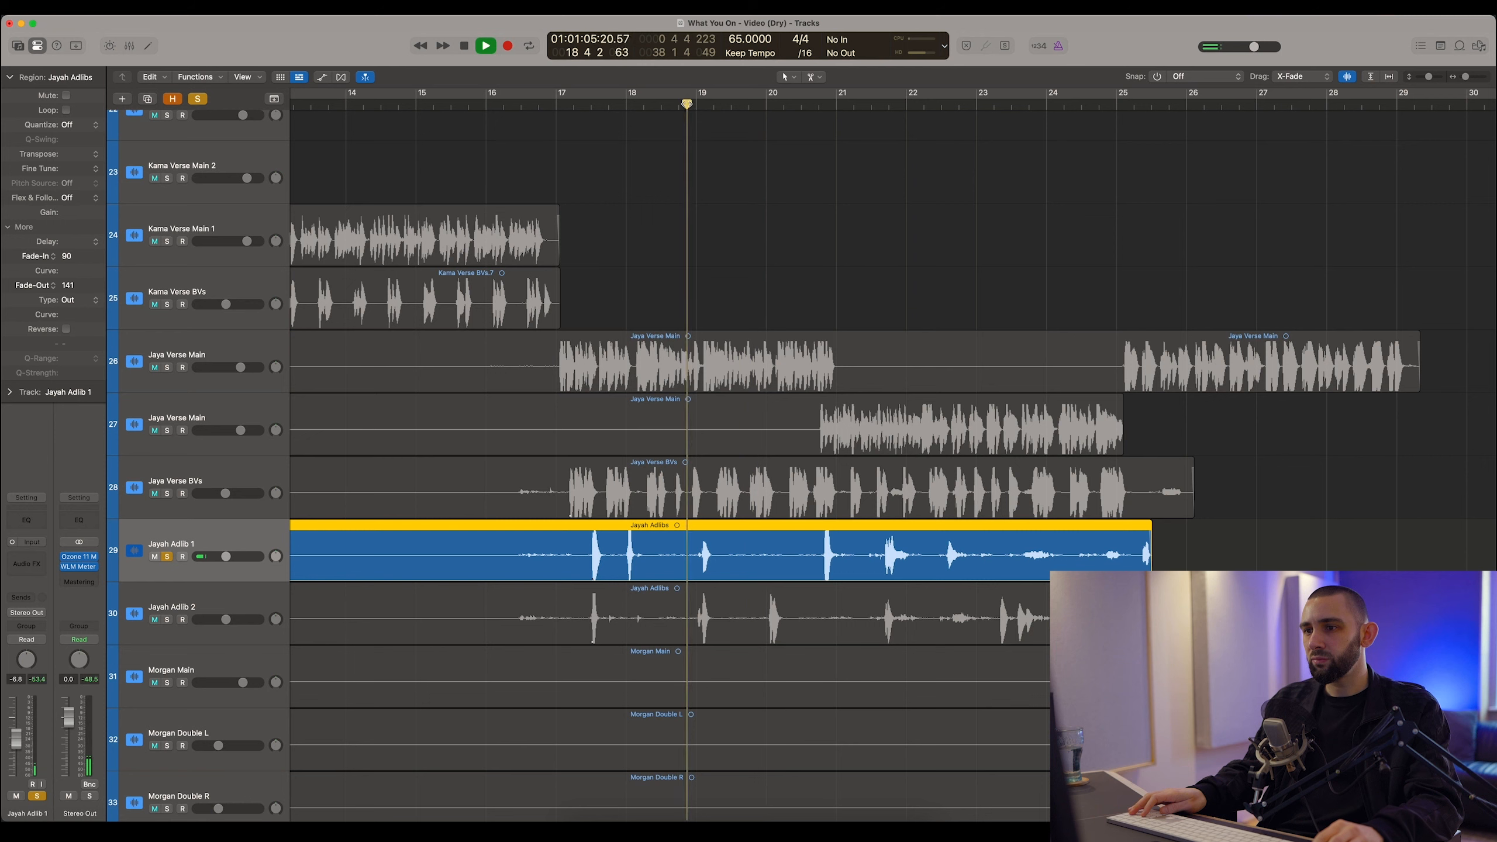
{"action": "key", "text": "space"}
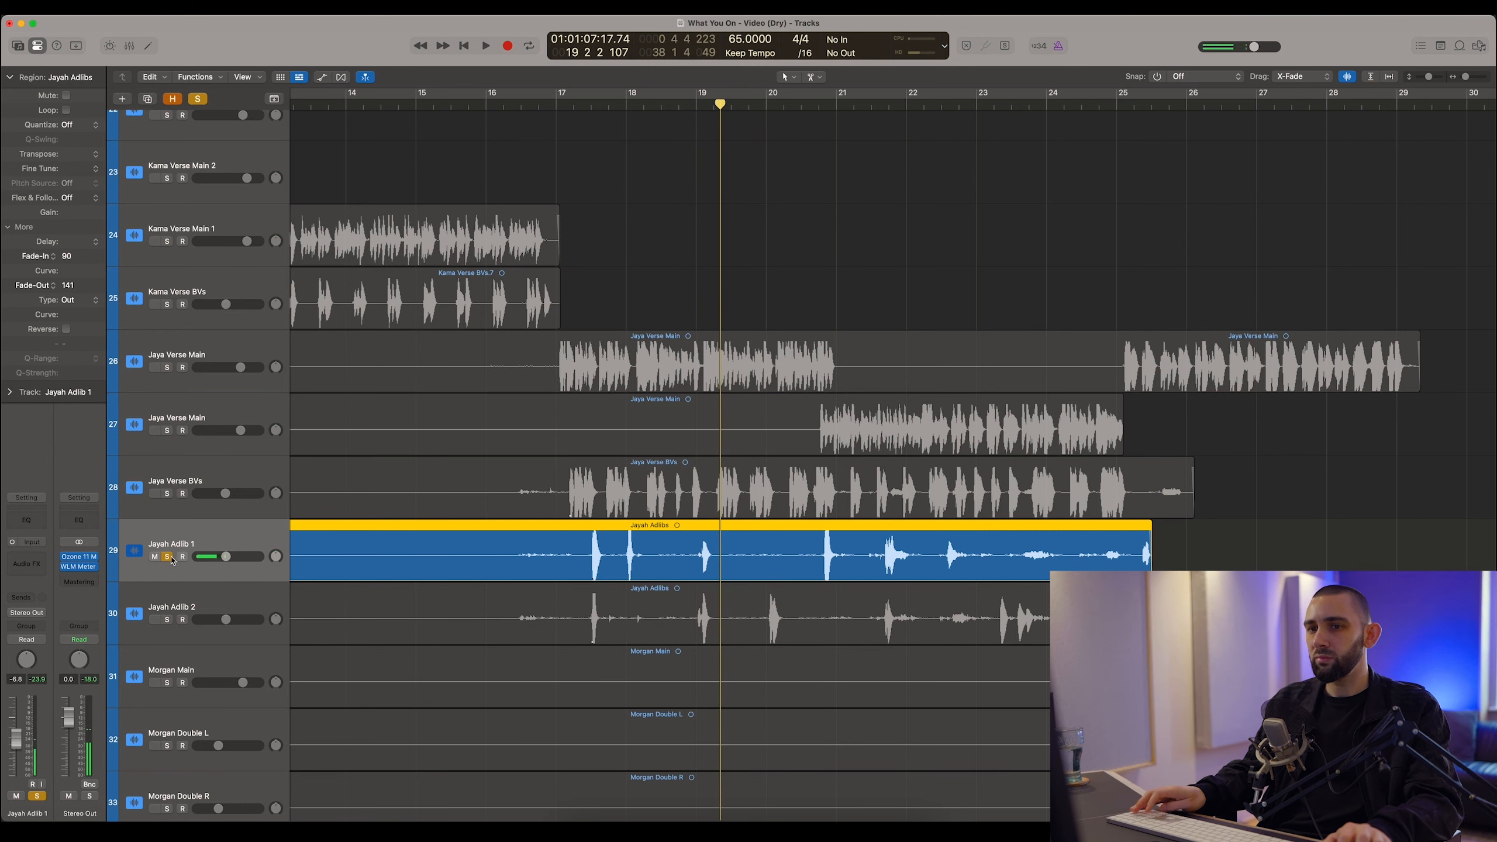
{"action": "left_click", "coordinate": [168, 557]}
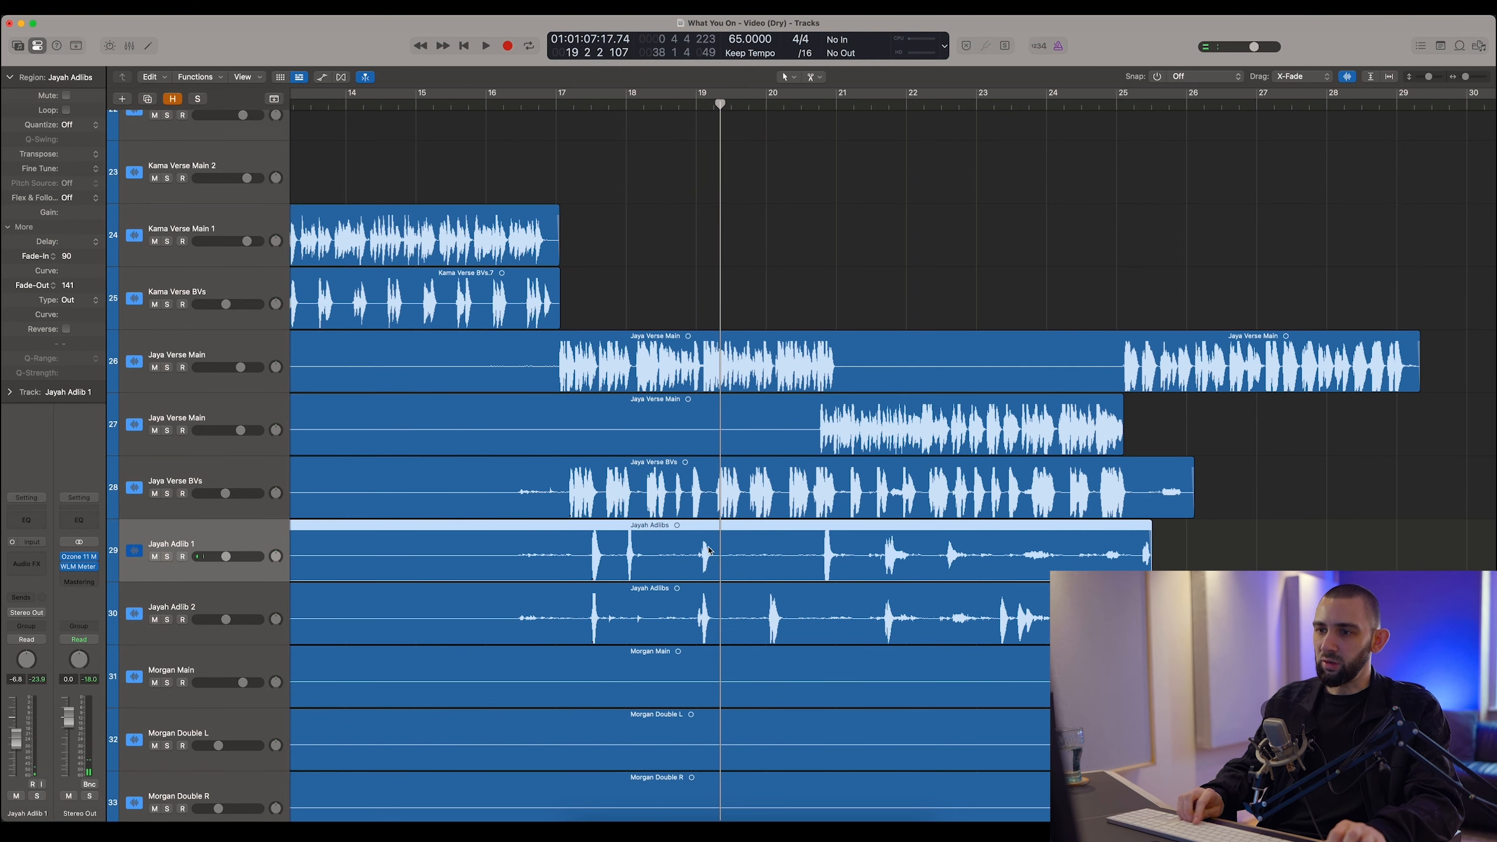
Cut the quiet stretch from about bar 19 2 to 20 4 out of Jayah Adlib 1 and fade the edges beside the gap.
{"action": "key", "text": "super+Right"}
{"action": "key", "text": "super+Right"}
{"action": "key", "text": "super+Right"}
{"action": "left_click", "coordinate": [703, 565], "text": "super"}
{"action": "left_click", "coordinate": [990, 564], "text": "super"}
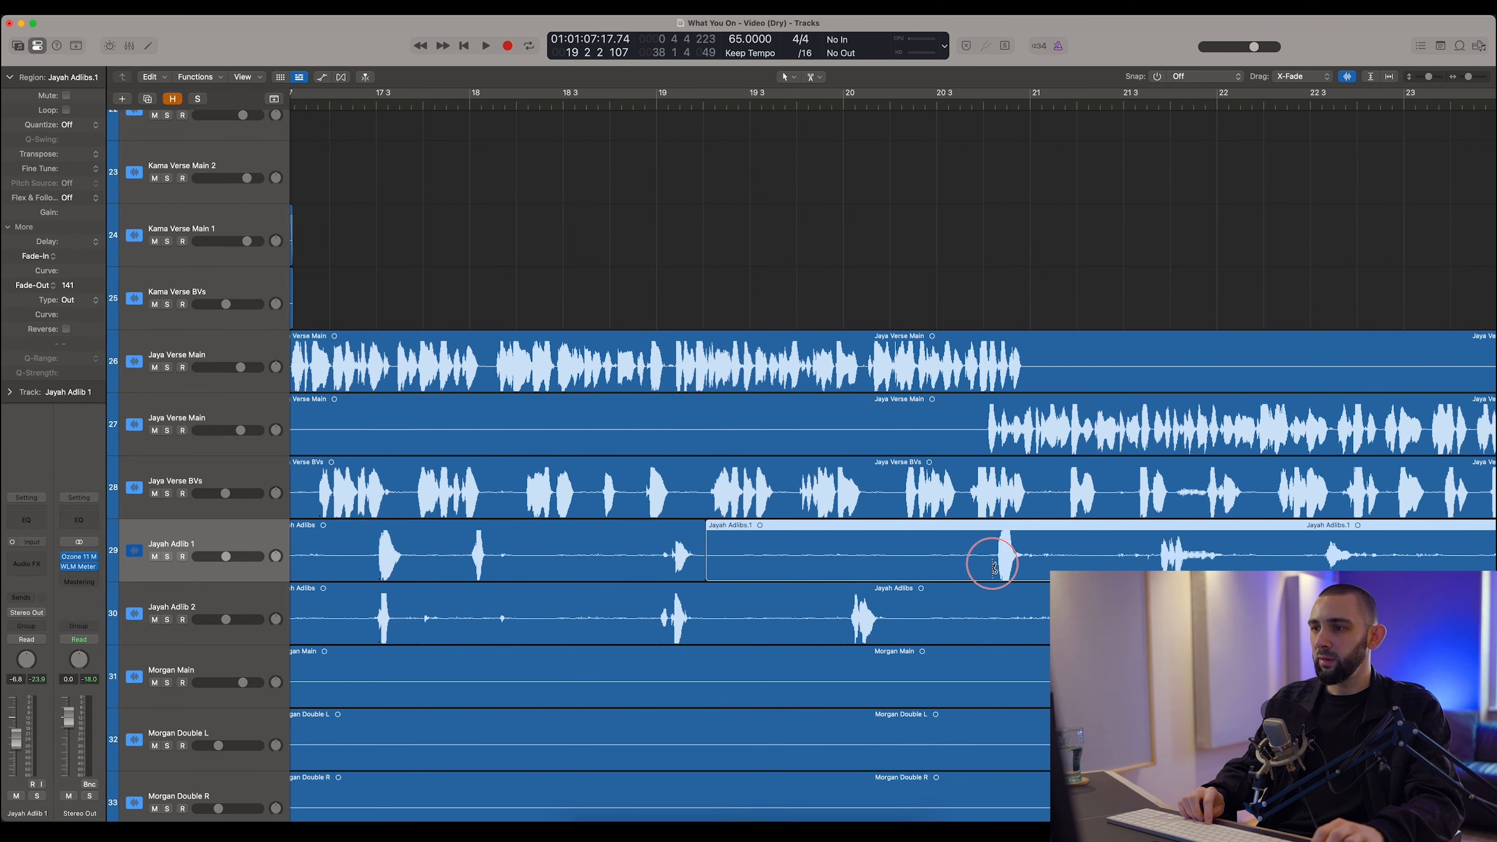
{"action": "left_click", "coordinate": [732, 558]}
{"action": "key", "text": "Delete"}
{"action": "left_click_drag", "start_coordinate": [706, 555], "coordinate": [694, 551]}
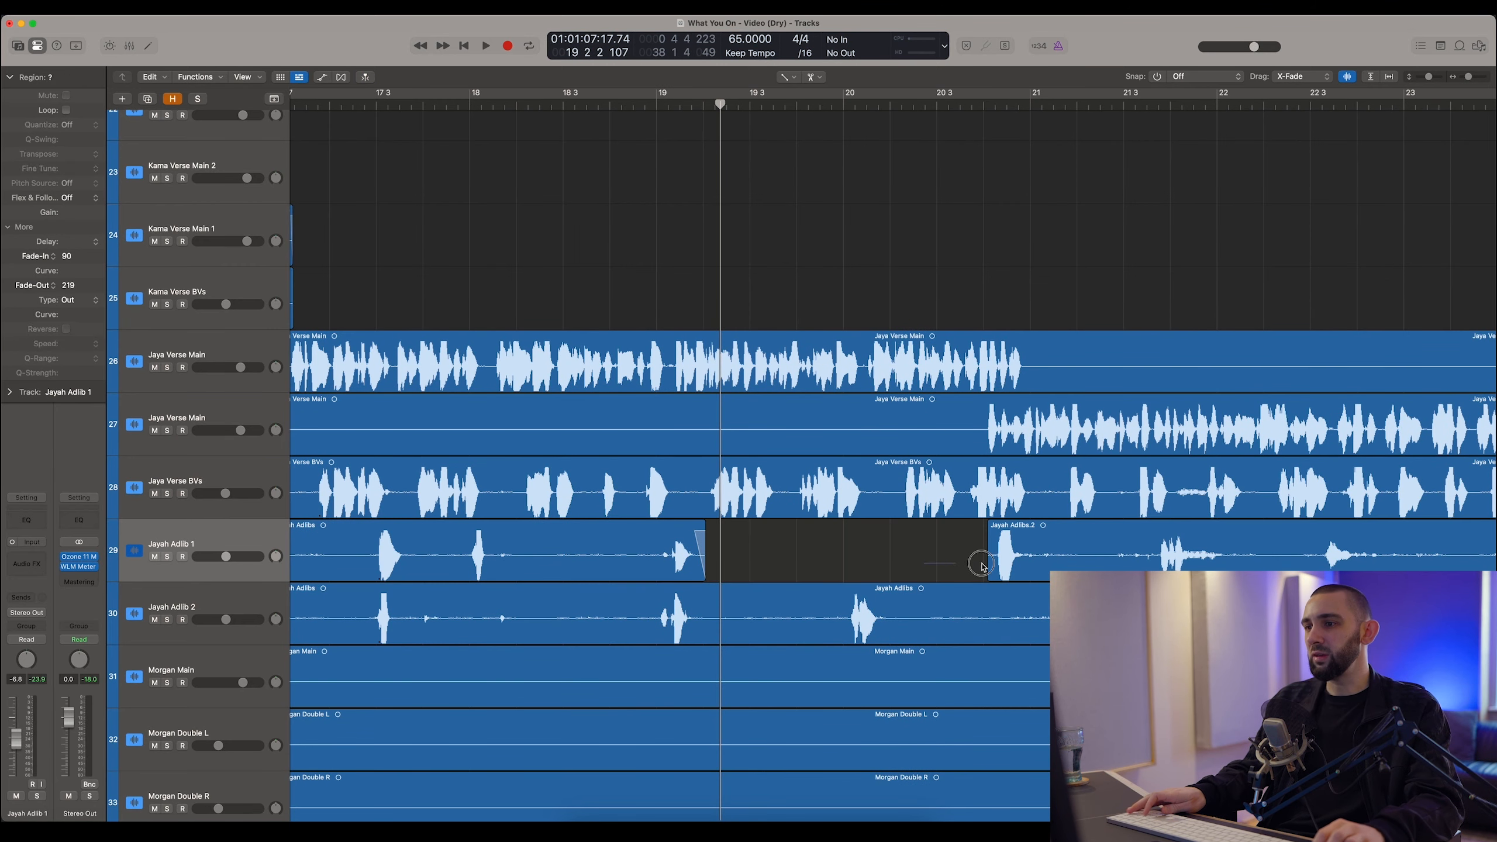
{"action": "left_click_drag", "start_coordinate": [991, 561], "coordinate": [998, 563]}
Undo the fades, the deletion and both splits on Jayah Adlib 1.
{"action": "key", "text": "super+z"}
{"action": "key", "text": "super+z"}
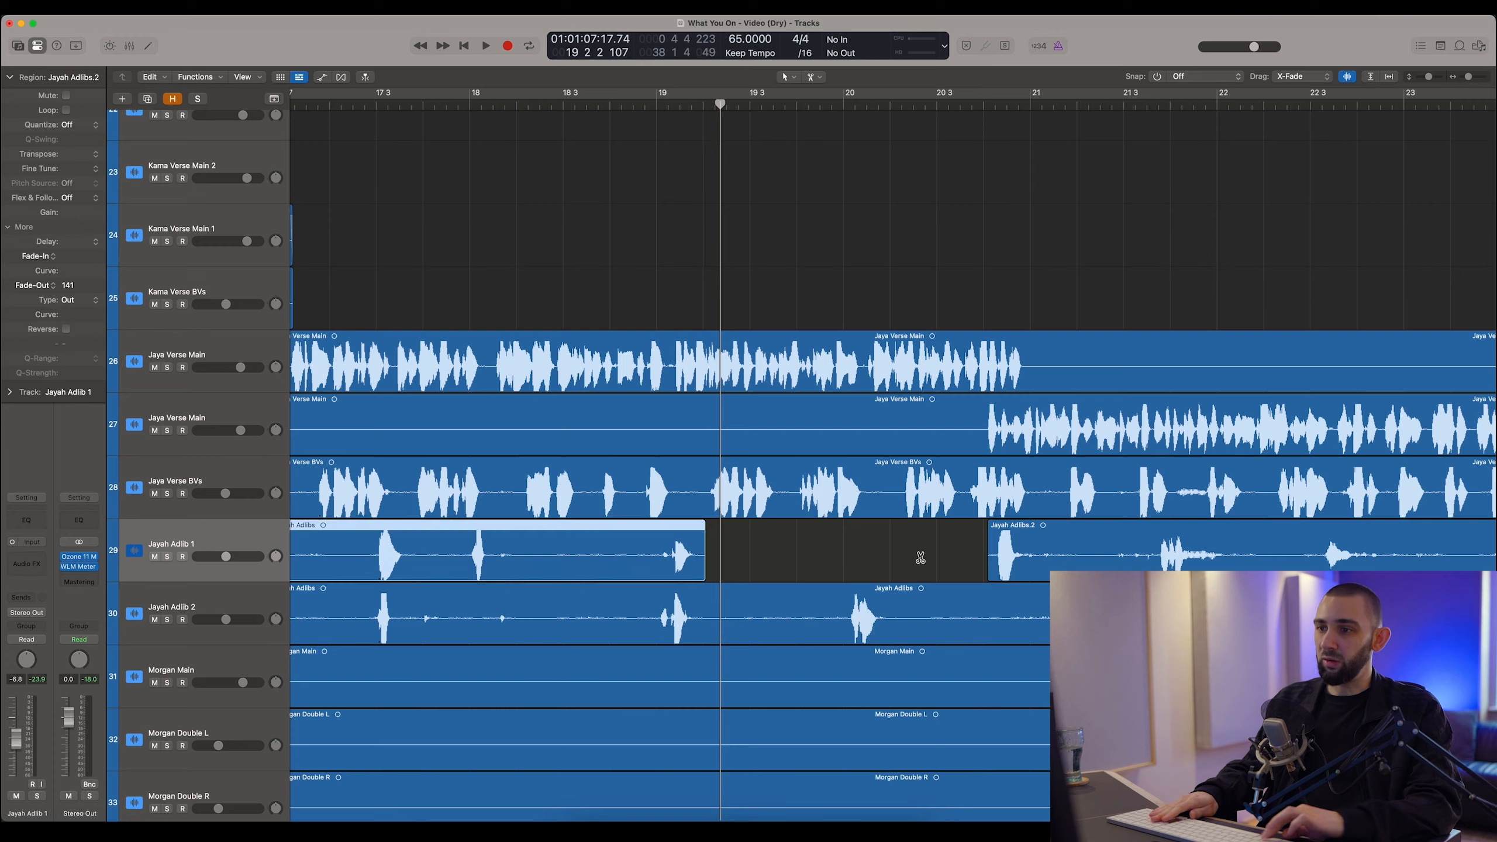
{"action": "key", "text": "super+z"}
{"action": "key", "text": "super+z"}
{"action": "key", "text": "super+z"}
{"action": "key", "text": "super+Left"}
{"action": "key", "text": "super+Left"}
{"action": "key", "text": "super+Left"}
{"action": "key", "text": "super+Left"}
{"action": "key", "text": "super+Left"}
{"action": "key", "text": "super+Left"}
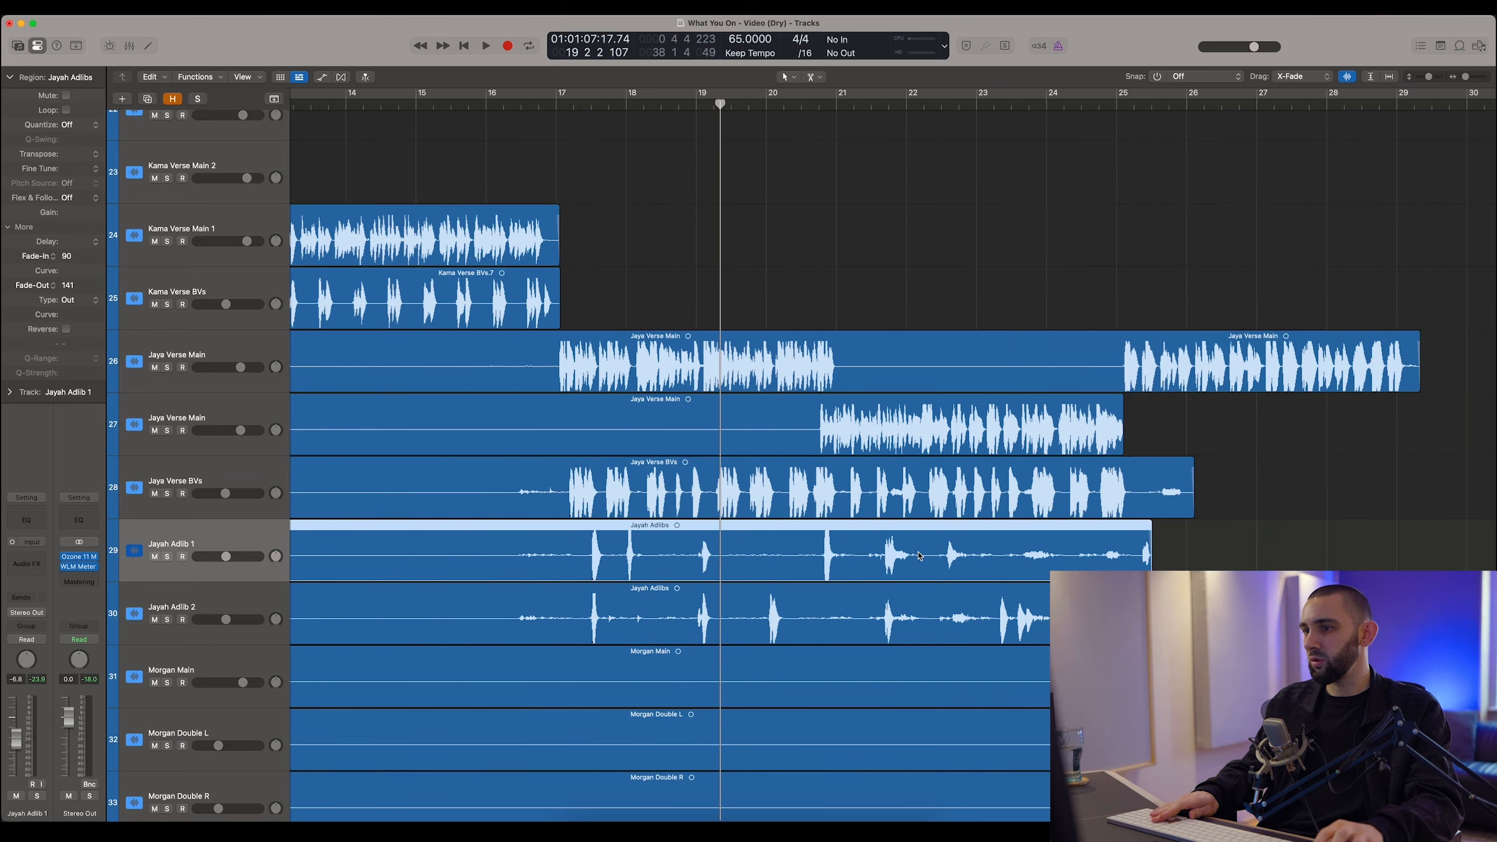
{"action": "scroll", "coordinate": [1072, 220], "scroll_direction": "down", "scroll_amount": 5}
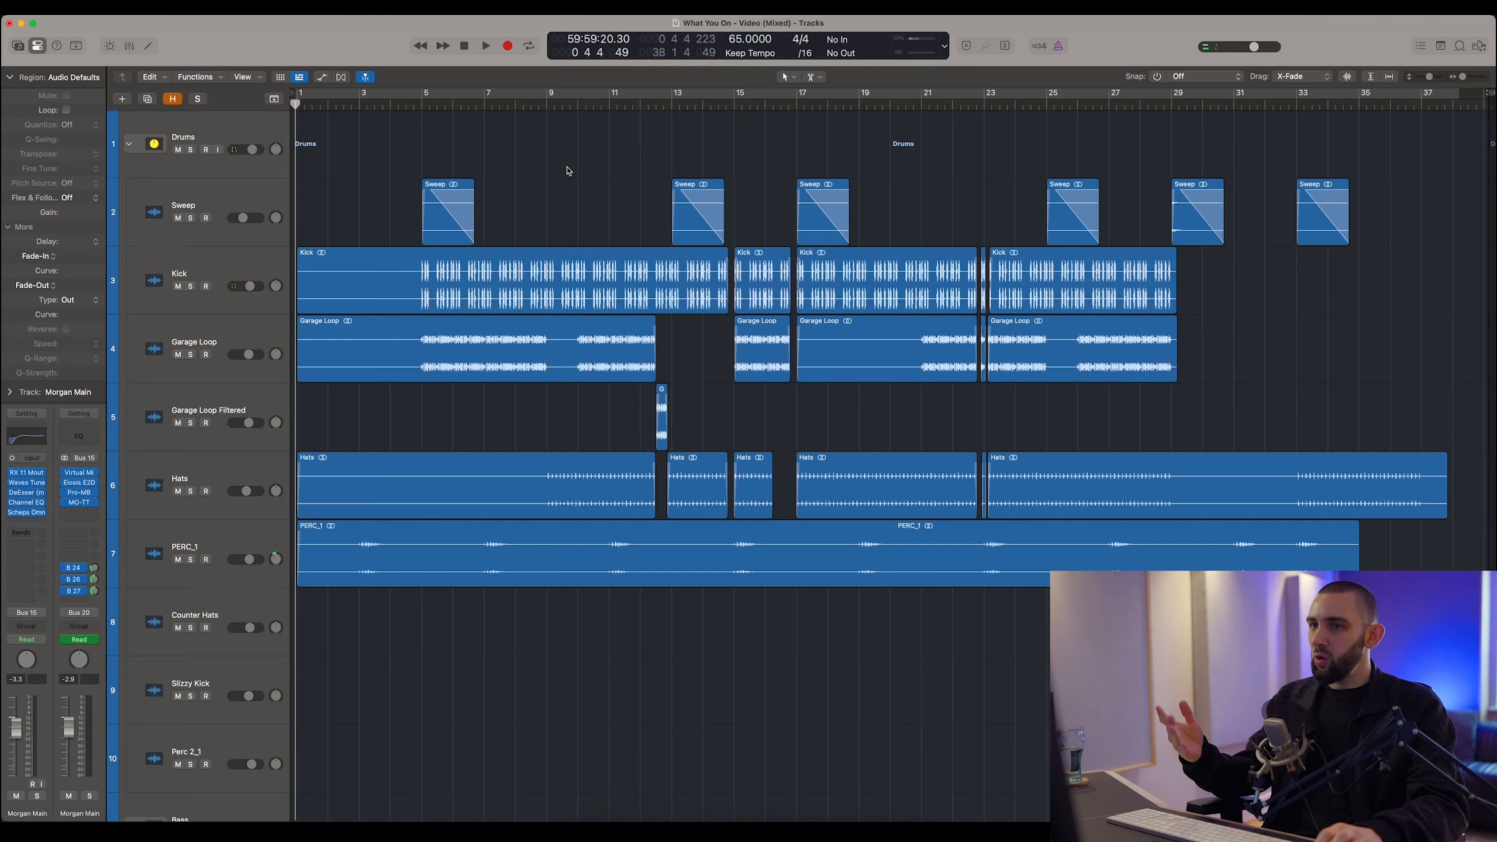
Review the track layout of the What You On - Video (Mixed) project, from the drums to the Morgan harmonies.
{"action": "left_click", "coordinate": [284, 185]}
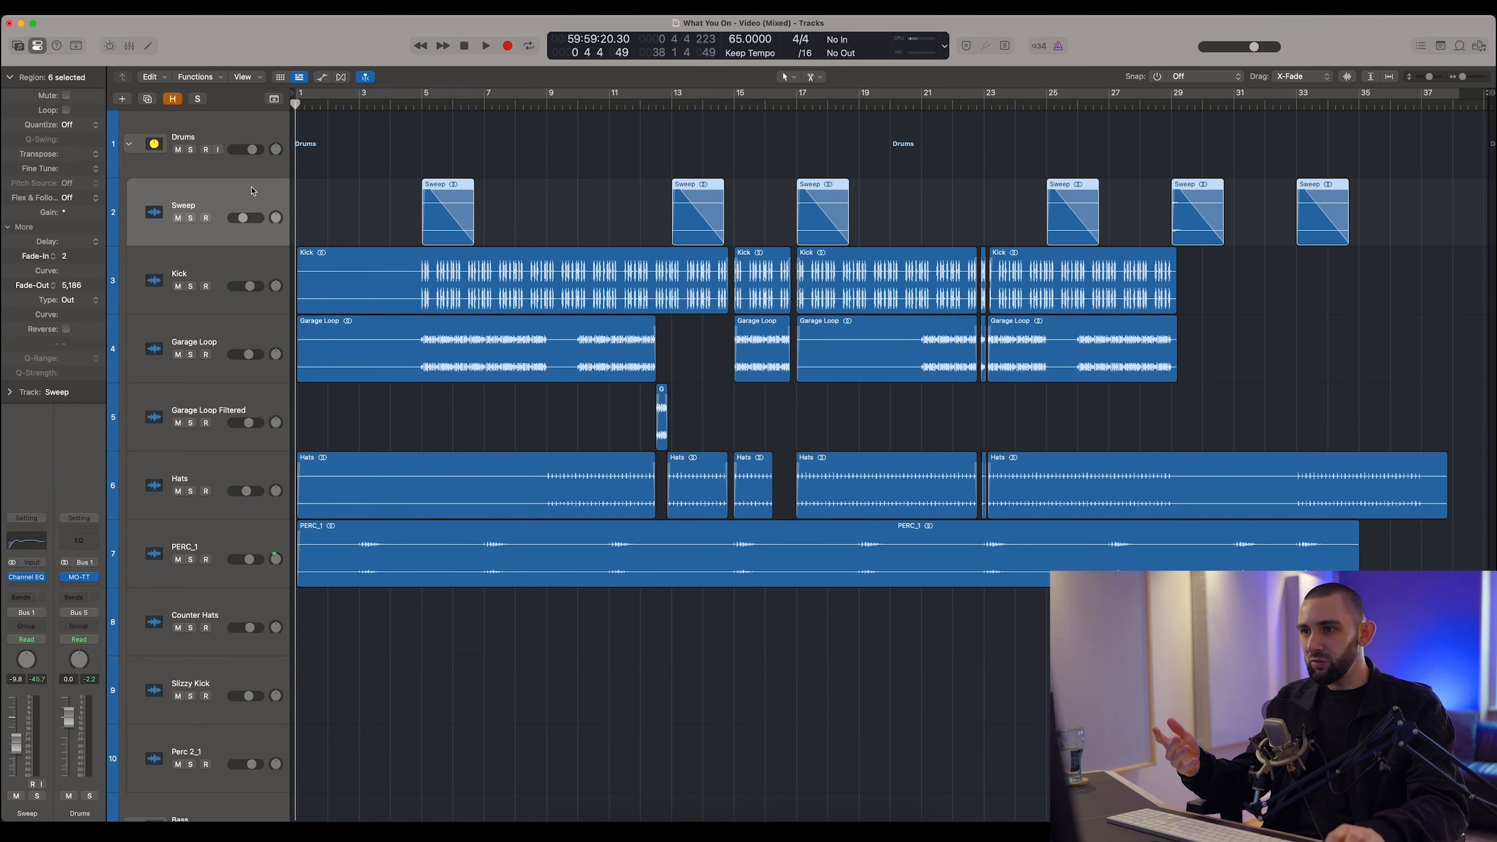
{"action": "scroll", "coordinate": [477, 227], "scroll_direction": "down", "scroll_amount": 15}
{"action": "scroll", "coordinate": [479, 225], "scroll_direction": "down", "scroll_amount": 20}
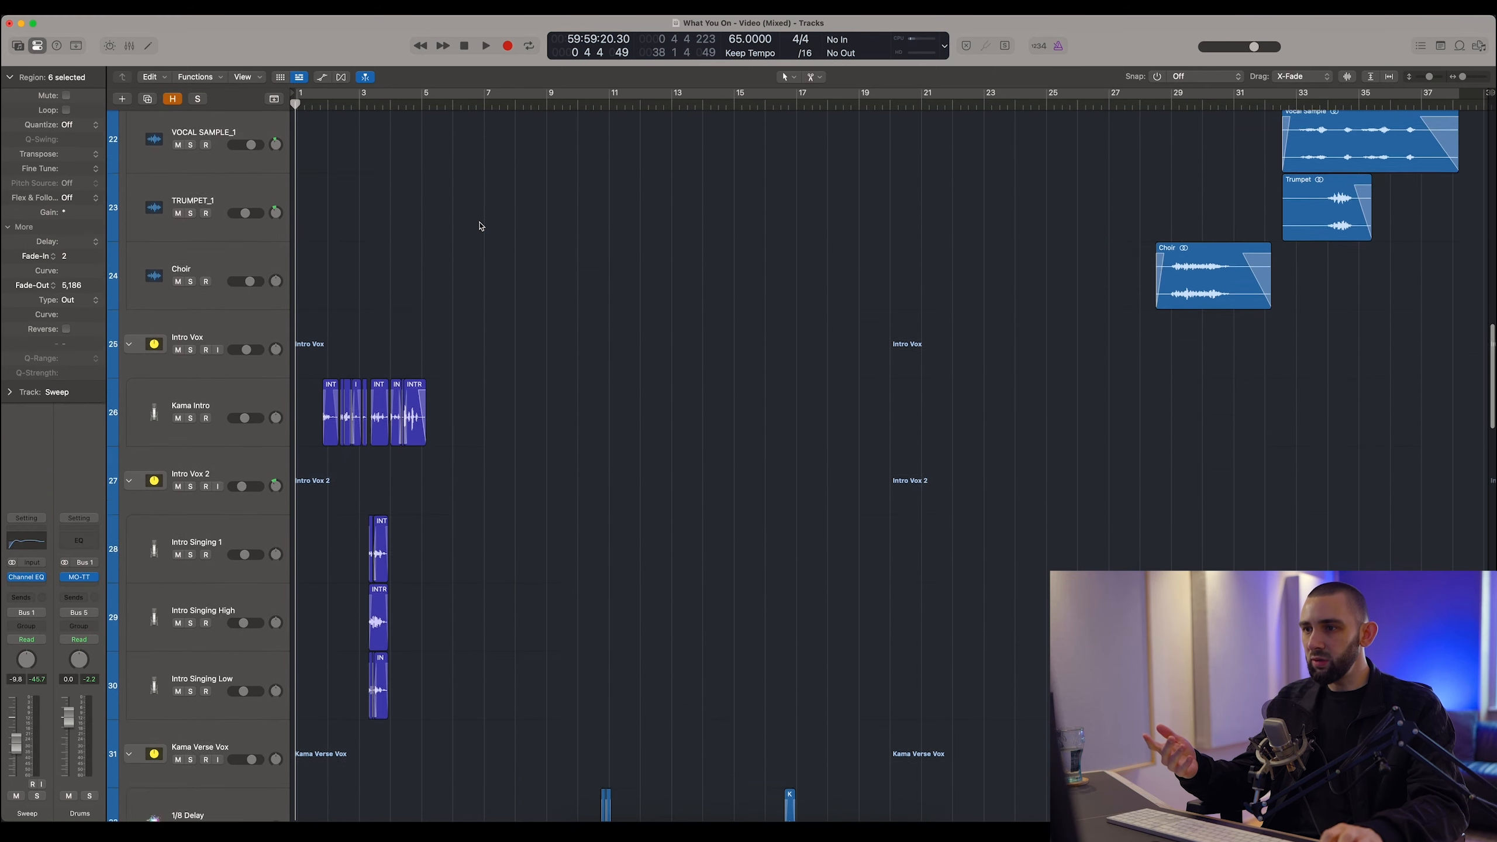
{"action": "scroll", "coordinate": [480, 226], "scroll_direction": "down", "scroll_amount": 8}
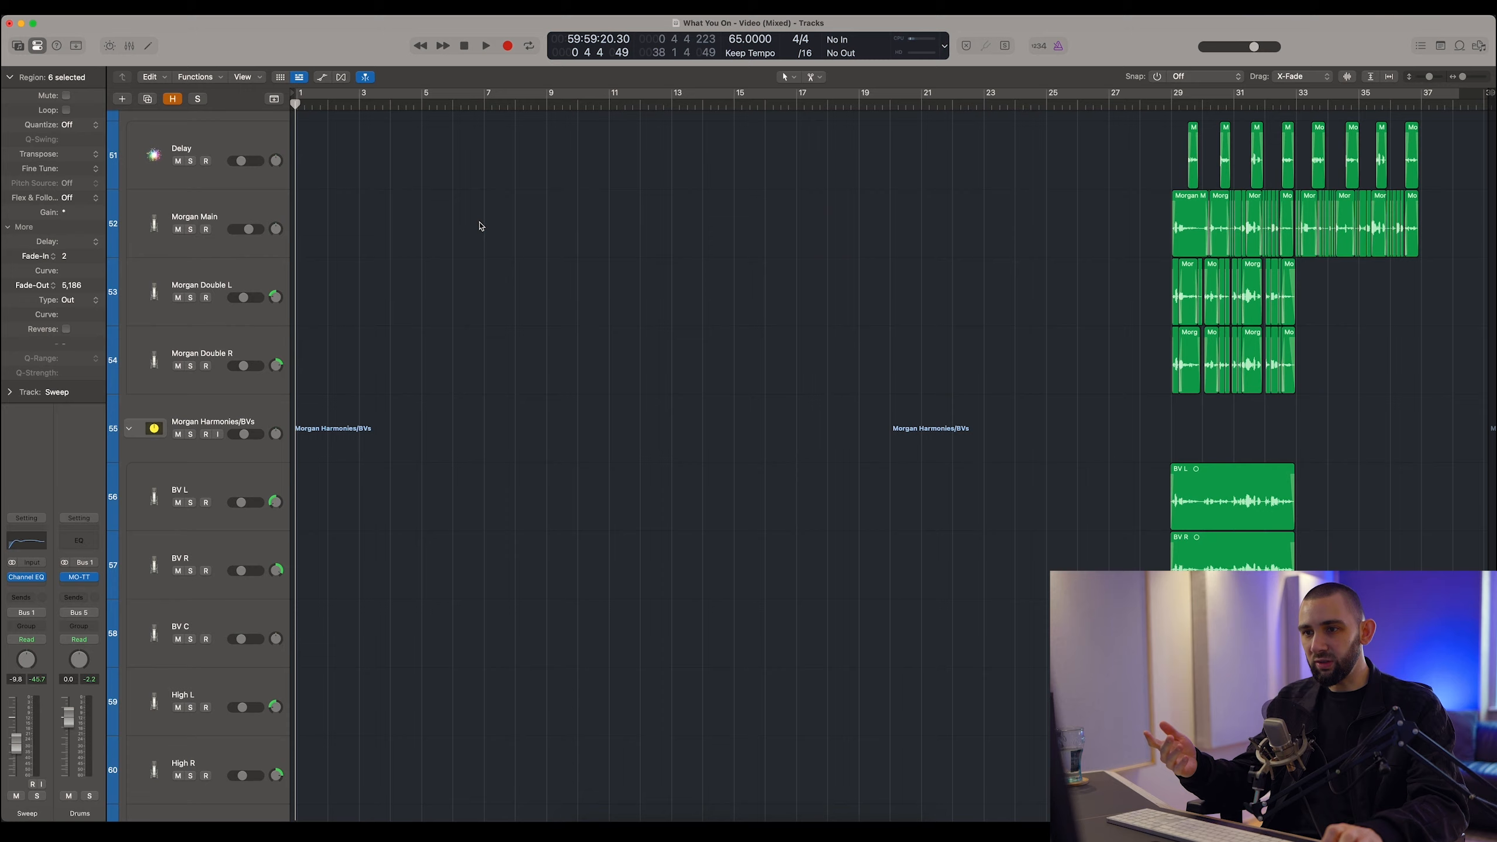
{"action": "scroll", "coordinate": [481, 255], "scroll_direction": "up", "scroll_amount": 20}
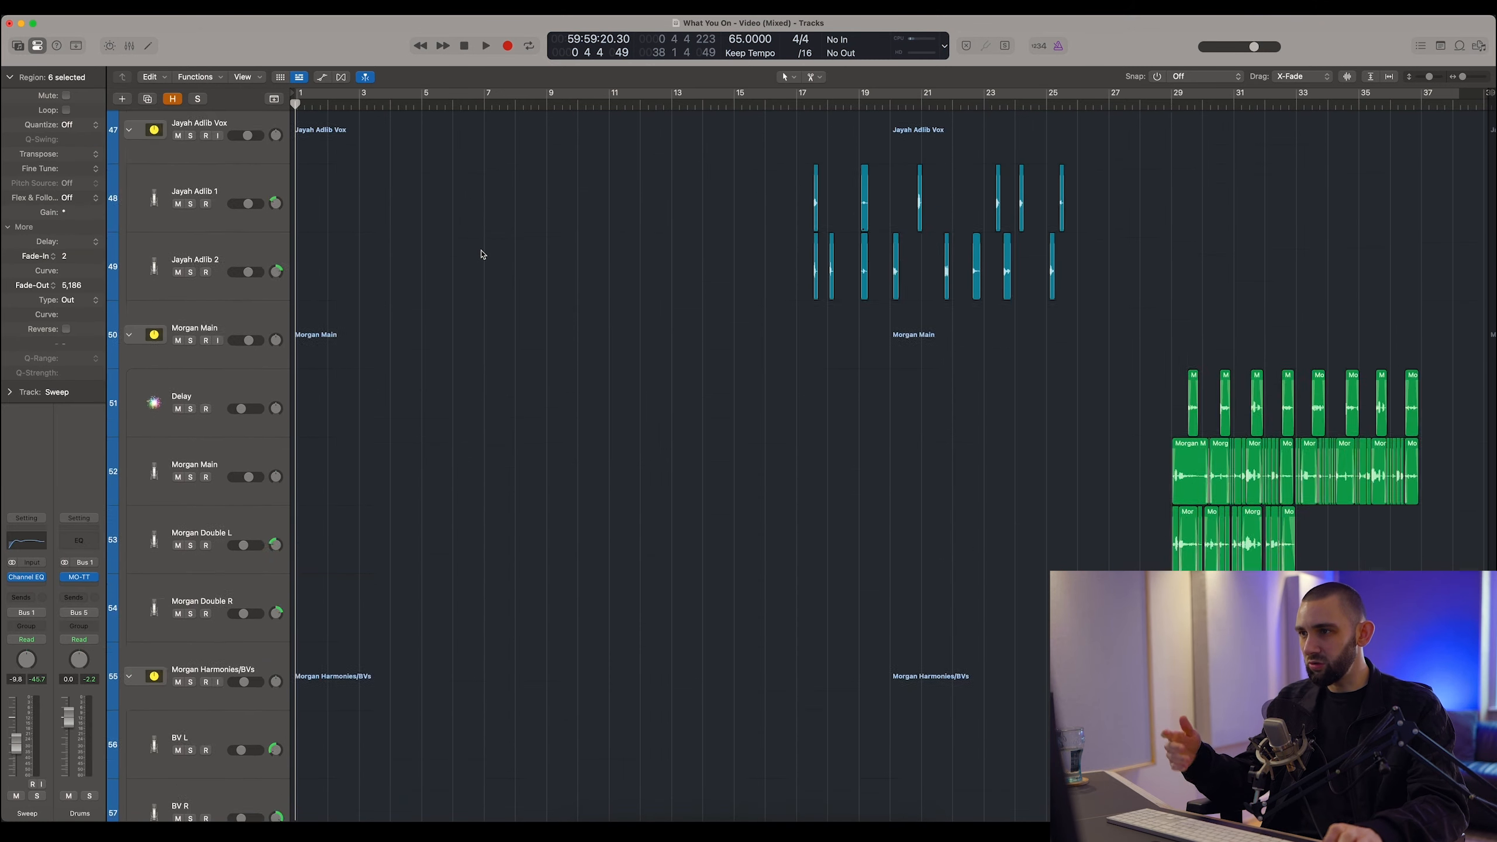
{"action": "scroll", "coordinate": [481, 255], "scroll_direction": "up", "scroll_amount": 10}
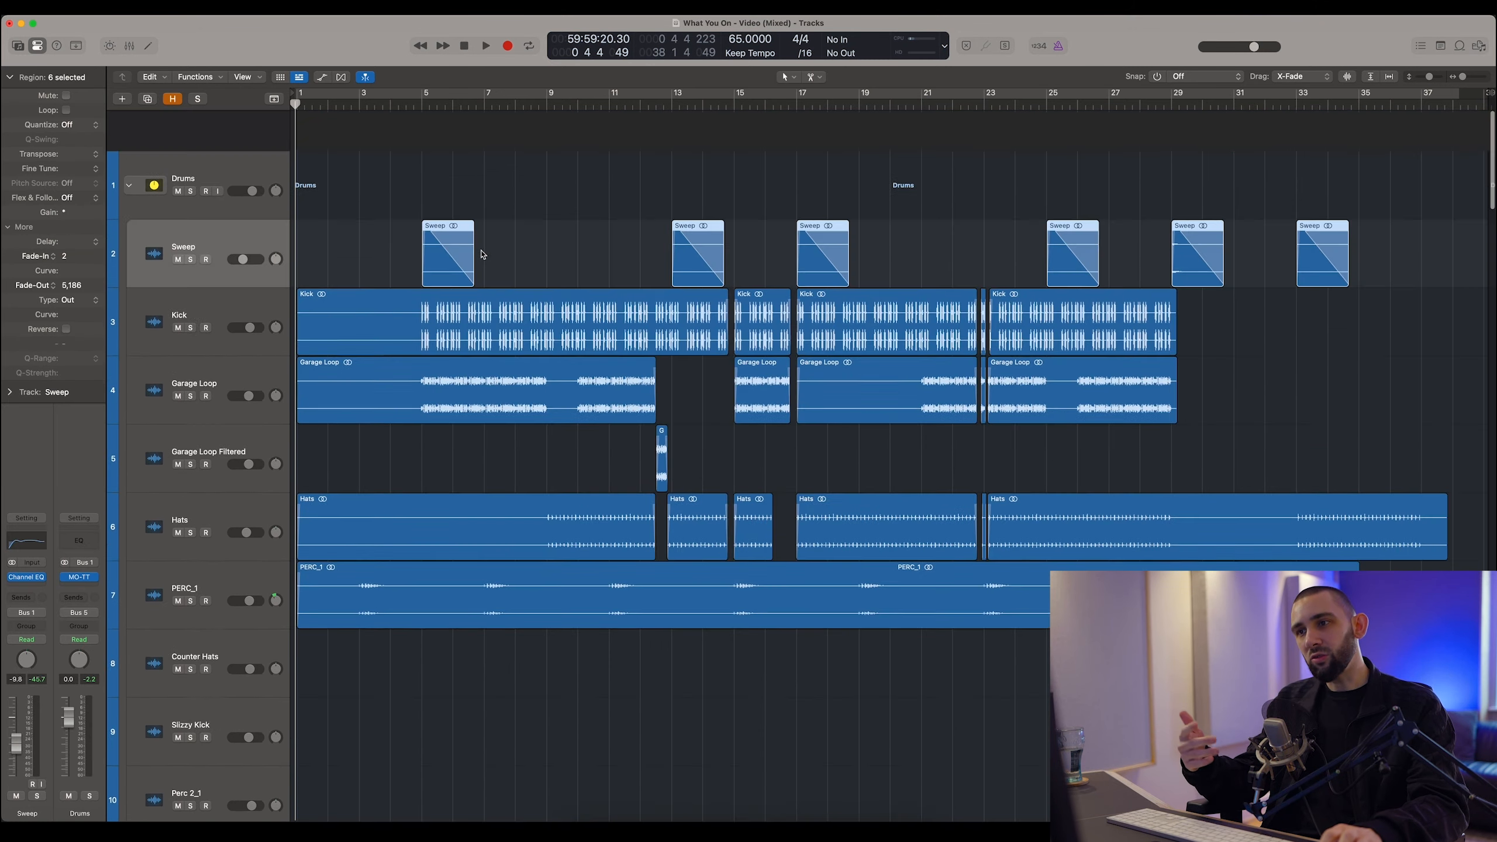
{"action": "left_click", "coordinate": [494, 195]}
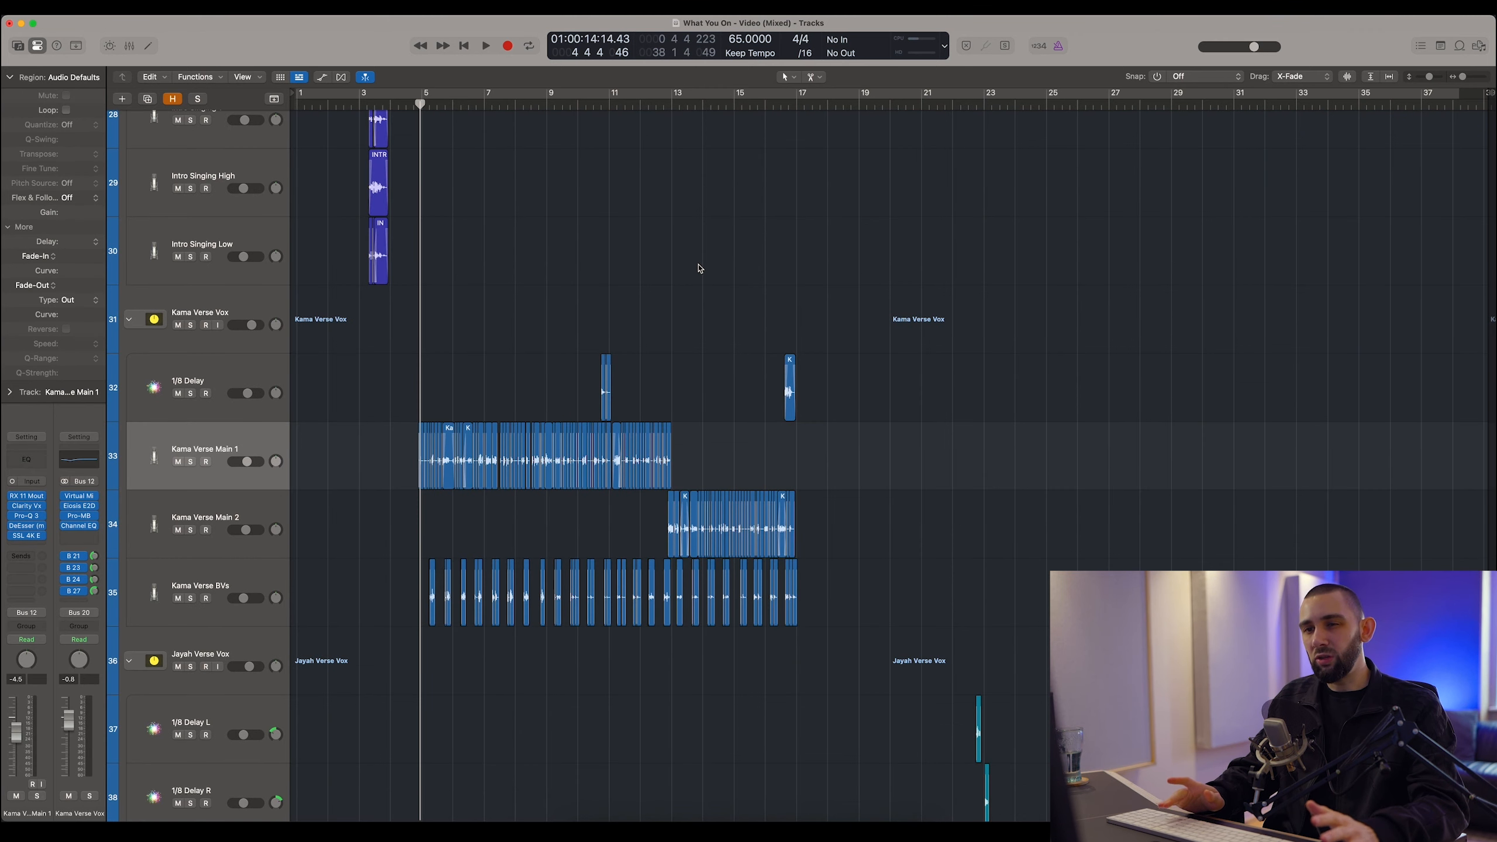
Examine the cut-up main, backing and delay vocal regions in the Kama Verse Vox and Jayah Verse Vox stacks.
{"action": "scroll", "coordinate": [699, 269], "scroll_direction": "down", "scroll_amount": 4}
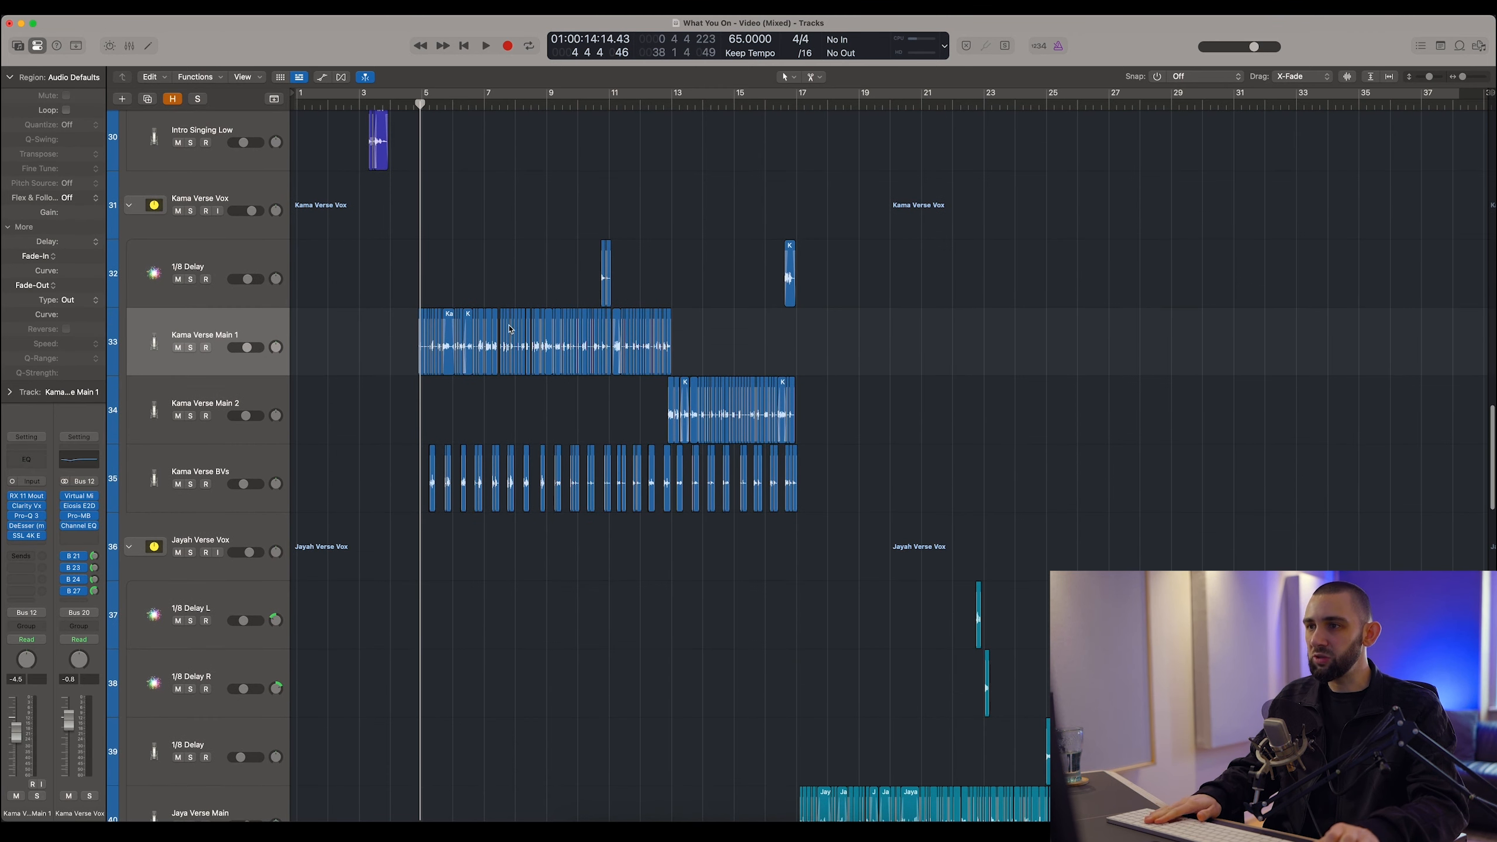
{"action": "key", "text": "super+Right"}
{"action": "key", "text": "super+Right"}
{"action": "key", "text": "super+Right"}
{"action": "key", "text": "super+Right"}
{"action": "scroll", "coordinate": [590, 354], "scroll_direction": "right", "scroll_amount": 5}
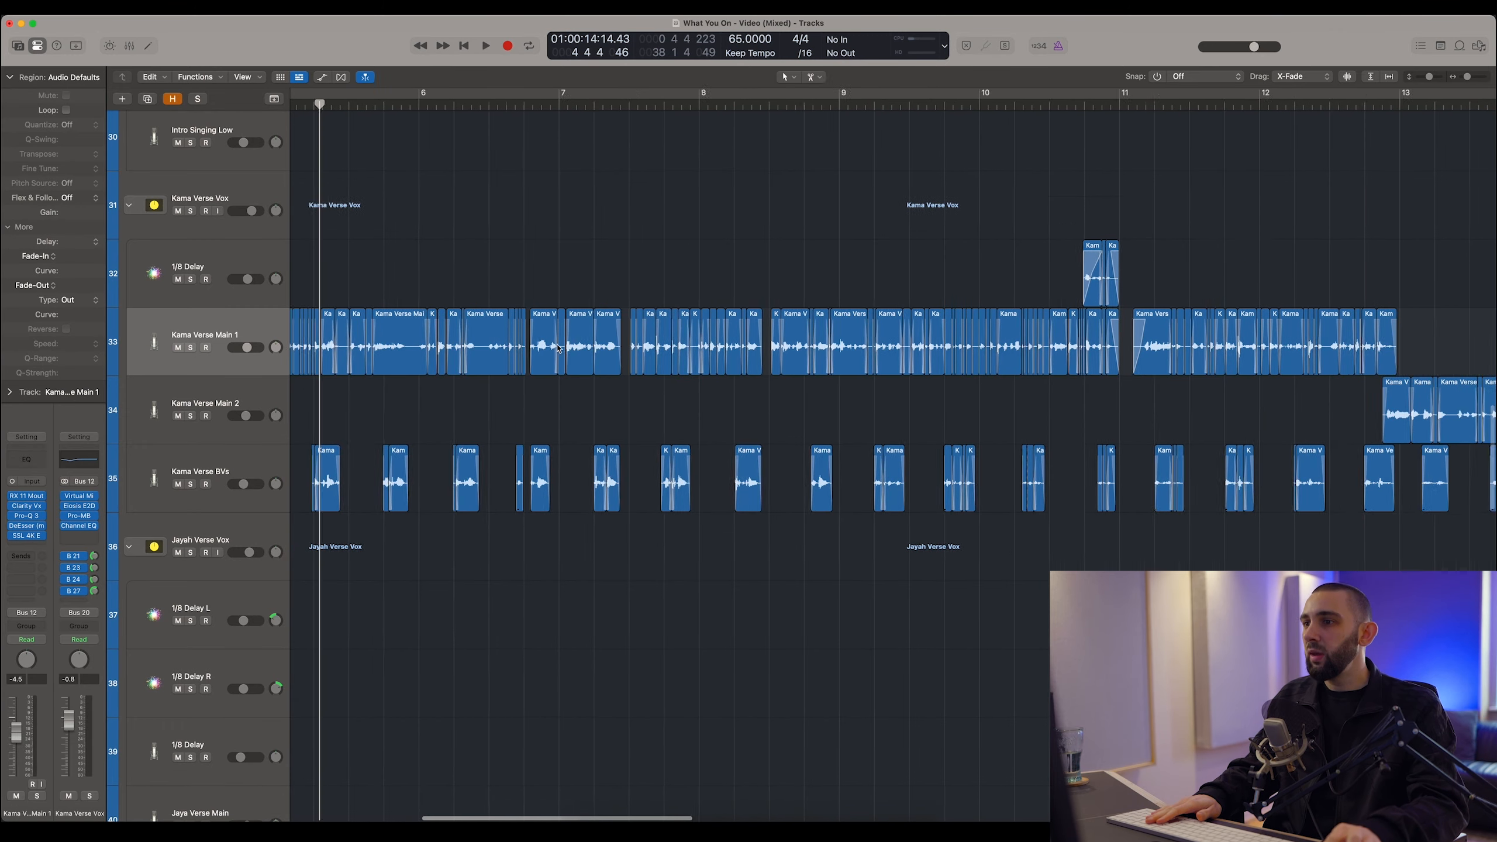
{"action": "scroll", "coordinate": [764, 350], "scroll_direction": "right", "scroll_amount": 10}
{"action": "scroll", "coordinate": [823, 348], "scroll_direction": "down", "scroll_amount": 5}
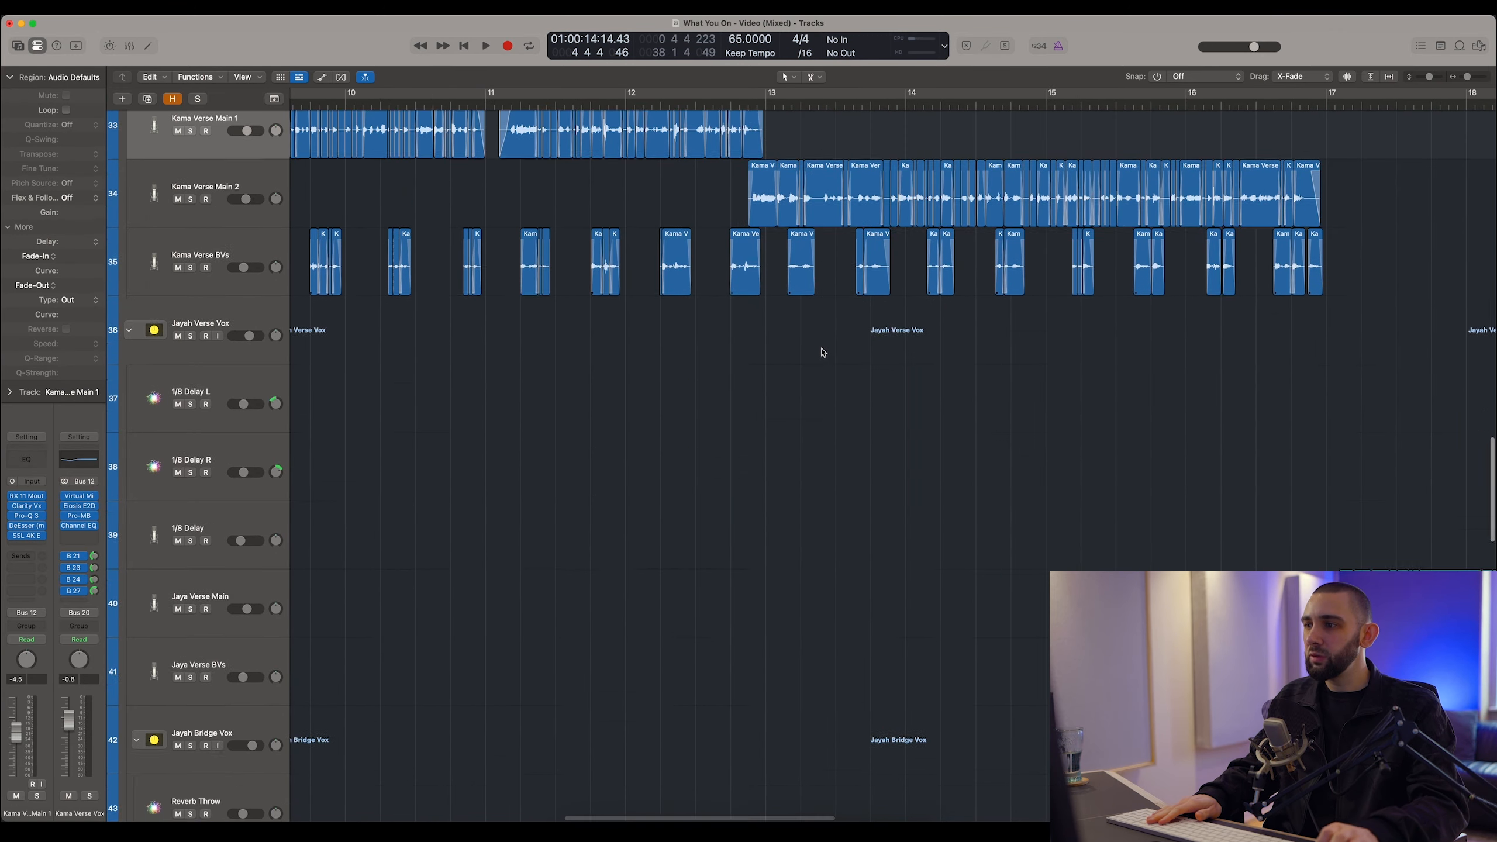
{"action": "scroll", "coordinate": [957, 499], "scroll_direction": "right", "scroll_amount": 9}
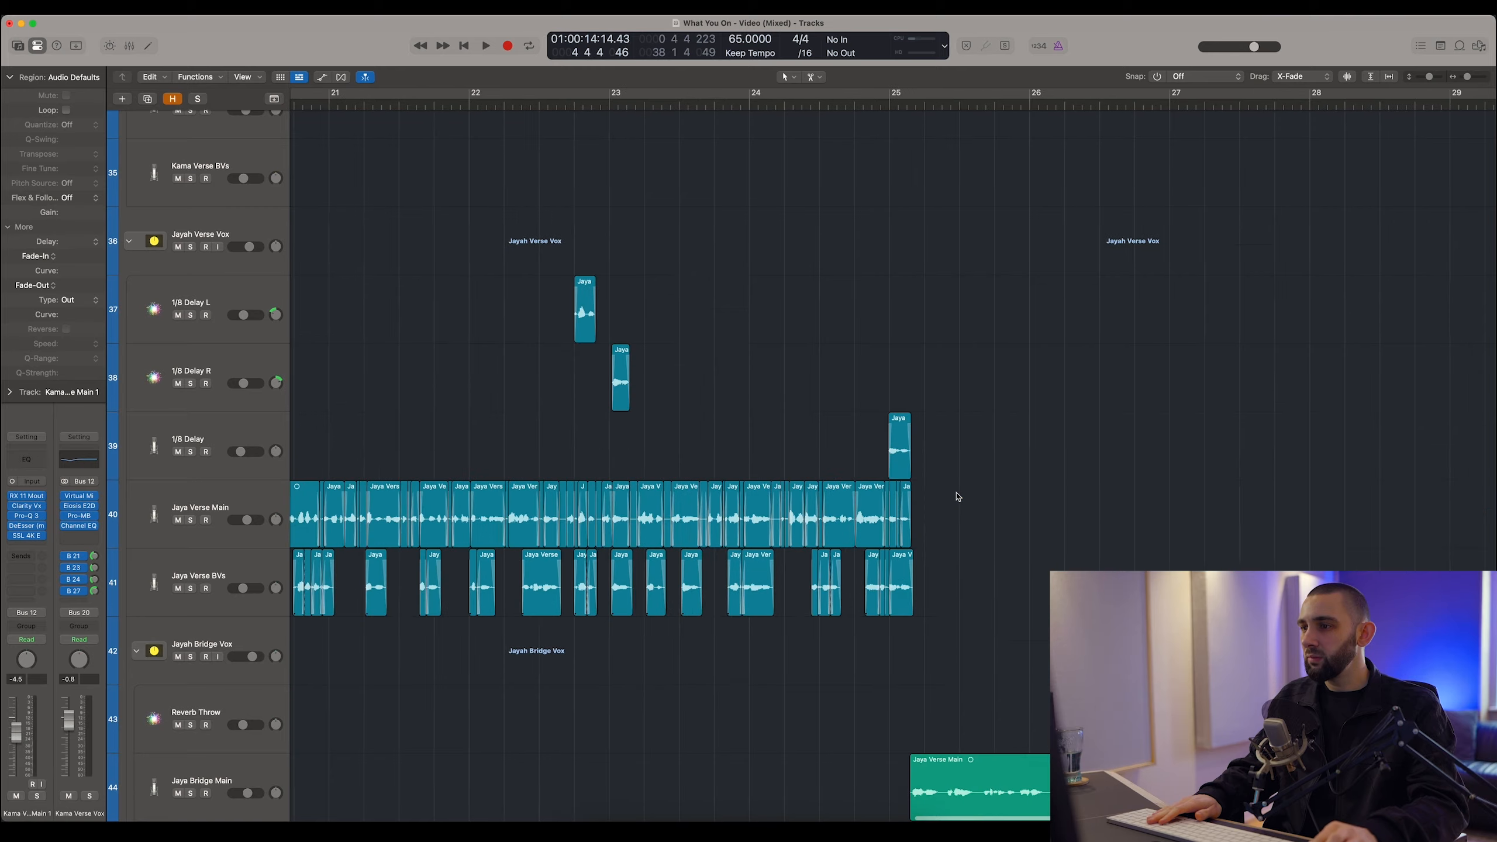
{"action": "scroll", "coordinate": [524, 448], "scroll_direction": "up", "scroll_amount": 6}
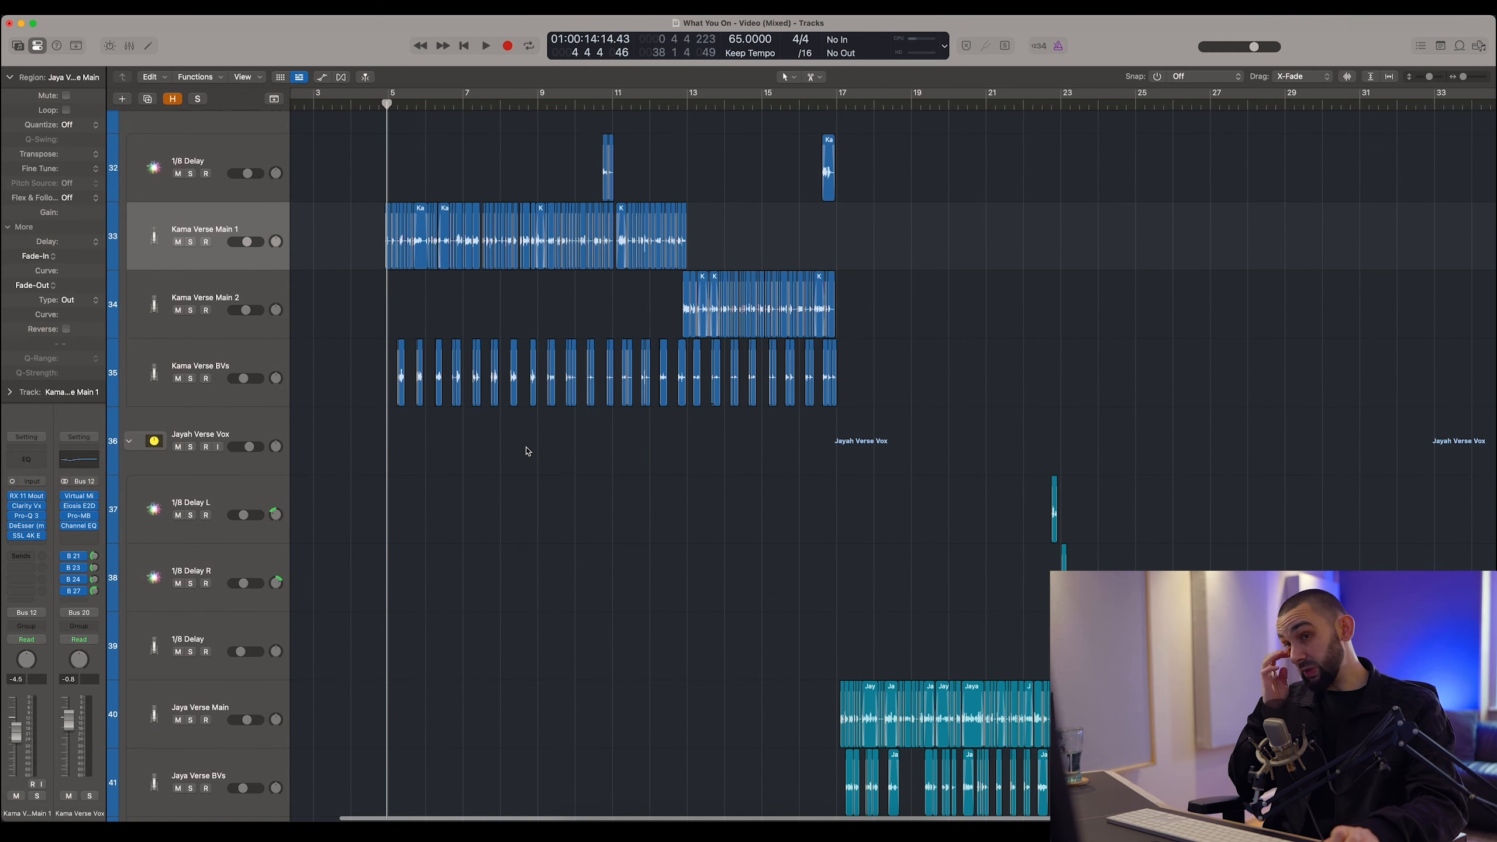
{"action": "scroll", "coordinate": [527, 451], "scroll_direction": "up", "scroll_amount": 3}
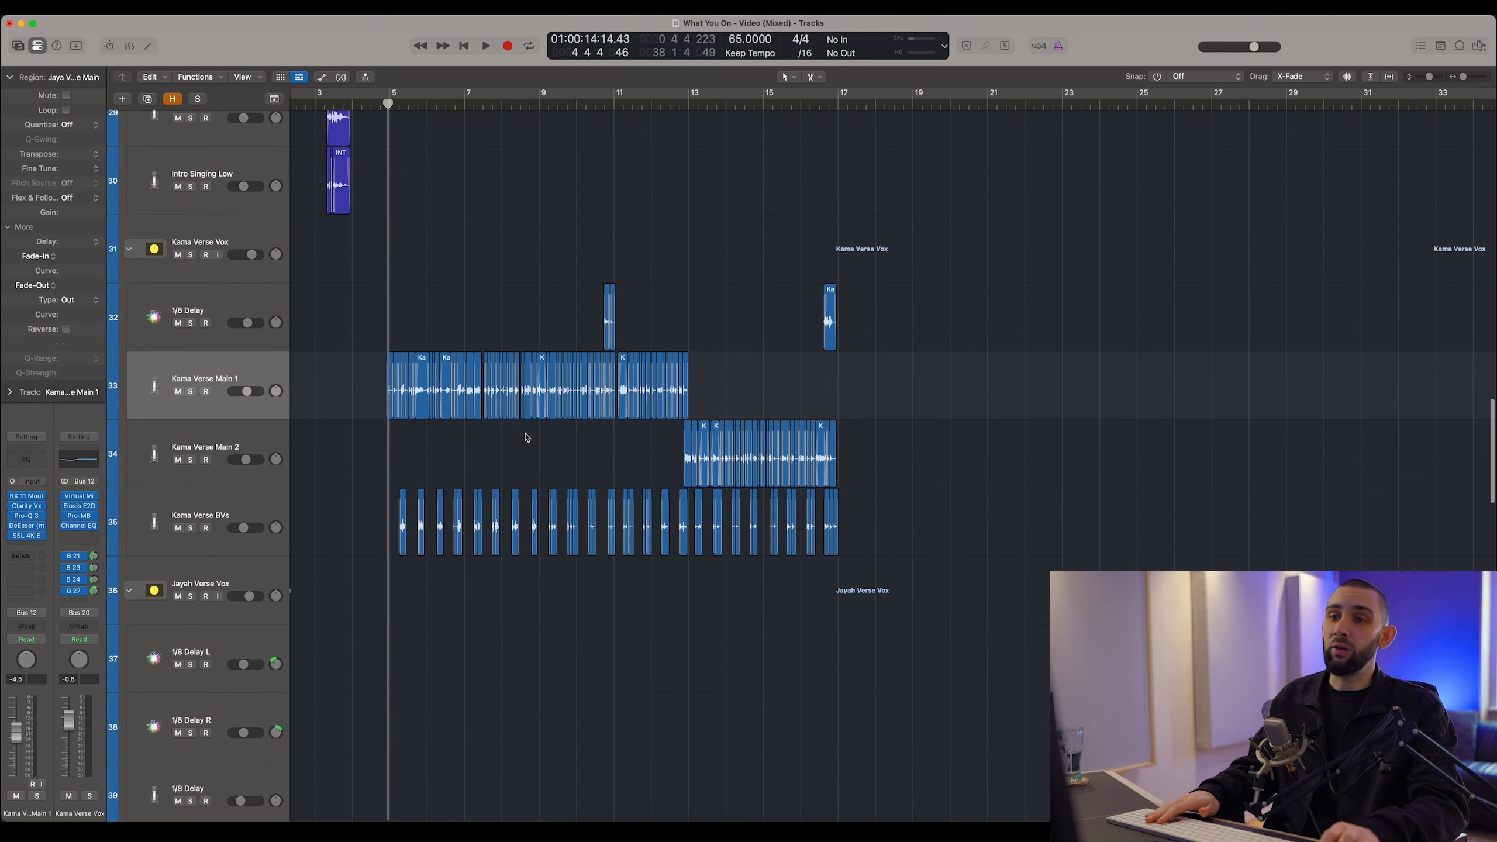
{"action": "scroll", "coordinate": [527, 438], "scroll_direction": "up", "scroll_amount": 8}
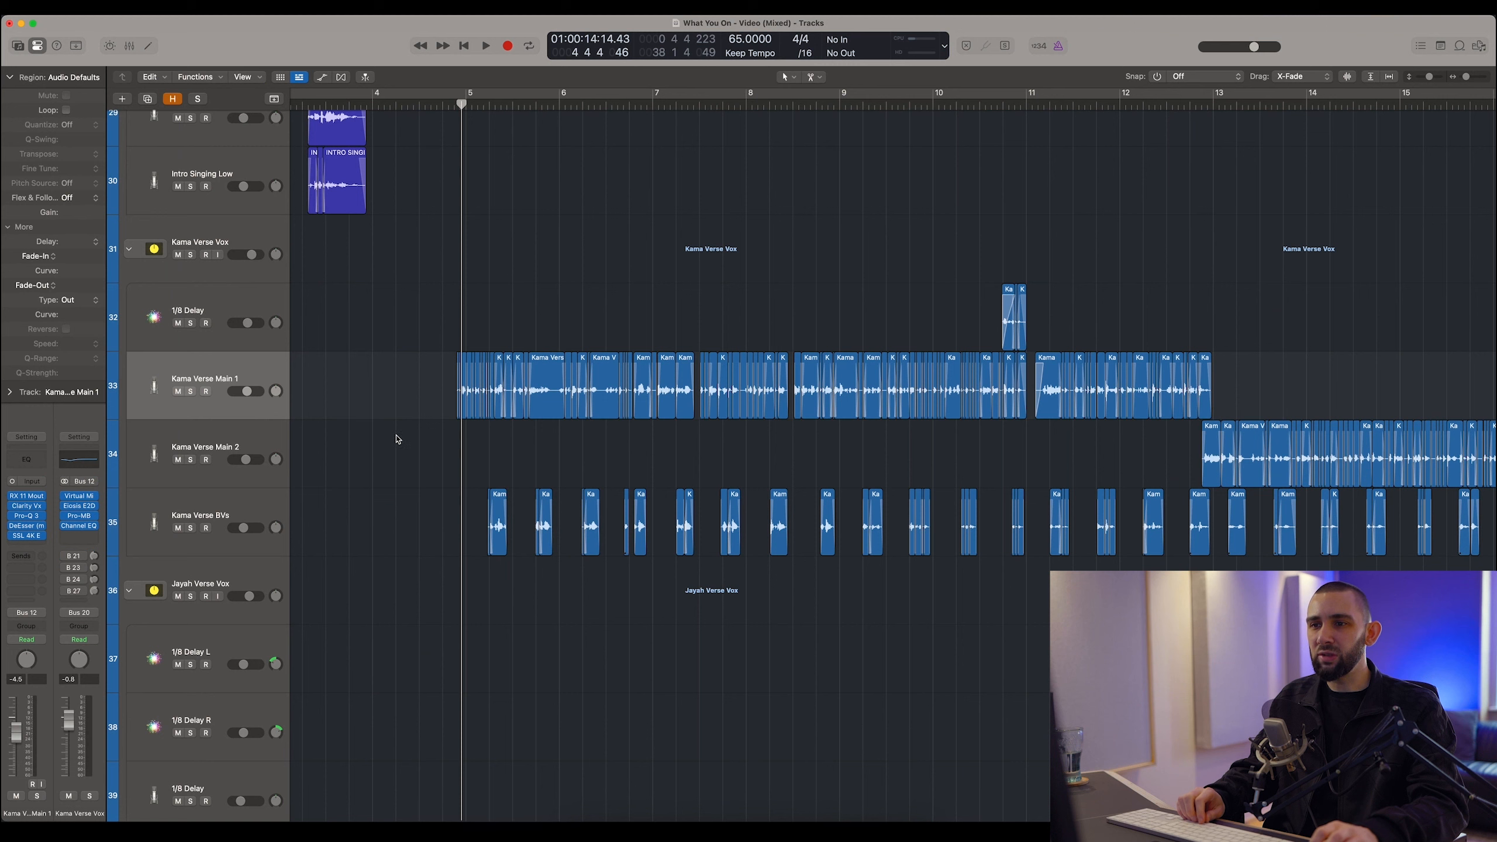
Place the playhead at the start of Kama Verse Main 1 and compare the vocals with waveform zoom on and off.
{"action": "left_click_drag", "start_coordinate": [461, 107], "coordinate": [456, 107]}
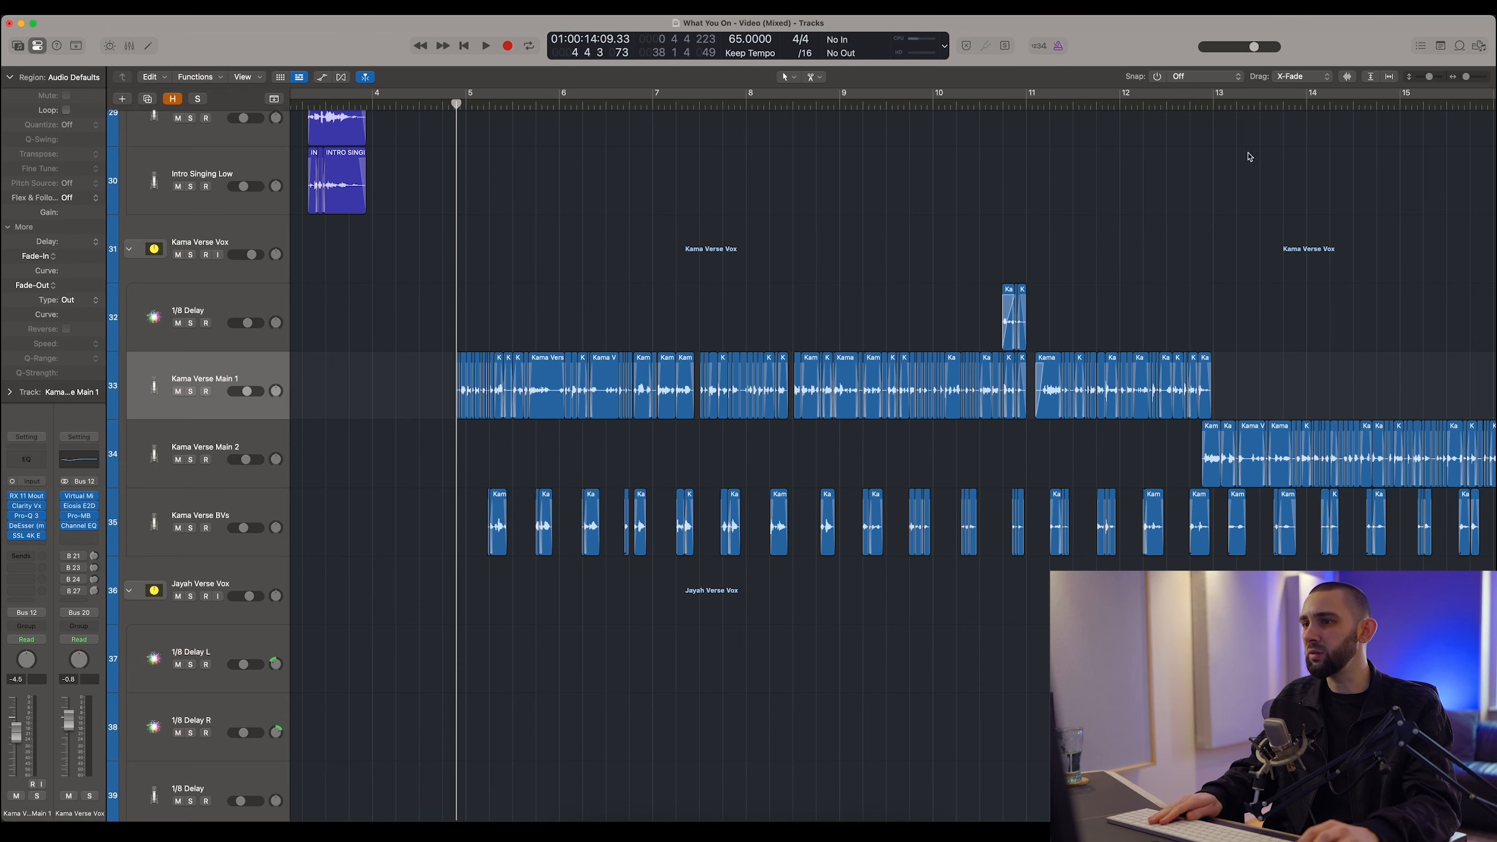
{"action": "left_click", "coordinate": [1347, 77]}
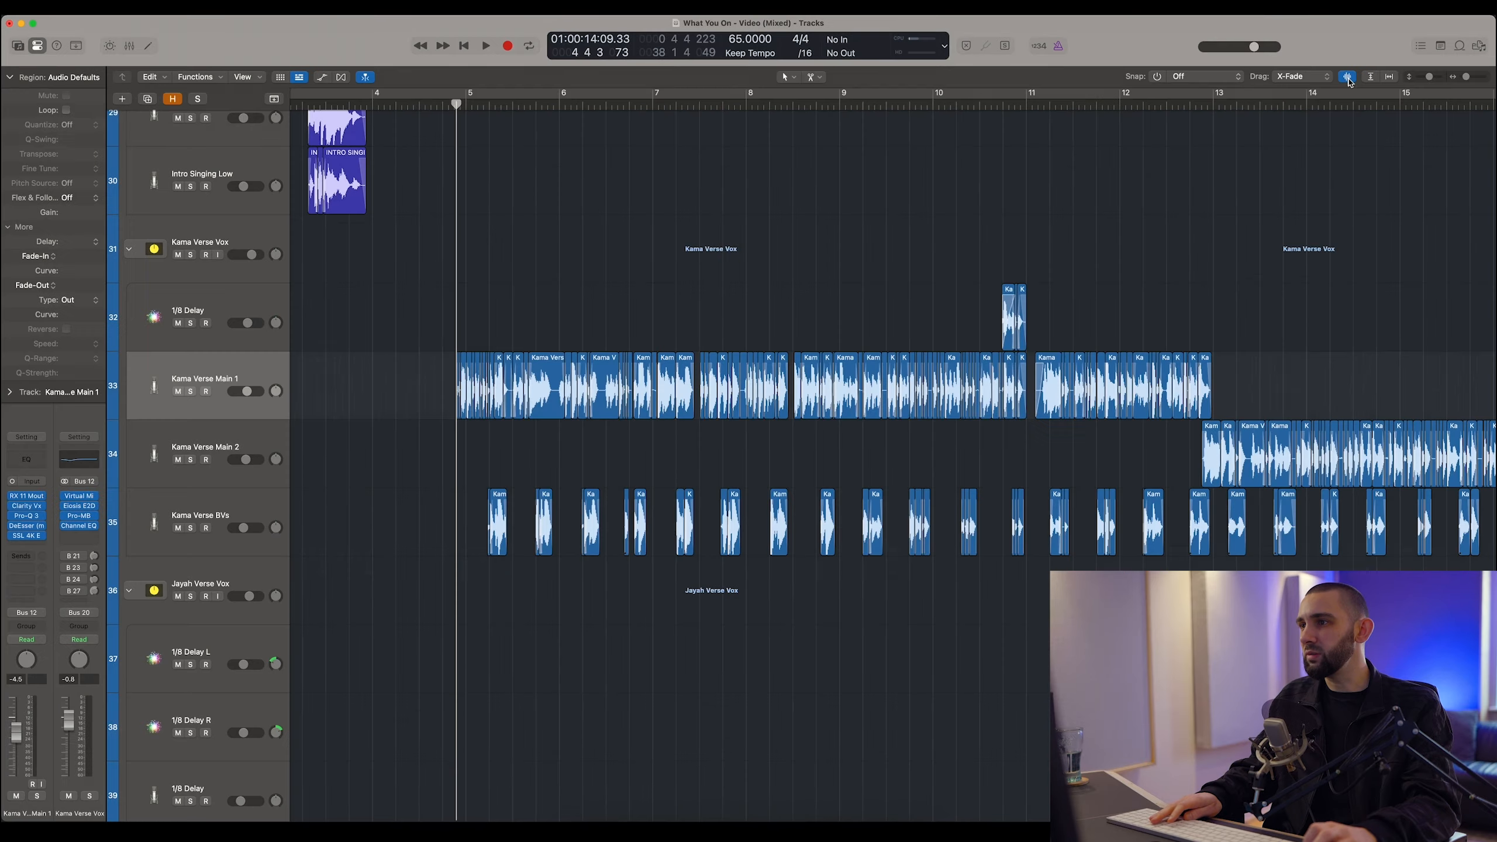
{"action": "left_click", "coordinate": [1350, 79]}
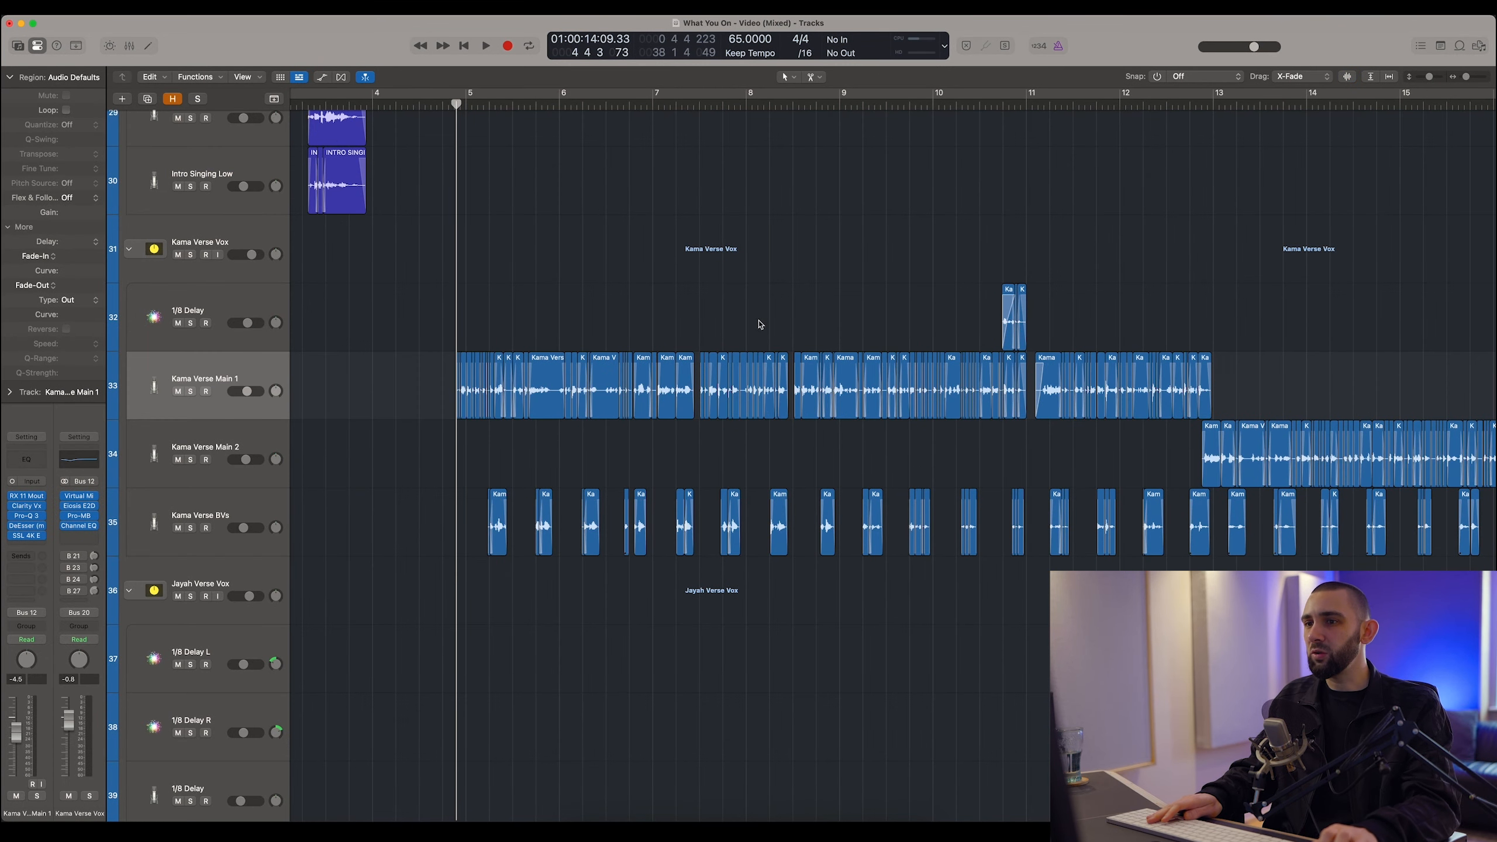
Inspect the small regions and fades of Kama Verse Main 1 in bar 5 with enlarged waveforms.
{"action": "key", "text": "super+Right"}
{"action": "key", "text": "super+Right"}
{"action": "key", "text": "super+Right"}
{"action": "key", "text": "super+Right"}
{"action": "key", "text": "super+Right"}
{"action": "key", "text": "super+Right"}
{"action": "key", "text": "super+Right"}
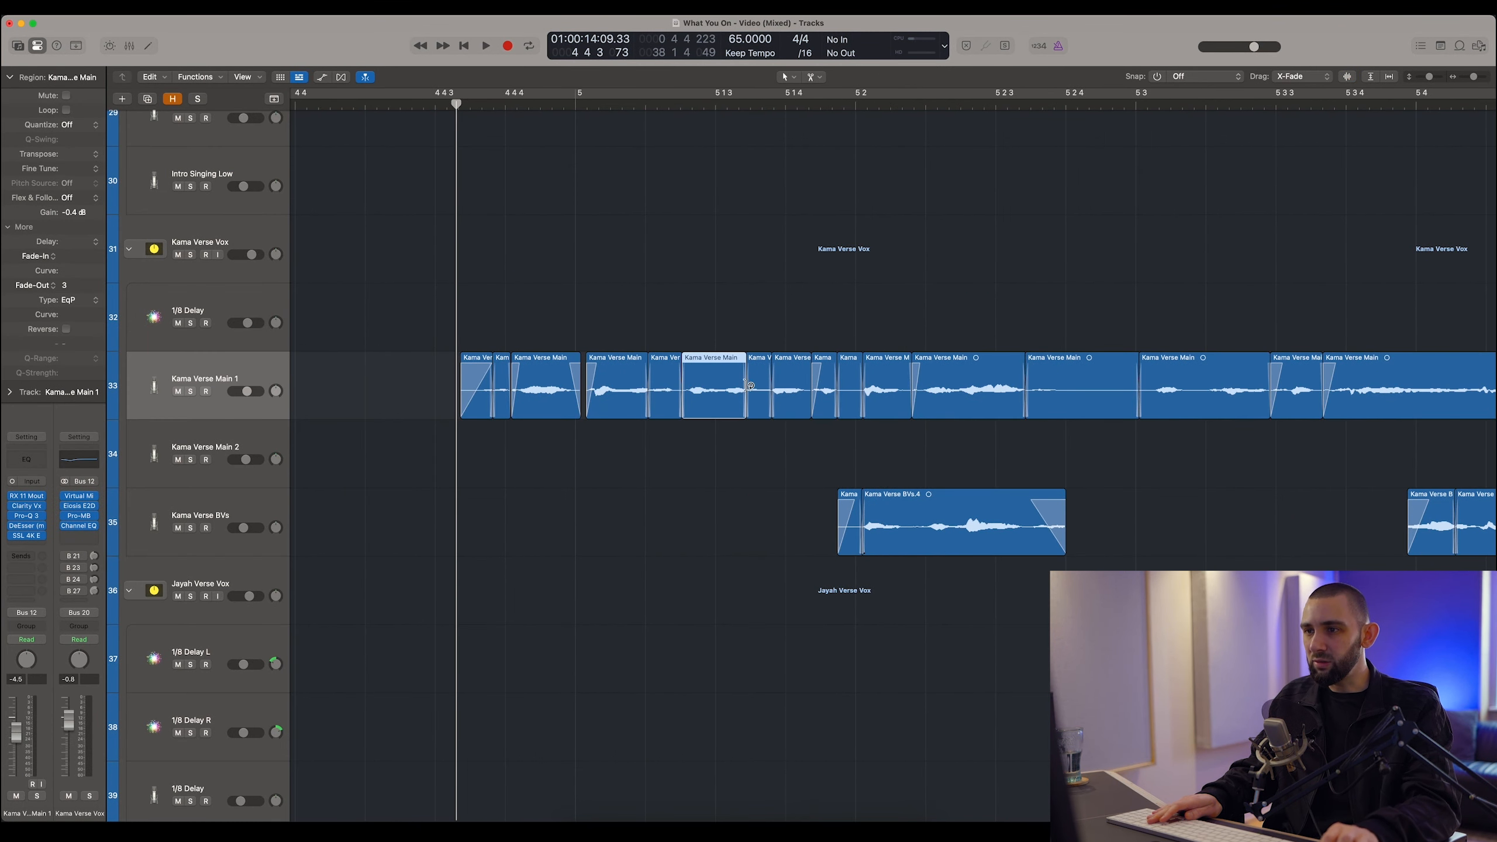
{"action": "scroll", "coordinate": [1365, 181], "scroll_direction": "right", "scroll_amount": 5}
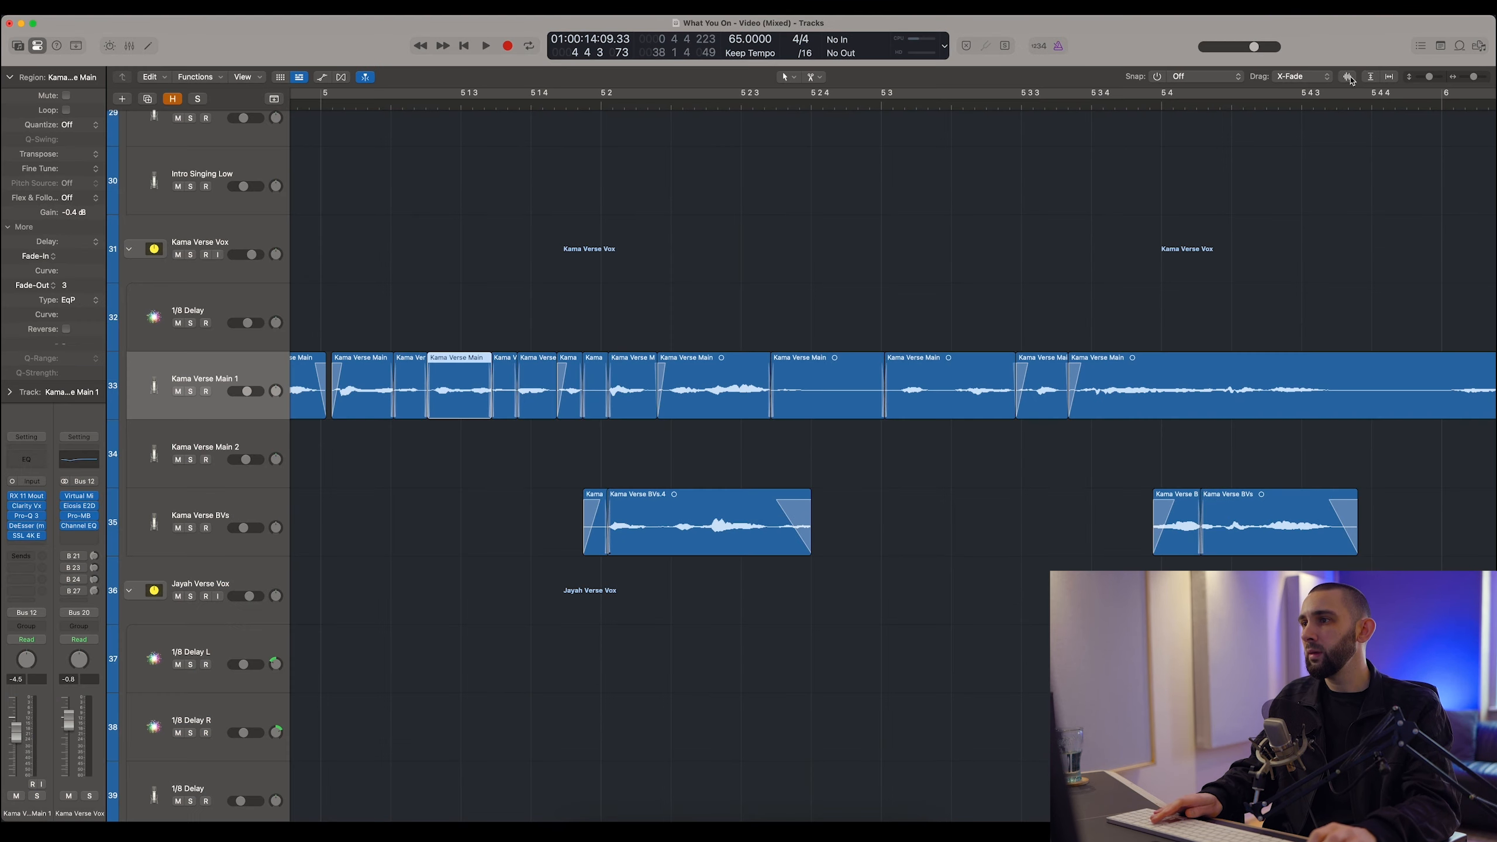
{"action": "left_click", "coordinate": [1350, 77]}
{"action": "mouse_move", "coordinate": [1350, 78]}
{"action": "left_mouse_down"}
{"action": "mouse_move", "coordinate": [1351, 110]}
{"action": "mouse_move", "coordinate": [1364, 77]}
{"action": "left_mouse_up"}
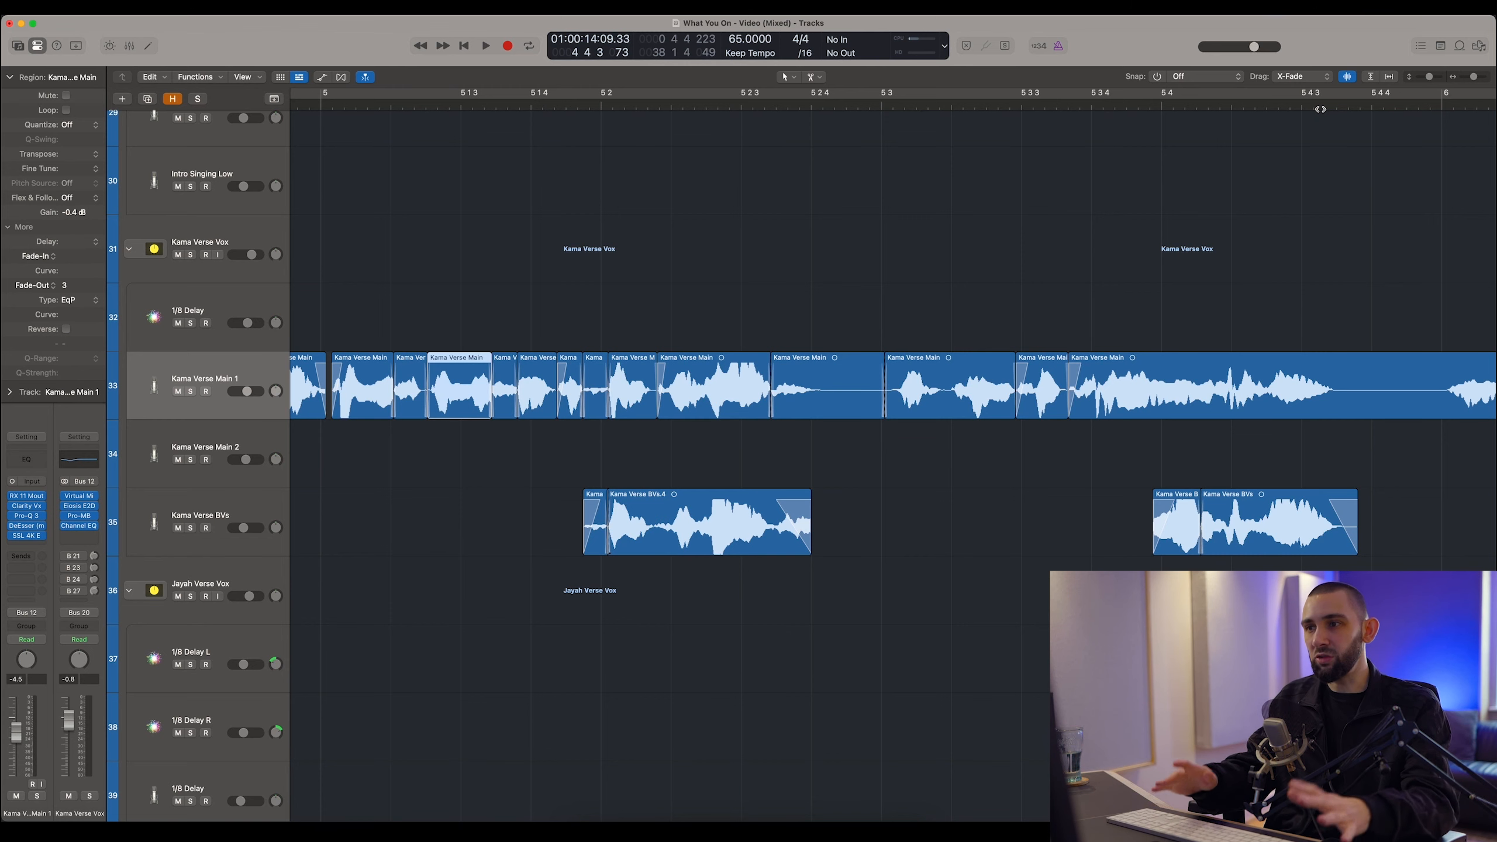
Clear the region selection and examine Kama Verse Main 1's individual word cuts between bars 5 1 1 and 5 2.
{"action": "scroll", "coordinate": [1146, 190], "scroll_direction": "left", "scroll_amount": 10}
{"action": "left_click", "coordinate": [1144, 191]}
{"action": "scroll", "coordinate": [1131, 201], "scroll_direction": "down", "scroll_amount": 1}
{"action": "key", "text": "super+Right"}
{"action": "key", "text": "super+Right"}
{"action": "scroll", "coordinate": [1116, 205], "scroll_direction": "right", "scroll_amount": 5}
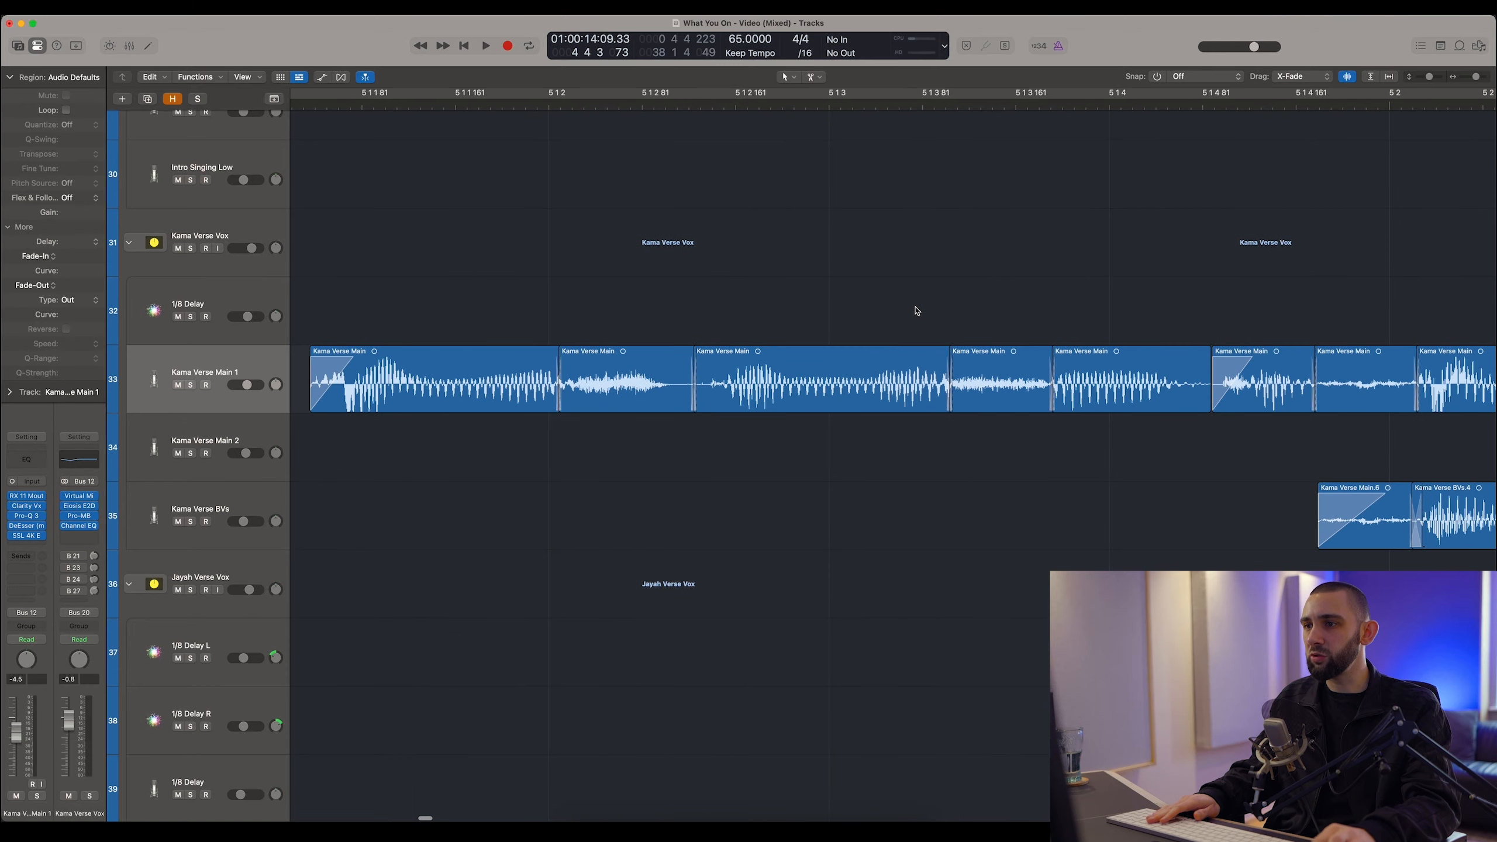
Examine Kama Verse Main 1's word cuts from 5 2 to bar 7 and select the short region just before 7 1.
{"action": "scroll", "coordinate": [917, 311], "scroll_direction": "right", "scroll_amount": 10}
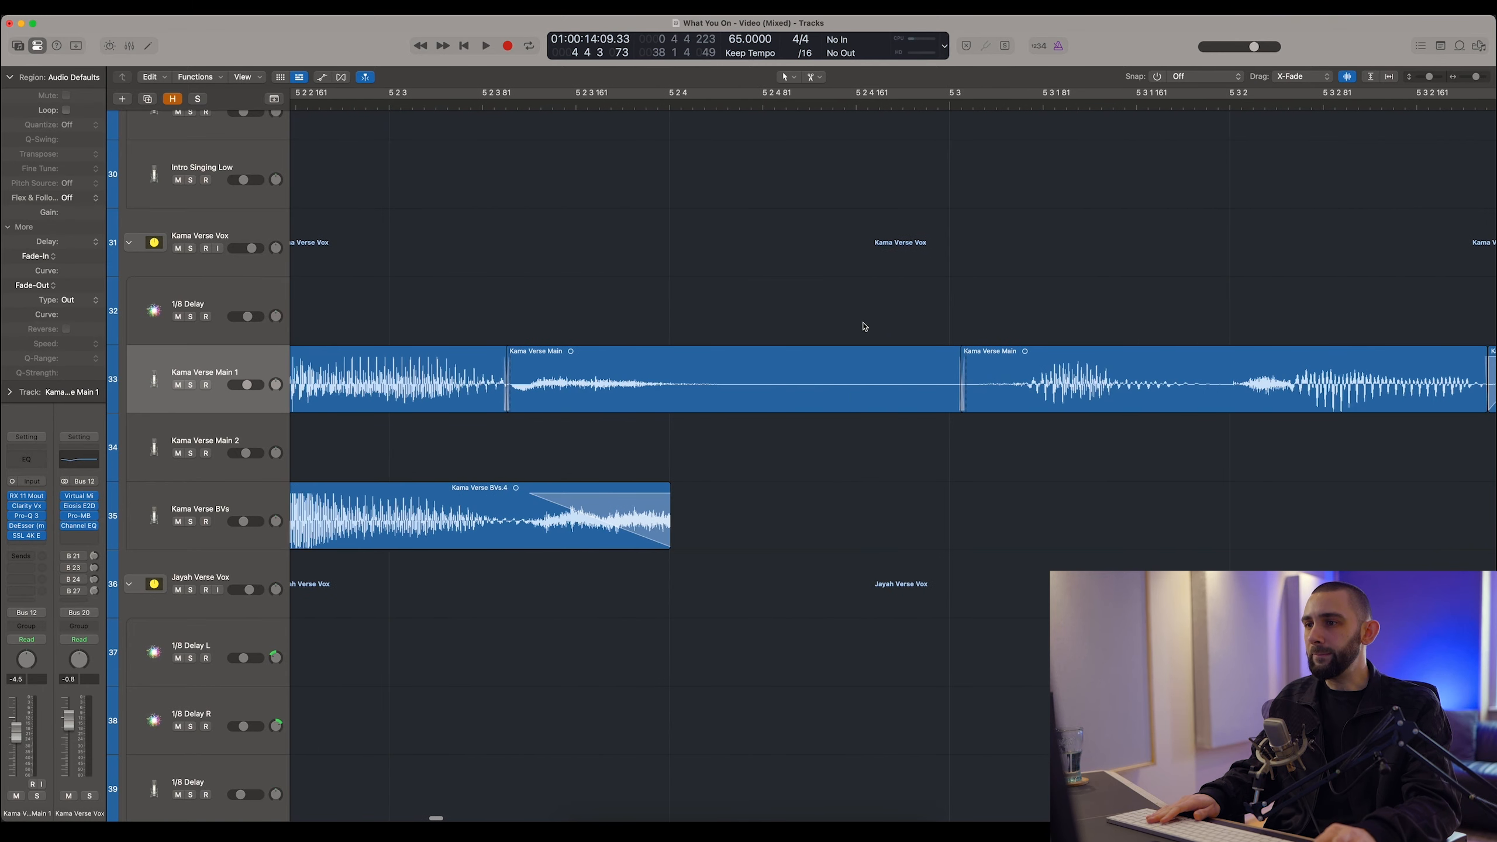
{"action": "key", "text": "super+Left"}
{"action": "key", "text": "super+Left"}
{"action": "key", "text": "super+Left"}
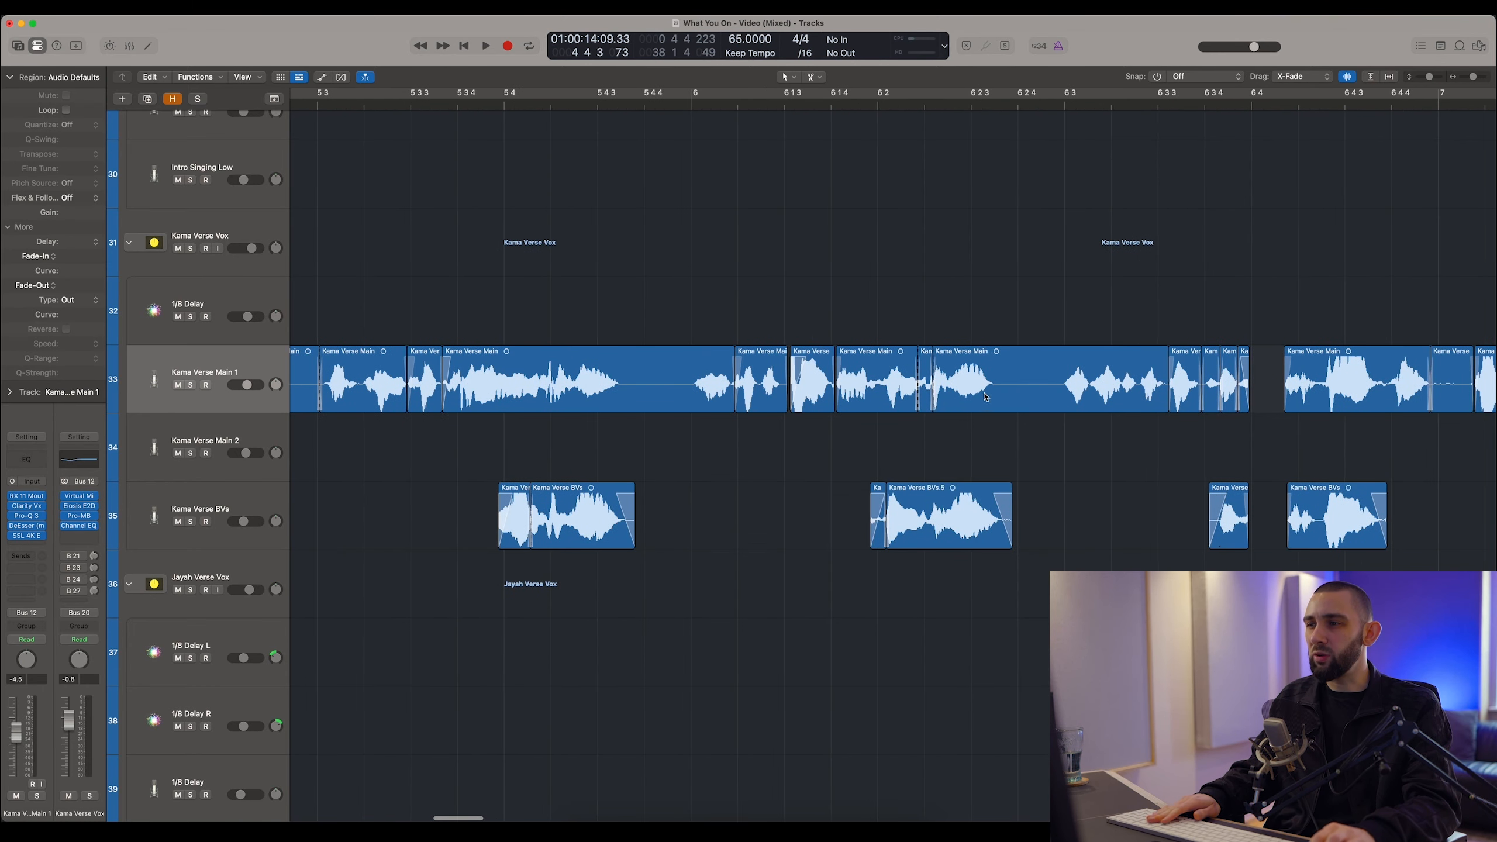
{"action": "key", "text": "super+Left"}
{"action": "scroll", "coordinate": [1050, 393], "scroll_direction": "right", "scroll_amount": 3}
{"action": "left_click", "coordinate": [1112, 388]}
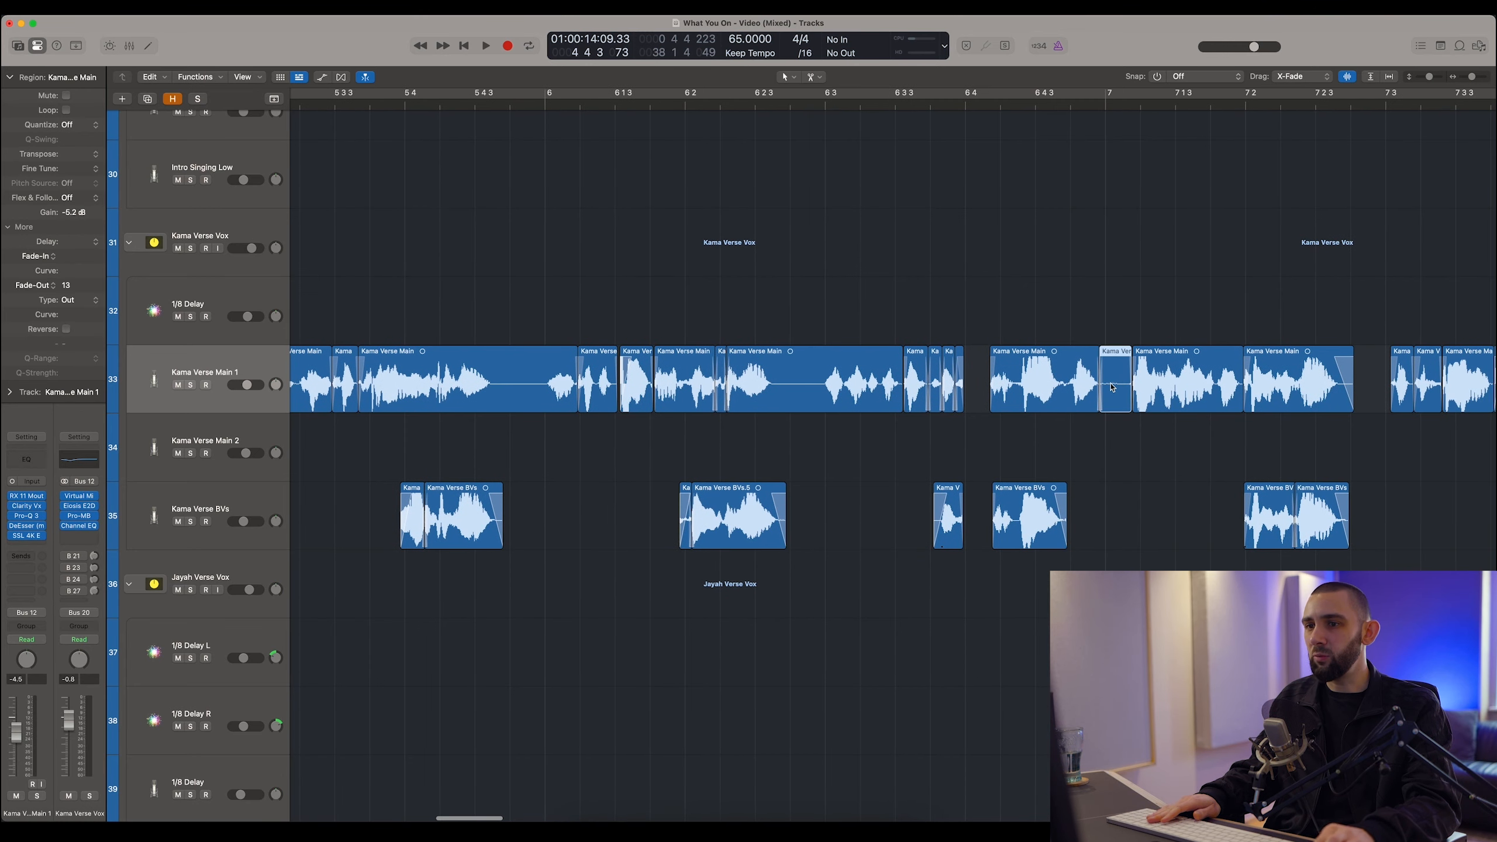
Inspect the cut-up regions of Kama Verse Main 1 and the backing vocals across bars 7 to 9.
{"action": "scroll", "coordinate": [1112, 388], "scroll_direction": "right", "scroll_amount": 8}
{"action": "scroll", "coordinate": [1138, 384], "scroll_direction": "right", "scroll_amount": 9}
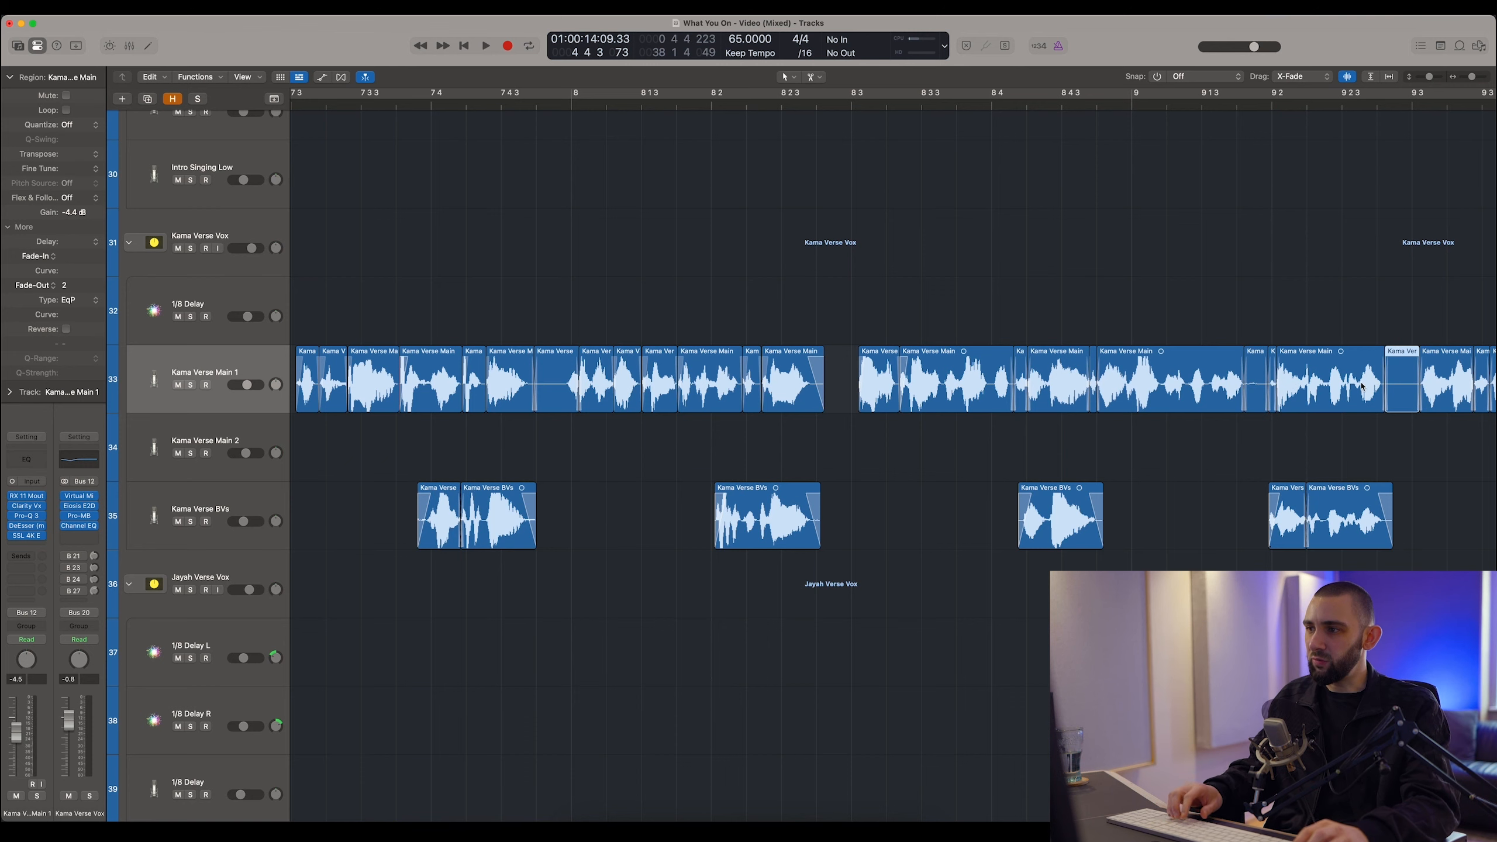
{"action": "scroll", "coordinate": [1292, 381], "scroll_direction": "right", "scroll_amount": 5}
{"action": "key", "text": "super+Right"}
{"action": "key", "text": "super+Right"}
{"action": "key", "text": "super+Right"}
{"action": "key", "text": "super+Right"}
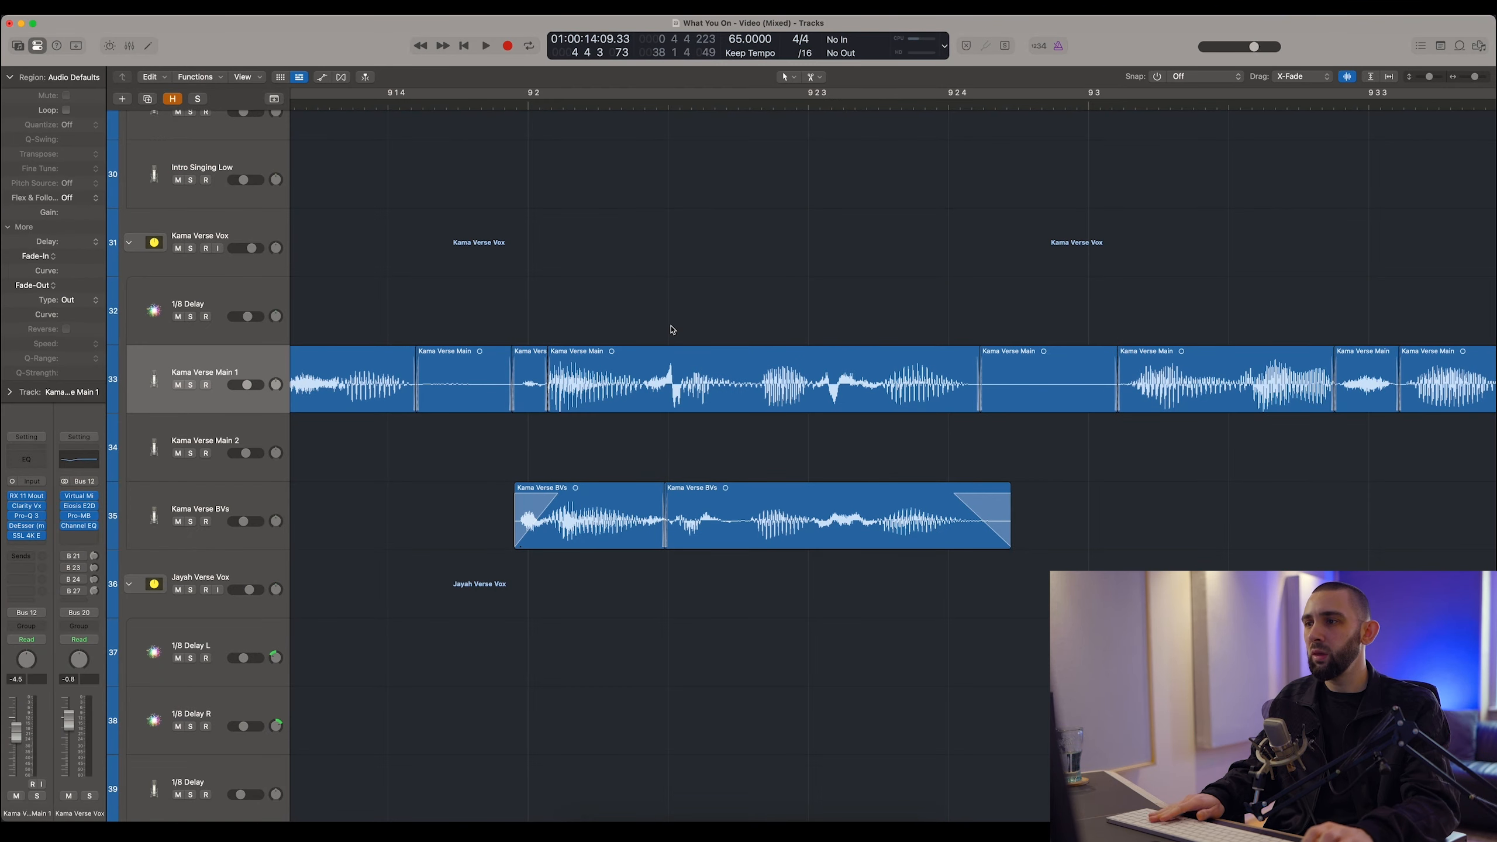
Examine the short word regions and crossfades of Kama Verse Main 1 from bar 9 through bar 10.
{"action": "scroll", "coordinate": [750, 362], "scroll_direction": "right", "scroll_amount": 2}
{"action": "scroll", "coordinate": [750, 362], "scroll_direction": "right", "scroll_amount": 10}
{"action": "left_click", "coordinate": [843, 386]}
{"action": "scroll", "coordinate": [843, 395], "scroll_direction": "right", "scroll_amount": 2}
{"action": "scroll", "coordinate": [843, 394], "scroll_direction": "right", "scroll_amount": 12}
{"action": "scroll", "coordinate": [1098, 376], "scroll_direction": "right", "scroll_amount": 15}
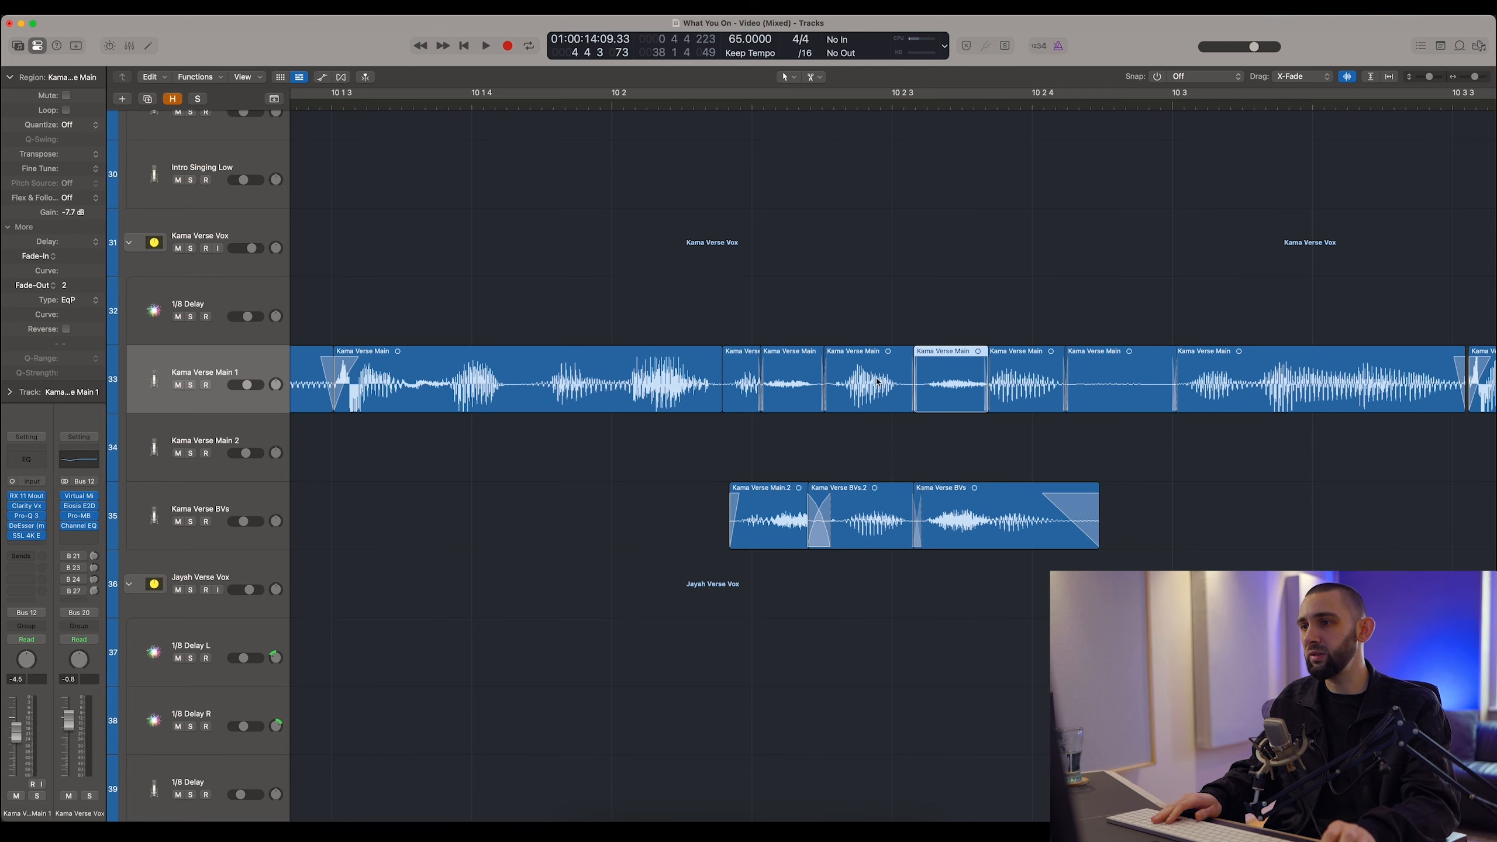
{"action": "scroll", "coordinate": [800, 393], "scroll_direction": "right", "scroll_amount": 18}
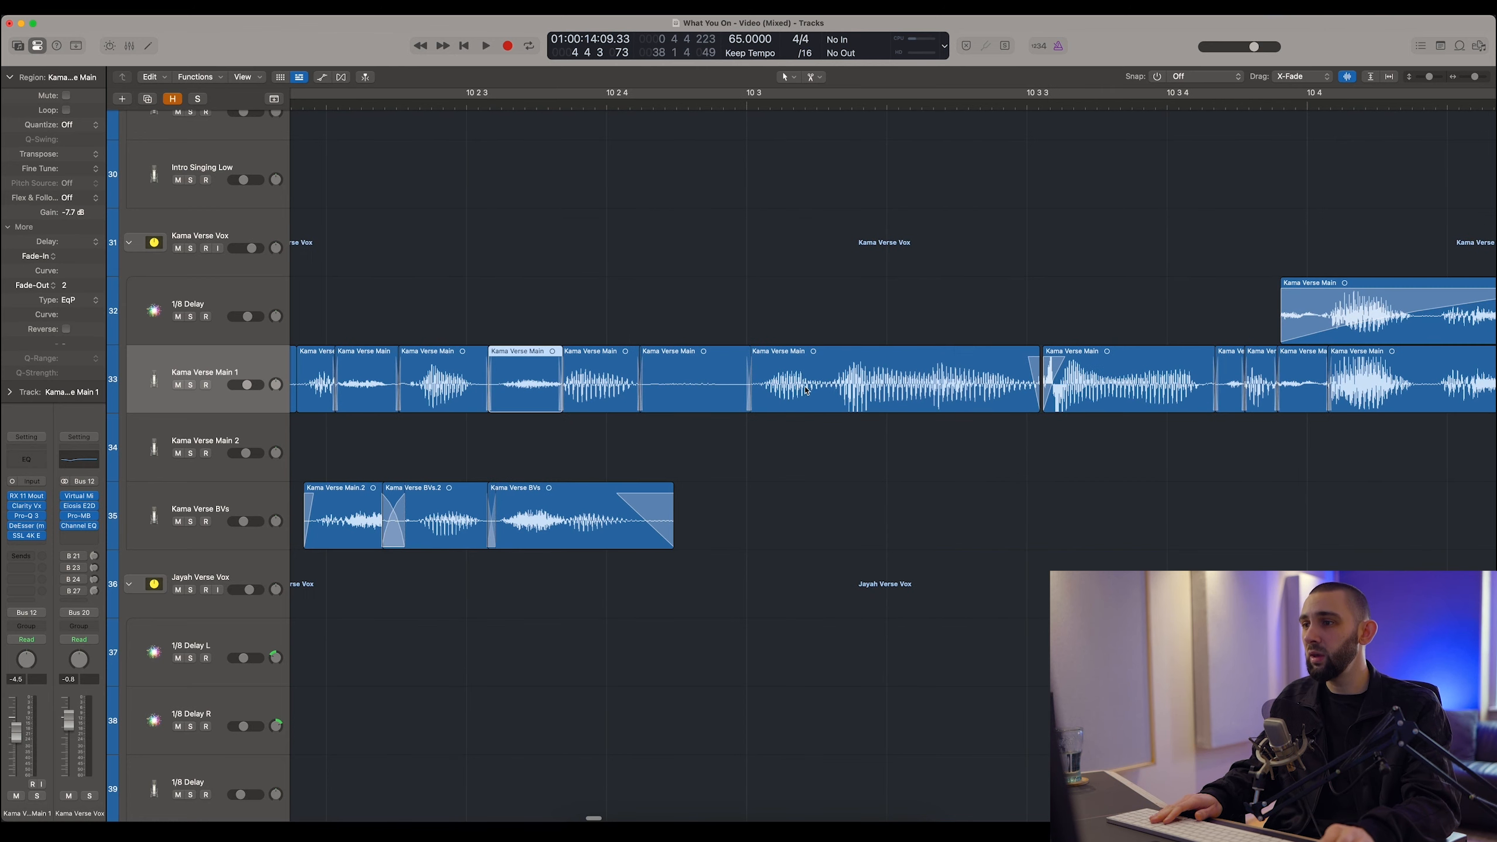
Return to the start of the verse and place the playhead just before the first region of Kama Verse Main 1.
{"action": "key", "text": "super+Left"}
{"action": "key", "text": "super+Left"}
{"action": "key", "text": "super+Left"}
{"action": "key", "text": "super+Left"}
{"action": "key", "text": "super+Left"}
{"action": "scroll", "coordinate": [857, 378], "scroll_direction": "left", "scroll_amount": 6}
{"action": "scroll", "coordinate": [569, 312], "scroll_direction": "left", "scroll_amount": 6}
{"action": "left_click", "coordinate": [569, 301]}
{"action": "key", "text": "super+Right"}
{"action": "key", "text": "super+Right"}
{"action": "key", "text": "super+Right"}
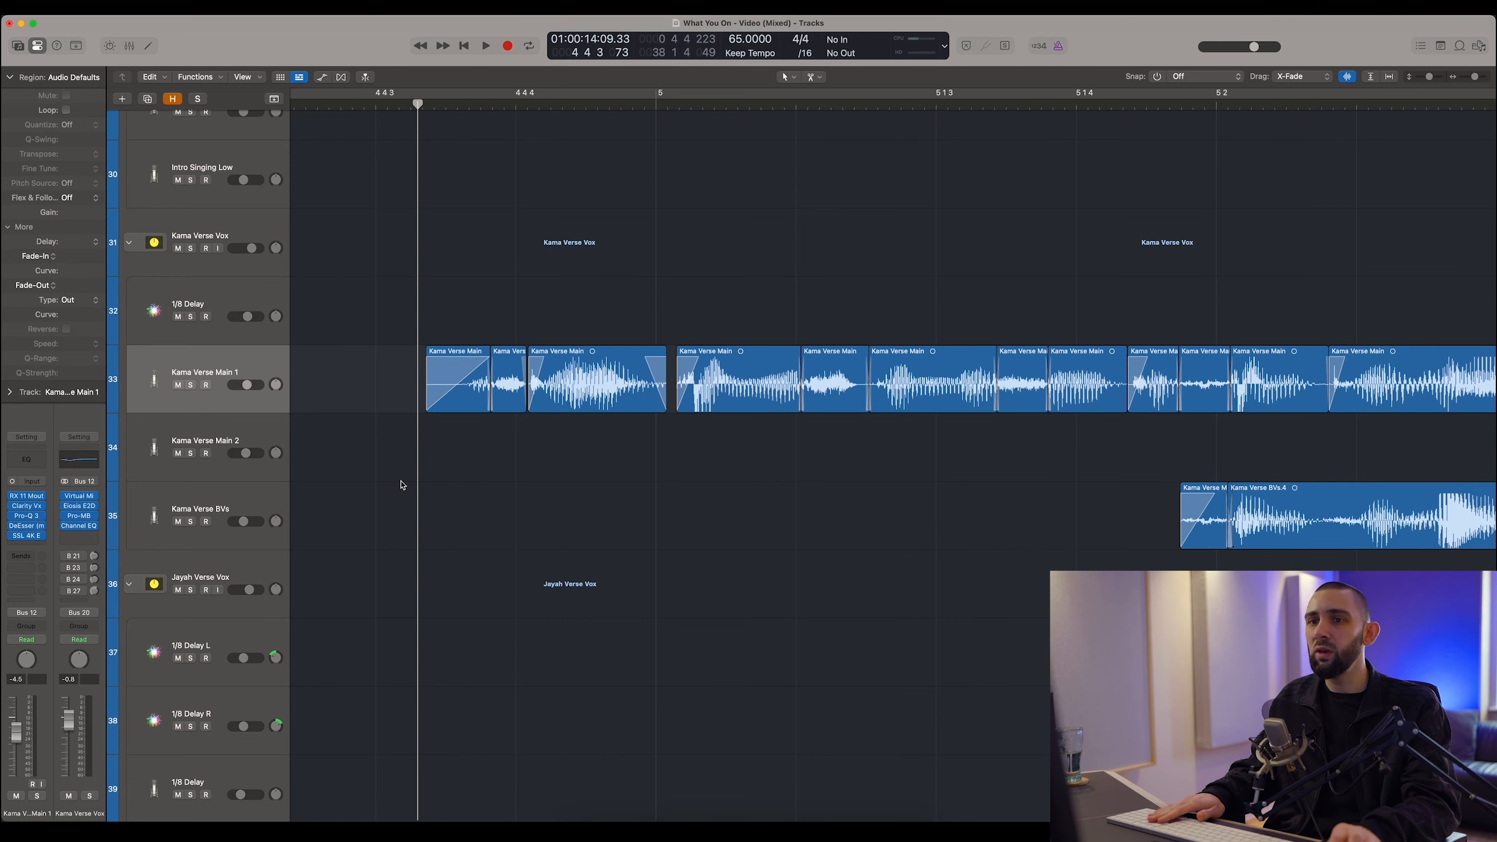
Solo the Kama Verse Main 1 track and clear the region selection.
{"action": "key", "text": "super+Left"}
{"action": "key", "text": "super+Left"}
{"action": "key", "text": "super+Left"}
{"action": "left_click", "coordinate": [190, 385]}
{"action": "key", "text": "super+Left"}
{"action": "key", "text": "super+Left"}
{"action": "key", "text": "super+Left"}
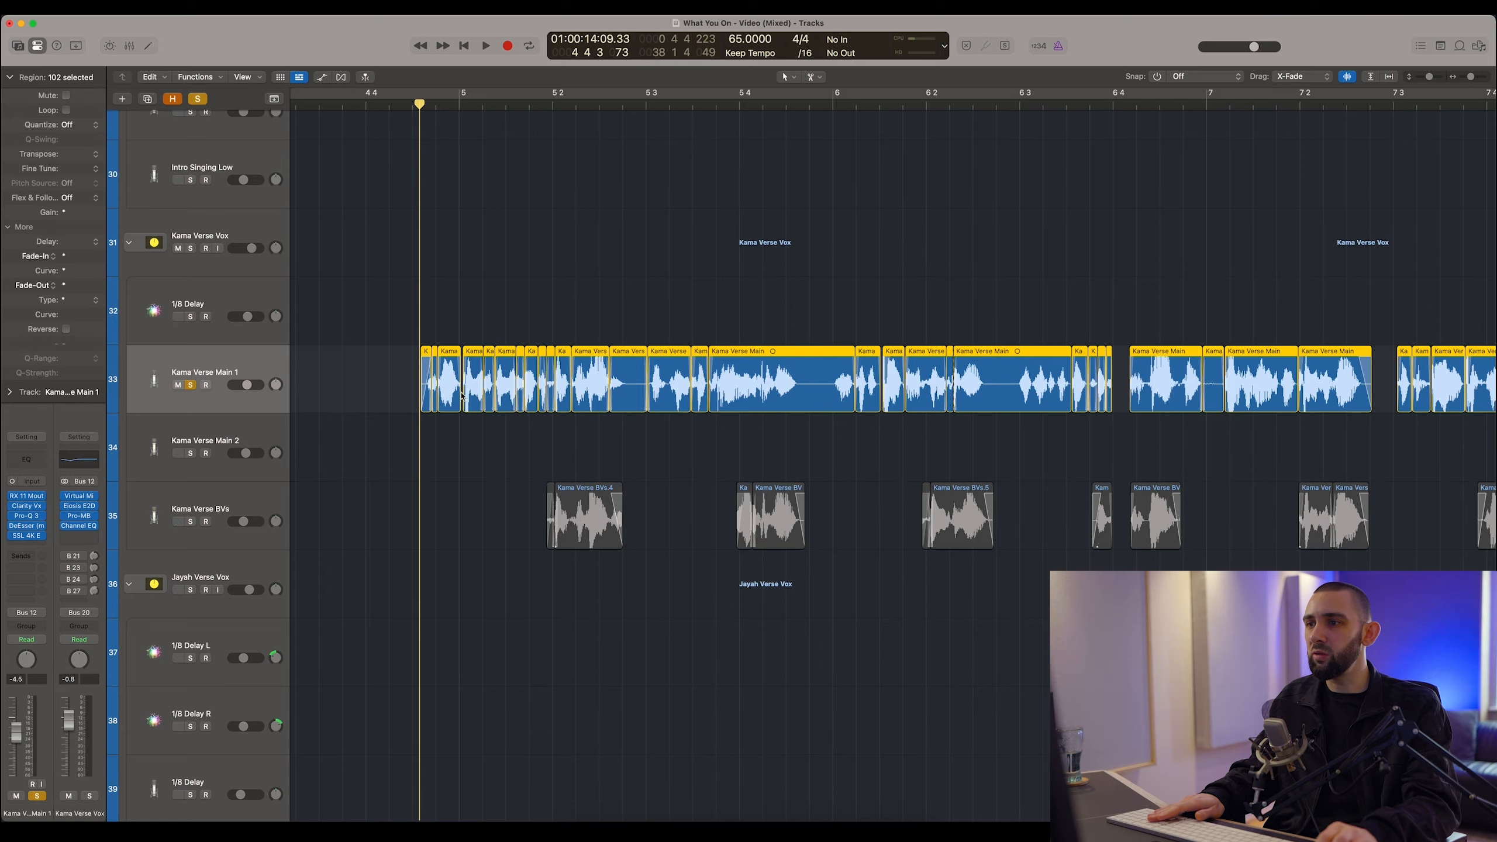
{"action": "left_click", "coordinate": [705, 446]}
{"action": "key", "text": "super+Left"}
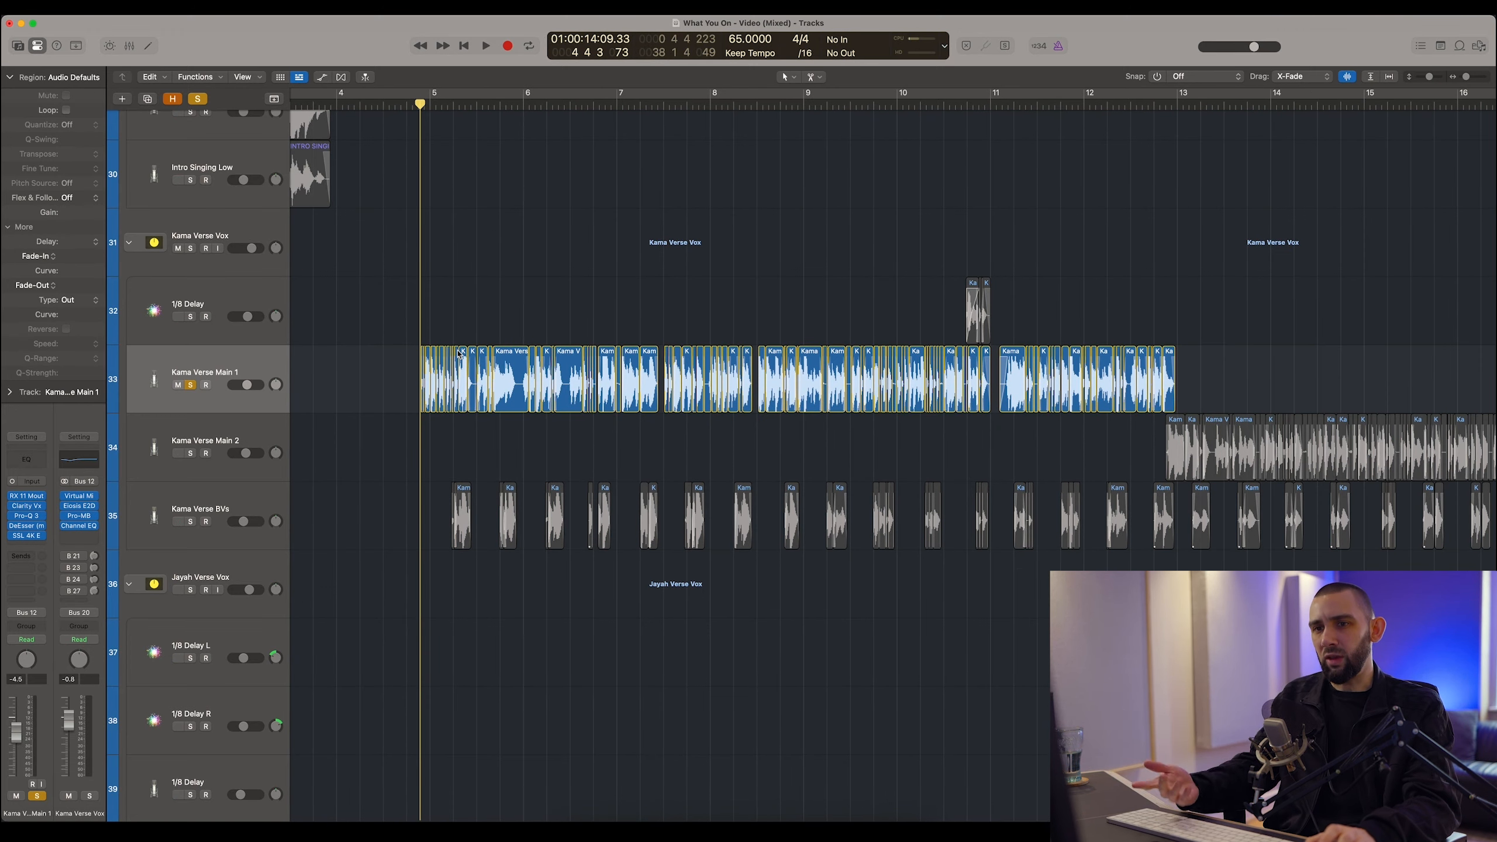
{"action": "left_click", "coordinate": [235, 366]}
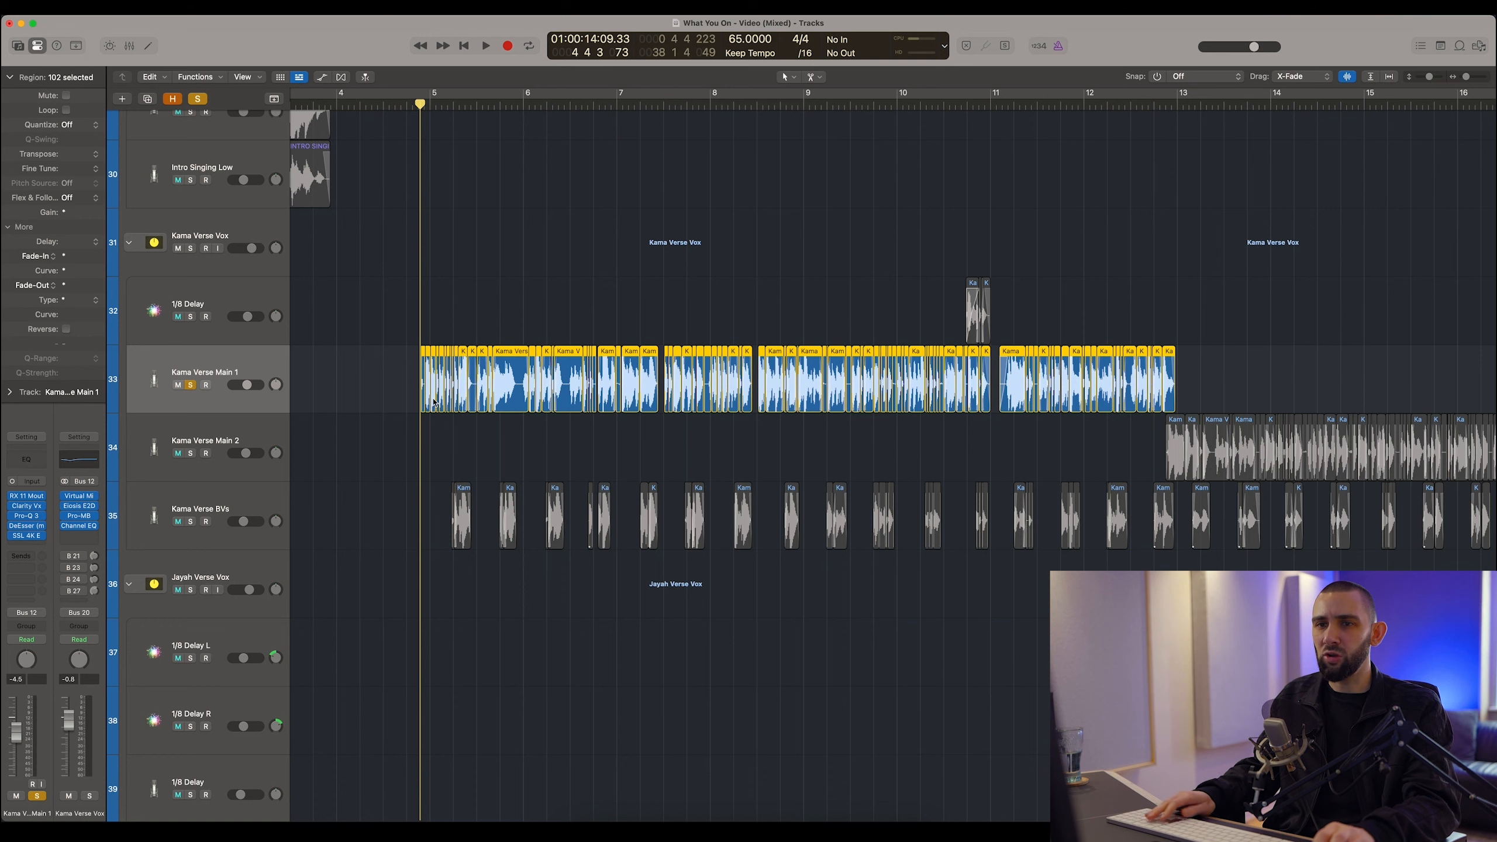
{"action": "left_click", "coordinate": [411, 438]}
Listen to the soloed Kama Verse Main 1 vocal from just before bar 5 to the end of the phrase in 7 2.
{"action": "scroll", "coordinate": [411, 439], "scroll_direction": "down", "scroll_amount": 4}
{"action": "key", "text": "super+Right"}
{"action": "key", "text": "super+Right"}
{"action": "key", "text": "super+Right"}
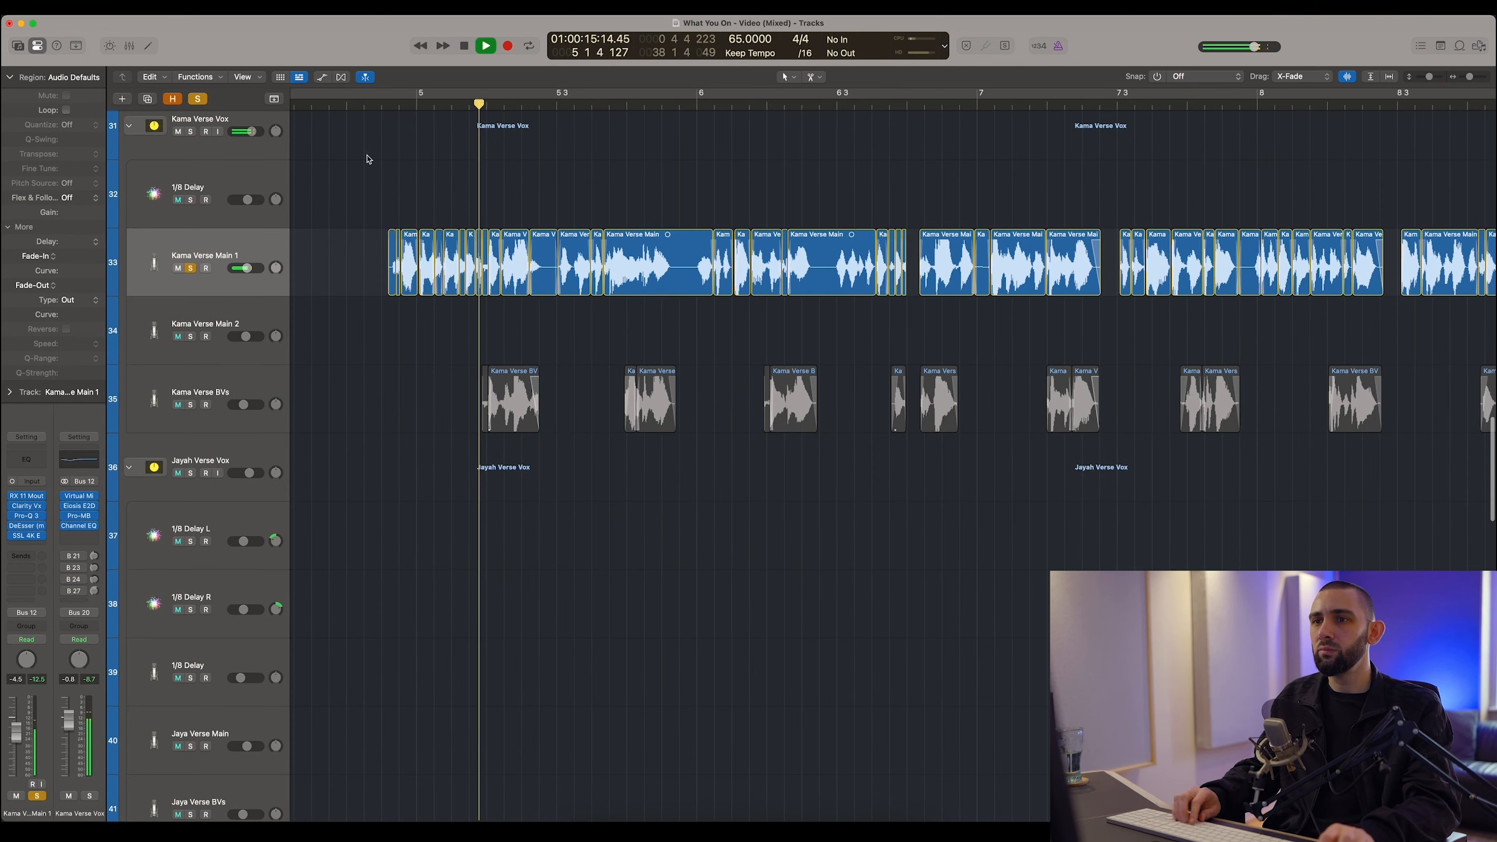
{"action": "scroll", "coordinate": [383, 169], "scroll_direction": "left", "scroll_amount": 3}
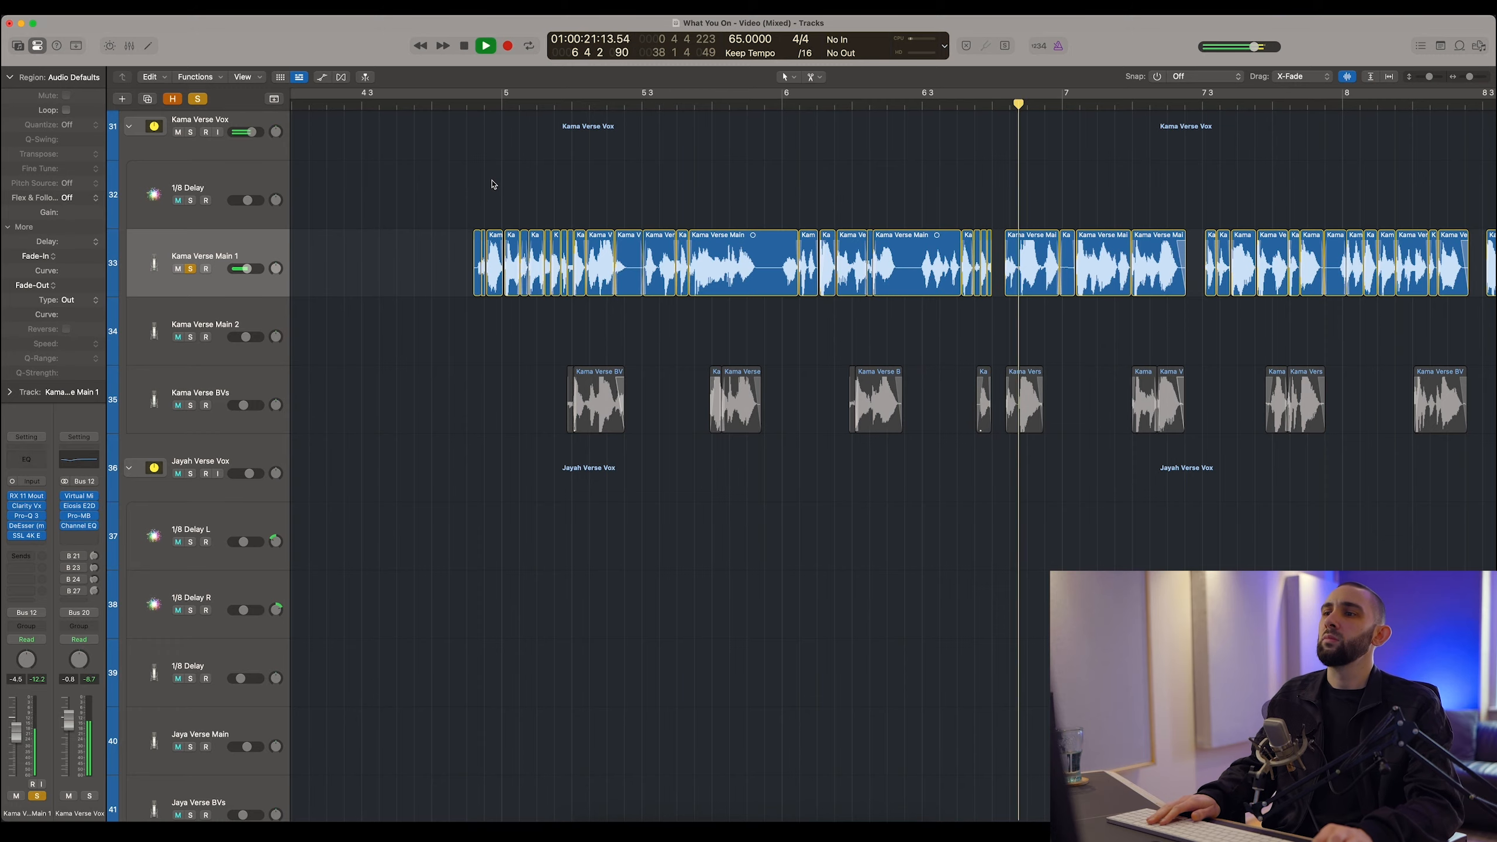
{"action": "scroll", "coordinate": [501, 184], "scroll_direction": "right", "scroll_amount": 6}
{"action": "scroll", "coordinate": [510, 183], "scroll_direction": "right", "scroll_amount": 10}
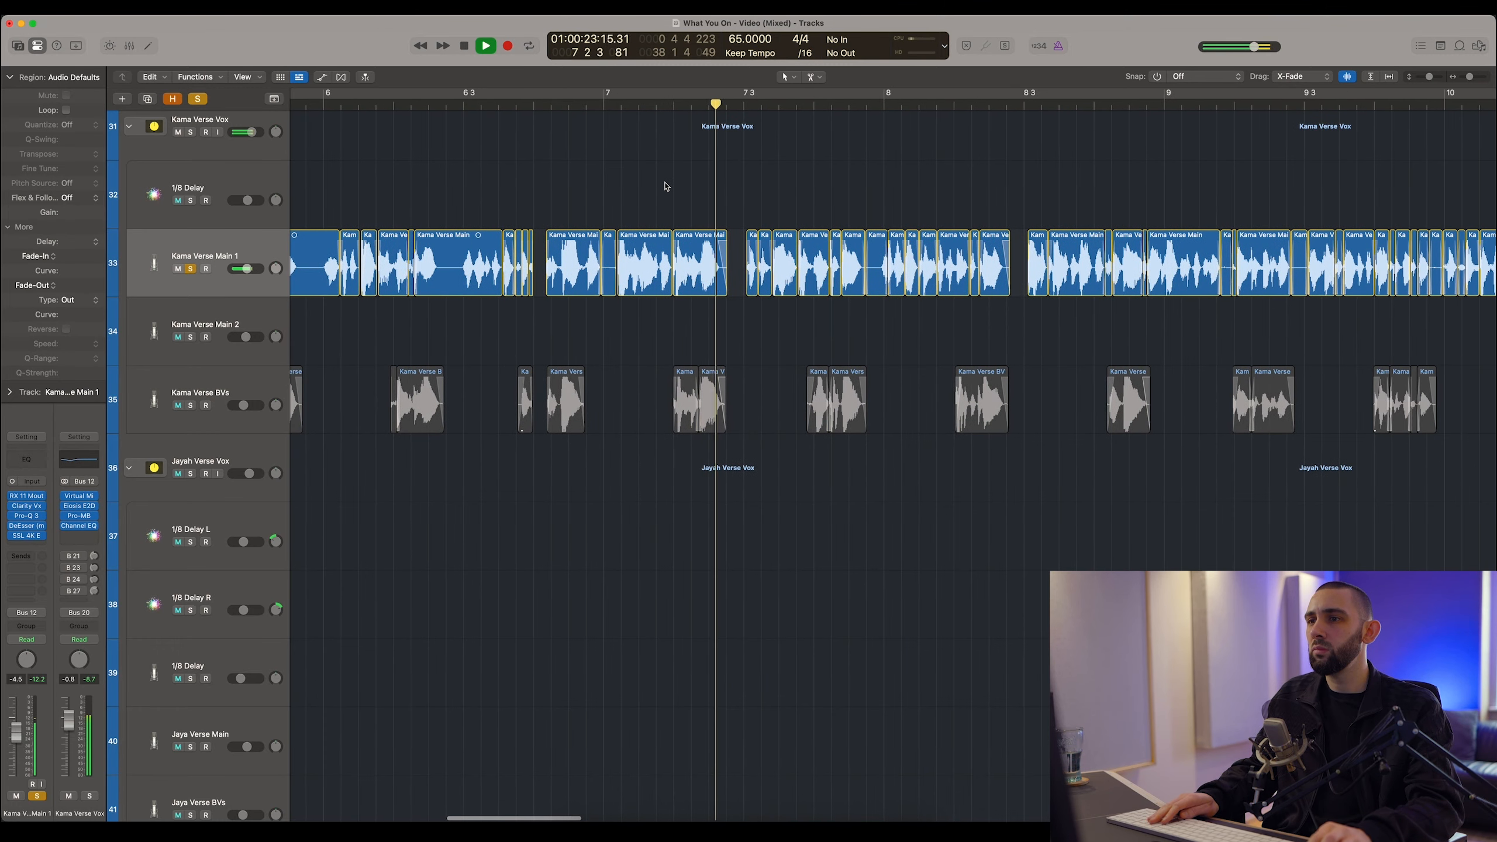
{"action": "scroll", "coordinate": [666, 187], "scroll_direction": "right", "scroll_amount": 3}
{"action": "key", "text": "space"}
Place the playhead just ahead of the phrase starting at 7 3 and inspect its regions.
{"action": "left_click", "coordinate": [622, 111]}
{"action": "key", "text": "super+Right"}
{"action": "key", "text": "super+Right"}
{"action": "key", "text": "super+Right"}
{"action": "key", "text": "super+Right"}
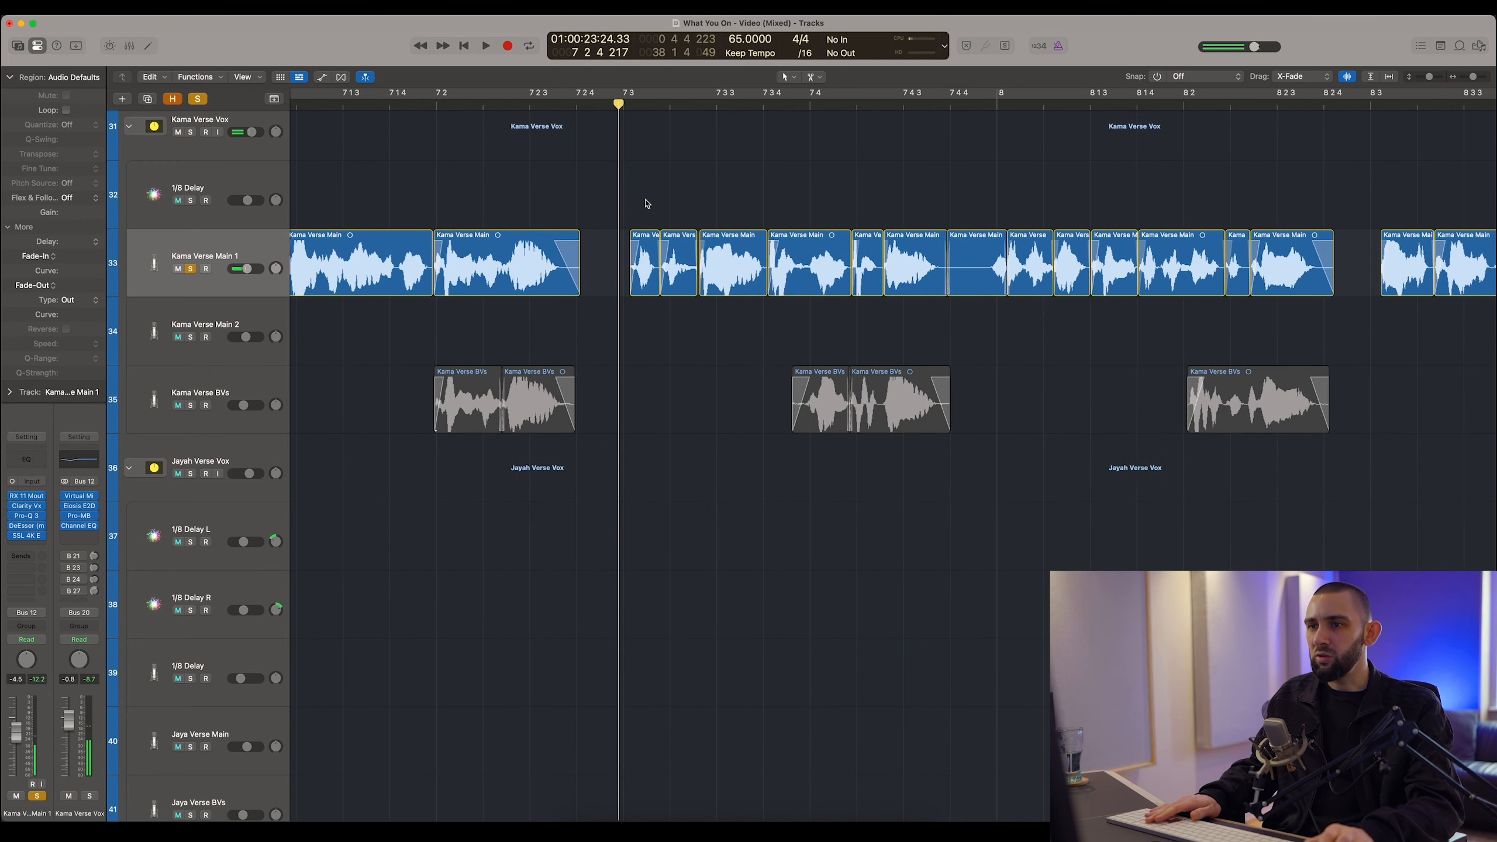
{"action": "key", "text": "super+Left"}
{"action": "key", "text": "super+Left"}
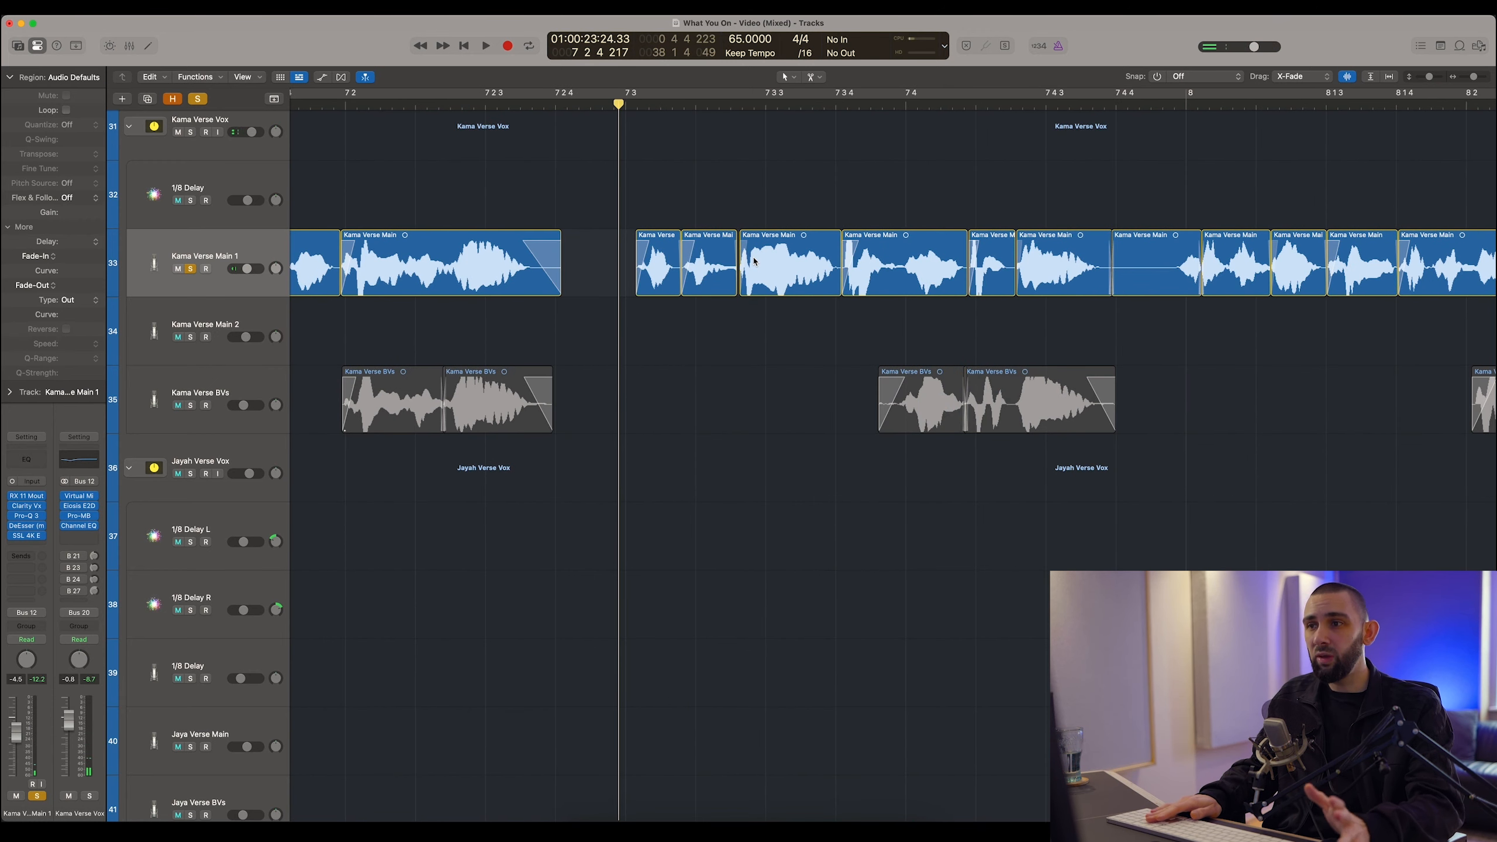
{"action": "key", "text": "super+Left"}
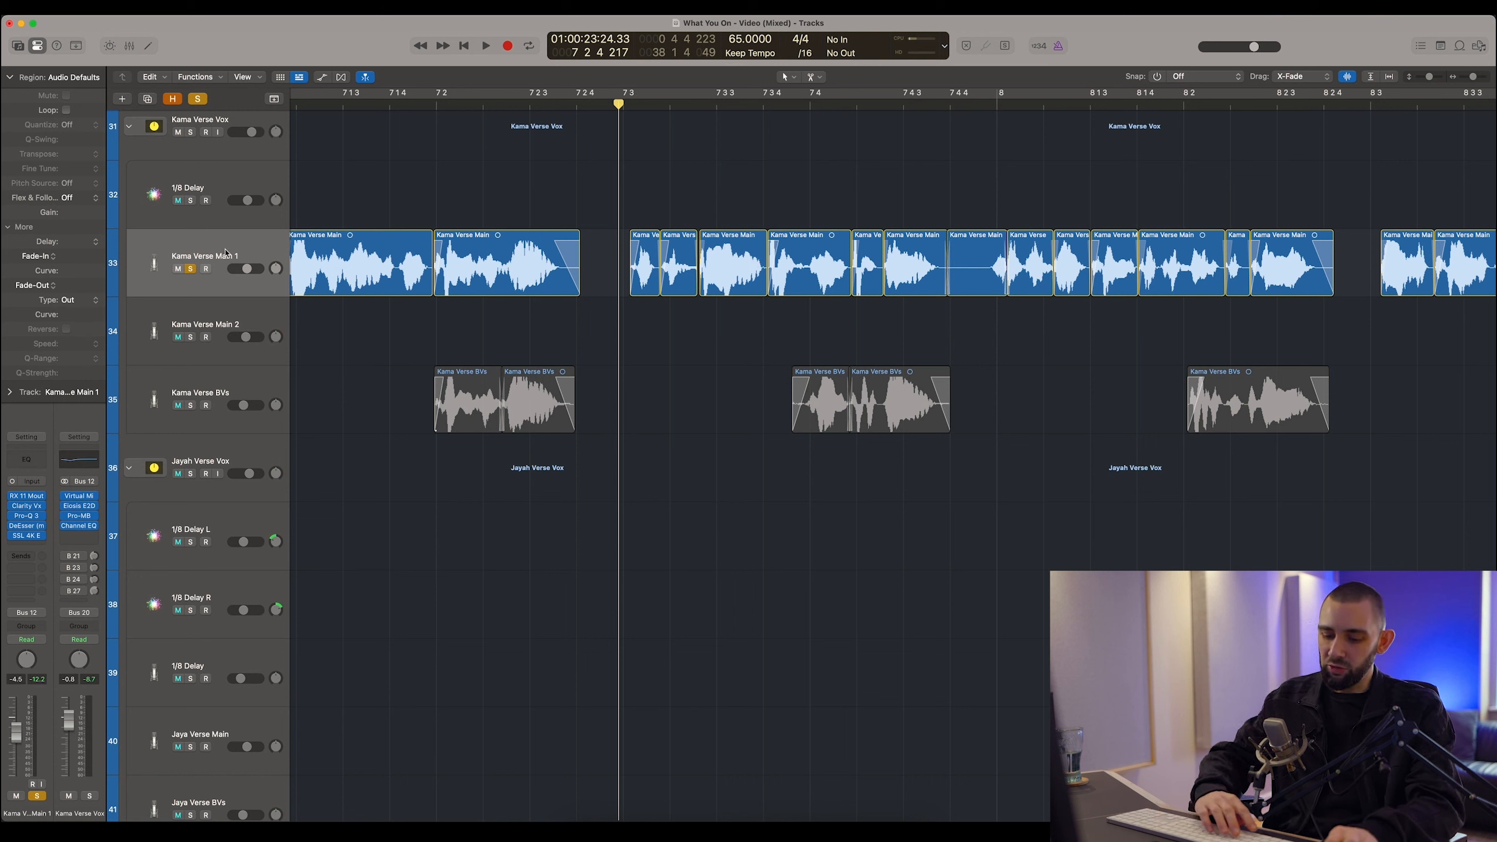
Duplicate the Kama Verse Main 1 track and copy the phrase's first region onto it, extending it uncut over the whole phrase.
{"action": "key", "text": "super+d"}
{"action": "left_click_drag", "start_coordinate": [650, 286], "coordinate": [661, 354]}
{"action": "left_click_drag", "start_coordinate": [1088, 349], "coordinate": [1343, 348]}
{"action": "key", "text": "super+z"}
Mute the 13 original cut regions of the phrase between 7 3 and 8 2.
{"action": "left_click", "coordinate": [1340, 255]}
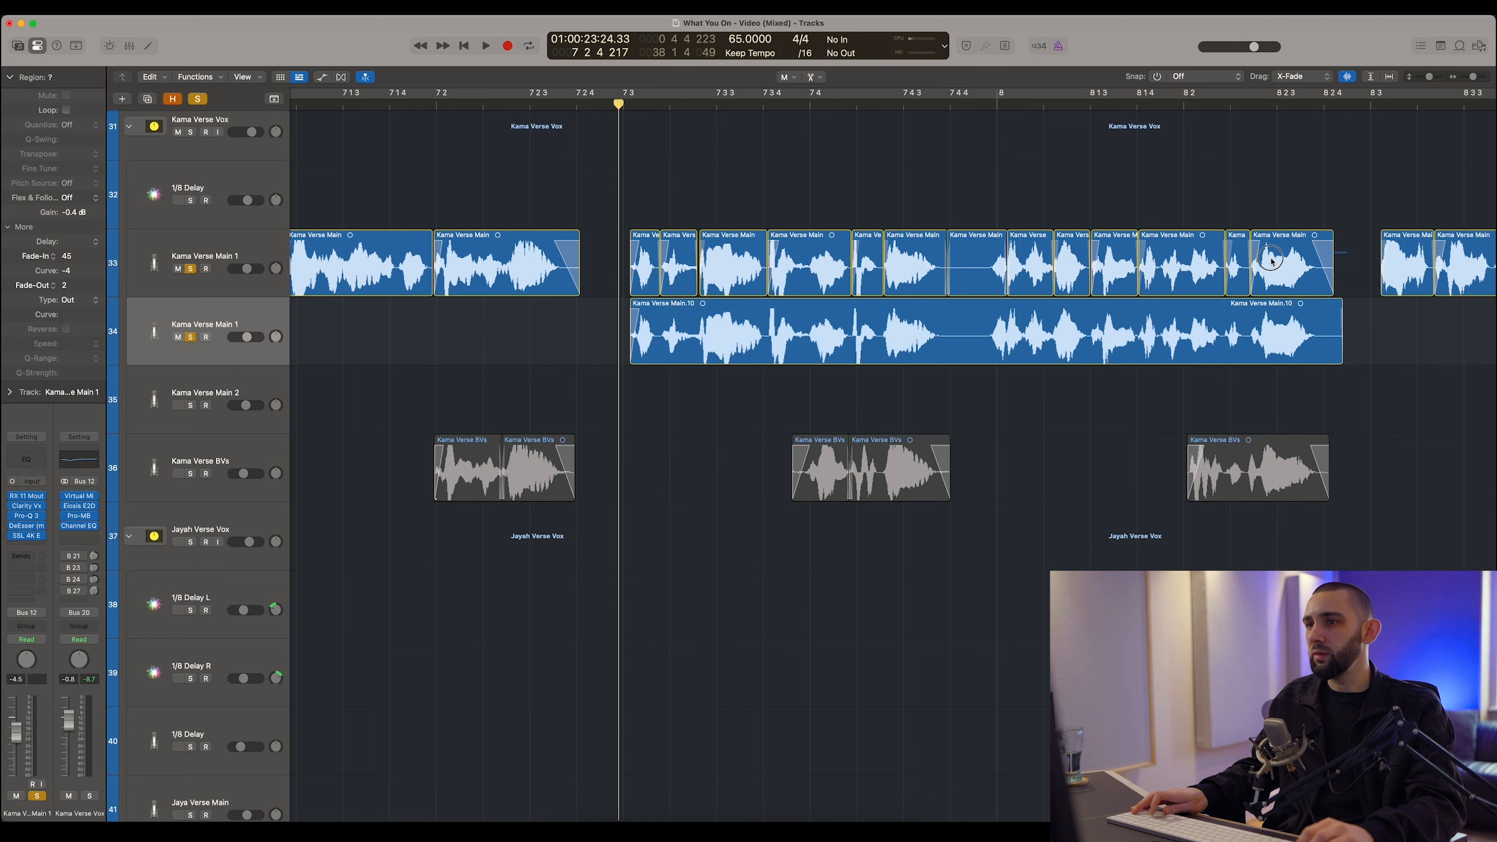
{"action": "left_click_drag", "start_coordinate": [1338, 255], "coordinate": [676, 261]}
{"action": "key", "text": "ctrl+m"}
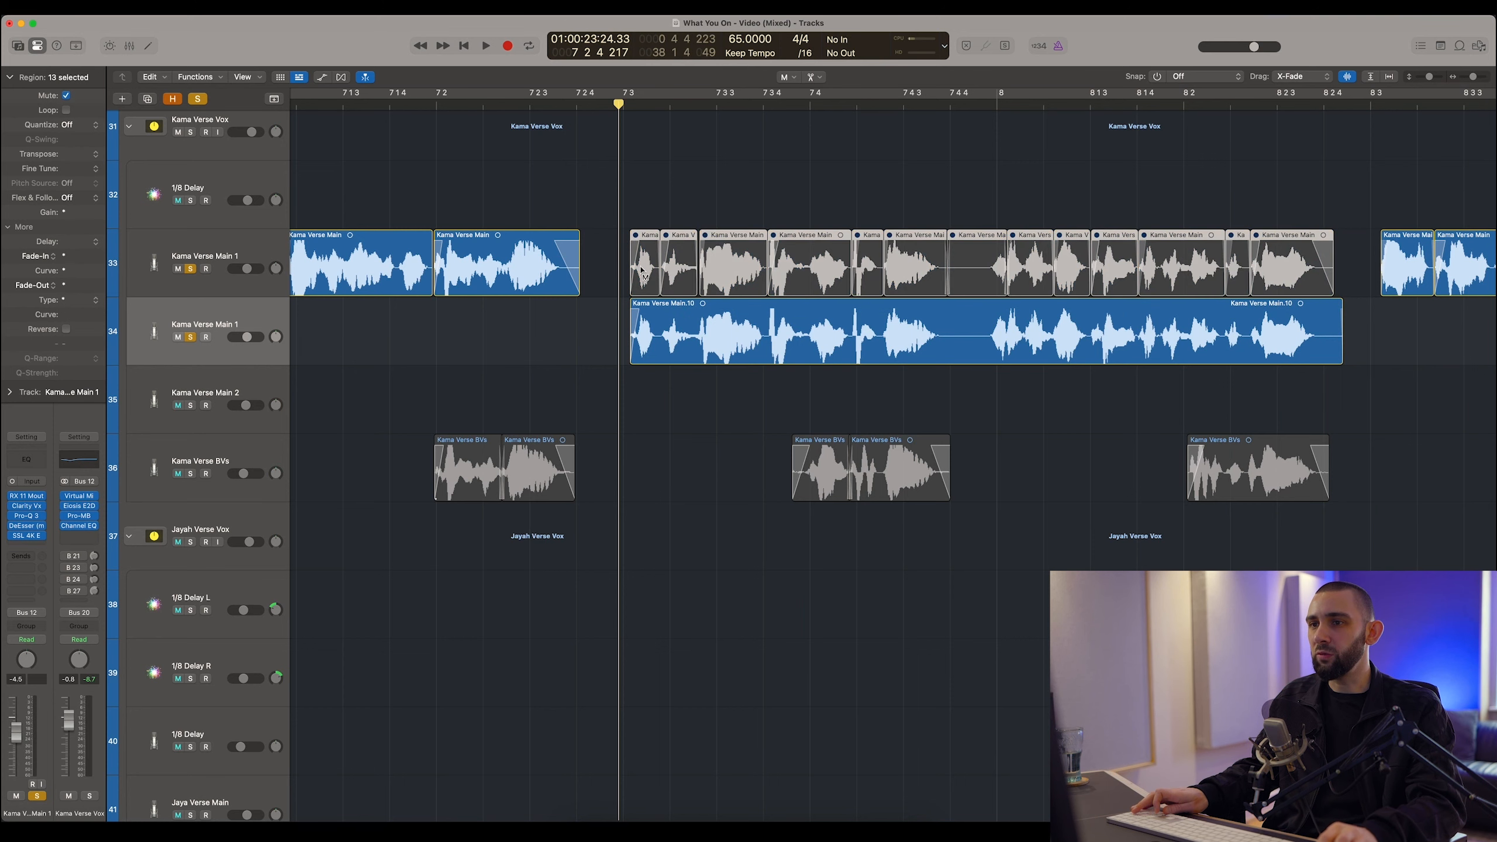
Play from before the phrase and shorten the uncut copy's fade-in to 8.
{"action": "left_click", "coordinate": [584, 322]}
{"action": "scroll", "coordinate": [601, 322], "scroll_direction": "up", "scroll_amount": 3}
{"action": "key", "text": "space"}
{"action": "scroll", "coordinate": [605, 319], "scroll_direction": "right", "scroll_amount": 2}
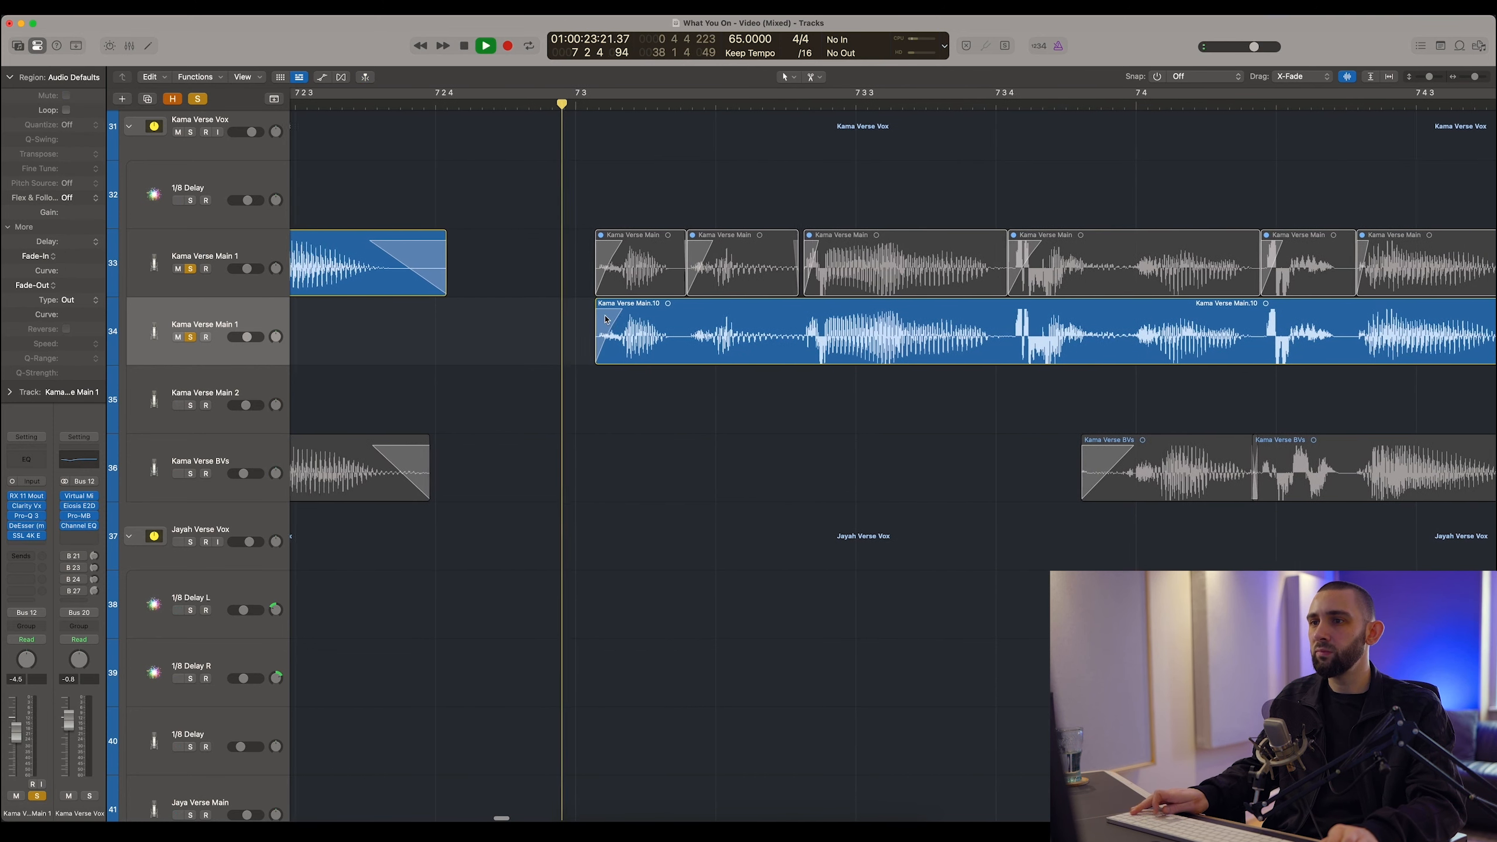
{"action": "left_click", "coordinate": [601, 321]}
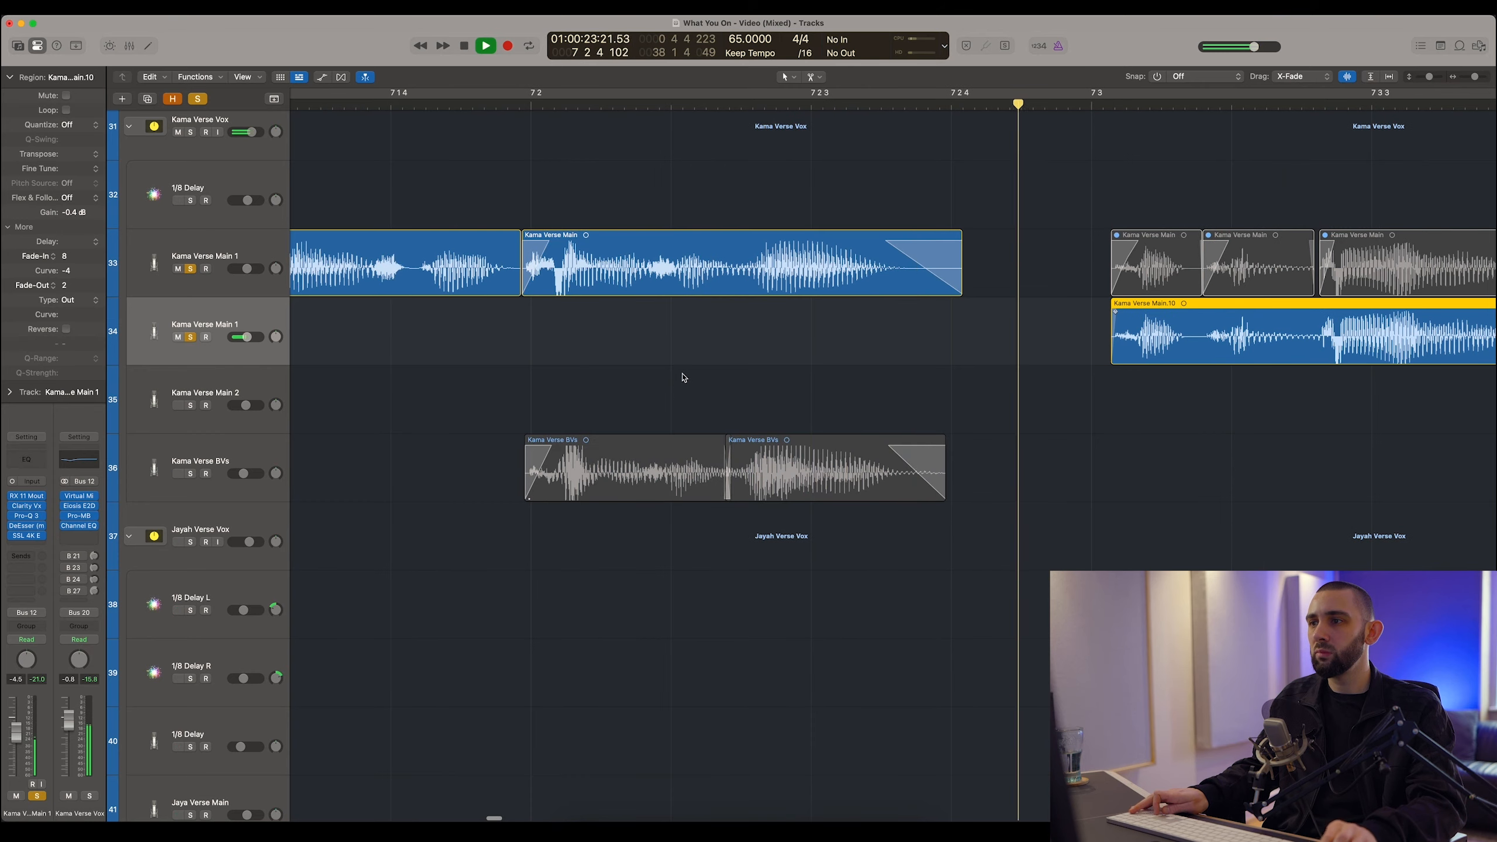
Listen to the uncut copy of the phrase, replaying it from 7 3 into bar 8.
{"action": "scroll", "coordinate": [684, 376], "scroll_direction": "right", "scroll_amount": 10}
{"action": "key", "text": "super+Left"}
{"action": "scroll", "coordinate": [685, 376], "scroll_direction": "right", "scroll_amount": 5}
{"action": "key", "text": "space"}
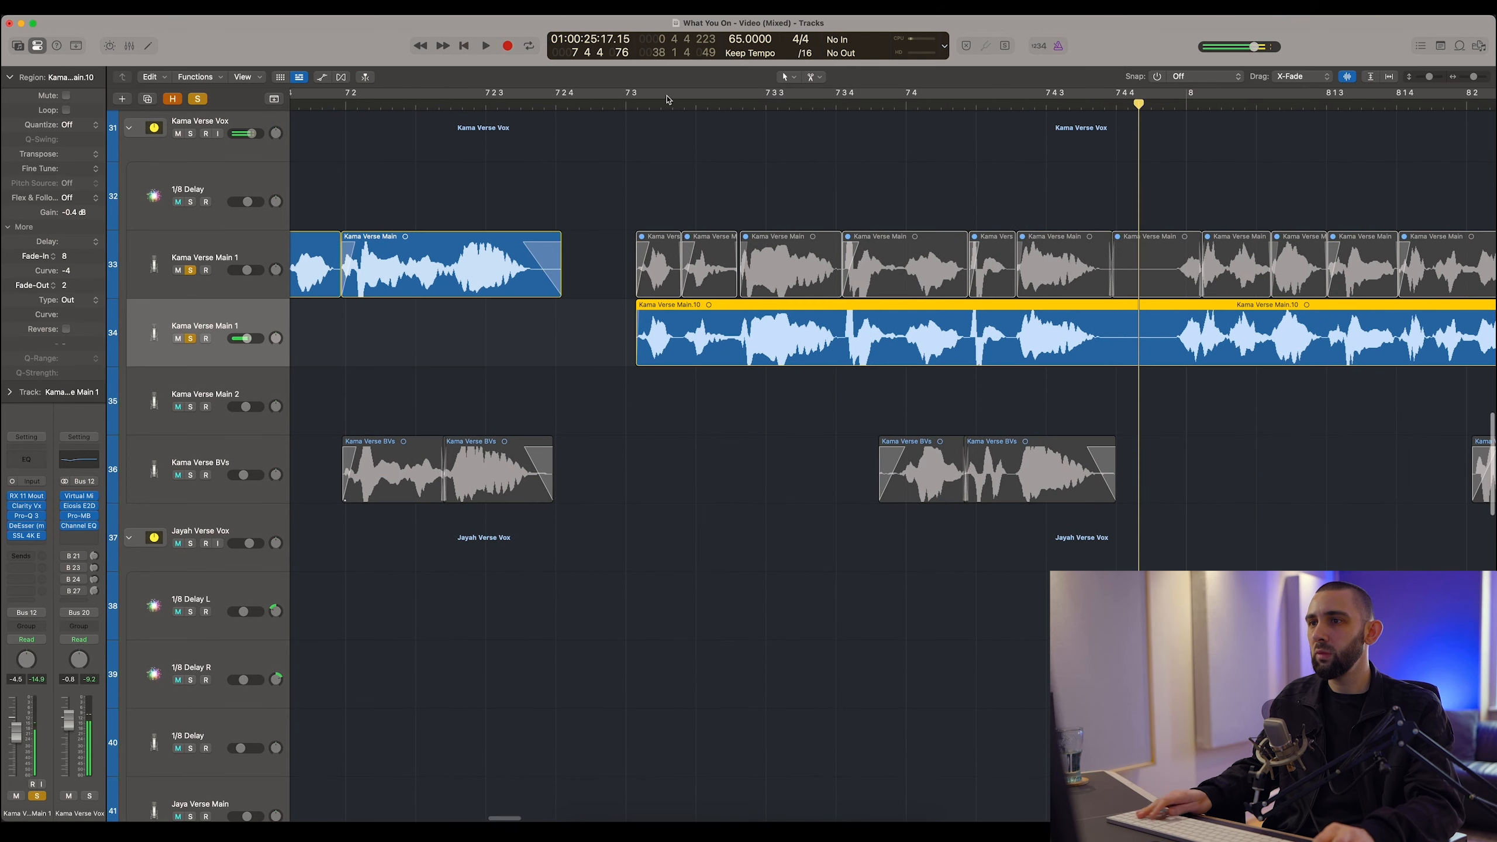
{"action": "left_click", "coordinate": [631, 100]}
{"action": "scroll", "coordinate": [834, 355], "scroll_direction": "right", "scroll_amount": 5}
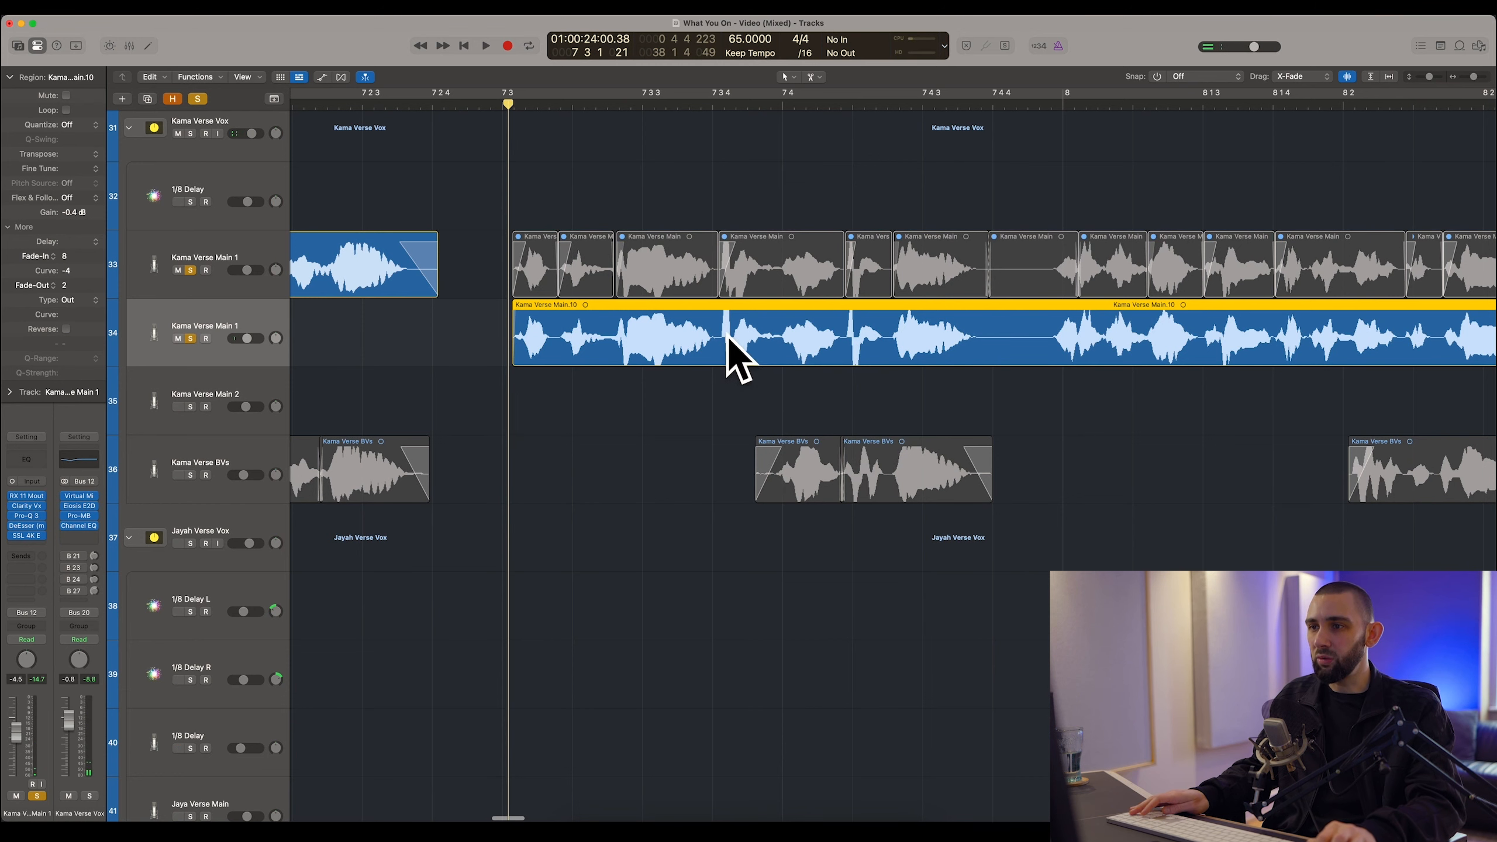
{"action": "key", "text": "space"}
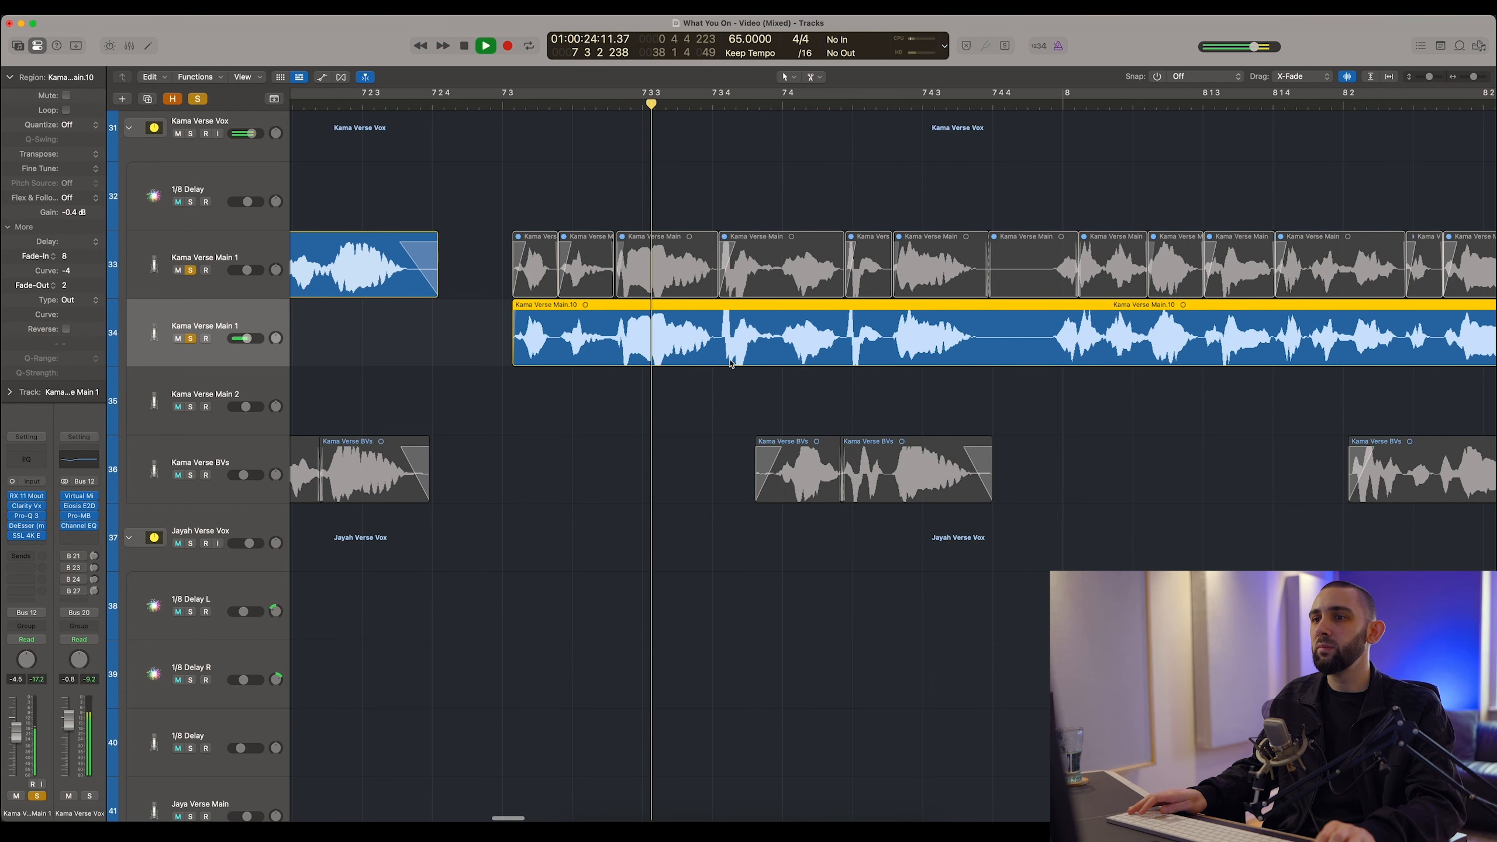
{"action": "scroll", "coordinate": [732, 358], "scroll_direction": "right", "scroll_amount": 4}
{"action": "scroll", "coordinate": [732, 358], "scroll_direction": "left", "scroll_amount": 3}
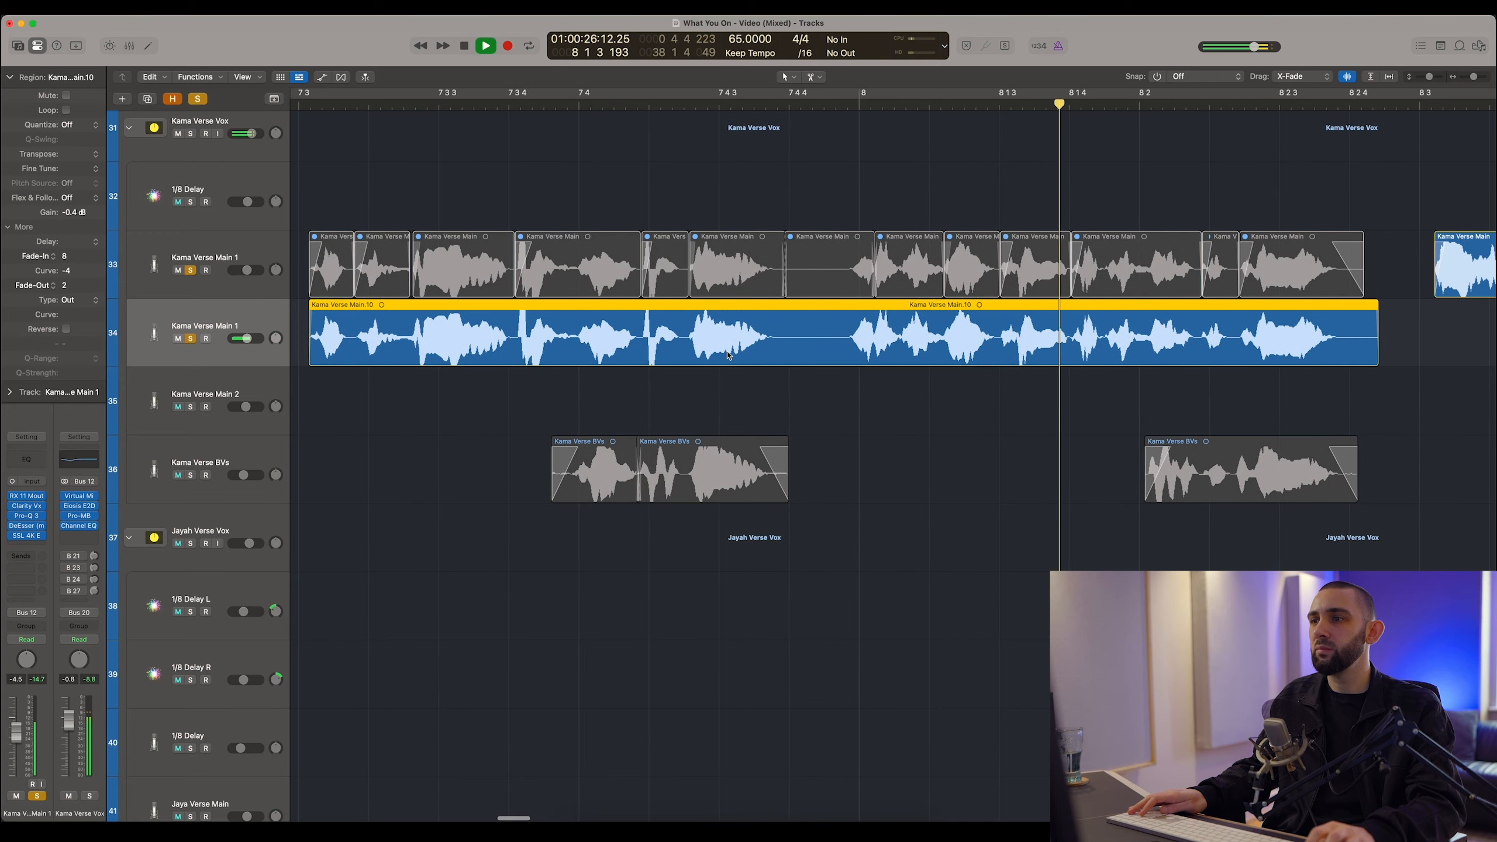
{"action": "key", "text": "space"}
Place the playhead at 7 3 1 1 and compare the muted regions' word cuts and fades with the uncut copy.
{"action": "left_click", "coordinate": [346, 104]}
{"action": "key", "text": "super+Right"}
{"action": "key", "text": "super+Right"}
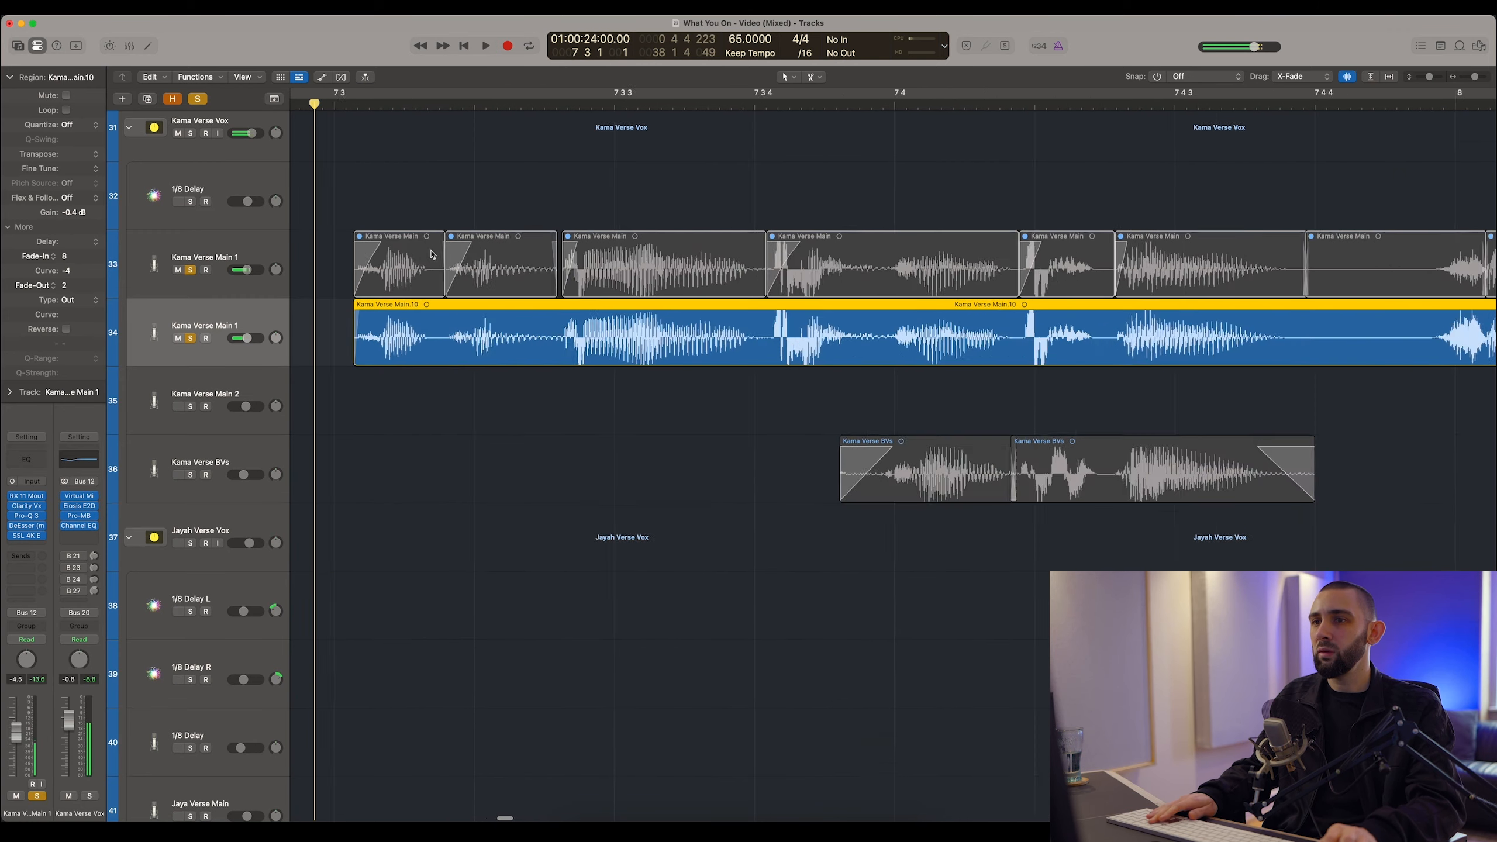
{"action": "left_click", "coordinate": [1201, 247]}
{"action": "left_click", "coordinate": [1083, 202]}
{"action": "left_click", "coordinate": [499, 238]}
{"action": "left_click", "coordinate": [600, 257]}
{"action": "left_click", "coordinate": [849, 264], "text": "shift"}
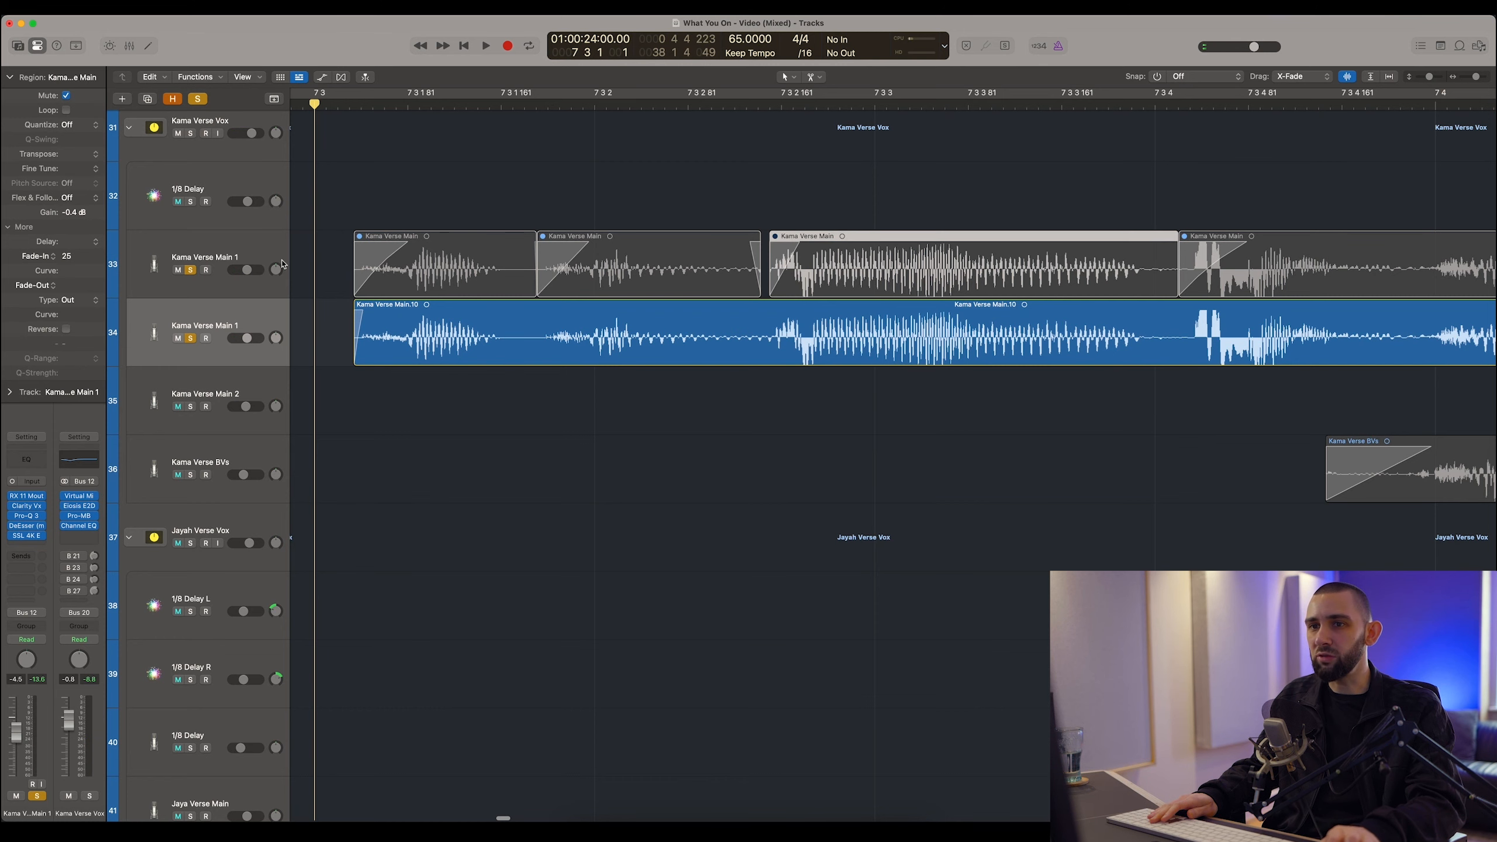
{"action": "scroll", "coordinate": [395, 269], "scroll_direction": "right", "scroll_amount": 3}
{"action": "left_click", "coordinate": [1124, 349]}
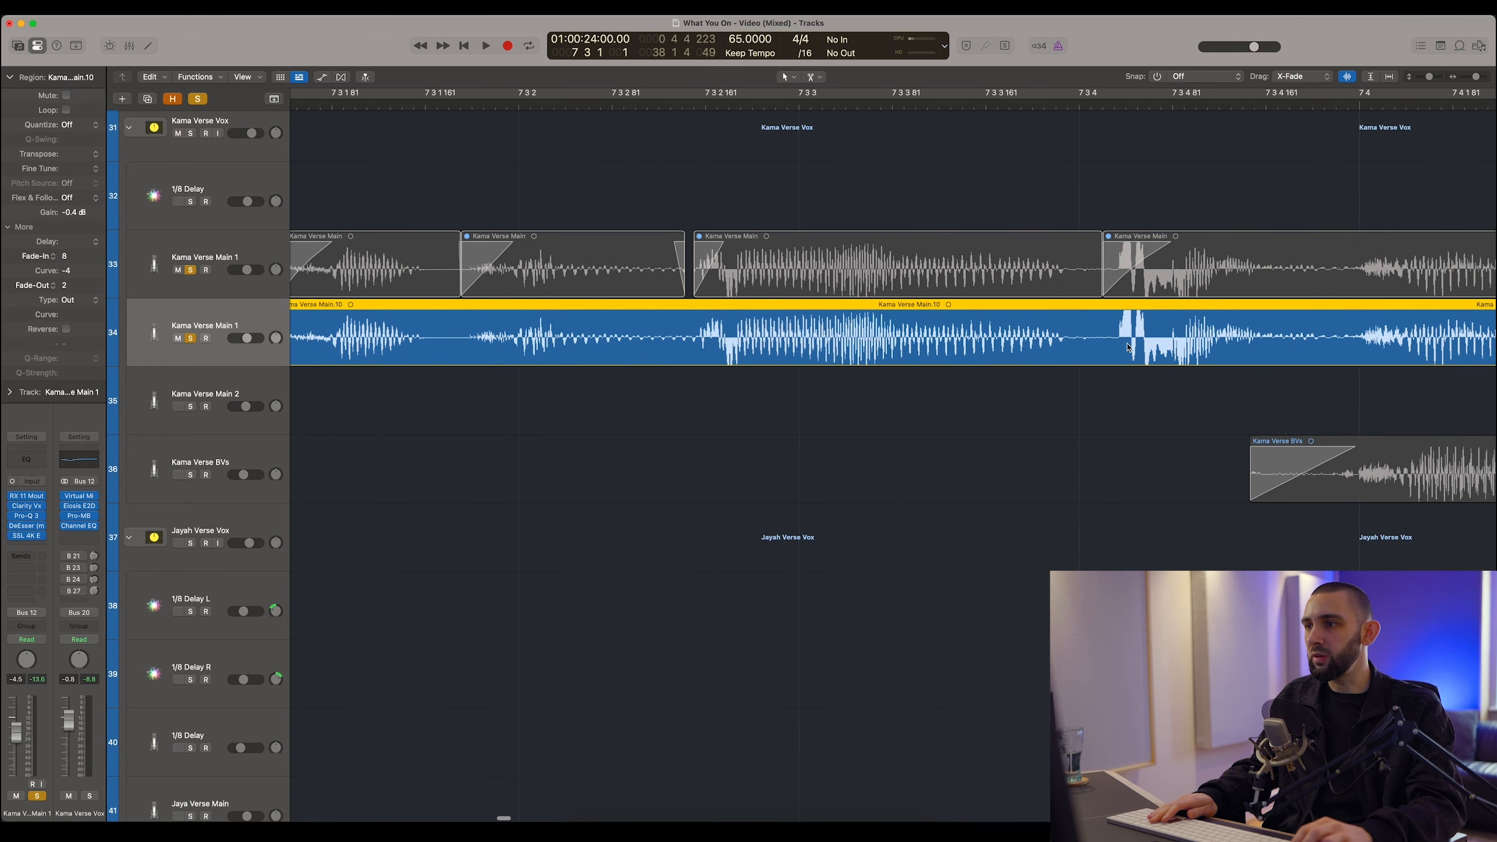
{"action": "scroll", "coordinate": [725, 402], "scroll_direction": "left", "scroll_amount": 3}
{"action": "left_click", "coordinate": [705, 395]}
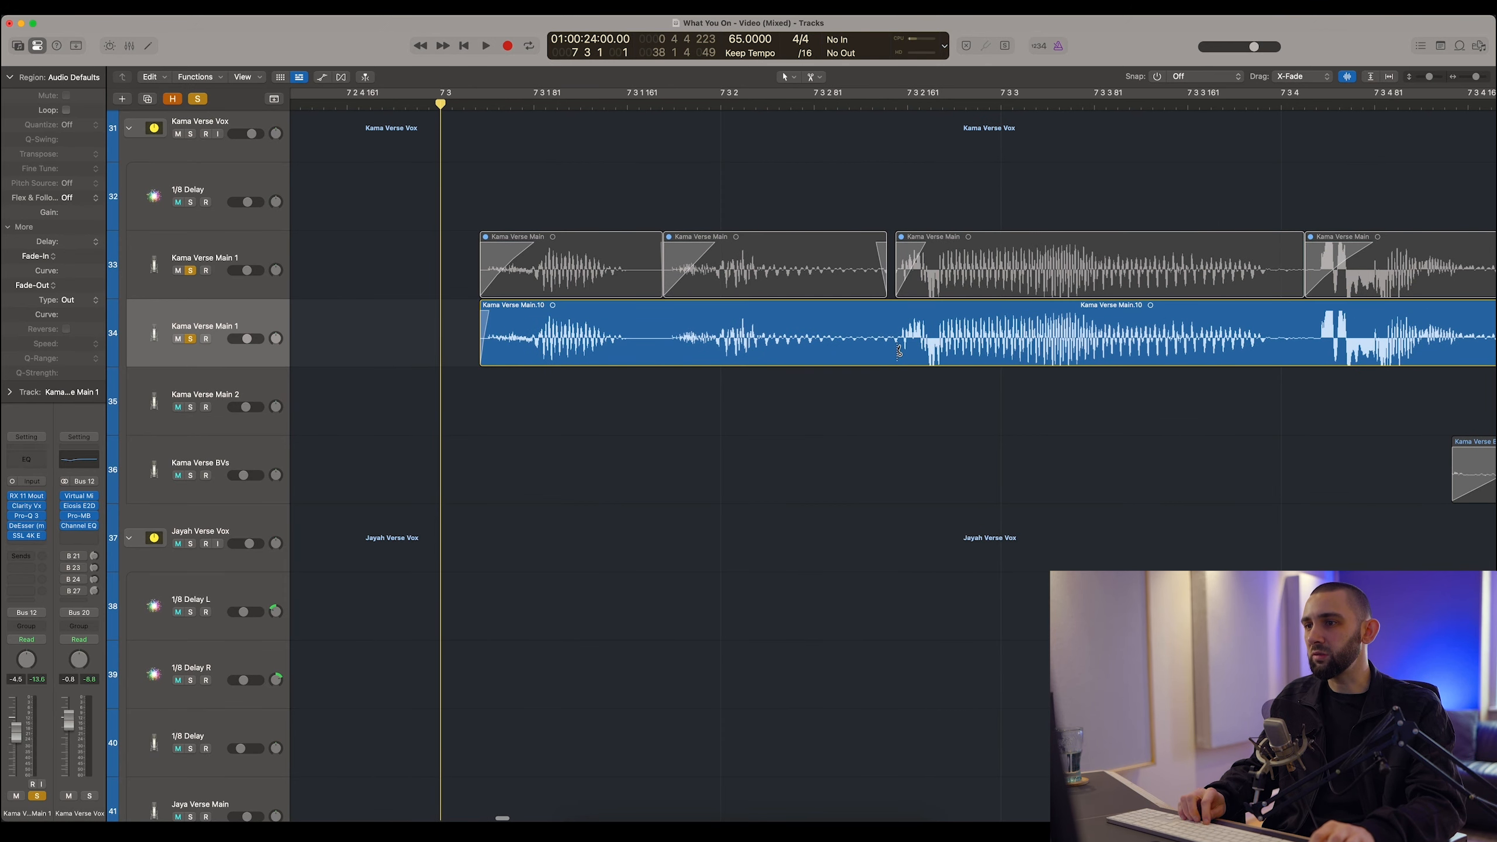
Split the uncut copy at three word onsets between 7 3 2 and 7 4 2, matching the muted regions' cuts.
{"action": "left_click", "coordinate": [900, 352]}
{"action": "left_click", "coordinate": [1321, 353]}
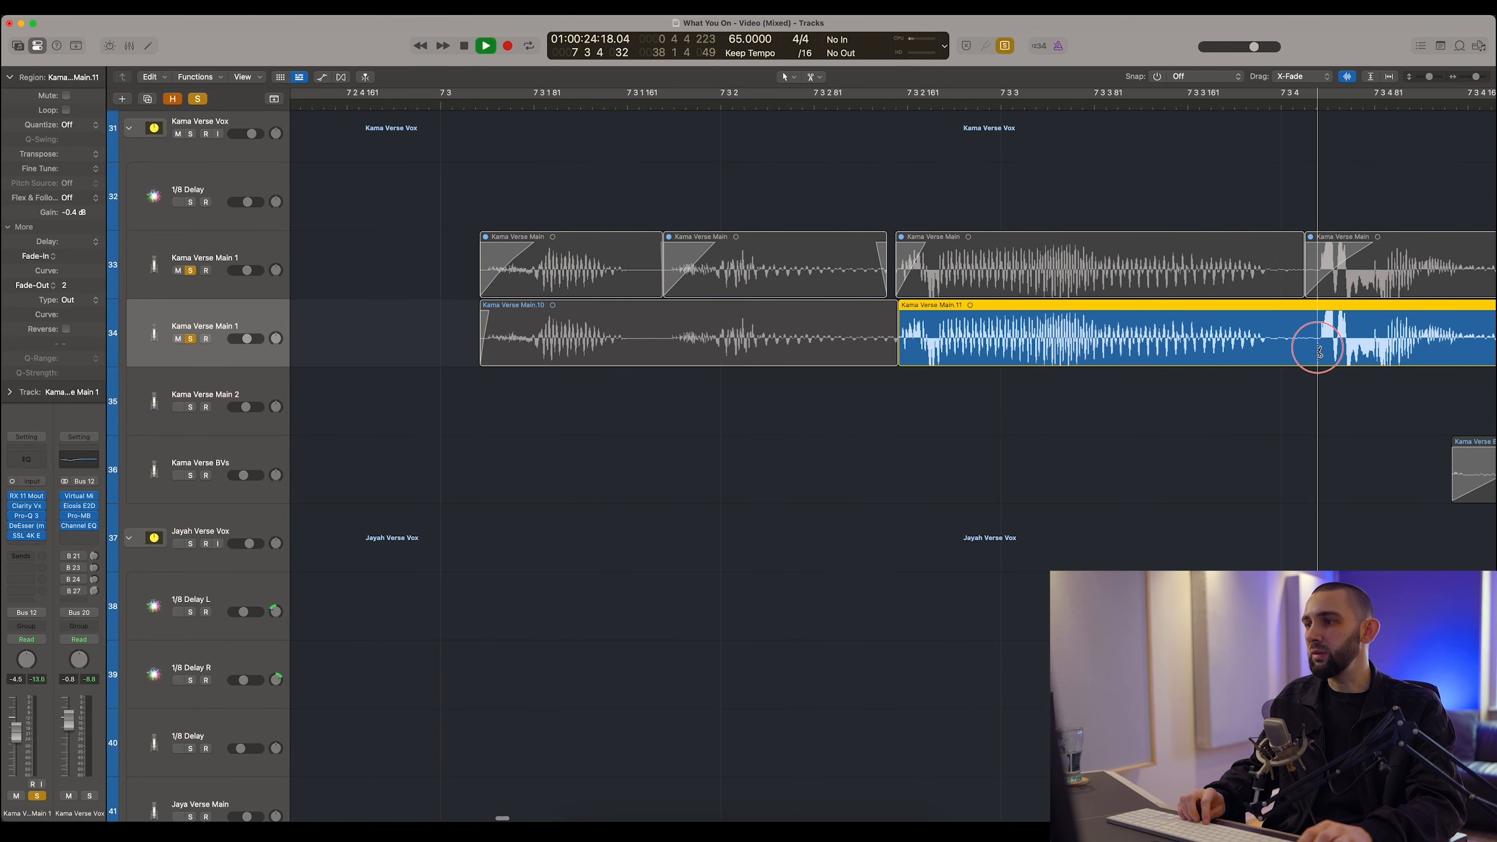
{"action": "scroll", "coordinate": [1324, 352], "scroll_direction": "right", "scroll_amount": 5}
{"action": "left_click", "coordinate": [1224, 344]}
{"action": "scroll", "coordinate": [1245, 377], "scroll_direction": "left", "scroll_amount": 2}
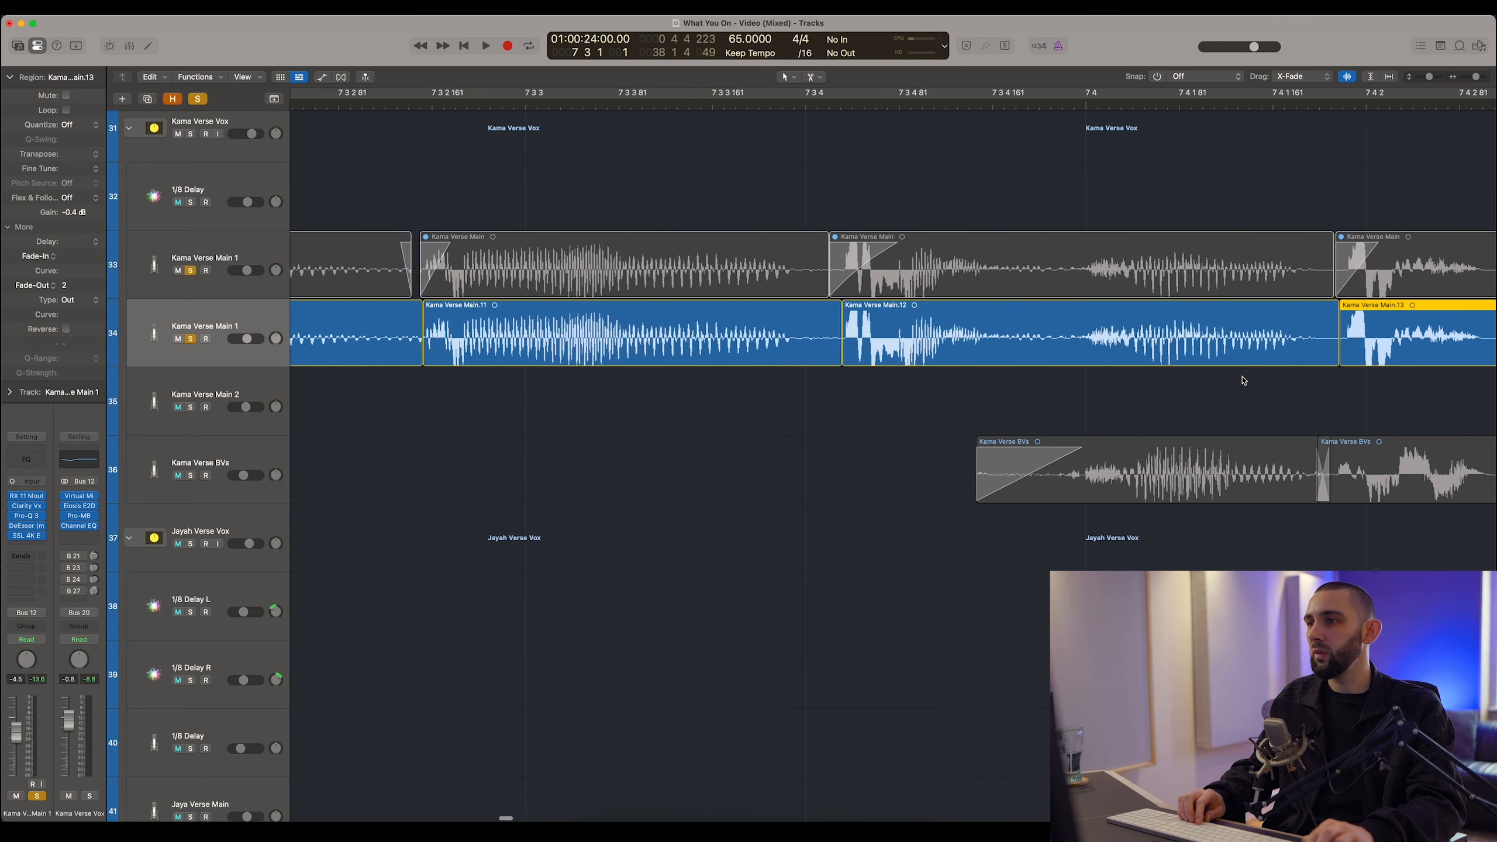
Add a fade-in of 54 to the three newly split regions and play the phrase back.
{"action": "left_click_drag", "start_coordinate": [1385, 393], "coordinate": [428, 346]}
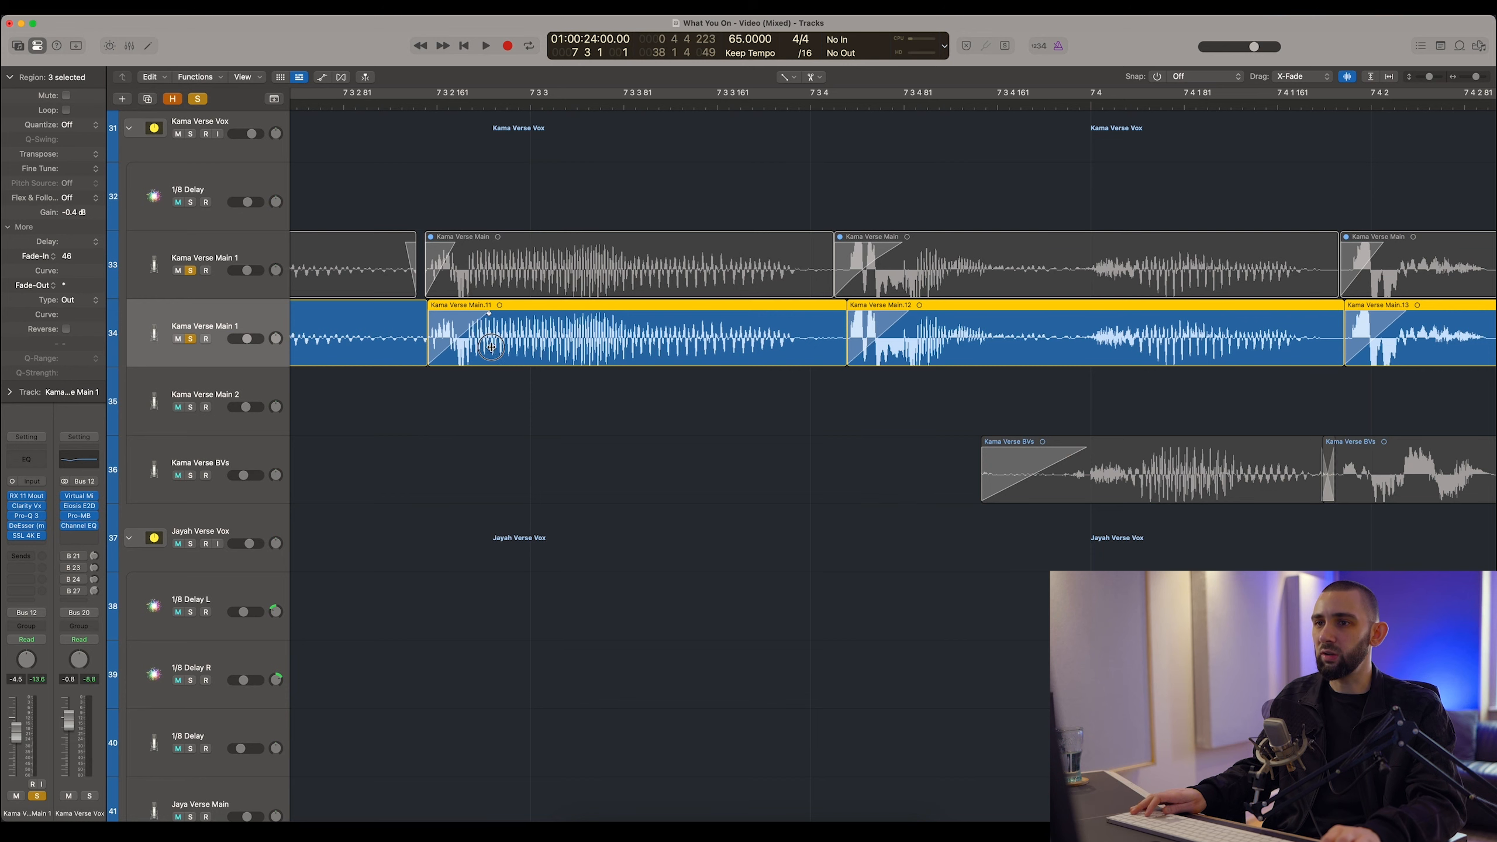
{"action": "left_click_drag", "start_coordinate": [494, 347], "coordinate": [496, 348]}
{"action": "key", "text": "super+Left"}
{"action": "key", "text": "super+Left"}
{"action": "key", "text": "space"}
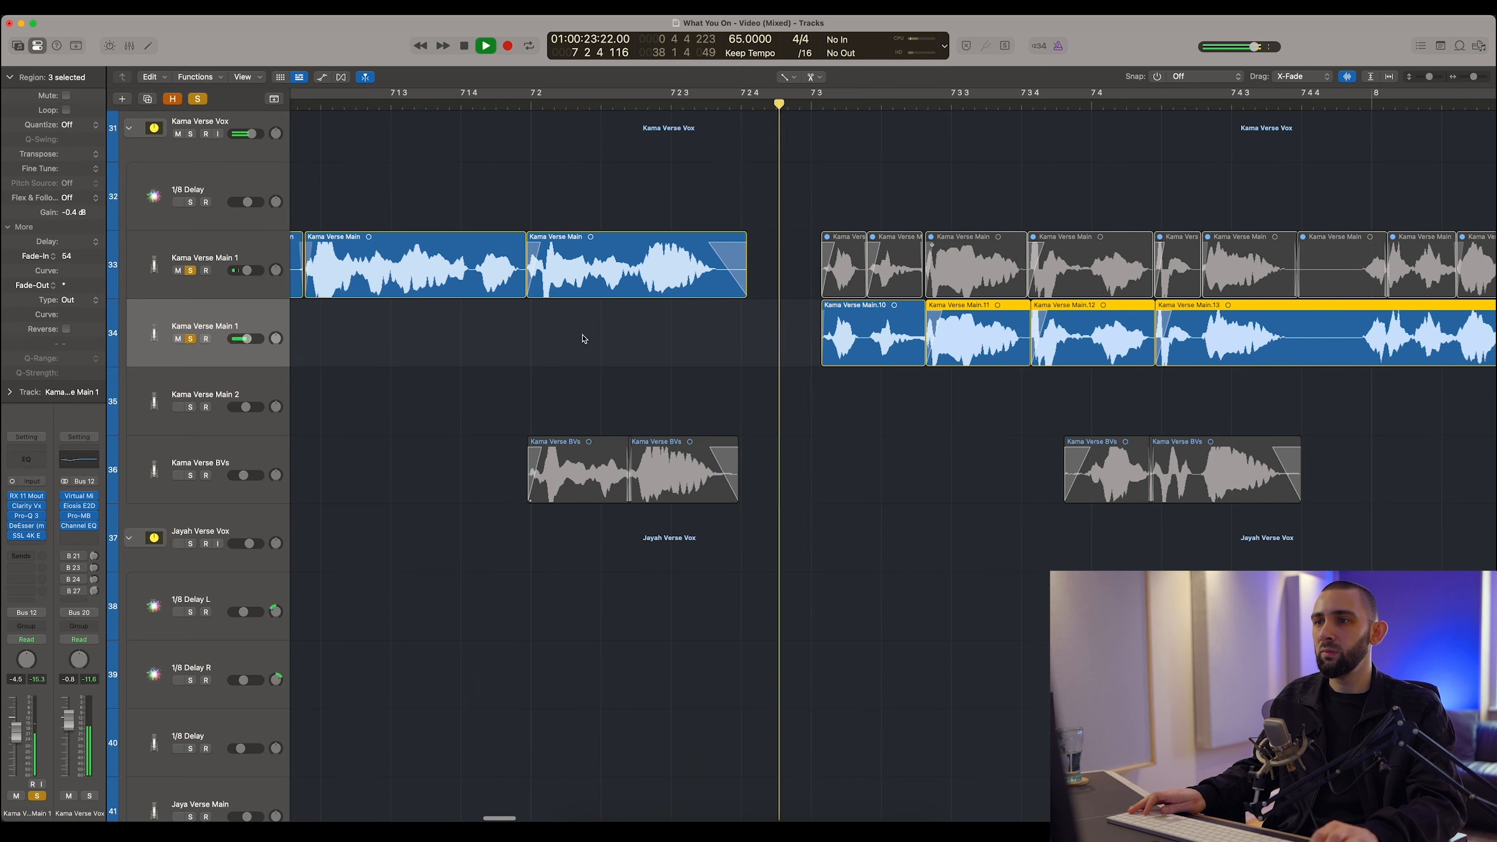
Set the fade-in of the copy's first region to 39, stop playback and select the copy's first three regions.
{"action": "left_click_drag", "start_coordinate": [833, 333], "coordinate": [785, 331]}
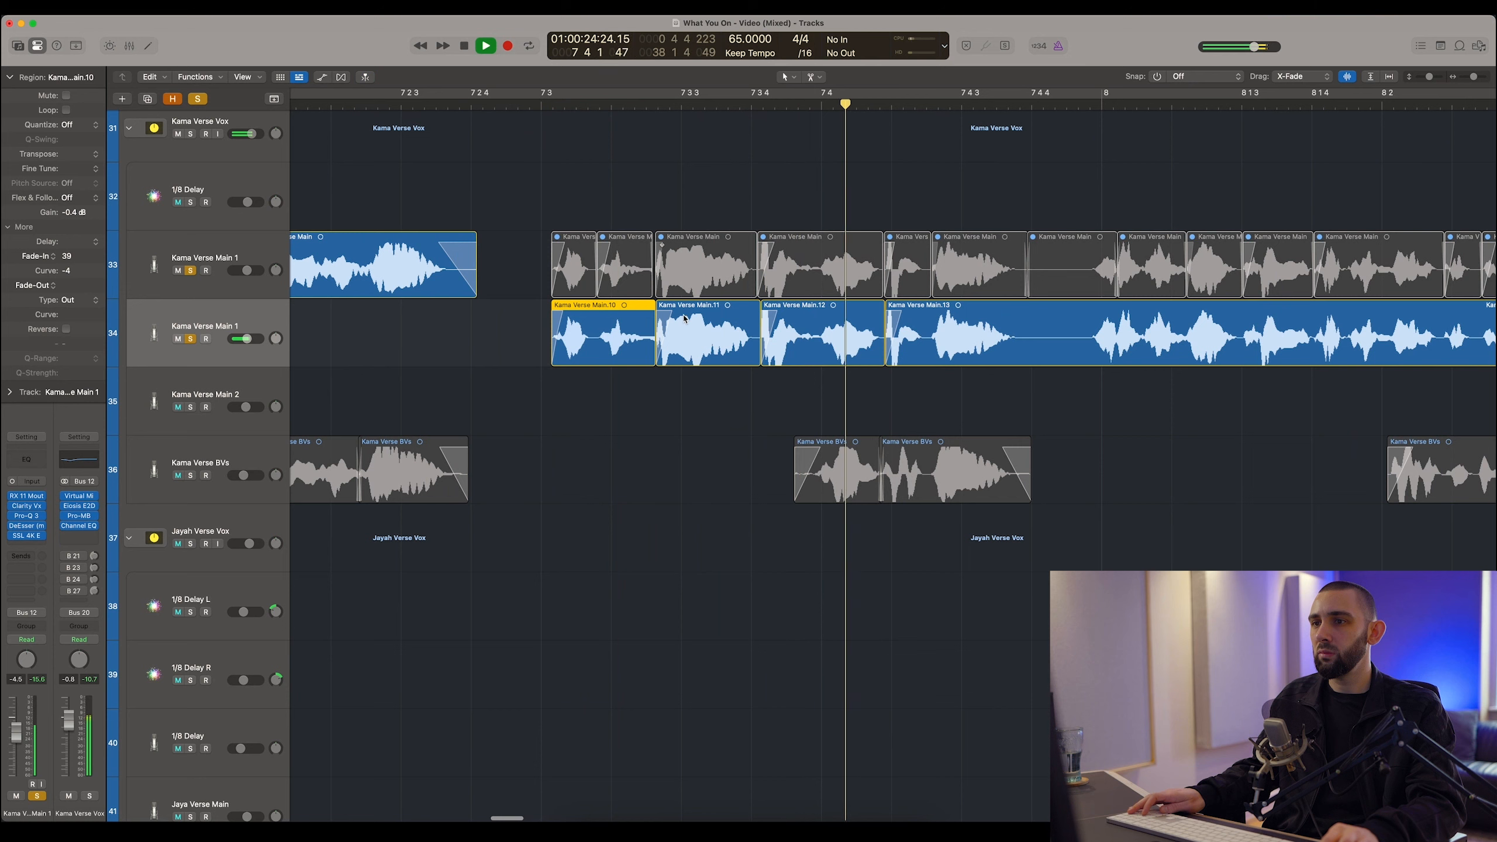
{"action": "key", "text": "space"}
{"action": "left_click_drag", "start_coordinate": [840, 383], "coordinate": [625, 354]}
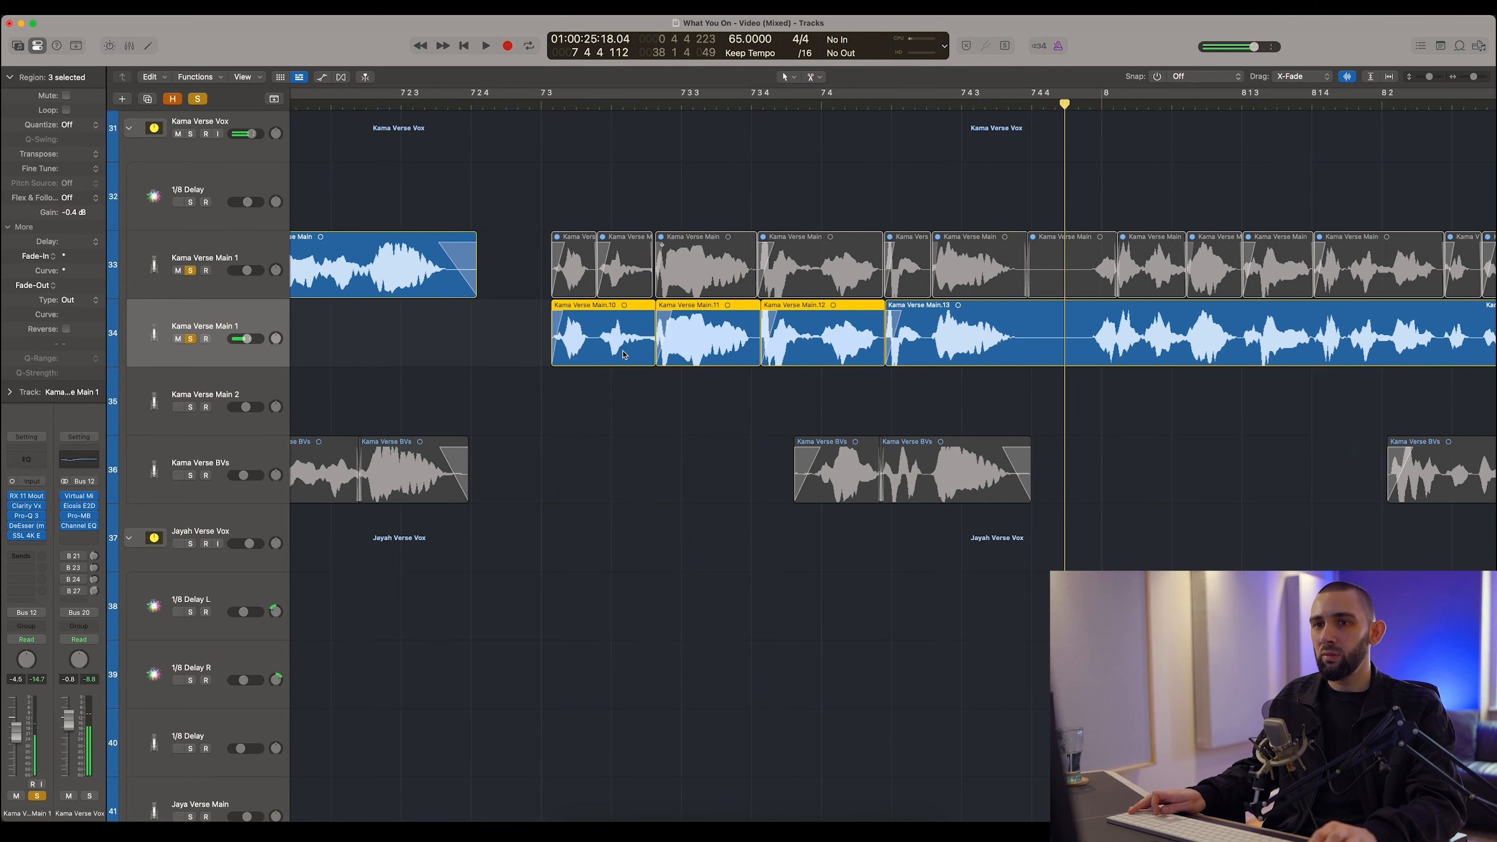
Set the fade-out of the copy's first three regions to 2.
{"action": "scroll", "coordinate": [694, 357], "scroll_direction": "up", "scroll_amount": 3}
{"action": "left_click", "coordinate": [778, 490]}
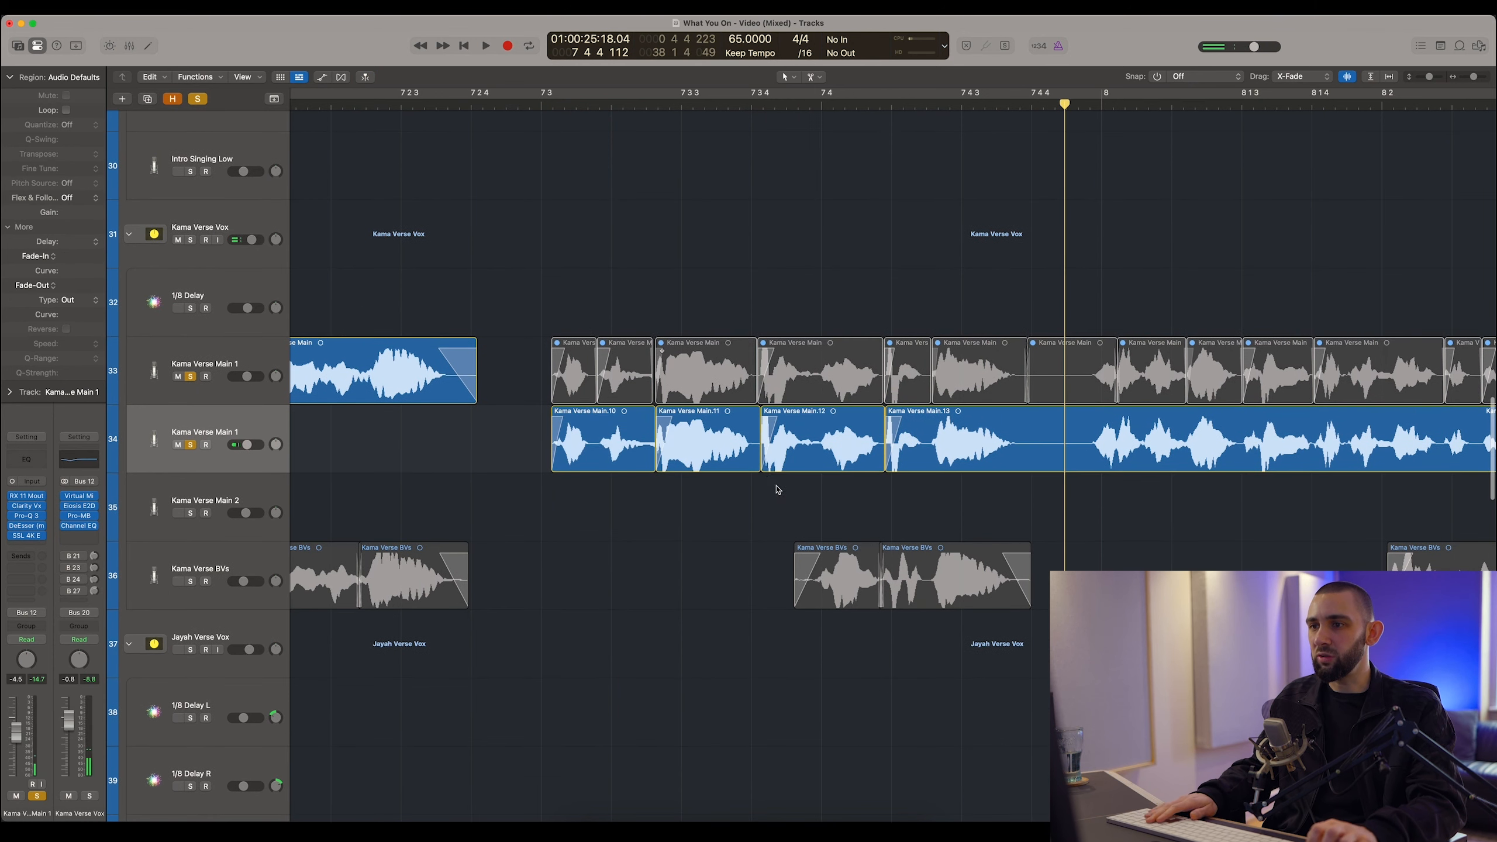
{"action": "key", "text": "super+Right"}
{"action": "key", "text": "super+Right"}
{"action": "scroll", "coordinate": [741, 439], "scroll_direction": "left", "scroll_amount": 9}
{"action": "left_click", "coordinate": [740, 438]}
{"action": "key", "text": "super+Left"}
{"action": "key", "text": "super+Left"}
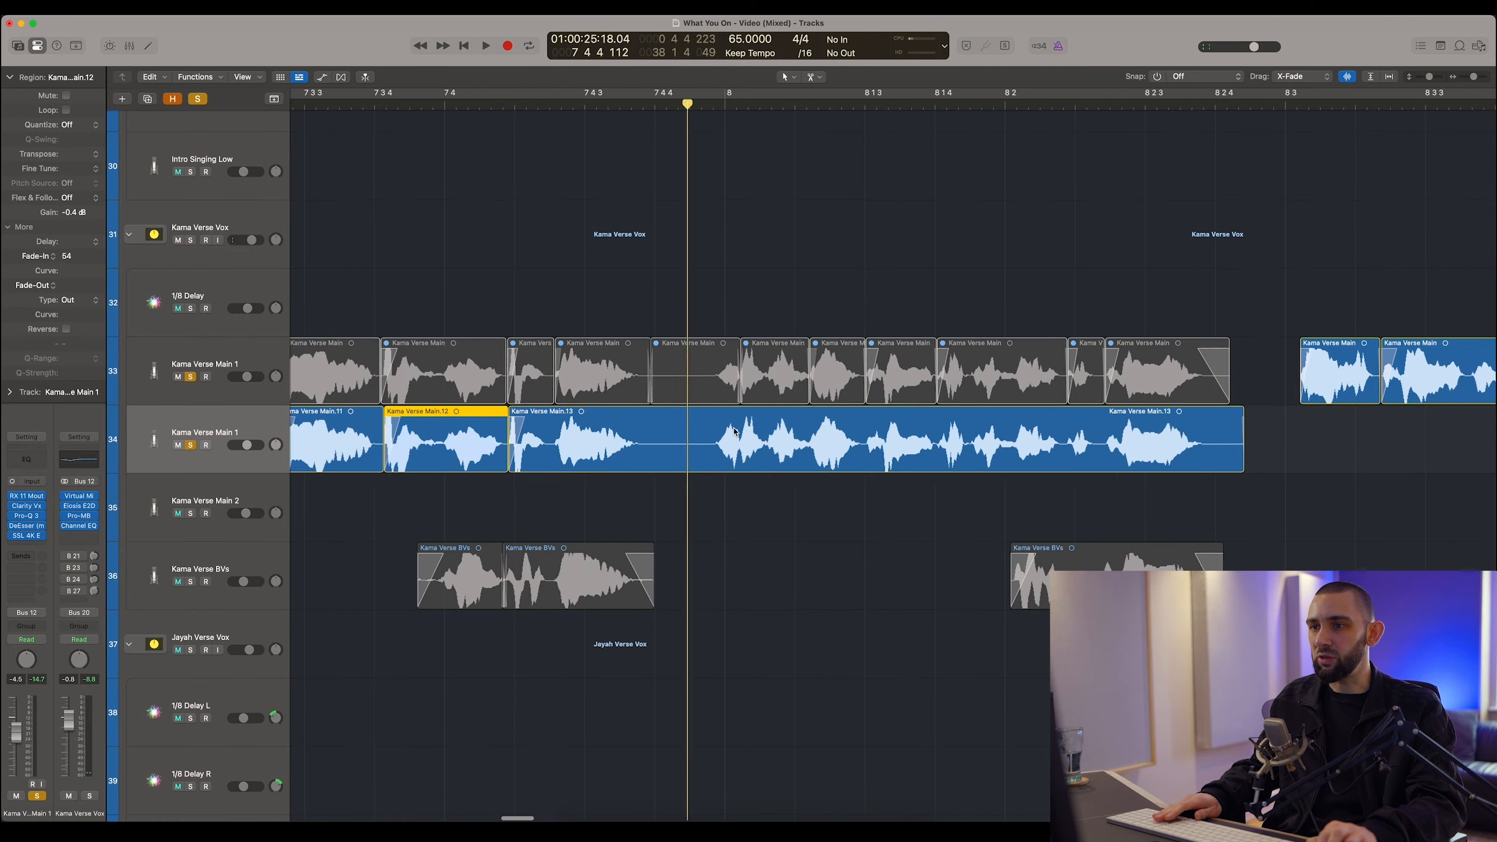
{"action": "left_click_drag", "start_coordinate": [813, 490], "coordinate": [609, 449]}
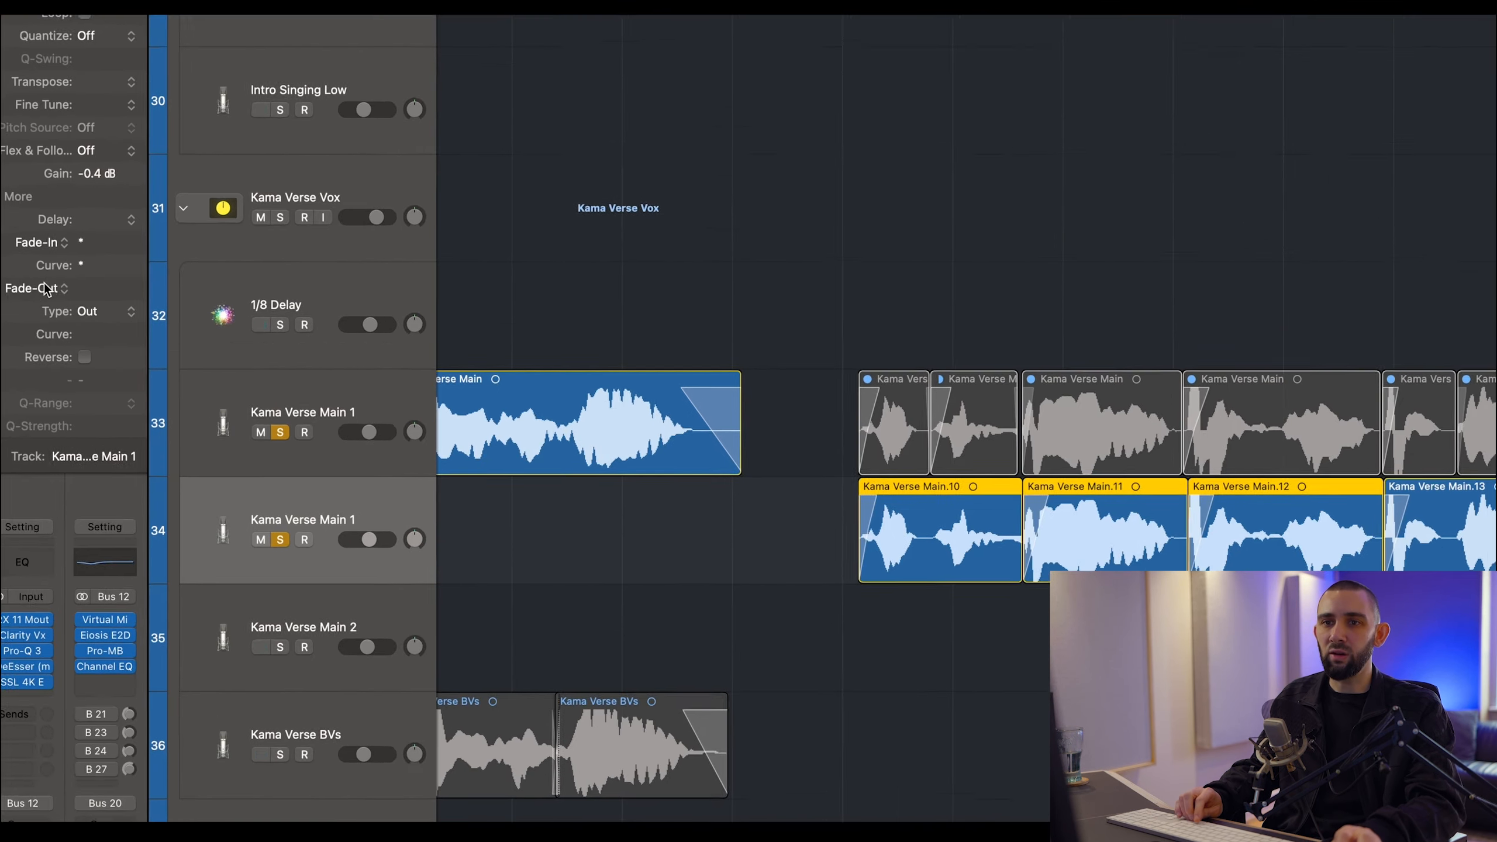
{"action": "double_click", "coordinate": [63, 285]}
{"action": "type", "text": "2"}
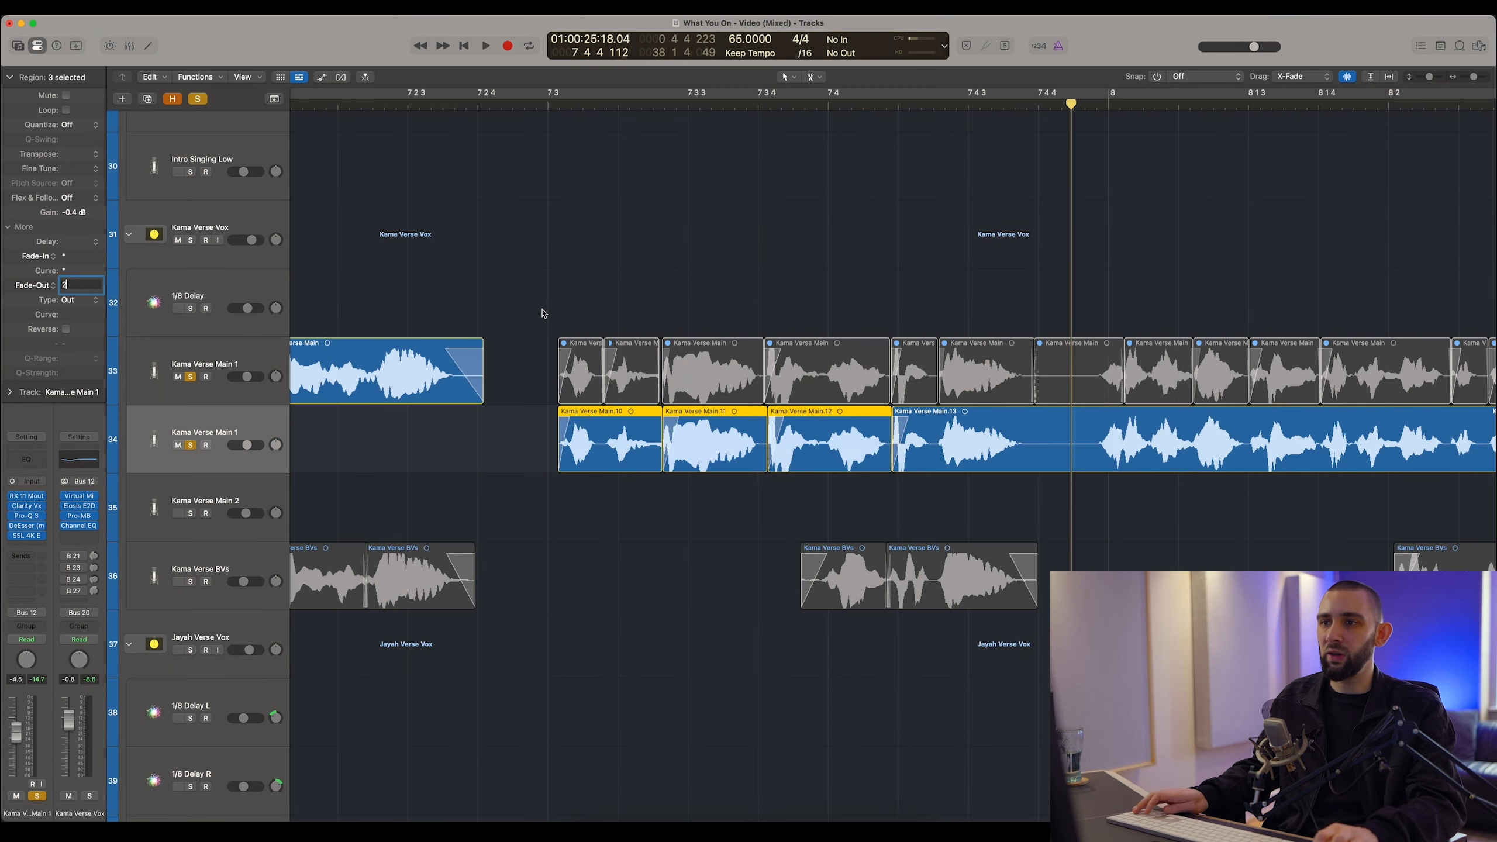
{"action": "left_click", "coordinate": [543, 313]}
Play the phrase, then give the copy's third region a fade-in of 41 with a curve of -28.
{"action": "left_click", "coordinate": [518, 104]}
{"action": "key", "text": "space"}
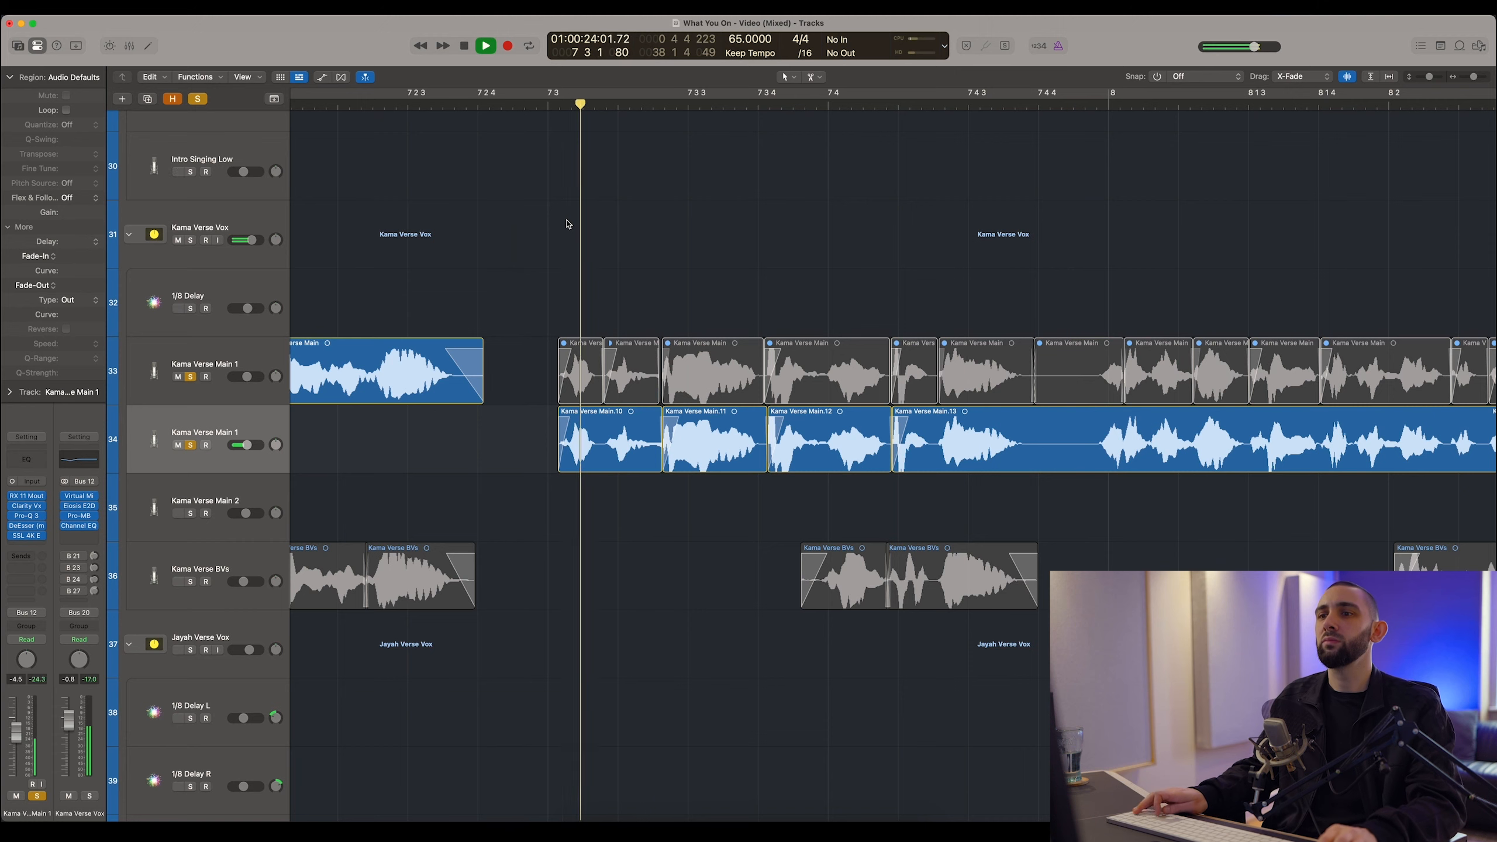
{"action": "key", "text": "space"}
{"action": "key", "text": "cmd+Right"}
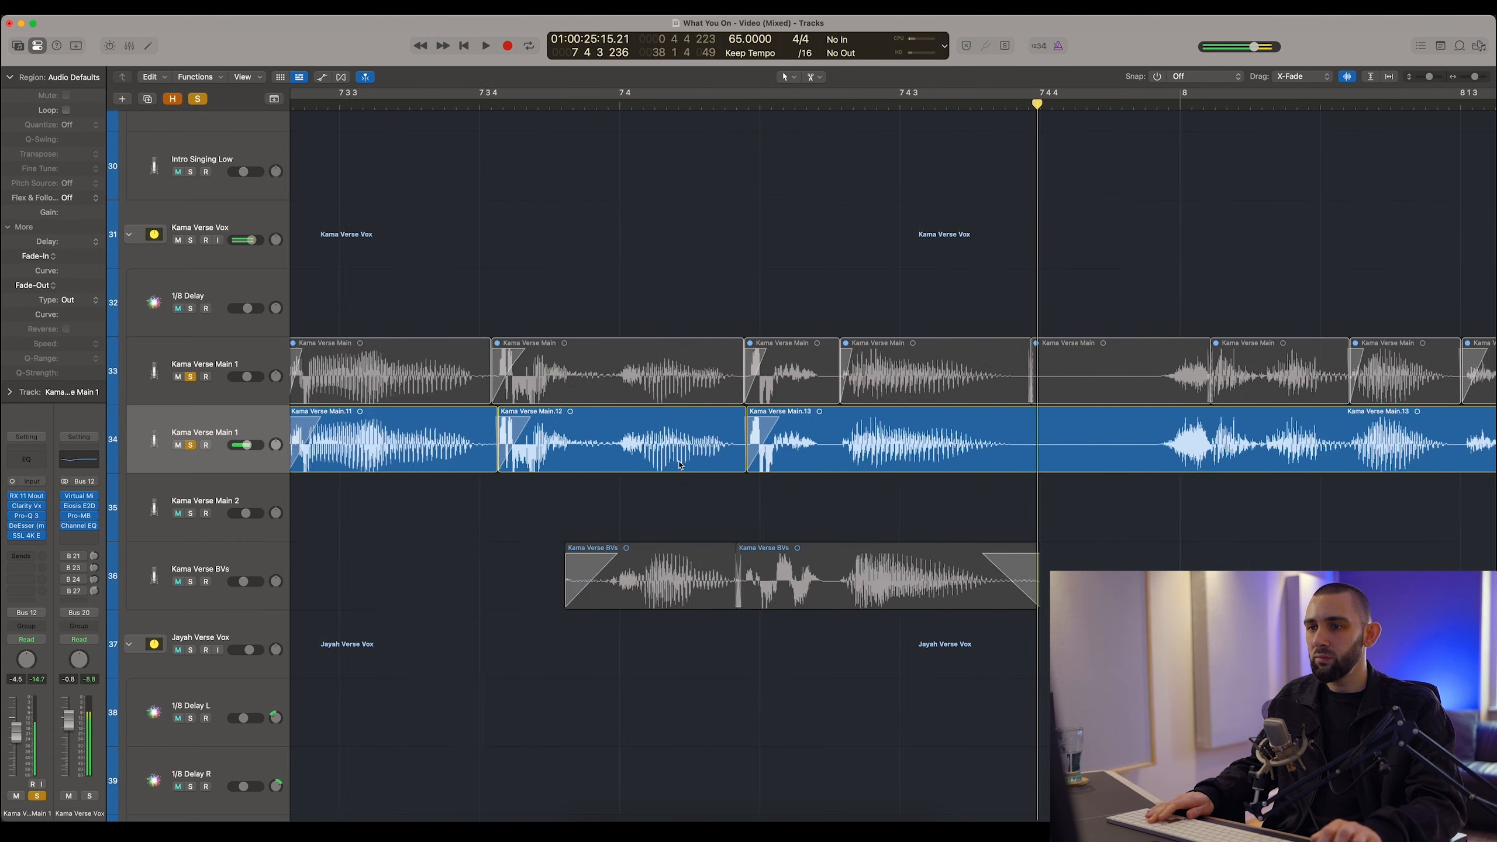
{"action": "key", "text": "super+Right"}
{"action": "scroll", "coordinate": [680, 465], "scroll_direction": "left", "scroll_amount": 10}
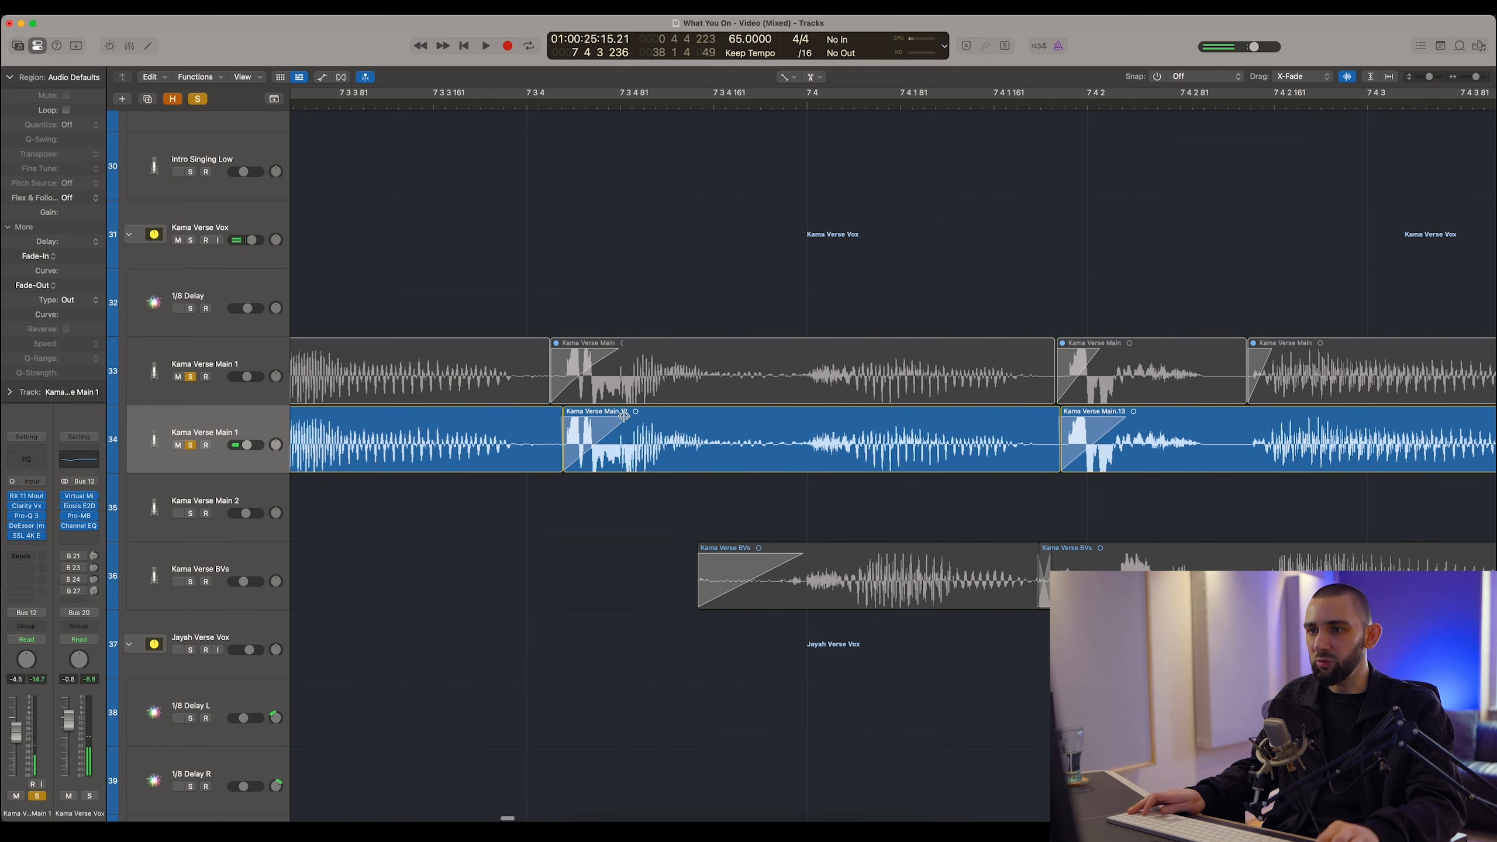
{"action": "left_click", "coordinate": [602, 415]}
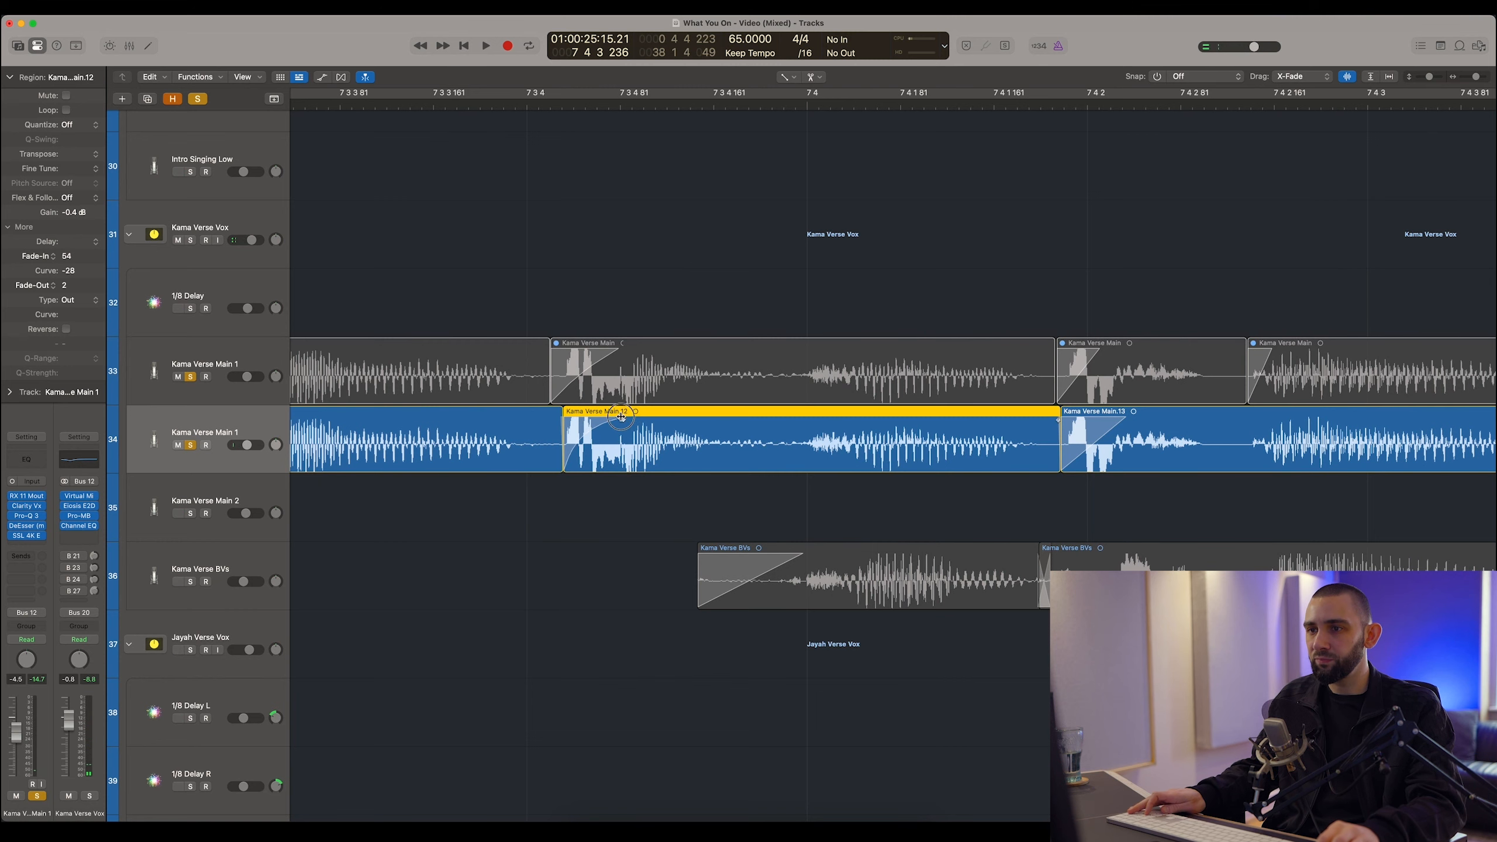
{"action": "key", "text": "space"}
{"action": "key", "text": "super+Left"}
{"action": "key", "text": "super+Left"}
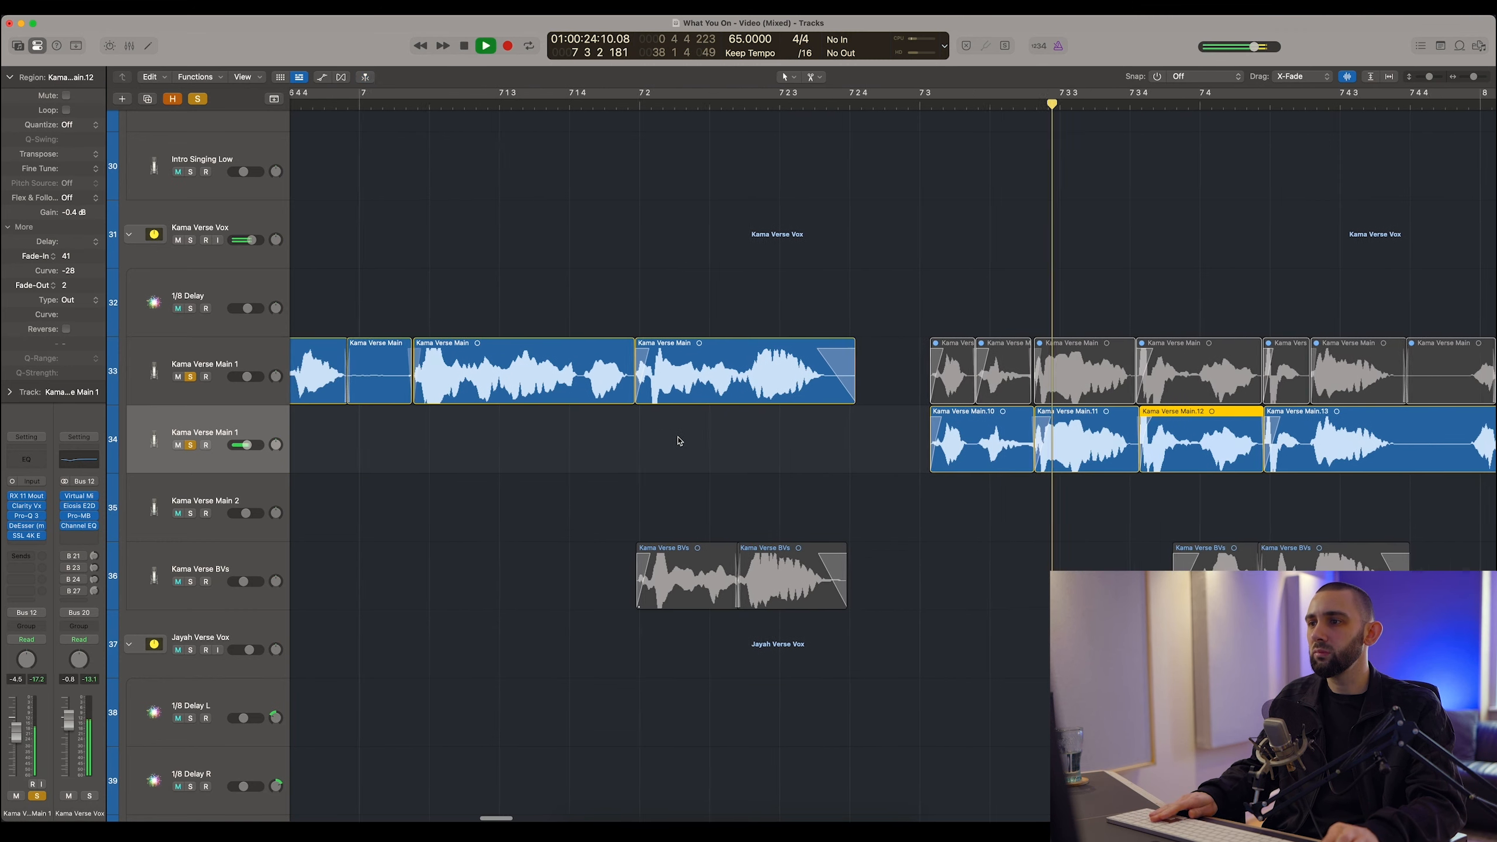
Move the cut before the copy's second region earlier, to 7 3 2 147.
{"action": "key", "text": "space"}
{"action": "key", "text": "super+Right"}
{"action": "key", "text": "super+Right"}
{"action": "scroll", "coordinate": [569, 464], "scroll_direction": "left", "scroll_amount": 3}
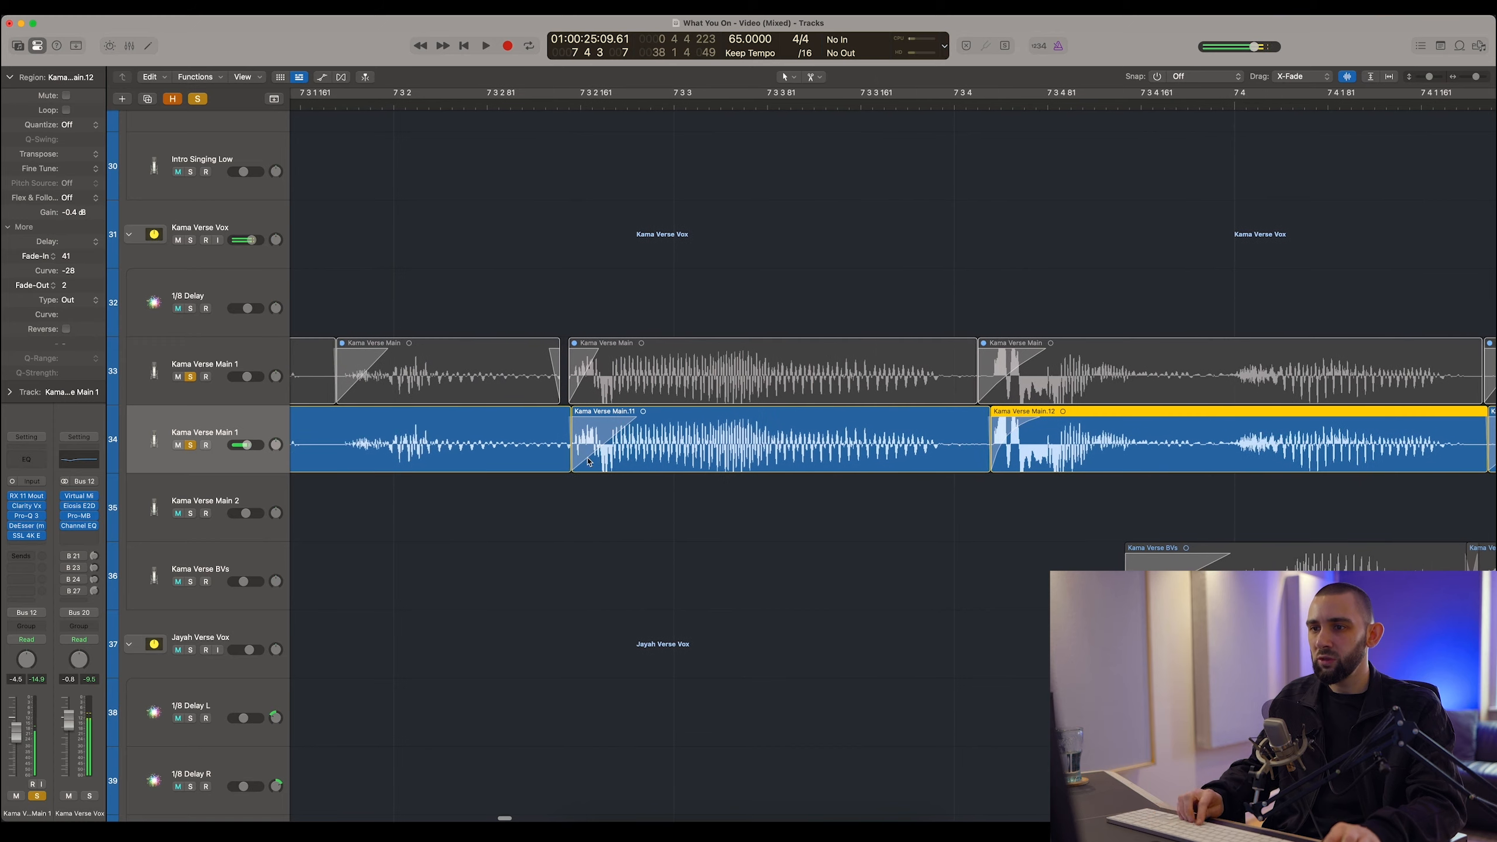
{"action": "left_click", "coordinate": [569, 464]}
{"action": "left_click", "coordinate": [574, 464]}
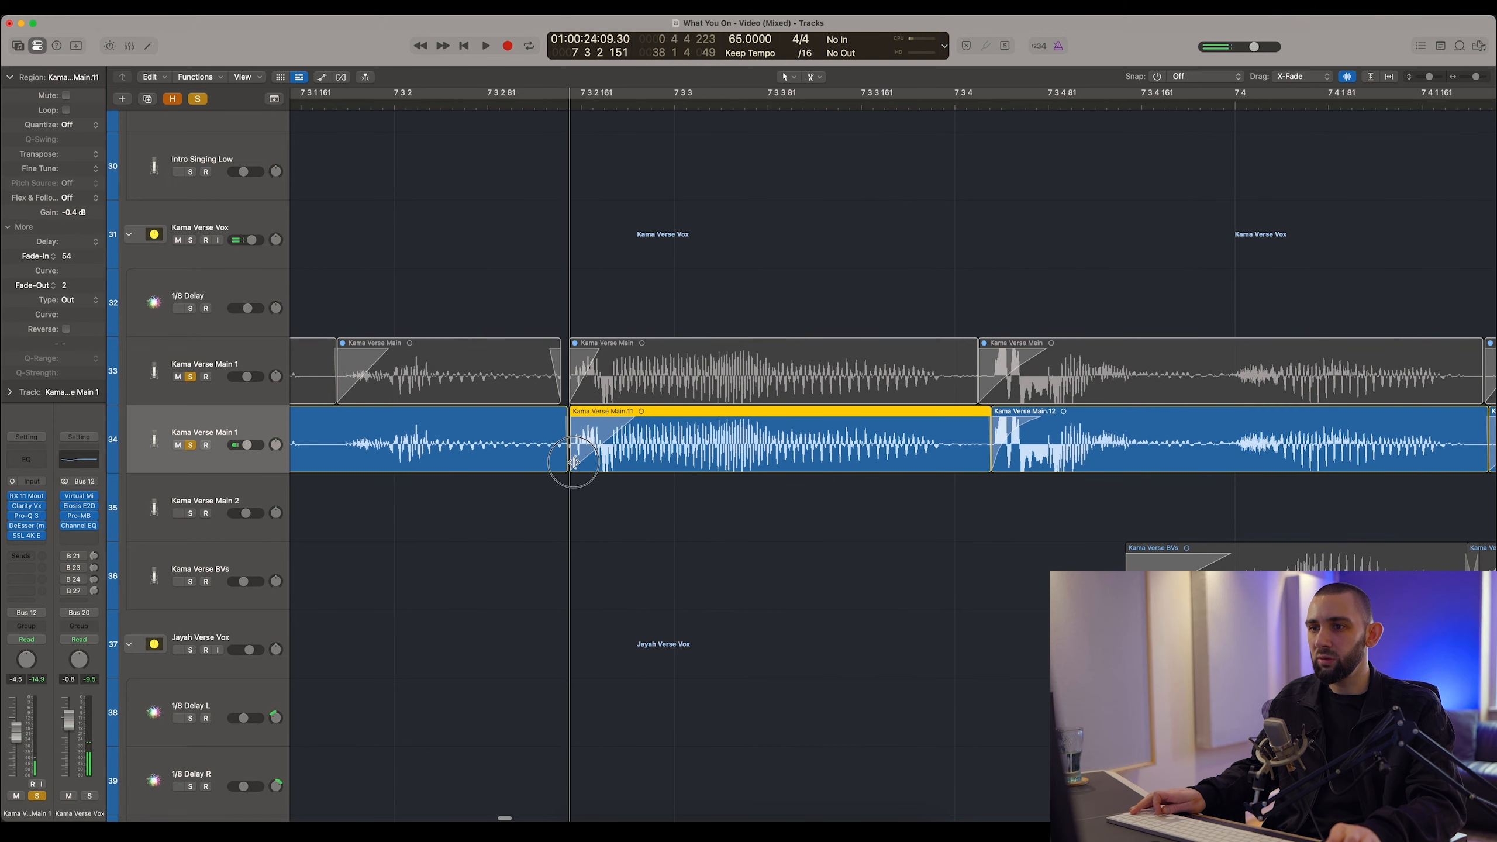
{"action": "left_click", "coordinate": [563, 464]}
{"action": "left_click", "coordinate": [570, 462]}
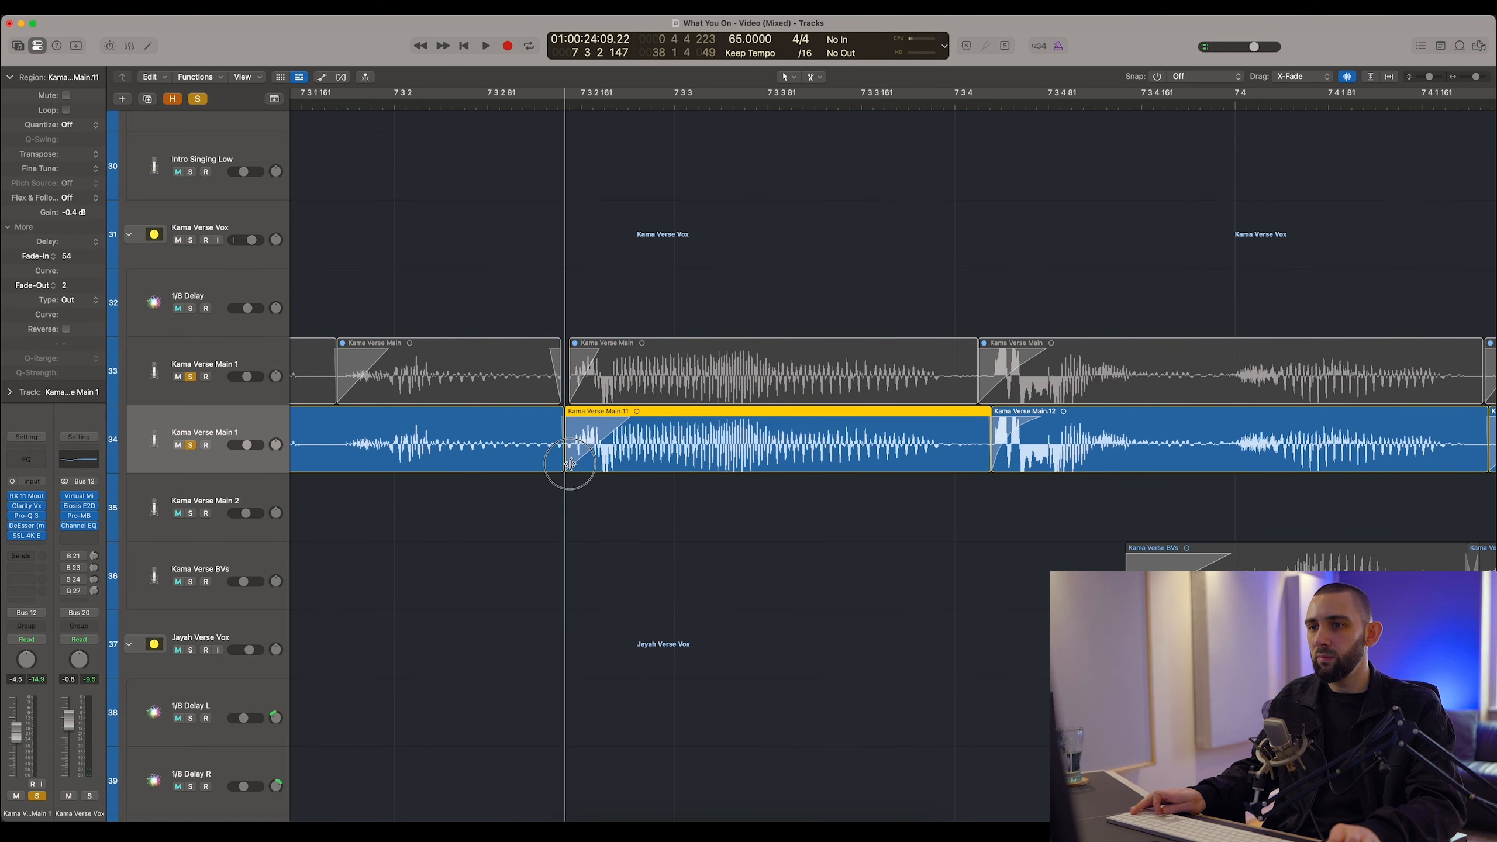
Play the phrase back to check how the copy's second word onset sounds.
{"action": "key", "text": "space"}
{"action": "key", "text": "comma"}
{"action": "key", "text": "comma"}
{"action": "scroll", "coordinate": [646, 461], "scroll_direction": "right", "scroll_amount": 8}
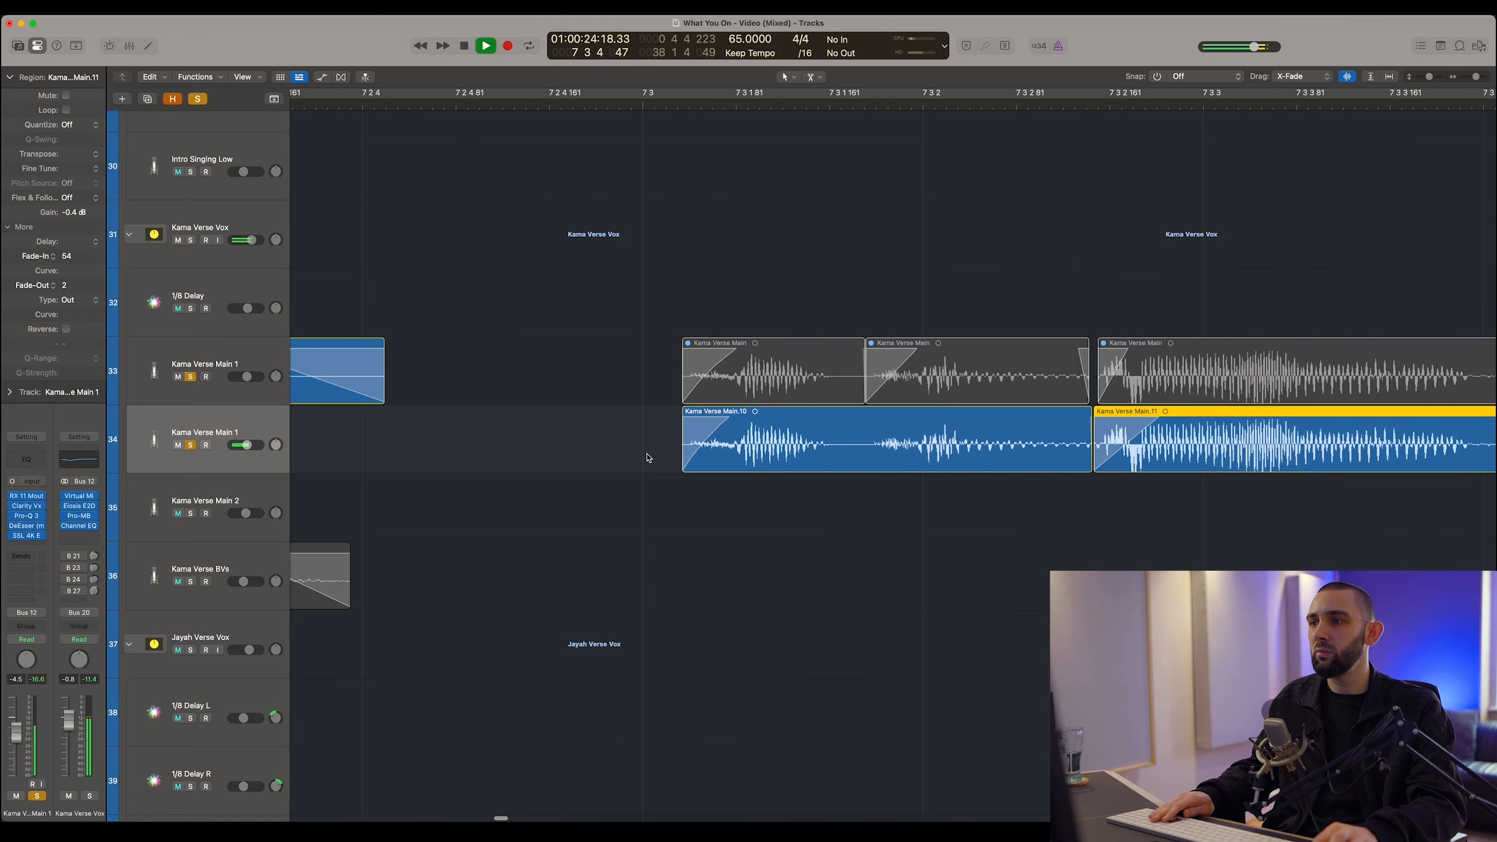
{"action": "key", "text": "super+Left"}
{"action": "key", "text": "super+Left"}
{"action": "key", "text": "space"}
{"action": "scroll", "coordinate": [695, 451], "scroll_direction": "right", "scroll_amount": 5}
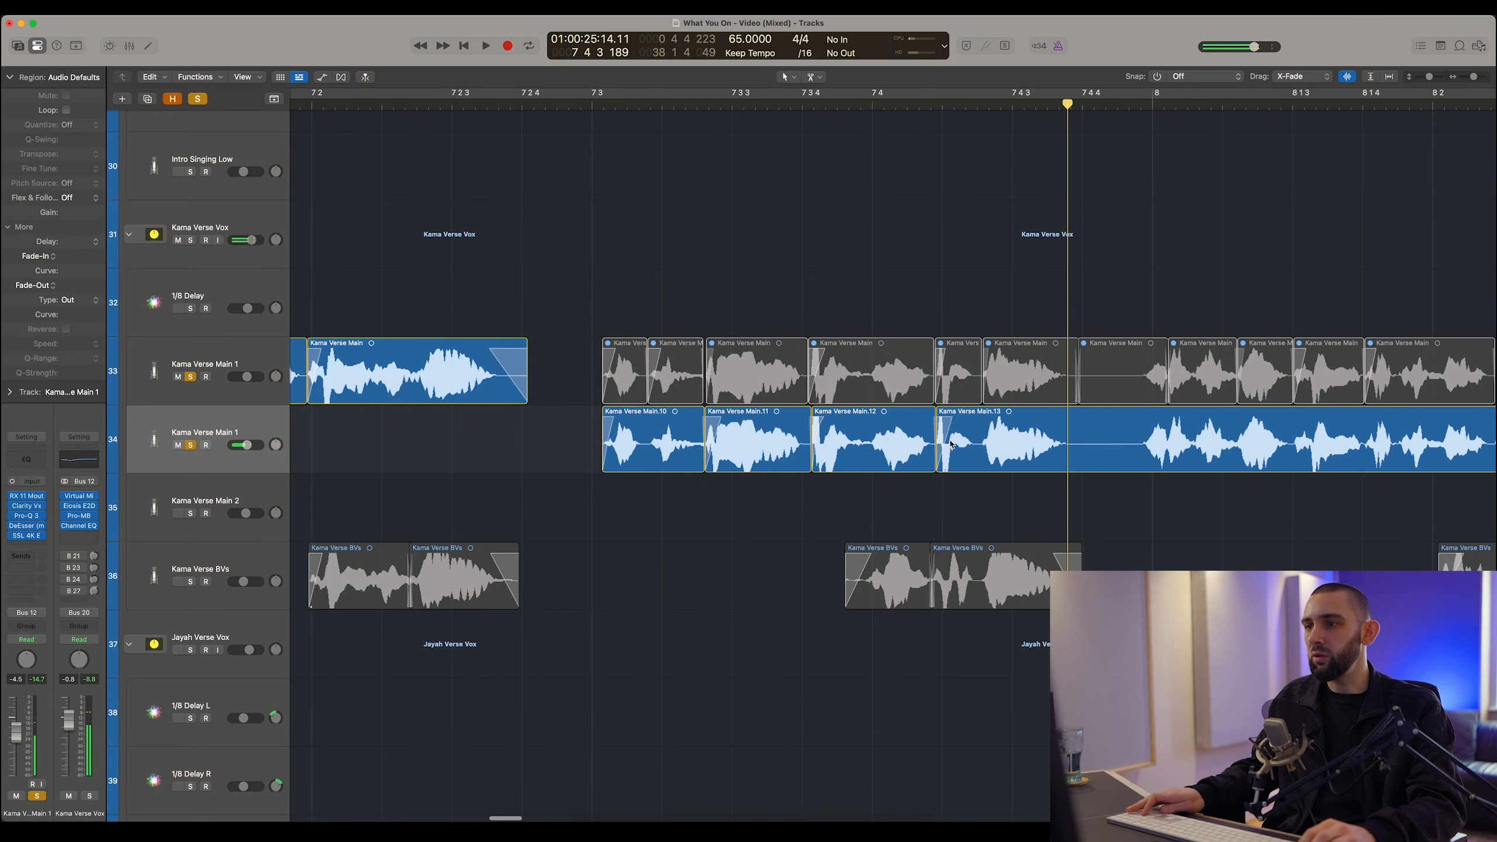
Shorten the fade-in of the copy's fourth region to 44 and play the phrase back.
{"action": "left_click", "coordinate": [952, 418]}
{"action": "double_click", "coordinate": [587, 107]}
{"action": "key", "text": "super+Right"}
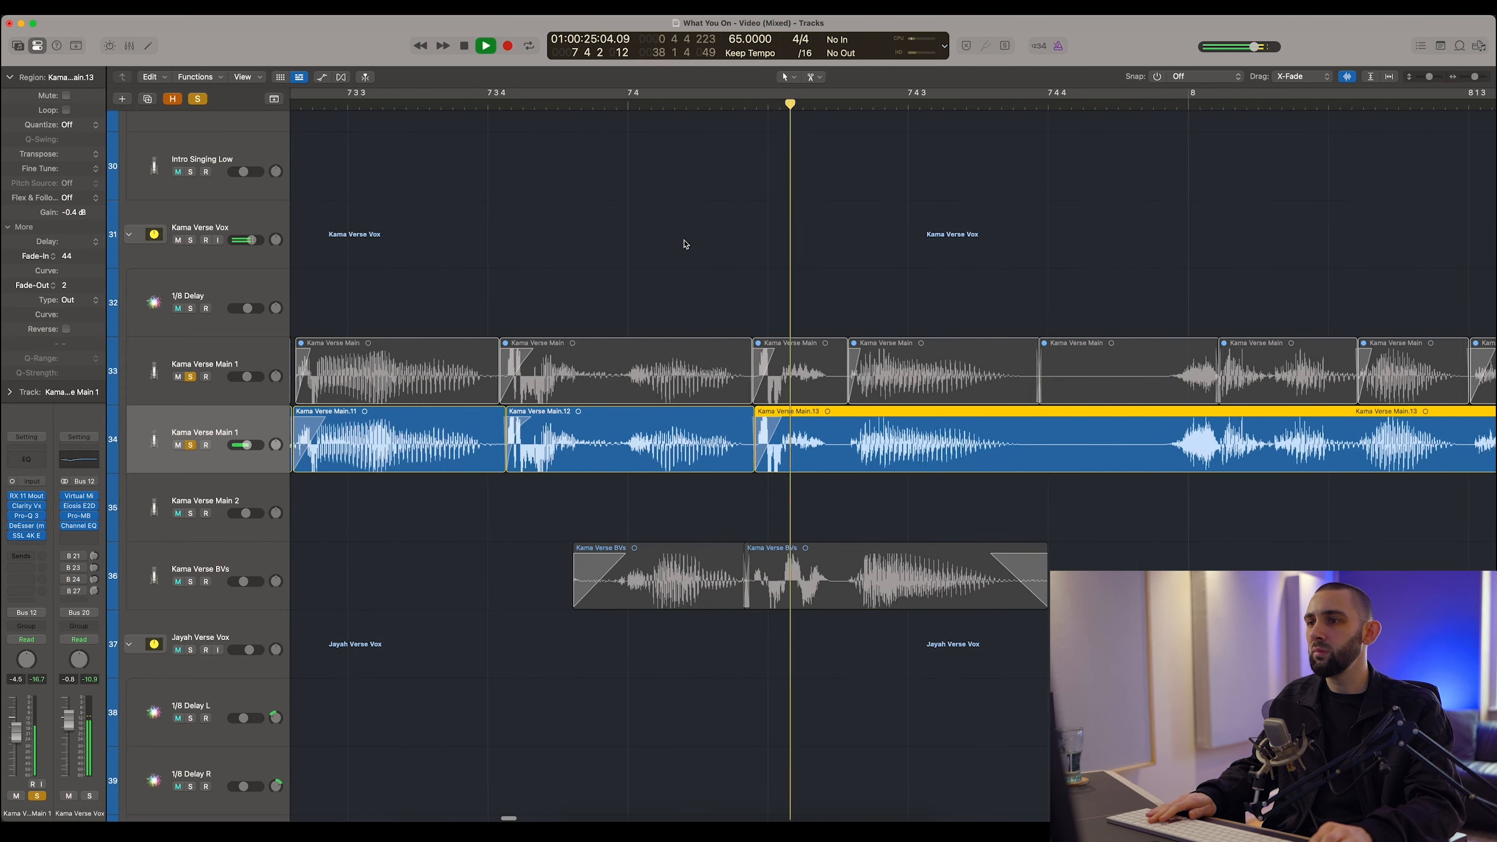
Split the rest of the copy at three word onsets between 8 1 3 and 8 2 3, adding fade-ins of 56, 25 and 42, and play it back.
{"action": "left_click", "coordinate": [794, 466]}
{"action": "left_click", "coordinate": [1277, 454]}
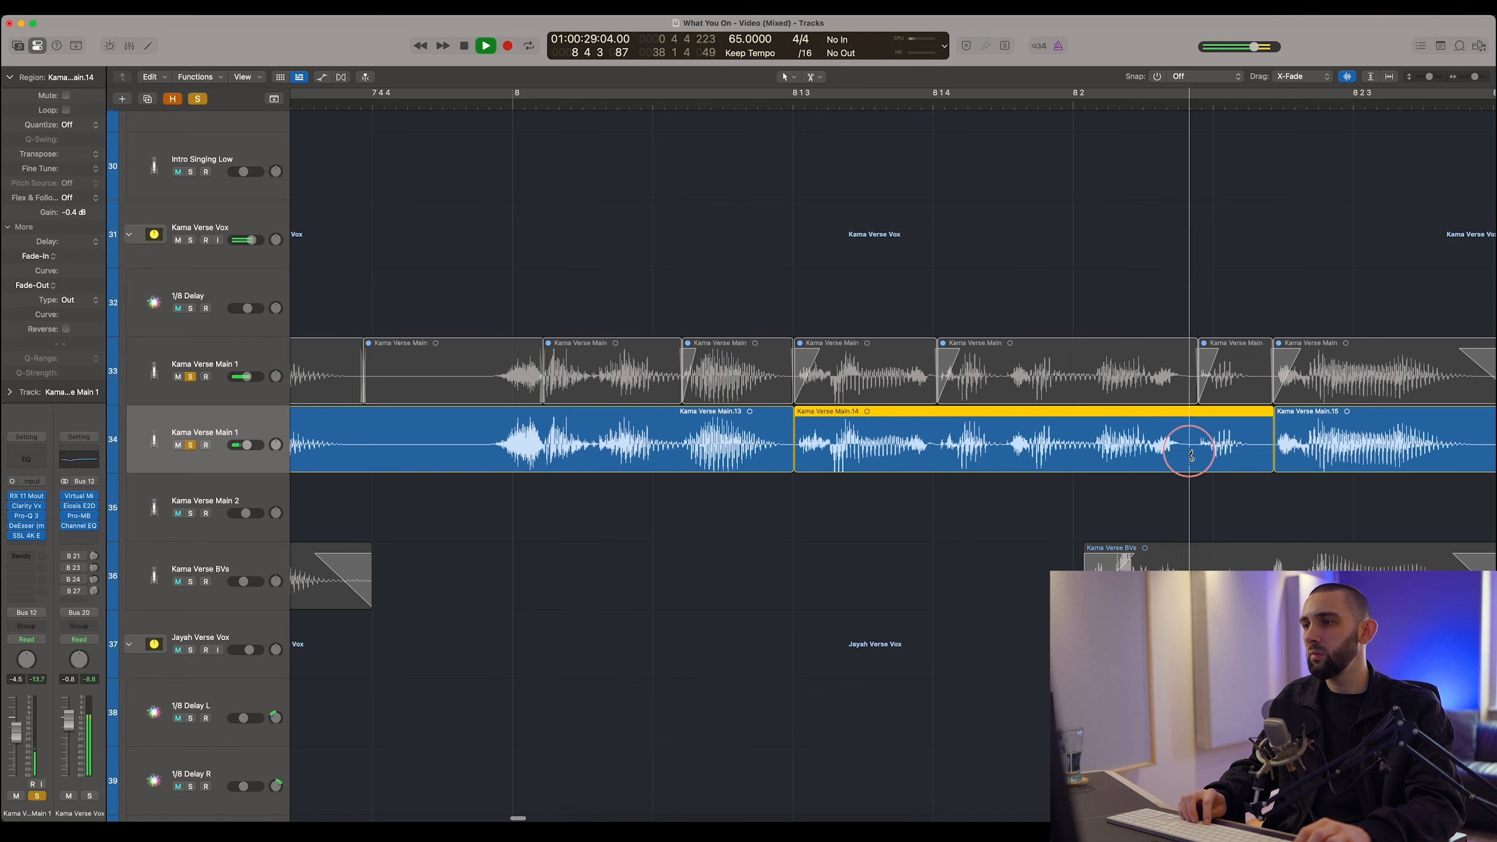
{"action": "left_click", "coordinate": [1198, 463]}
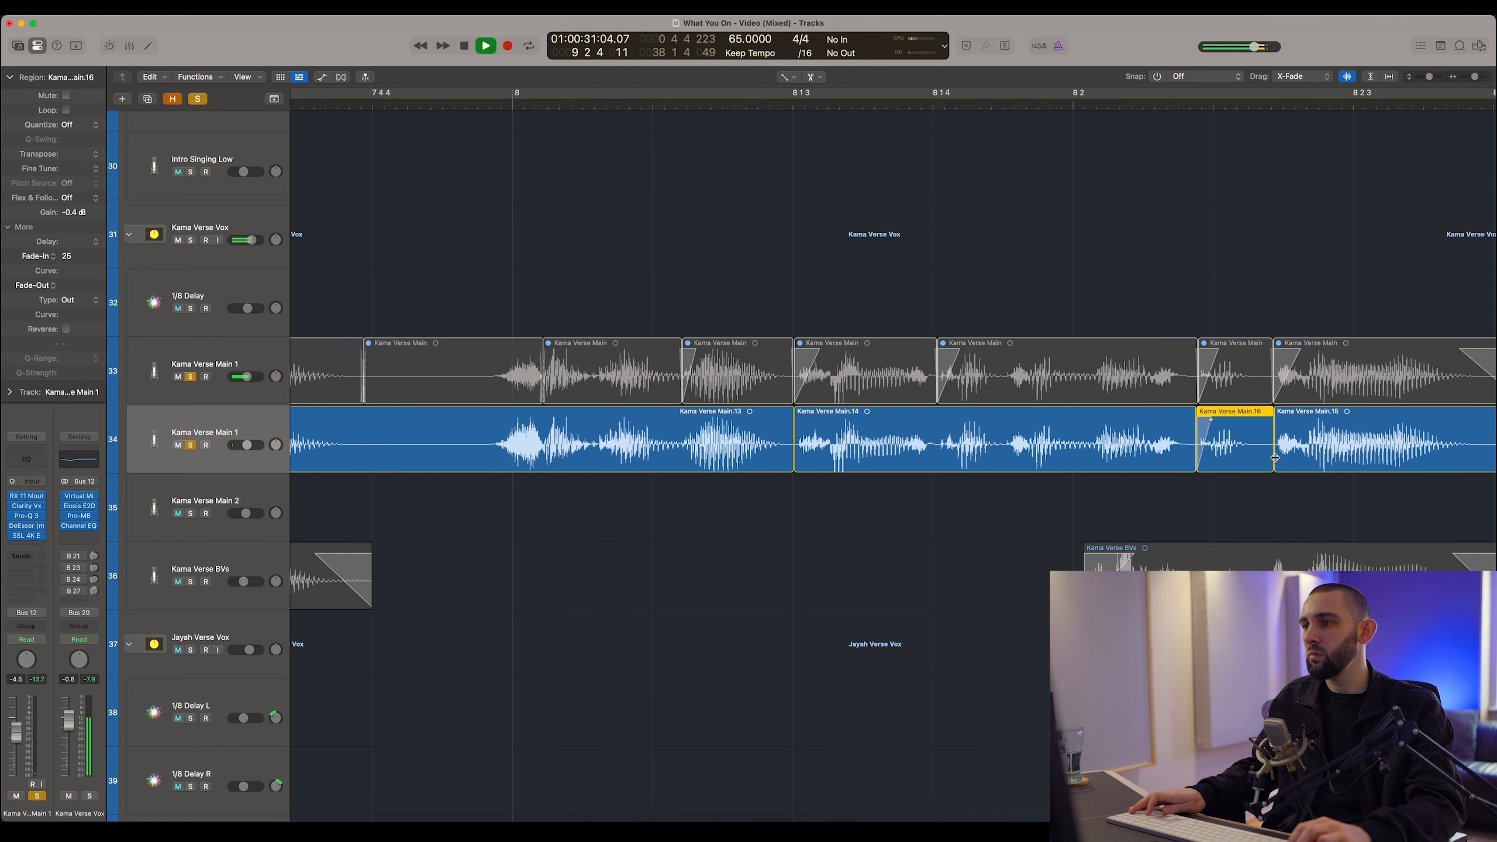
{"action": "left_click", "coordinate": [1295, 462]}
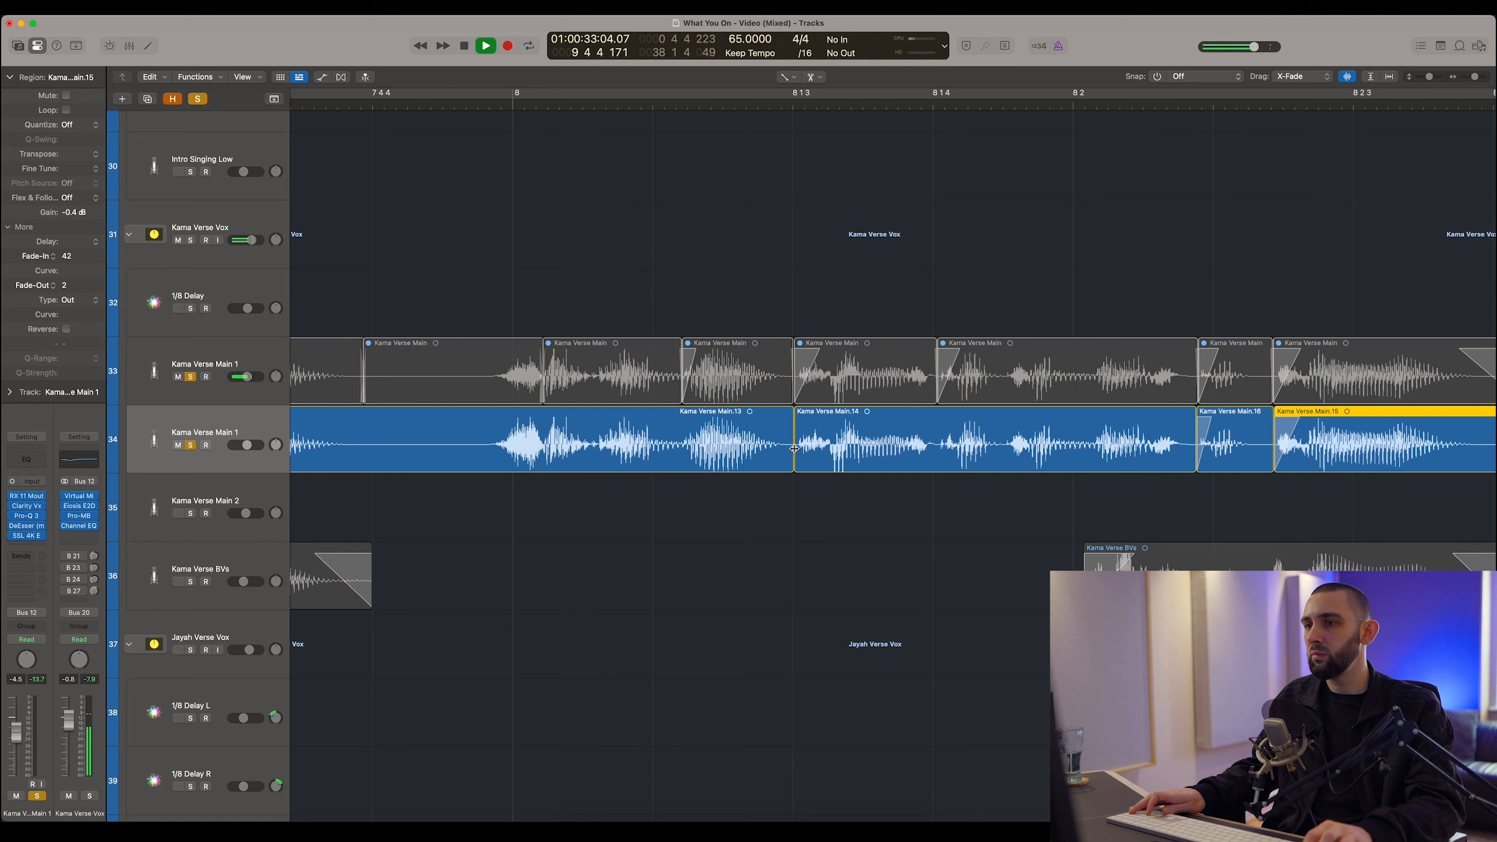
{"action": "left_click_drag", "start_coordinate": [794, 449], "coordinate": [828, 452]}
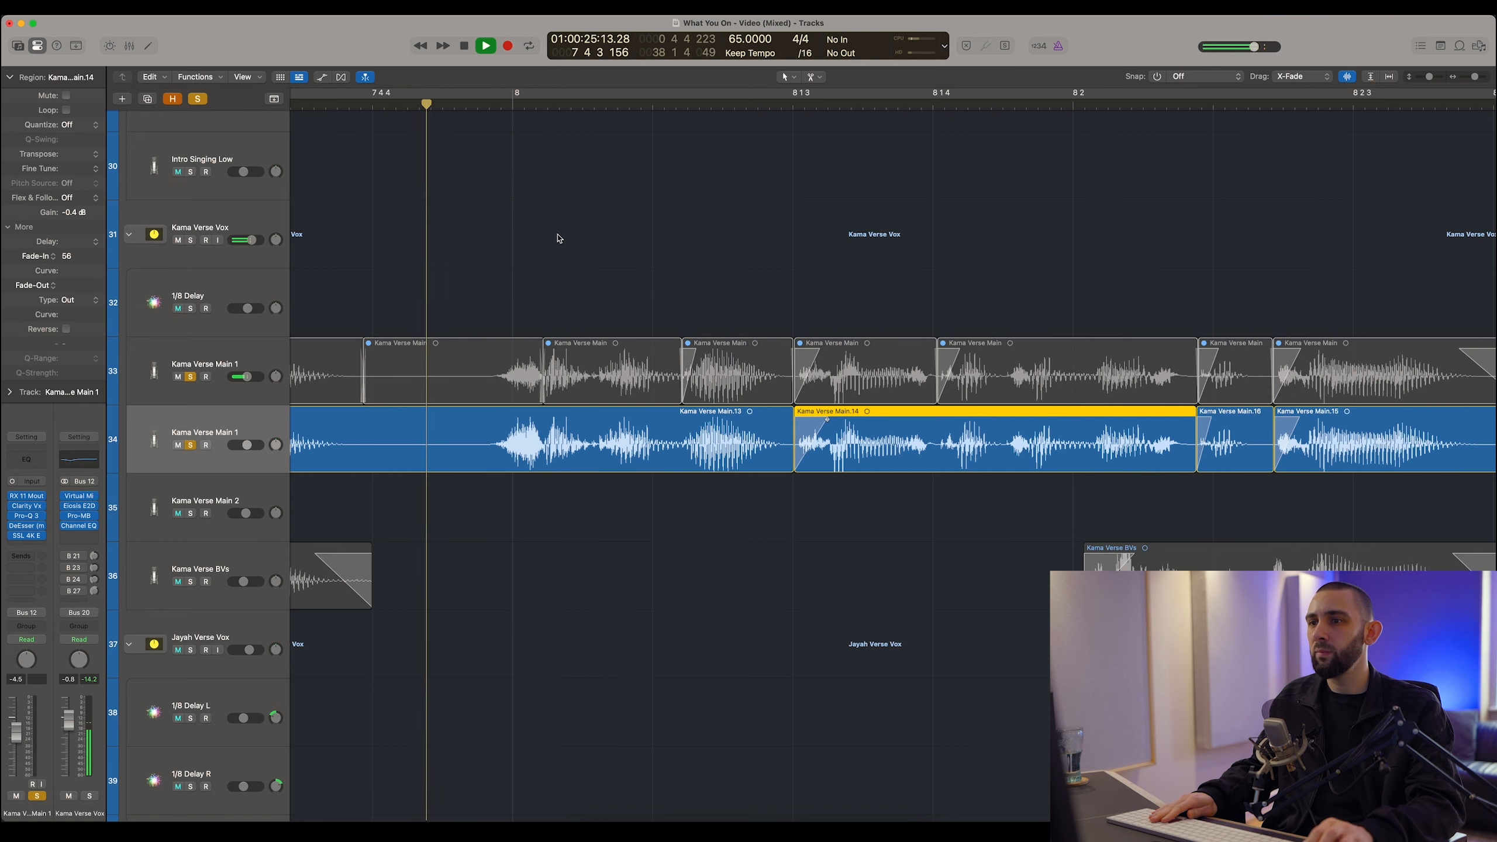
{"action": "key", "text": "super+Left"}
{"action": "key", "text": "space"}
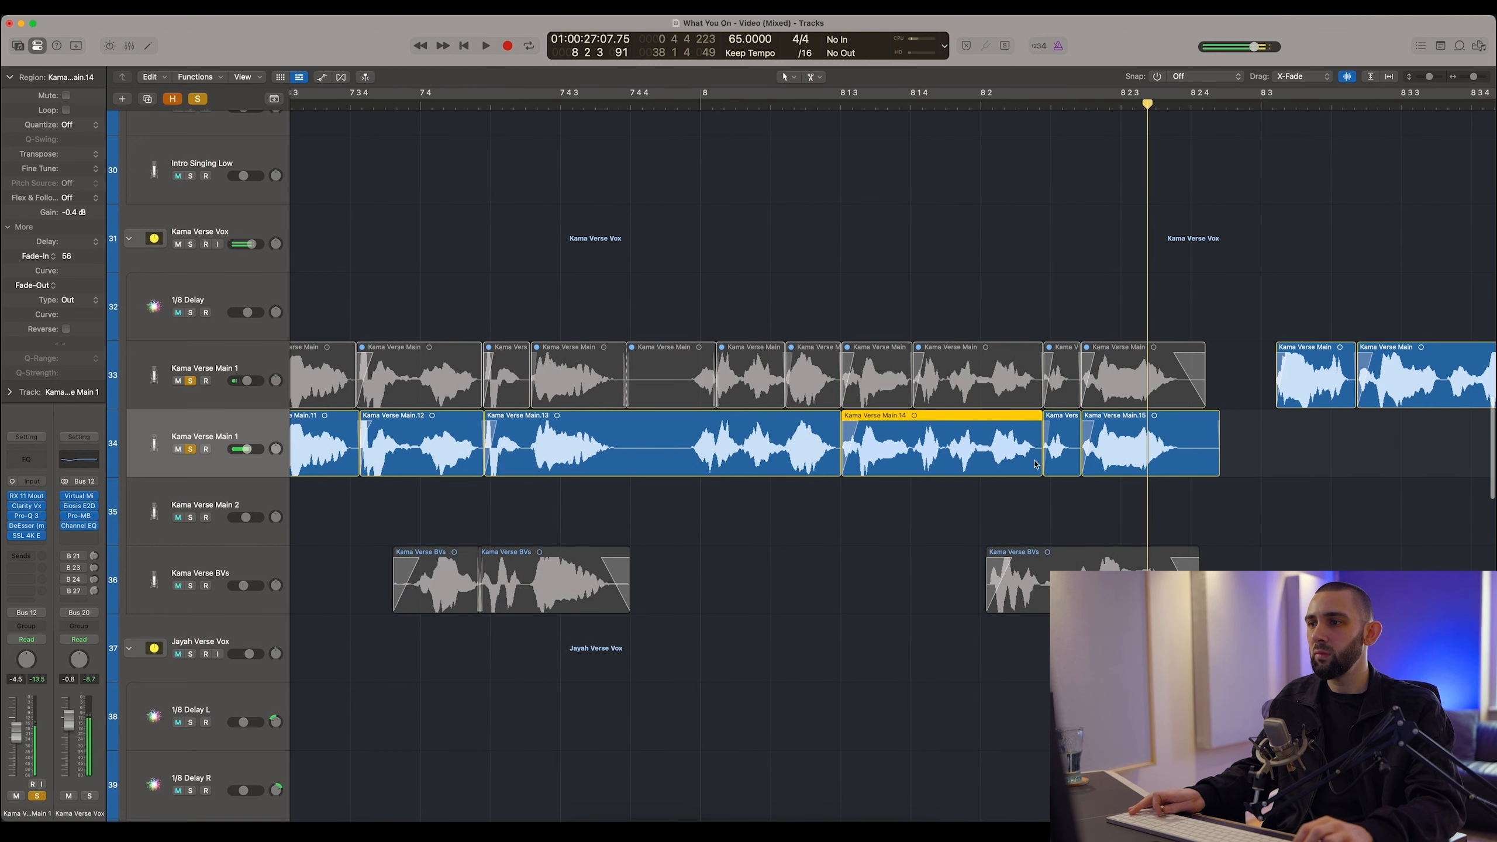
Replace the copy's split regions with its first region extended across the whole phrase, and play it back.
{"action": "scroll", "coordinate": [614, 338], "scroll_direction": "left", "scroll_amount": 5}
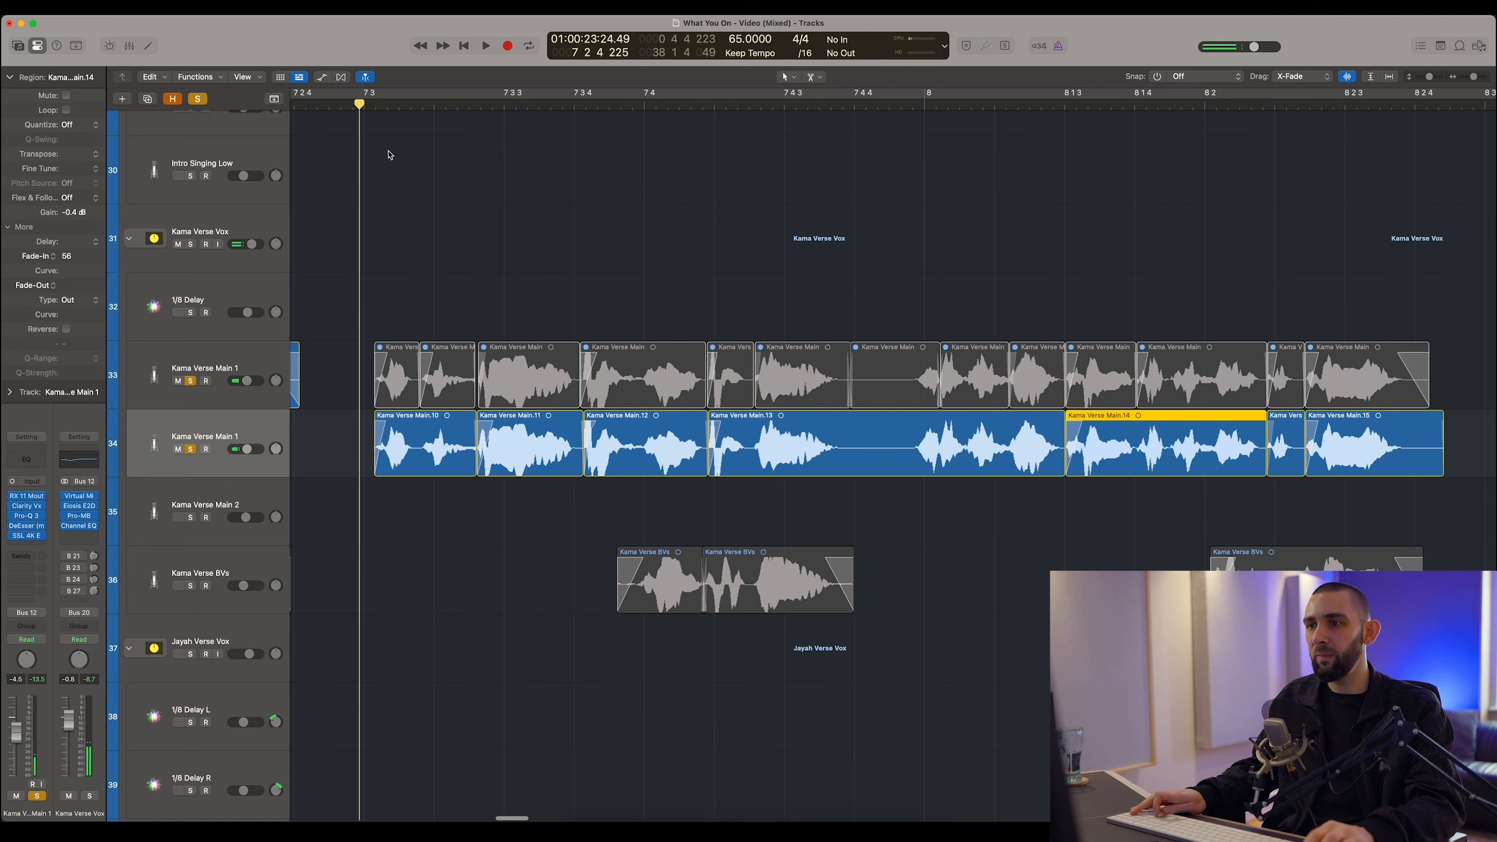
{"action": "mouse_move", "coordinate": [1368, 484]}
{"action": "left_mouse_down"}
{"action": "mouse_move", "coordinate": [472, 479]}
{"action": "mouse_move", "coordinate": [1386, 466]}
{"action": "left_mouse_up"}
{"action": "key", "text": "Delete"}
{"action": "key", "text": "space"}
{"action": "scroll", "coordinate": [1253, 334], "scroll_direction": "left", "scroll_amount": 10}
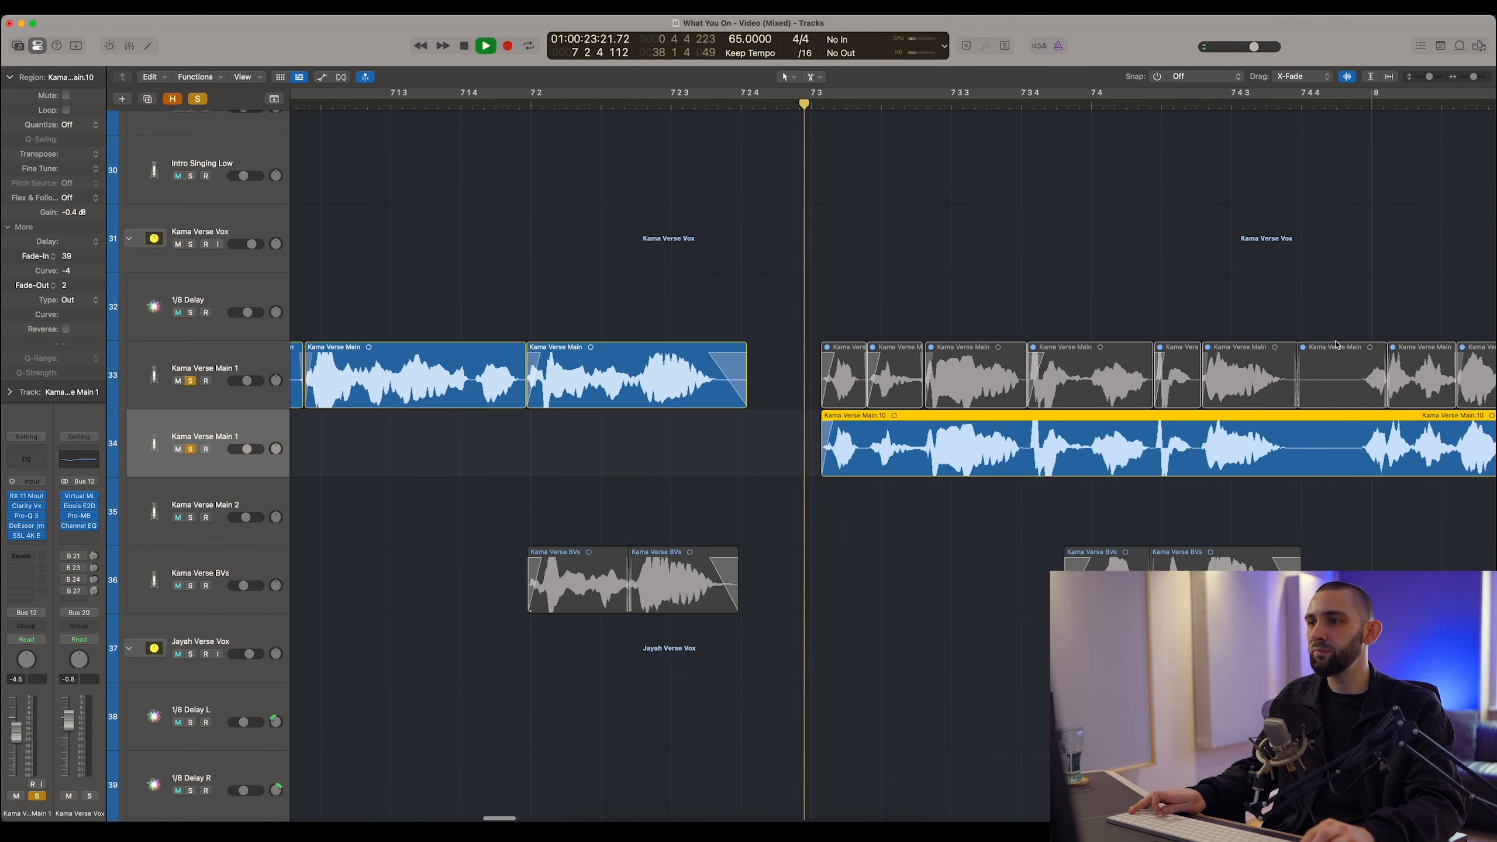
{"action": "key", "text": "super+Left"}
{"action": "scroll", "coordinate": [1214, 335], "scroll_direction": "right", "scroll_amount": 3}
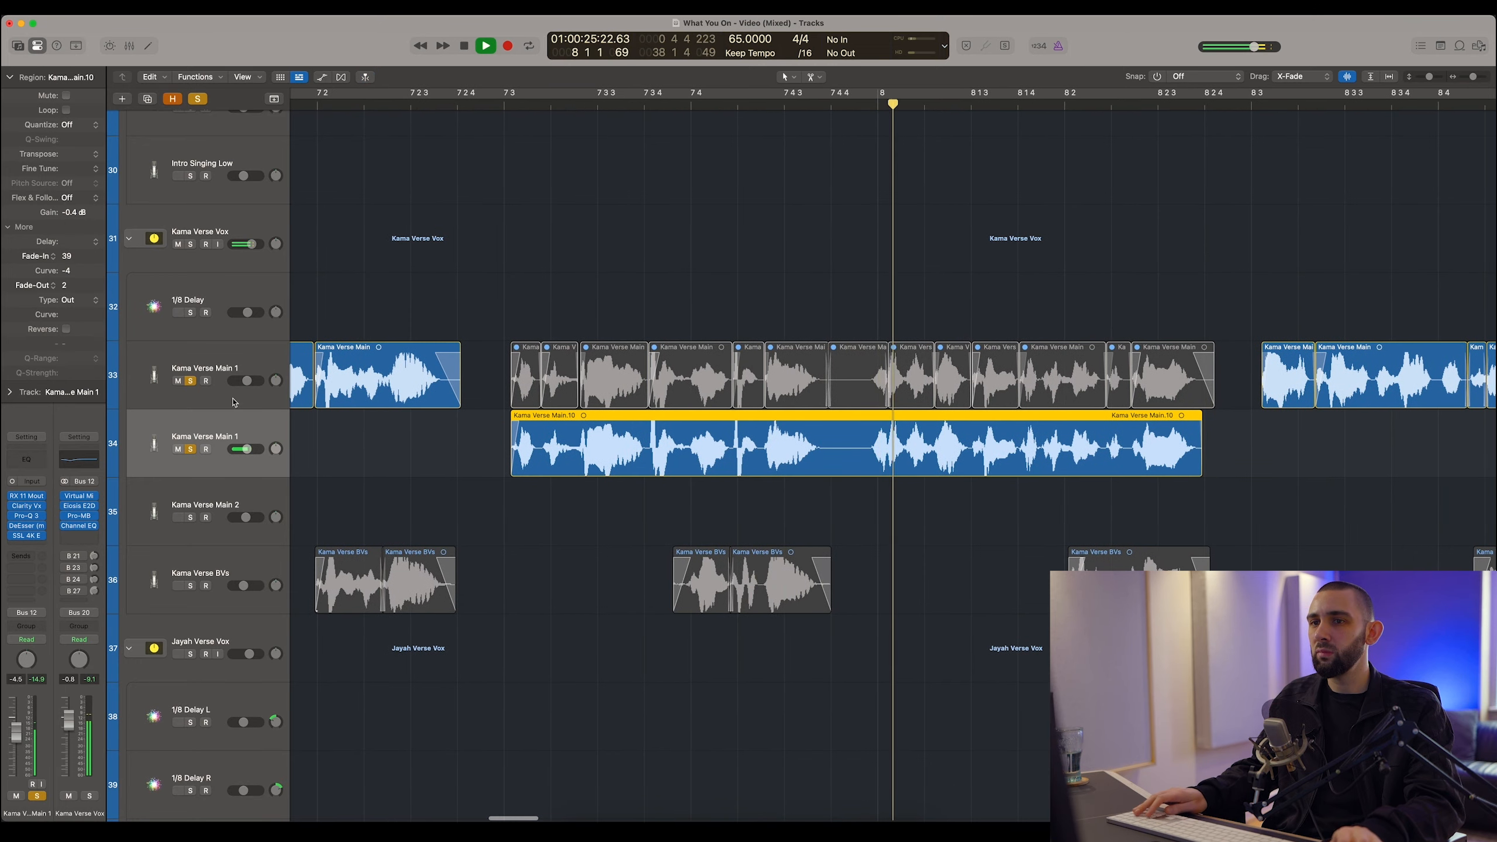
Unmute the 13 cut regions of the original phrase and play only the uncut copy's track soloed.
{"action": "left_click_drag", "start_coordinate": [502, 328], "coordinate": [1126, 384]}
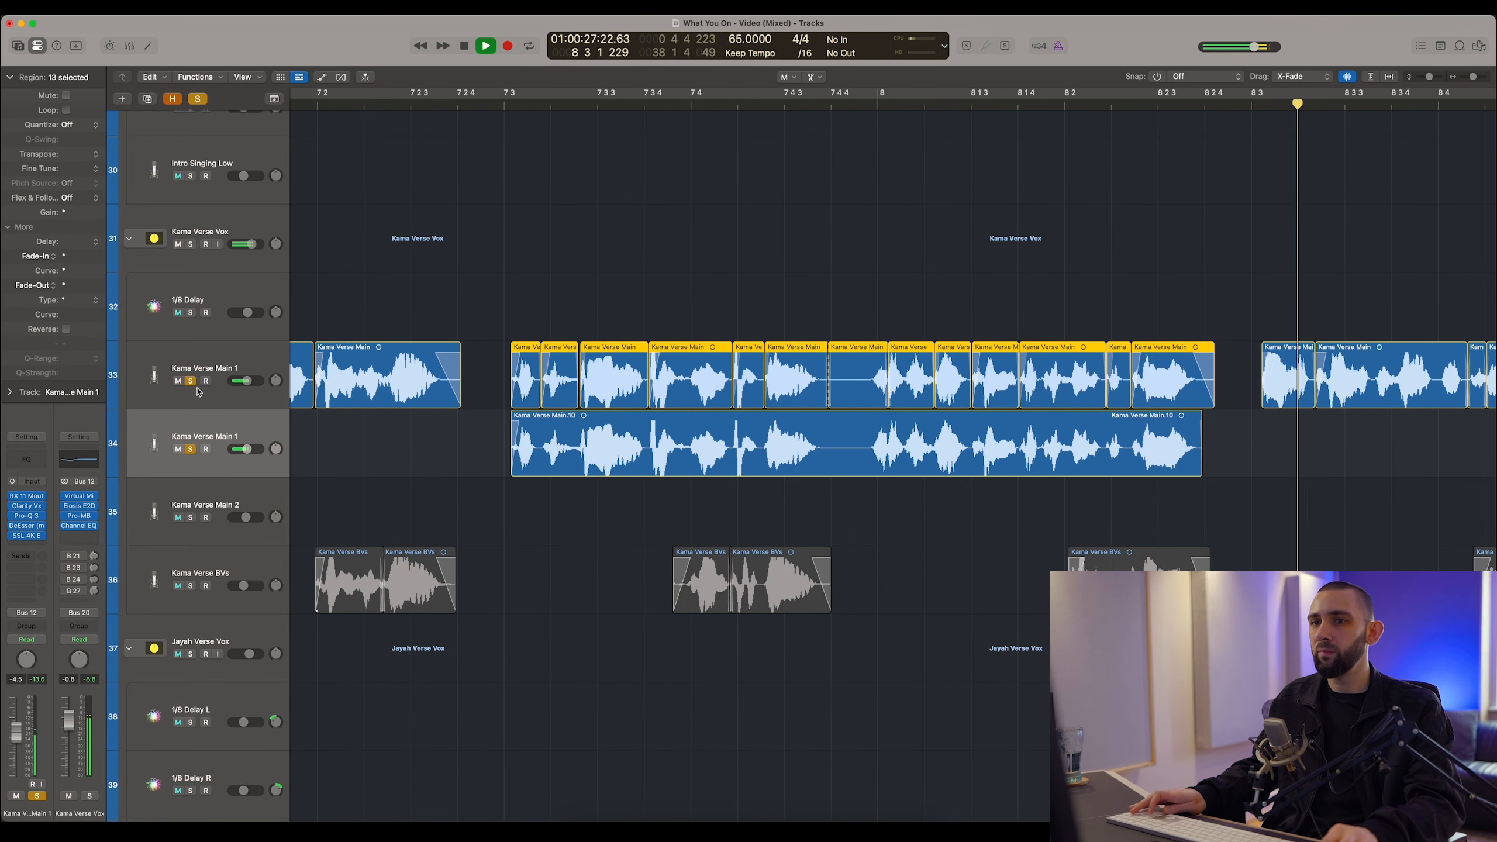
{"action": "left_click", "coordinate": [192, 381]}
{"action": "key", "text": "space"}
{"action": "key", "text": "space"}
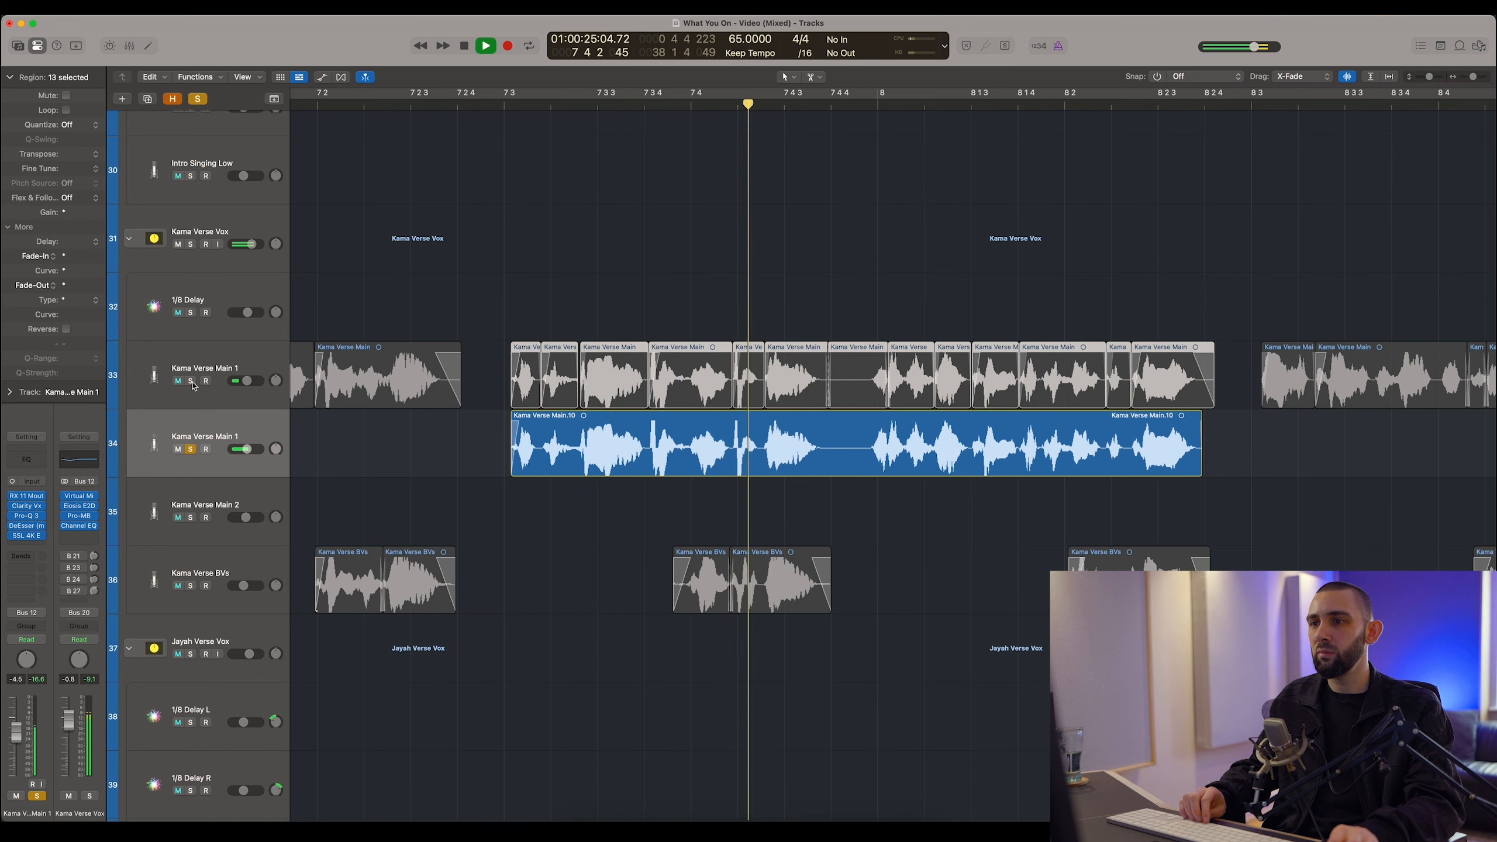
Solo only the track with the cut and faded regions and play the phrase for comparison.
{"action": "left_click", "coordinate": [191, 381], "text": "alt"}
{"action": "key", "text": "space"}
{"action": "key", "text": "space"}
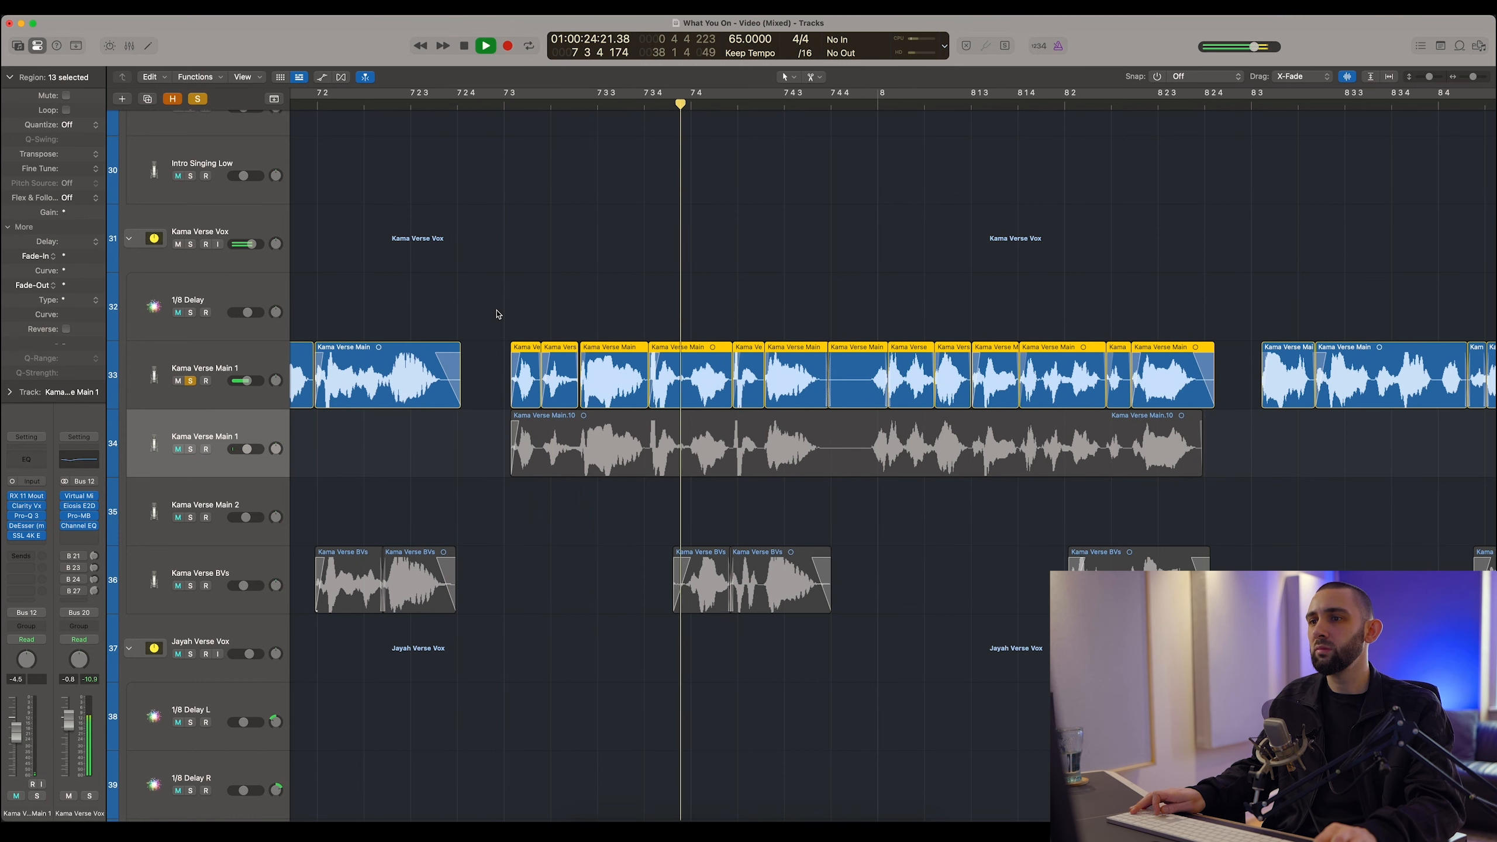
{"action": "key", "text": "super+Left"}
{"action": "key", "text": "space"}
Delete the uncut copy of the phrase from the lower Kama Verse Main 1 track.
{"action": "left_click", "coordinate": [573, 426]}
{"action": "left_click", "coordinate": [596, 426]}
{"action": "key", "text": "Delete"}
{"action": "scroll", "coordinate": [634, 435], "scroll_direction": "left", "scroll_amount": 5}
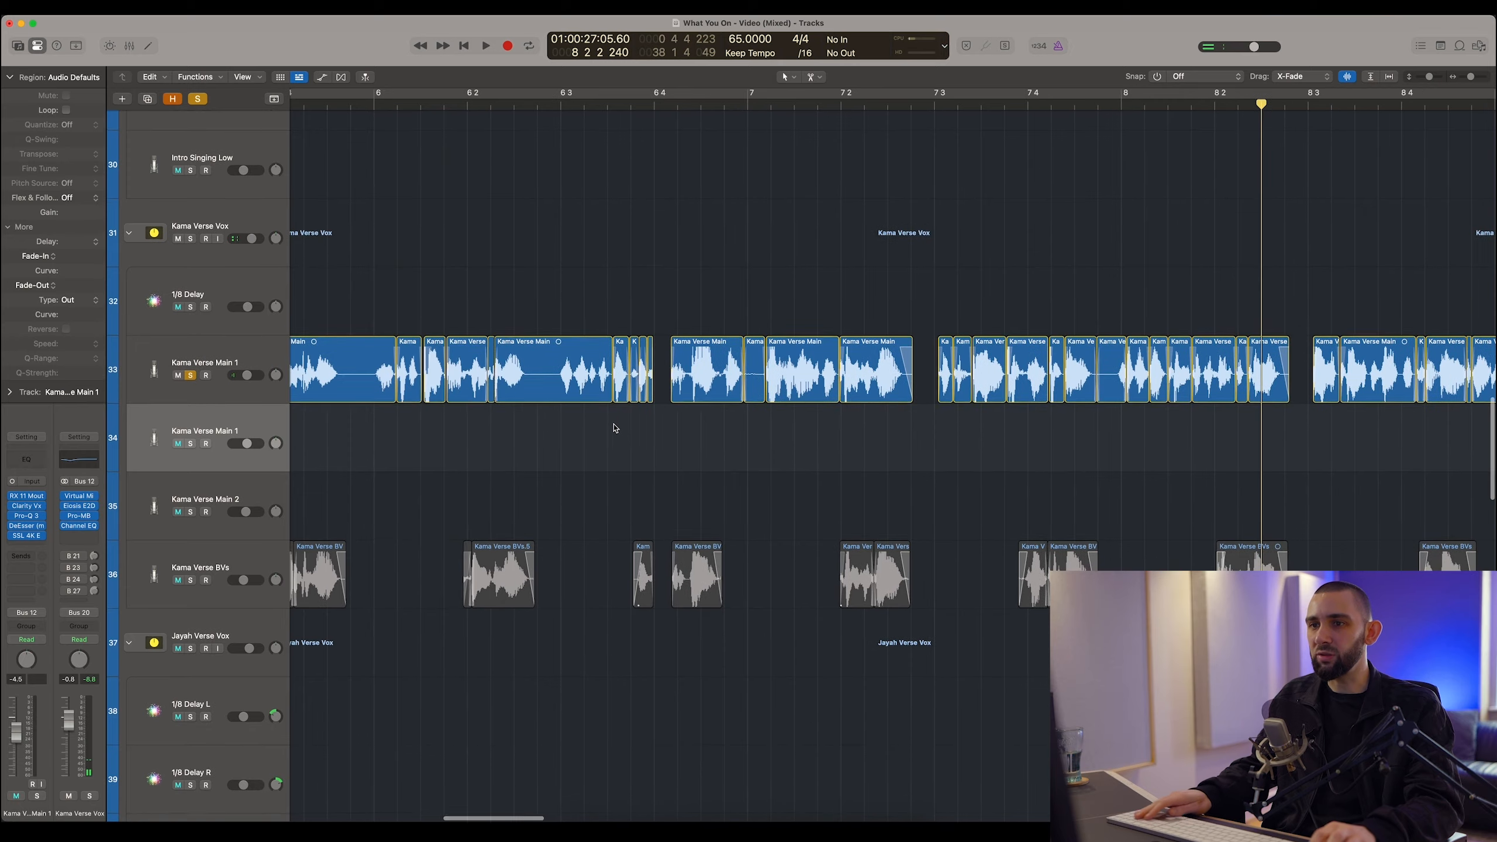
Place the playhead at 11 2 4 and play back the densely cut verse section.
{"action": "scroll", "coordinate": [610, 433], "scroll_direction": "left", "scroll_amount": 6}
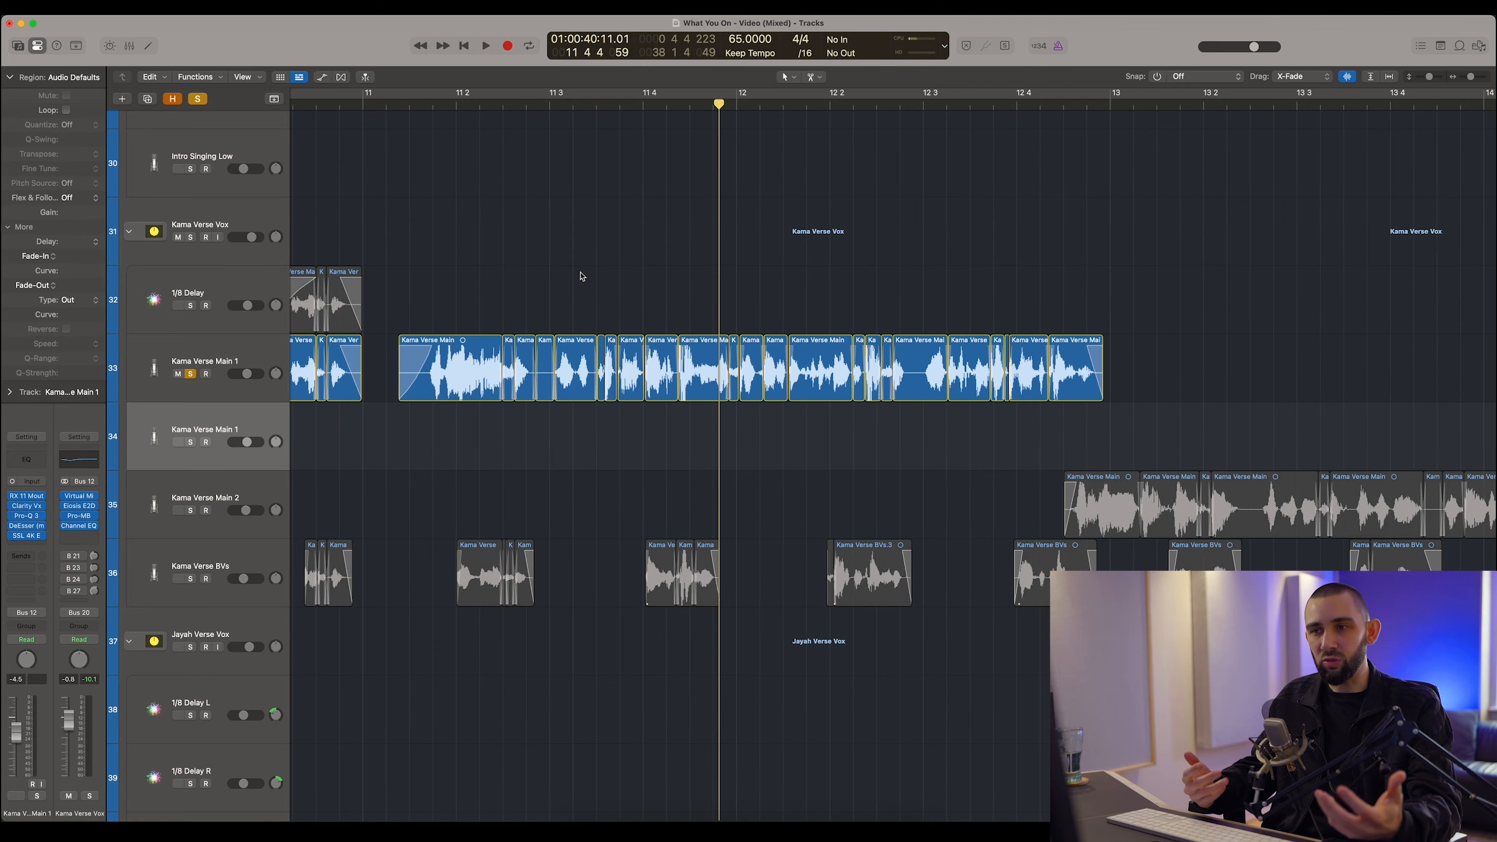
{"action": "left_click", "coordinate": [535, 109]}
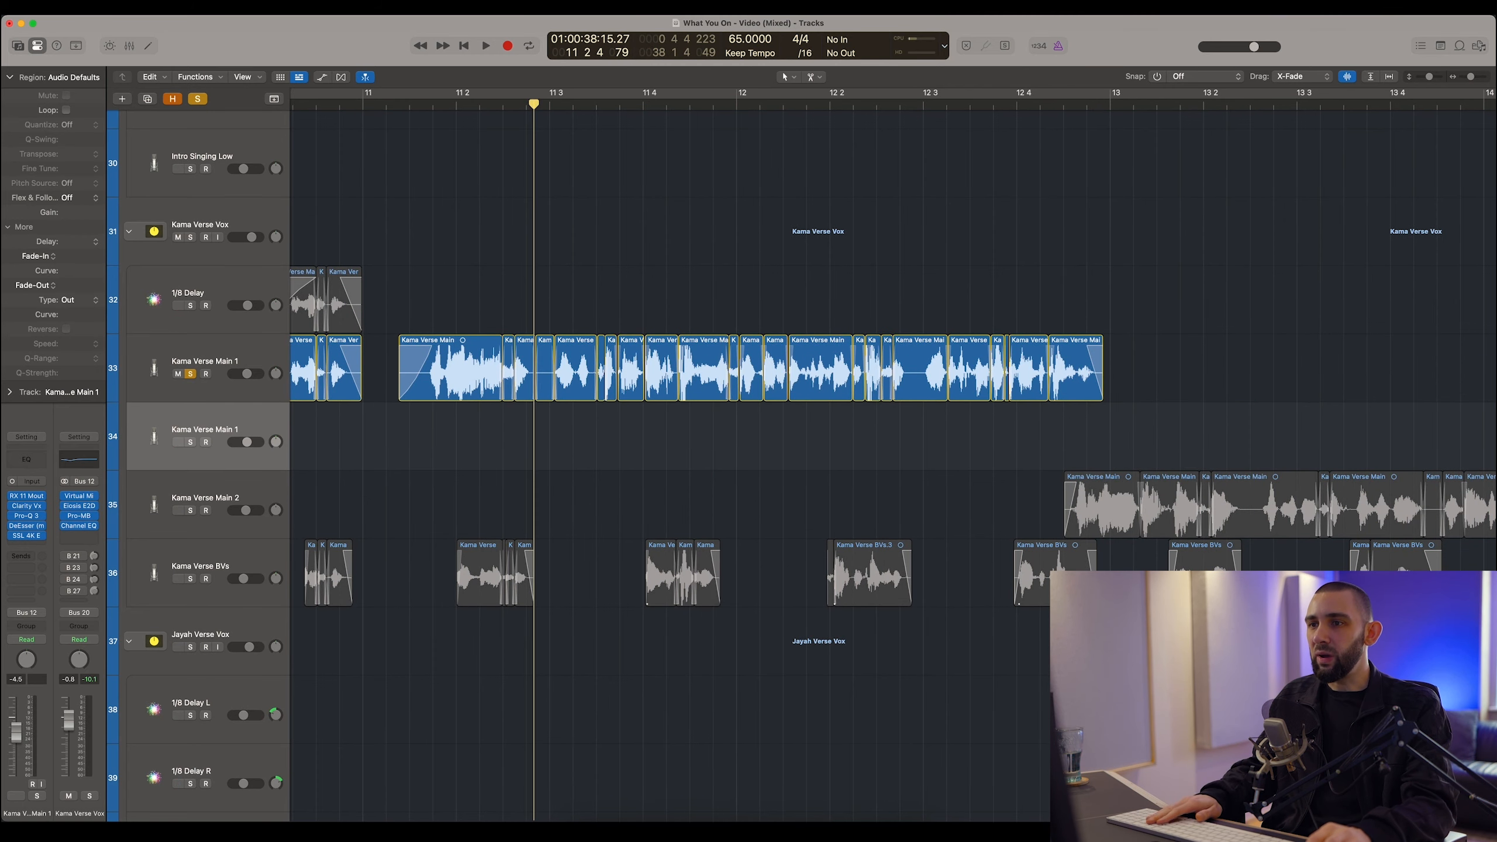
{"action": "key", "text": "super+Right"}
{"action": "key", "text": "super+Right"}
{"action": "scroll", "coordinate": [781, 428], "scroll_direction": "right", "scroll_amount": 1}
{"action": "key", "text": "space"}
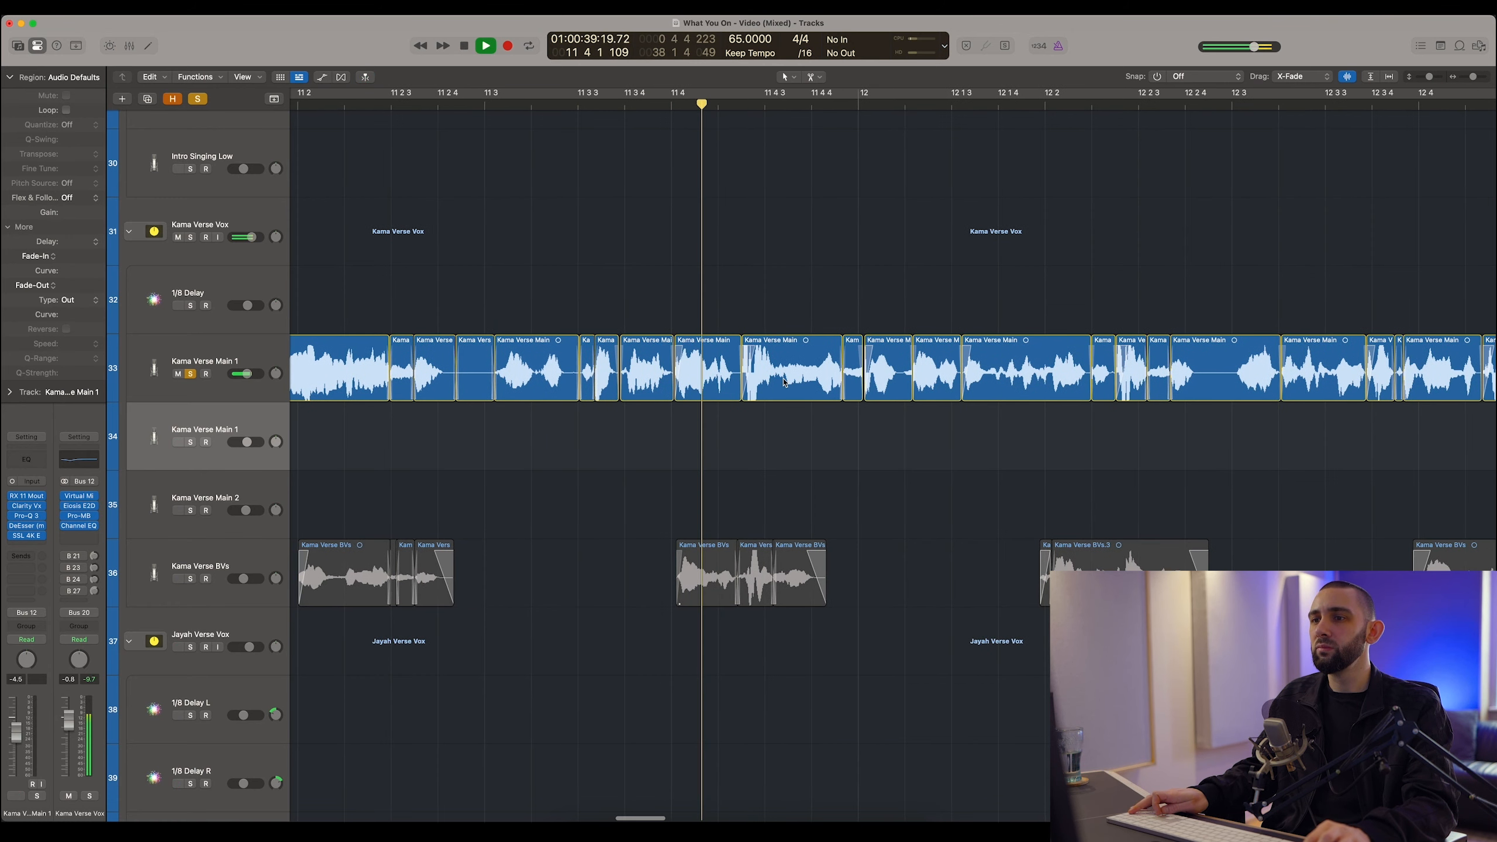
{"action": "key", "text": "space"}
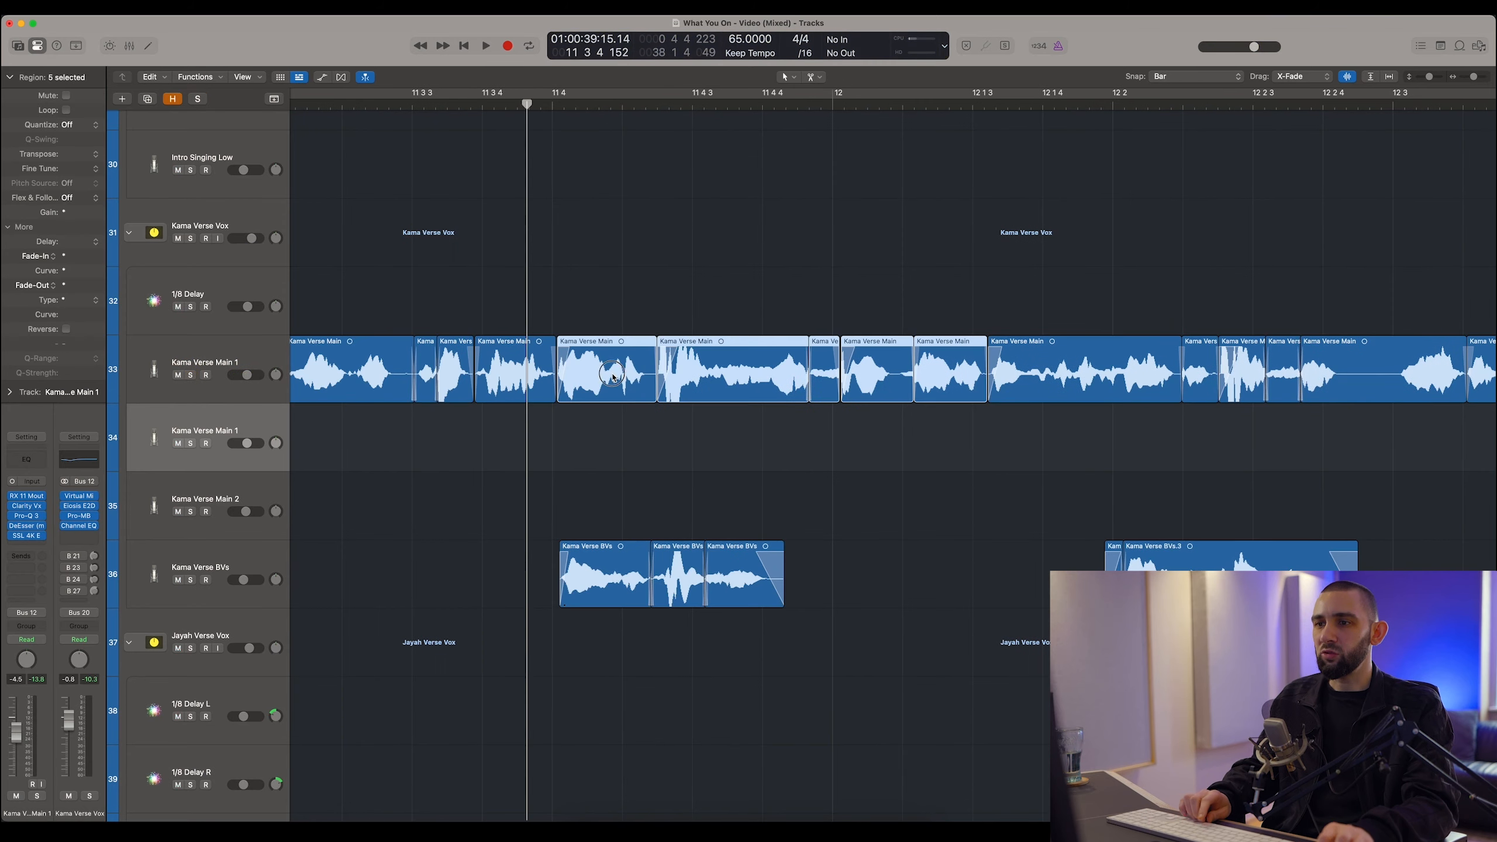
Copy the five regions from 11 4 to the empty track below, keep only the first extended across them, and solo that track.
{"action": "left_click_drag", "start_coordinate": [750, 384], "coordinate": [998, 454]}
{"action": "key", "text": "Delete"}
{"action": "left_click", "coordinate": [190, 443]}
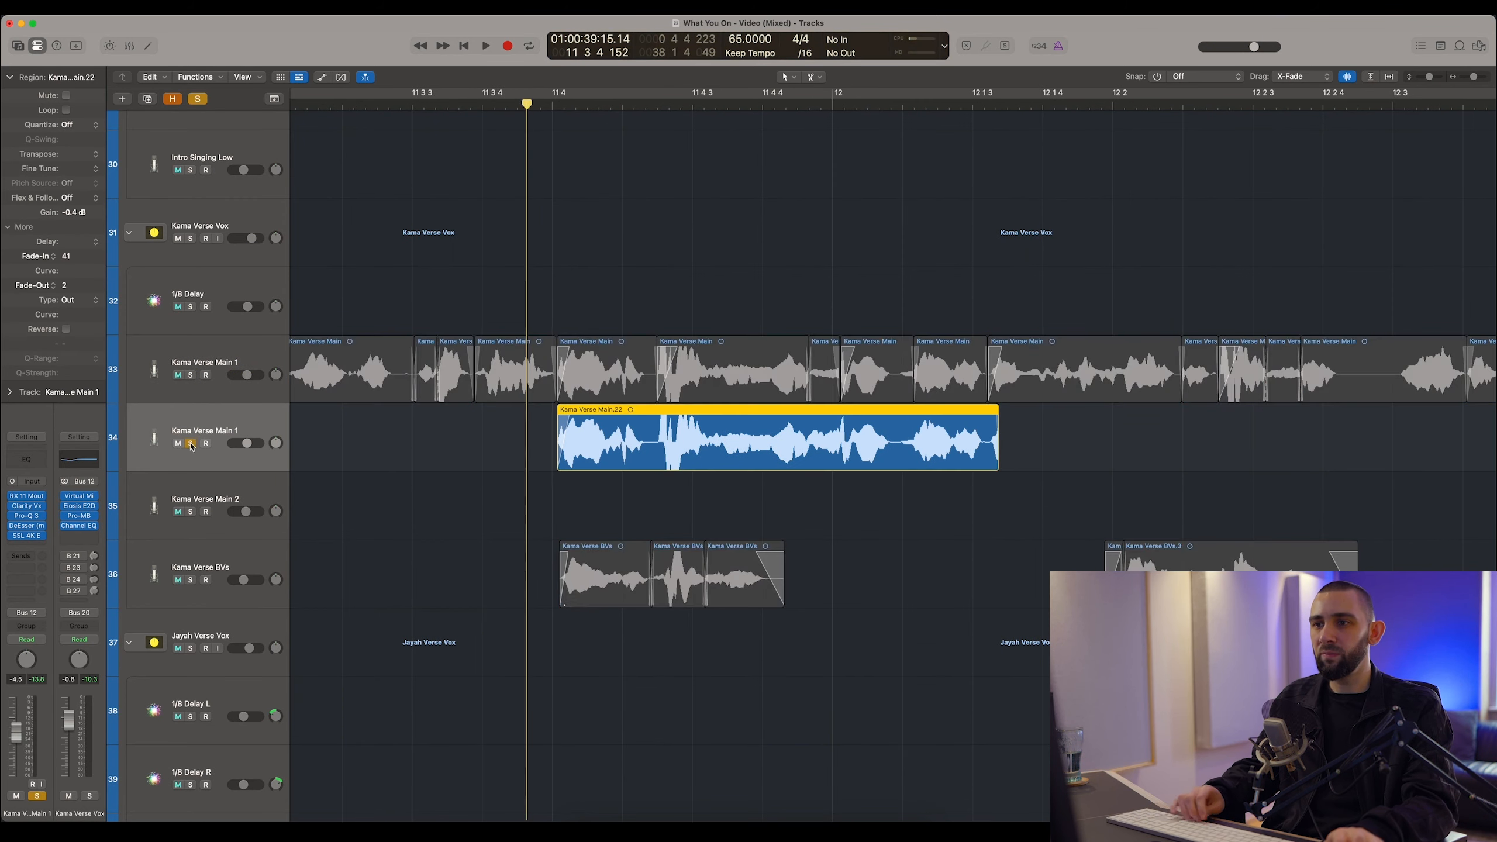
Set the new uncut region's fade-in to 25, extend its end just past 12 2 4, and play it back.
{"action": "key", "text": "space"}
{"action": "left_click", "coordinate": [548, 471]}
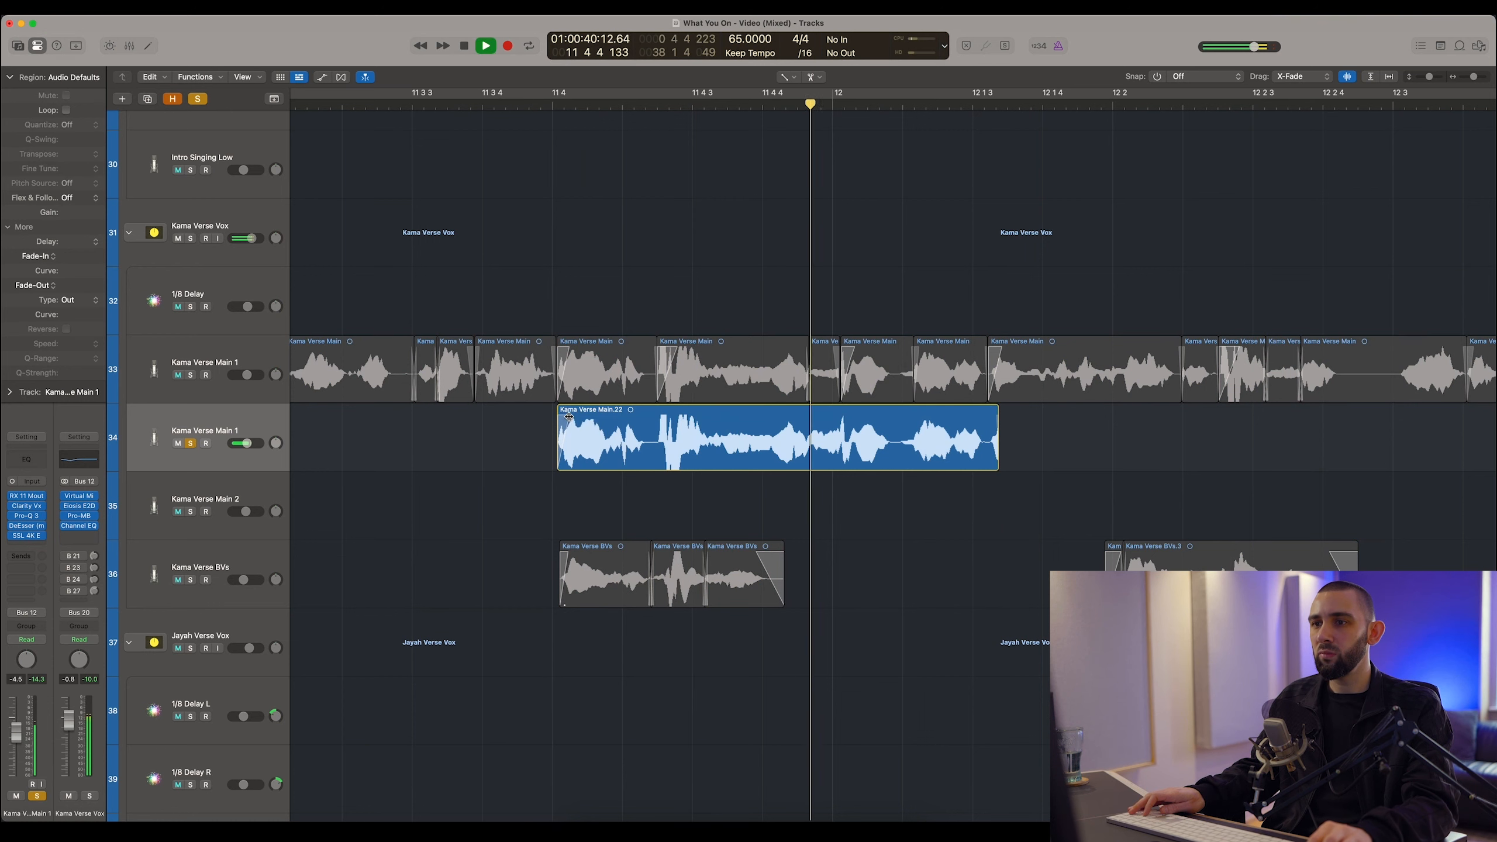
{"action": "left_click_drag", "start_coordinate": [570, 417], "coordinate": [565, 416]}
{"action": "left_click_drag", "start_coordinate": [997, 462], "coordinate": [1175, 462]}
{"action": "key", "text": "space"}
{"action": "key", "text": "space"}
{"action": "scroll", "coordinate": [944, 443], "scroll_direction": "right", "scroll_amount": 2}
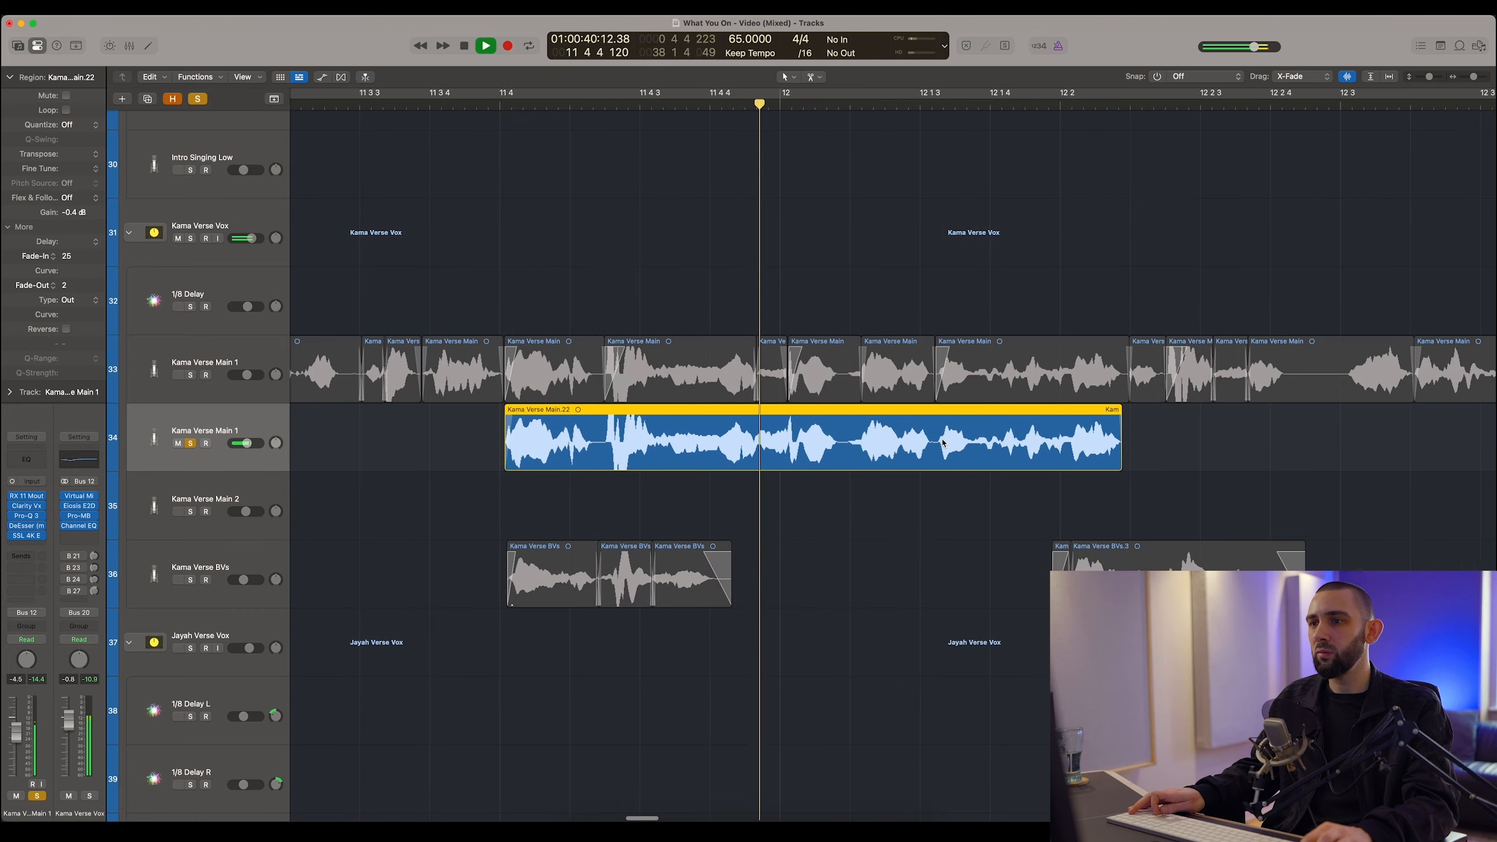
{"action": "scroll", "coordinate": [943, 443], "scroll_direction": "right", "scroll_amount": 2}
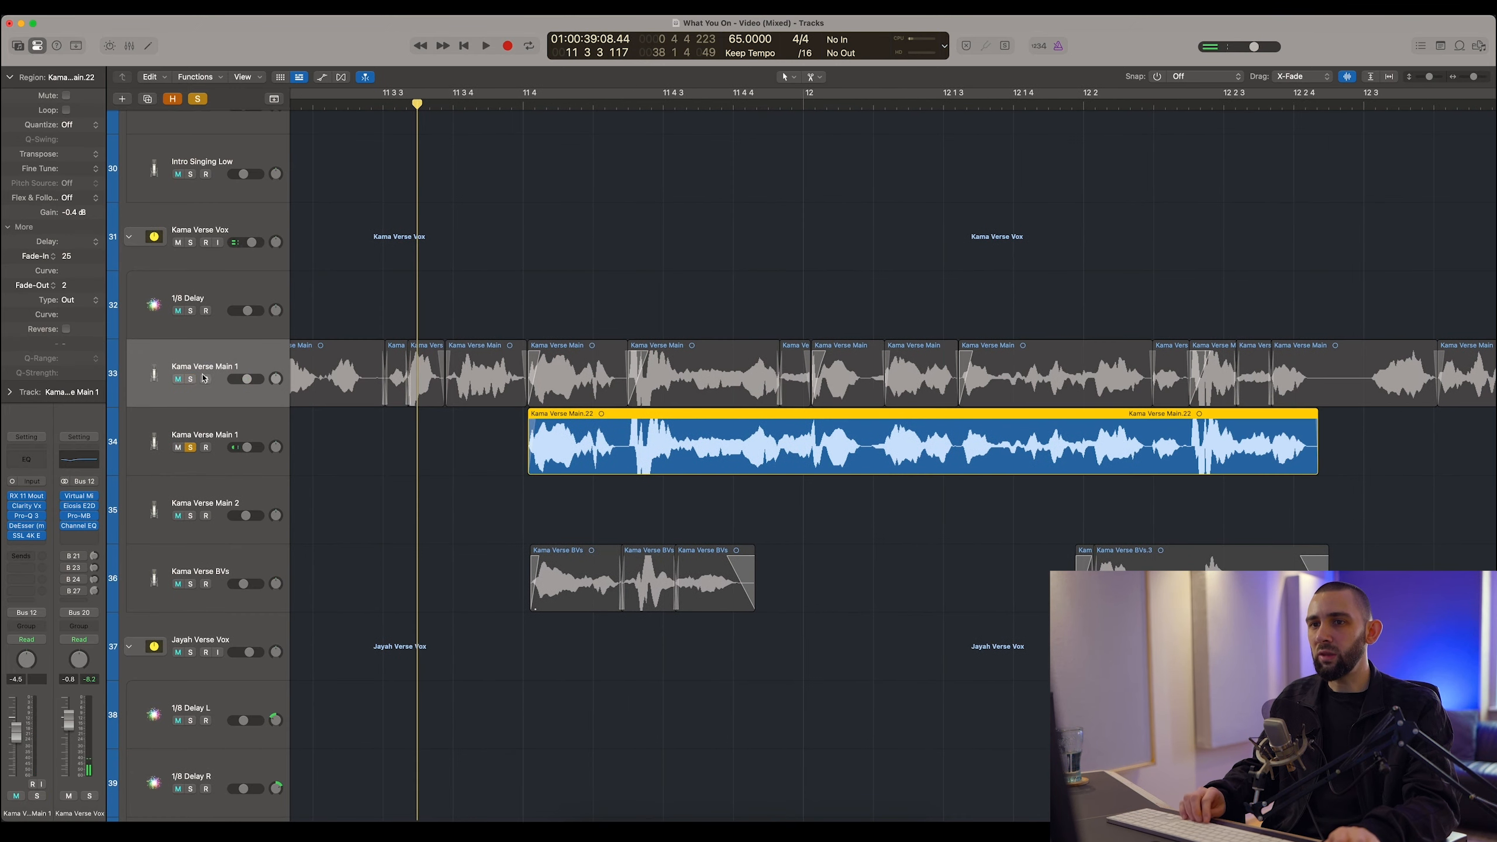
Solo the cut Kama Verse Main 1 track above the uncut copy and play back the phrase from before 11 4.
{"action": "left_click", "coordinate": [191, 379], "text": "alt"}
{"action": "key", "text": "space"}
{"action": "scroll", "coordinate": [444, 404], "scroll_direction": "right", "scroll_amount": 5}
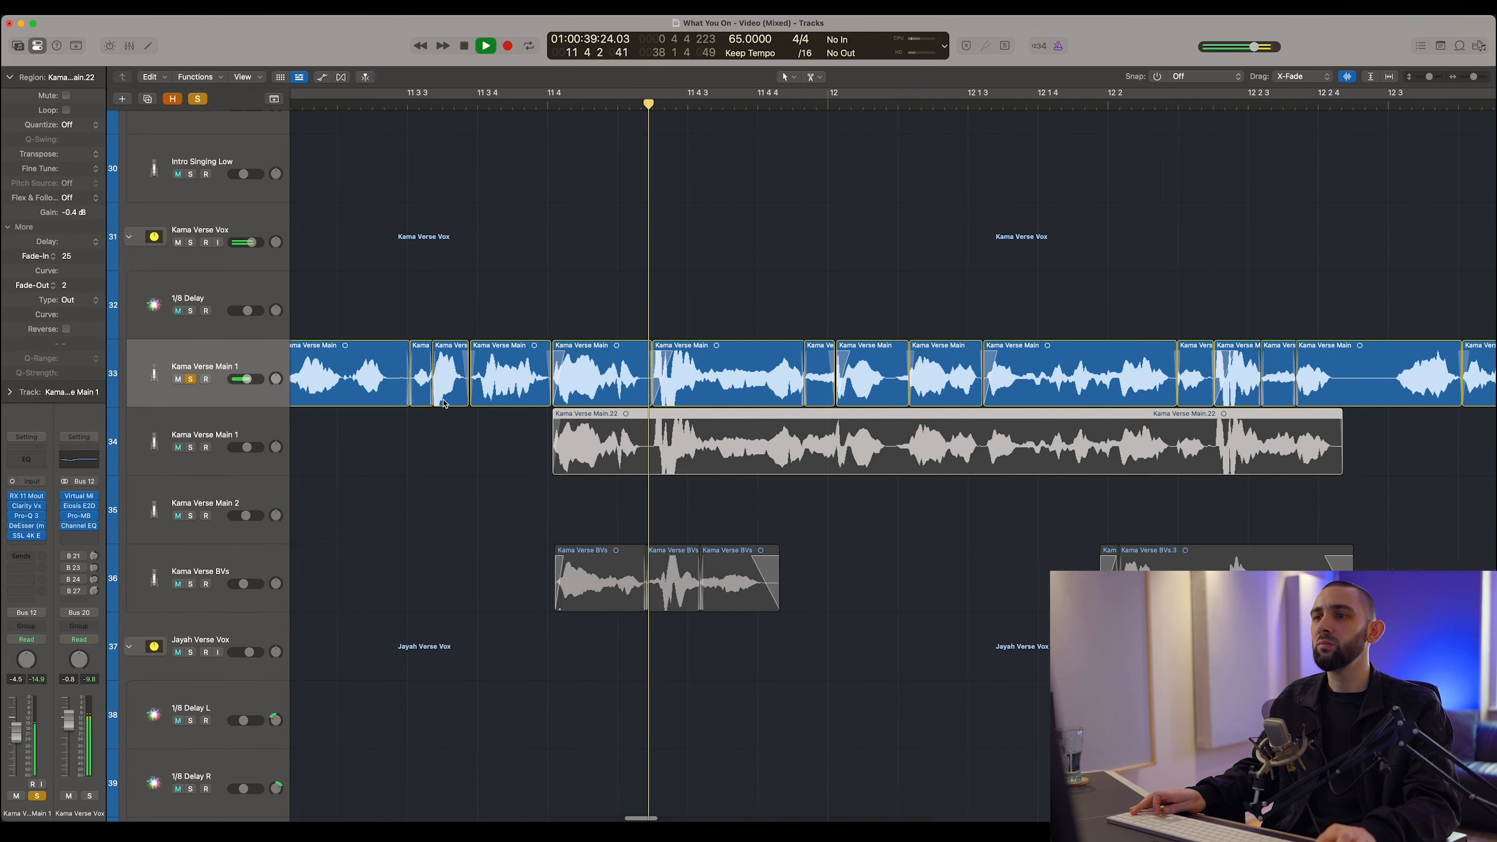
{"action": "scroll", "coordinate": [444, 404], "scroll_direction": "down", "scroll_amount": 1}
{"action": "scroll", "coordinate": [444, 403], "scroll_direction": "right", "scroll_amount": 3}
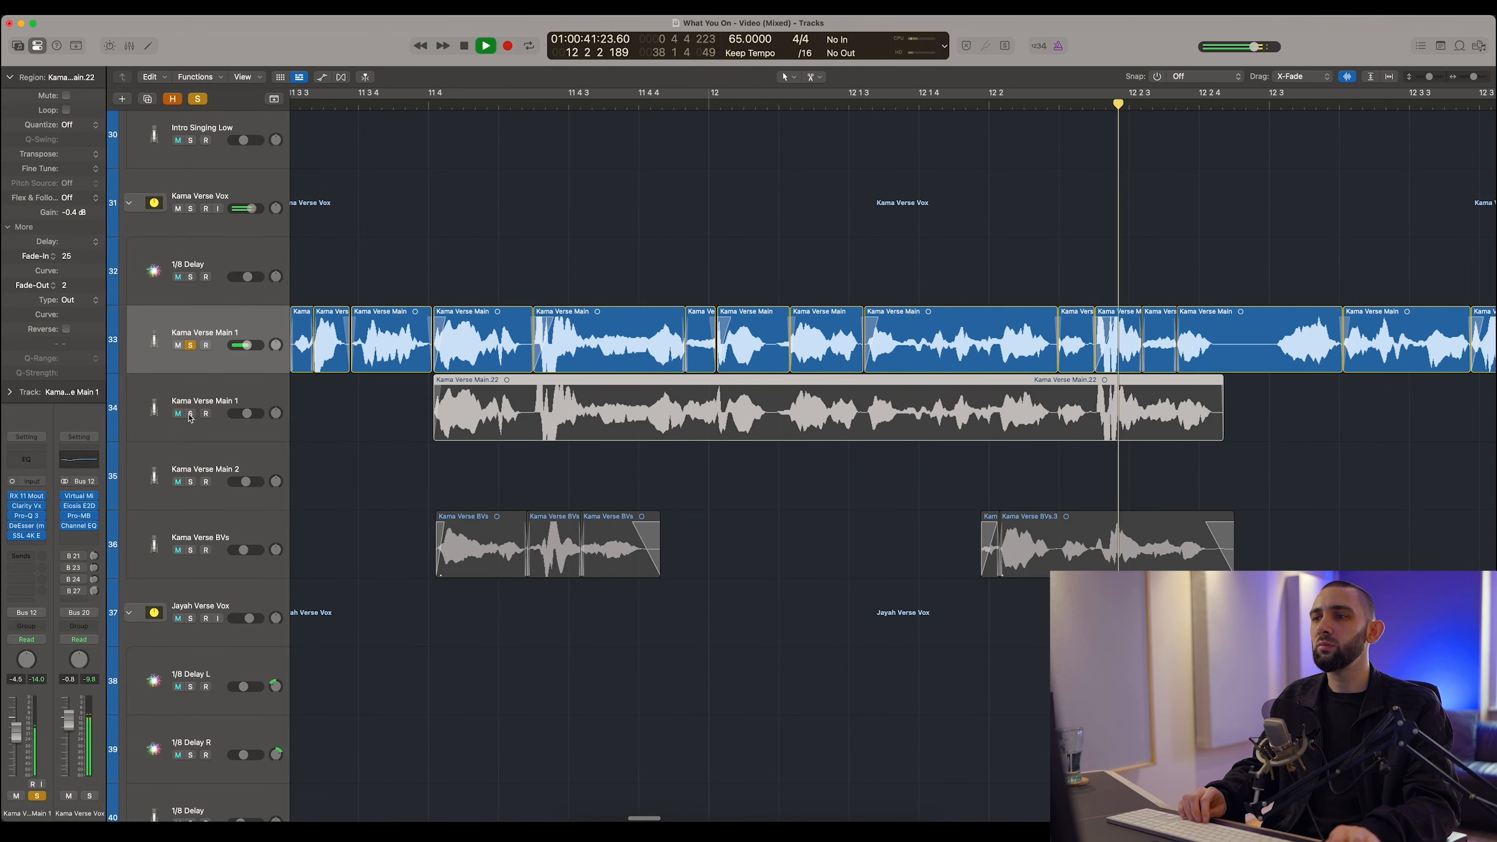
Solo the lower Kama Verse Main 1 track and play back the uncut copy of the same phrase again.
{"action": "left_click", "coordinate": [191, 414], "text": "alt"}
{"action": "key", "text": "space"}
{"action": "key", "text": "space"}
{"action": "scroll", "coordinate": [572, 401], "scroll_direction": "right", "scroll_amount": 5}
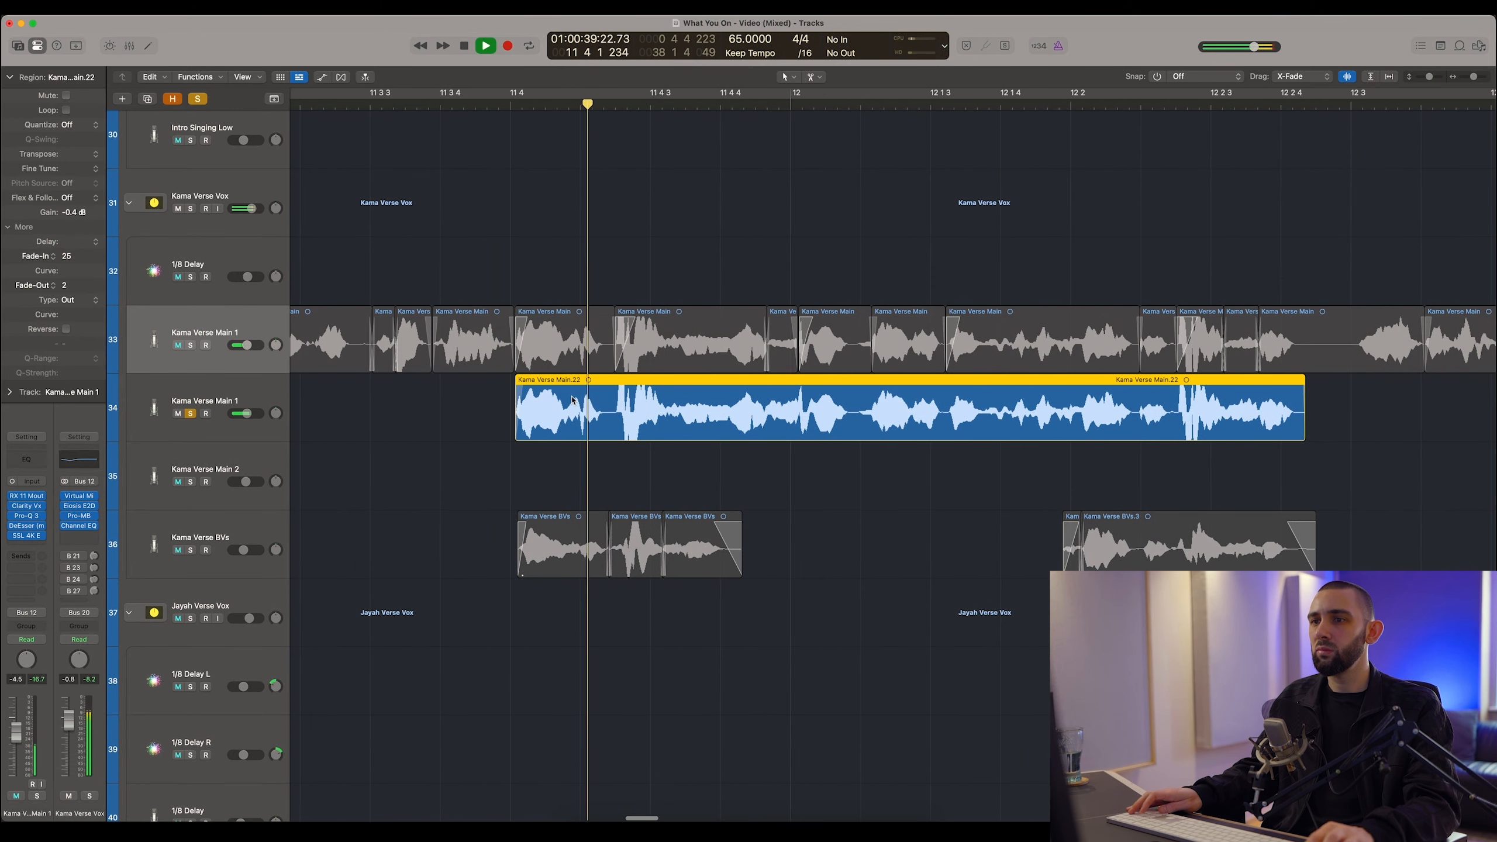
{"action": "scroll", "coordinate": [564, 395], "scroll_direction": "right", "scroll_amount": 3}
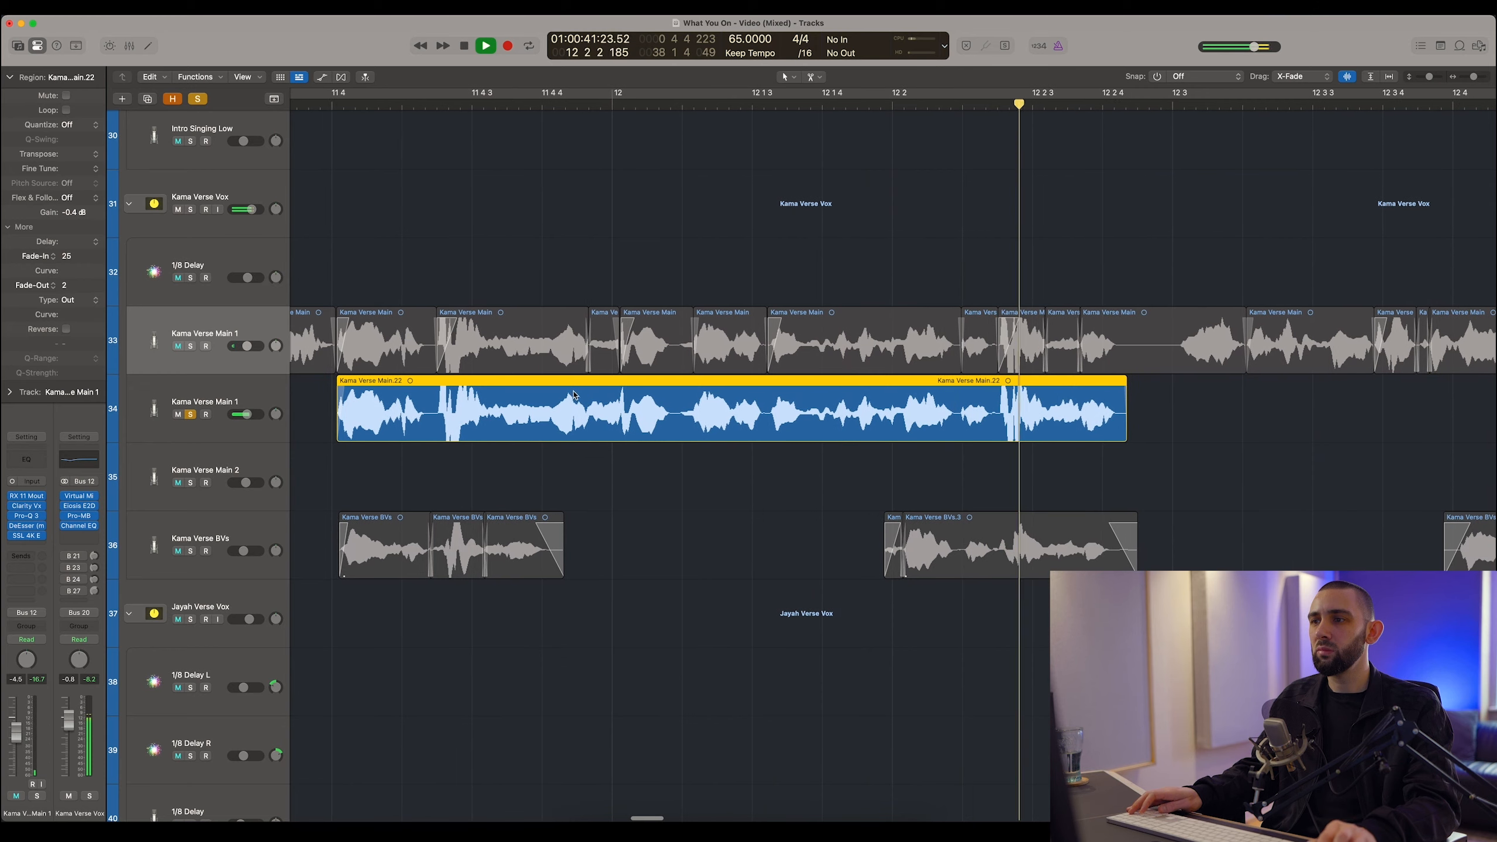
Delete the uncut region and remove the emptied duplicate Kama Verse Main 1 track.
{"action": "key", "text": "Delete"}
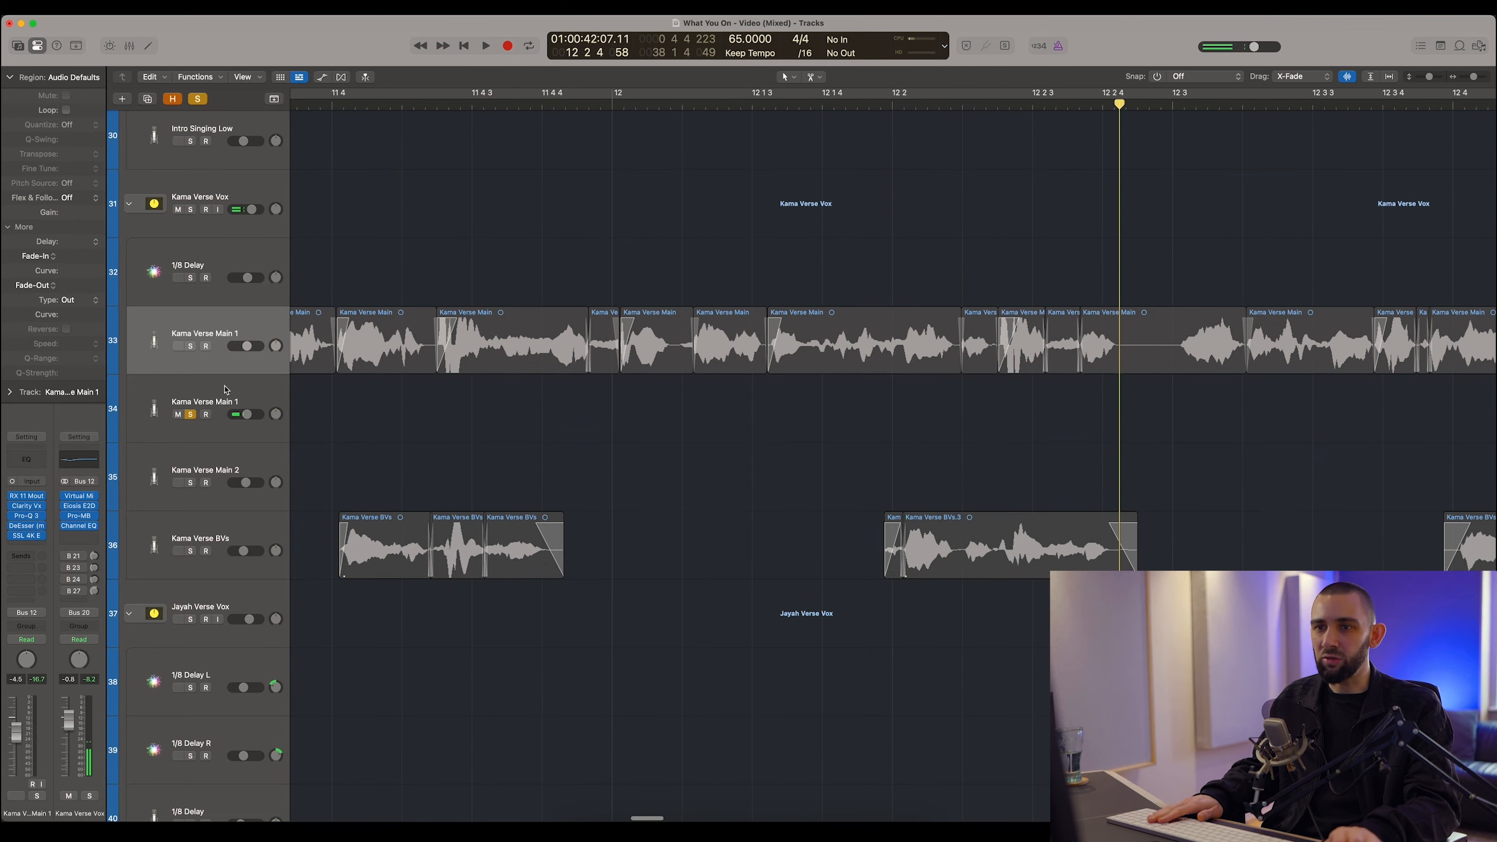
{"action": "key", "text": "super+Left"}
{"action": "key", "text": "super+Left"}
{"action": "key", "text": "super+Left"}
{"action": "key", "text": "super+Left"}
{"action": "key", "text": "super+Left"}
{"action": "key", "text": "super+Left"}
{"action": "key", "text": "super+Left"}
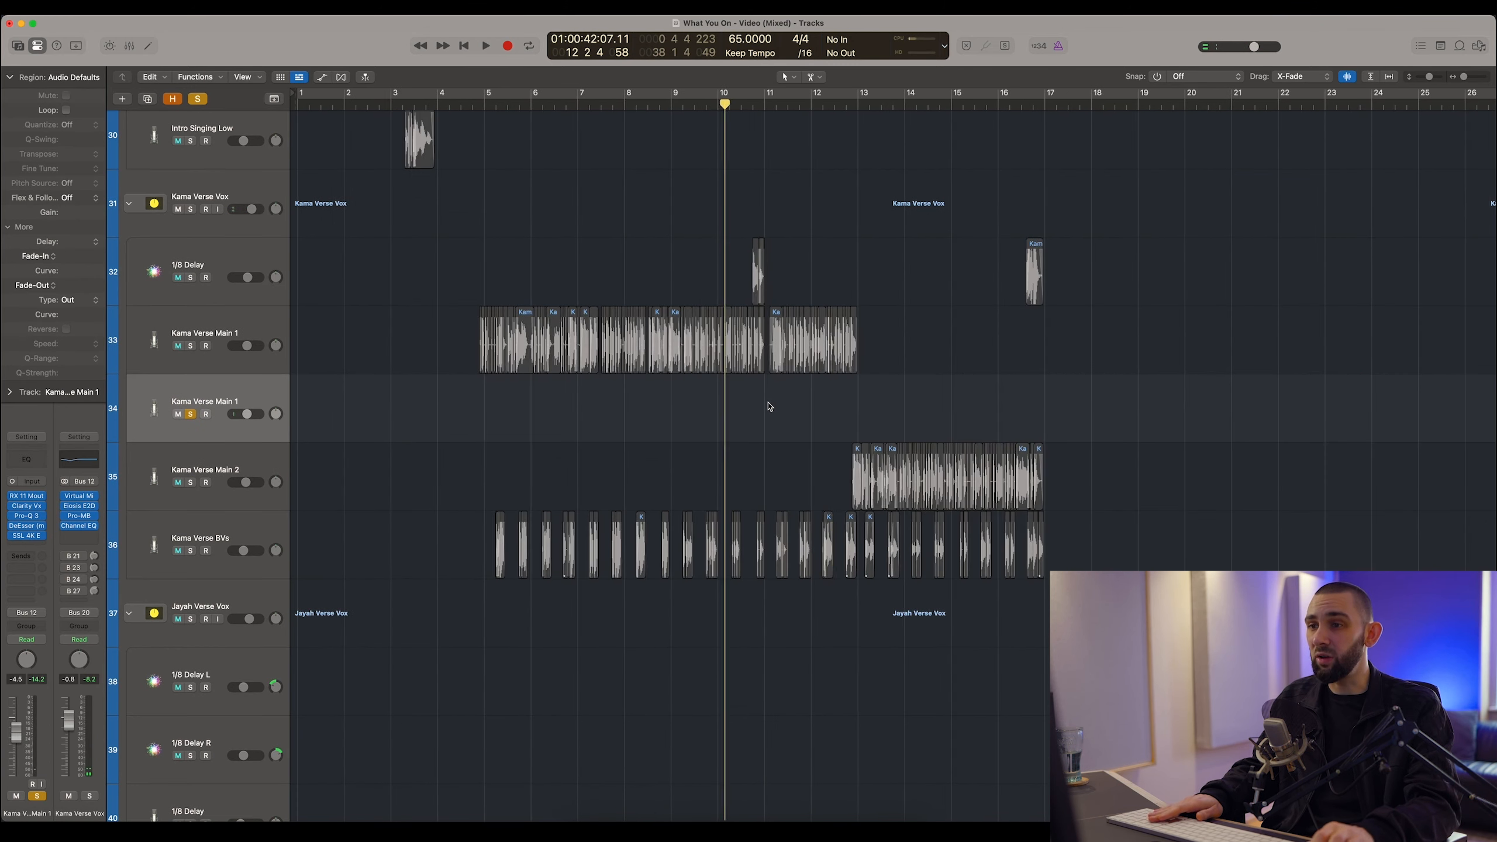
{"action": "left_click", "coordinate": [806, 406]}
{"action": "key", "text": "super+BackSpace"}
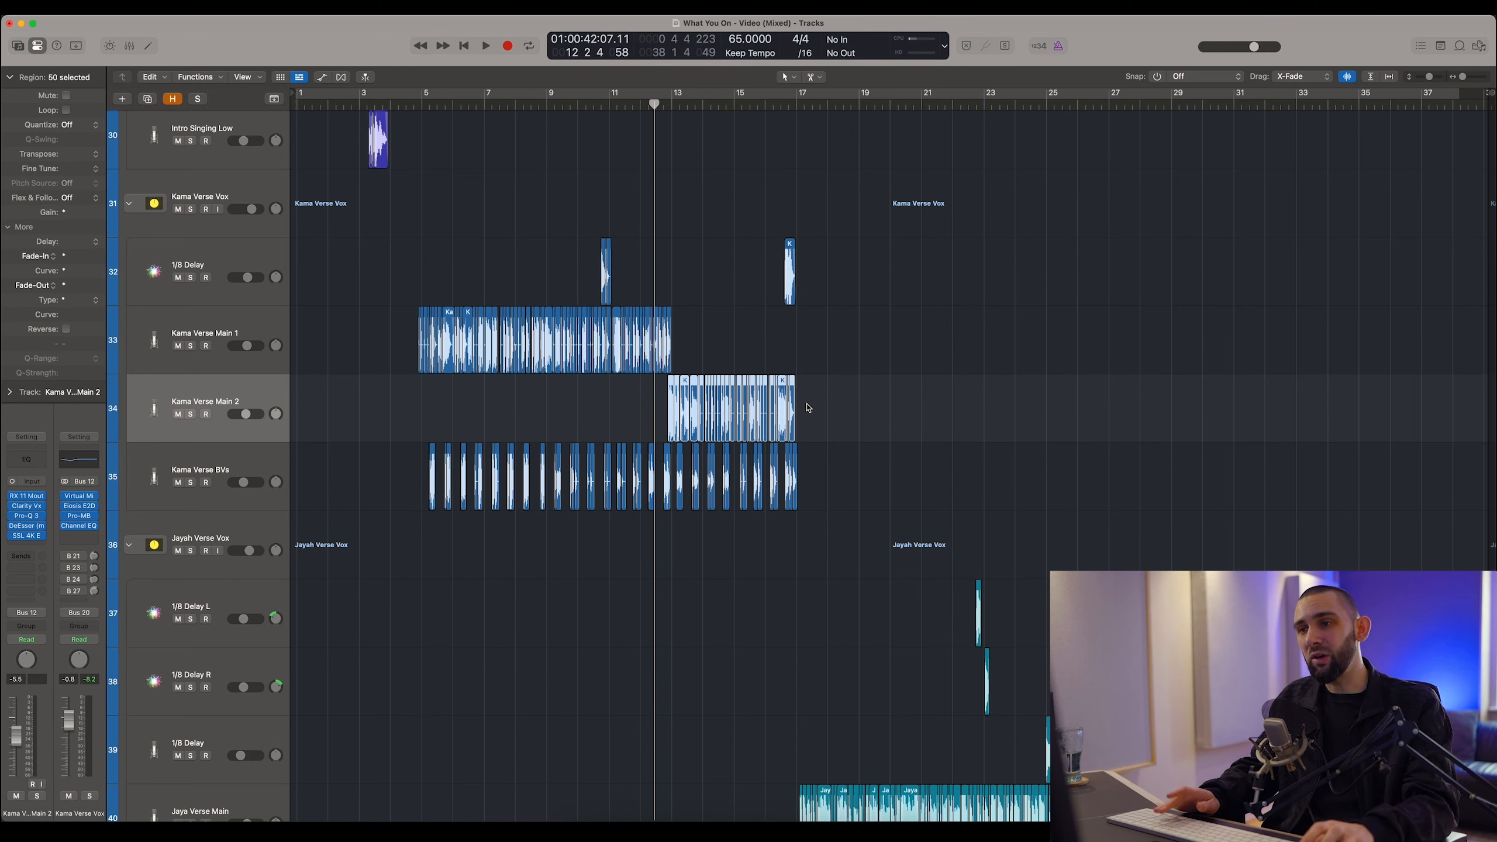
Place the playhead at 5 1 1, open RX 11 Mouth De-click on Kama Verse Main 1, and solo that track.
{"action": "left_click", "coordinate": [742, 355]}
{"action": "left_click", "coordinate": [423, 103]}
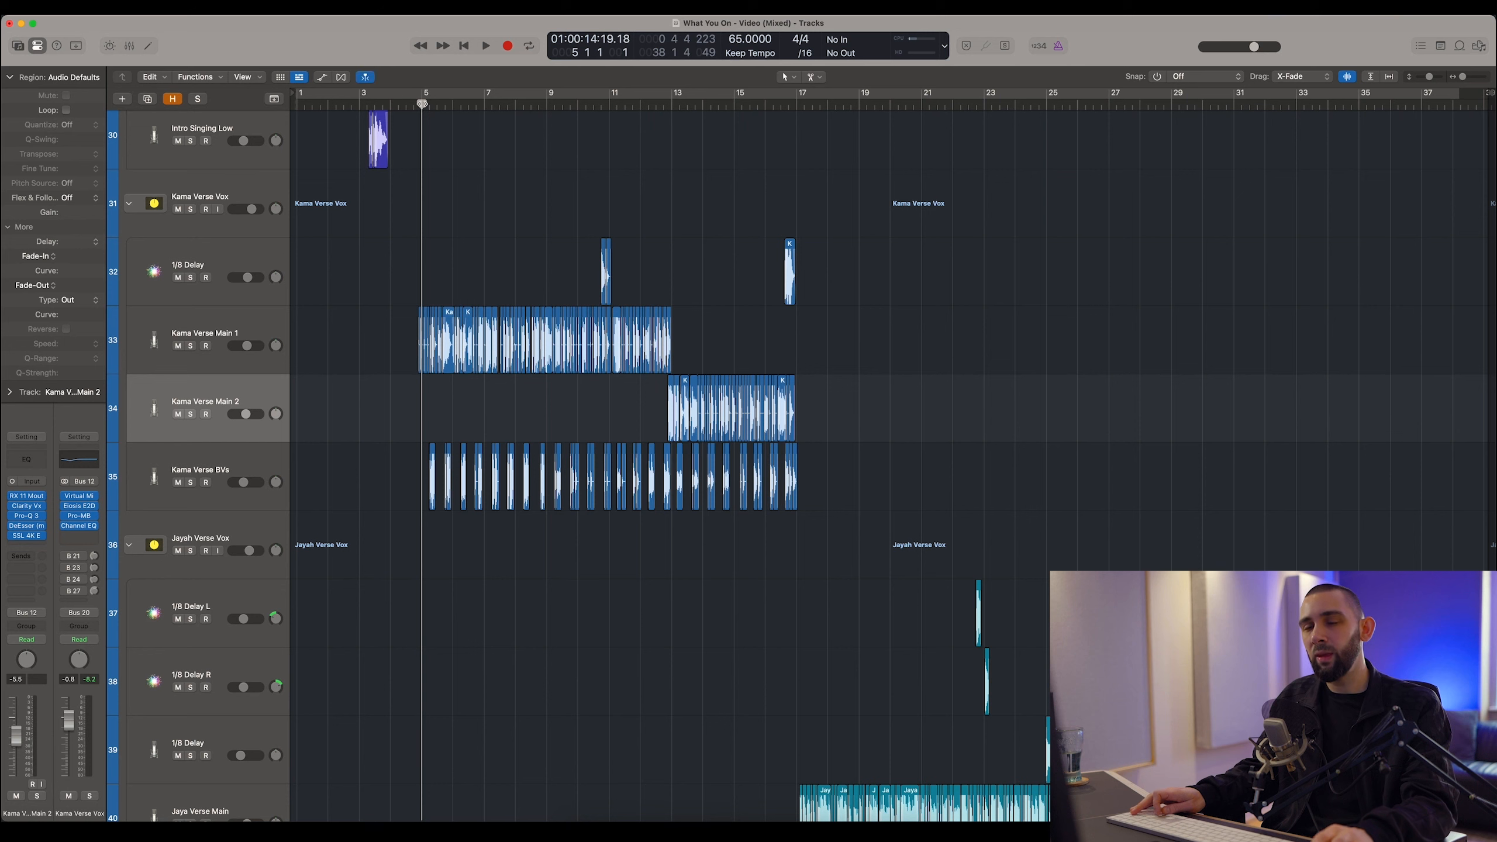
{"action": "left_click", "coordinate": [241, 320]}
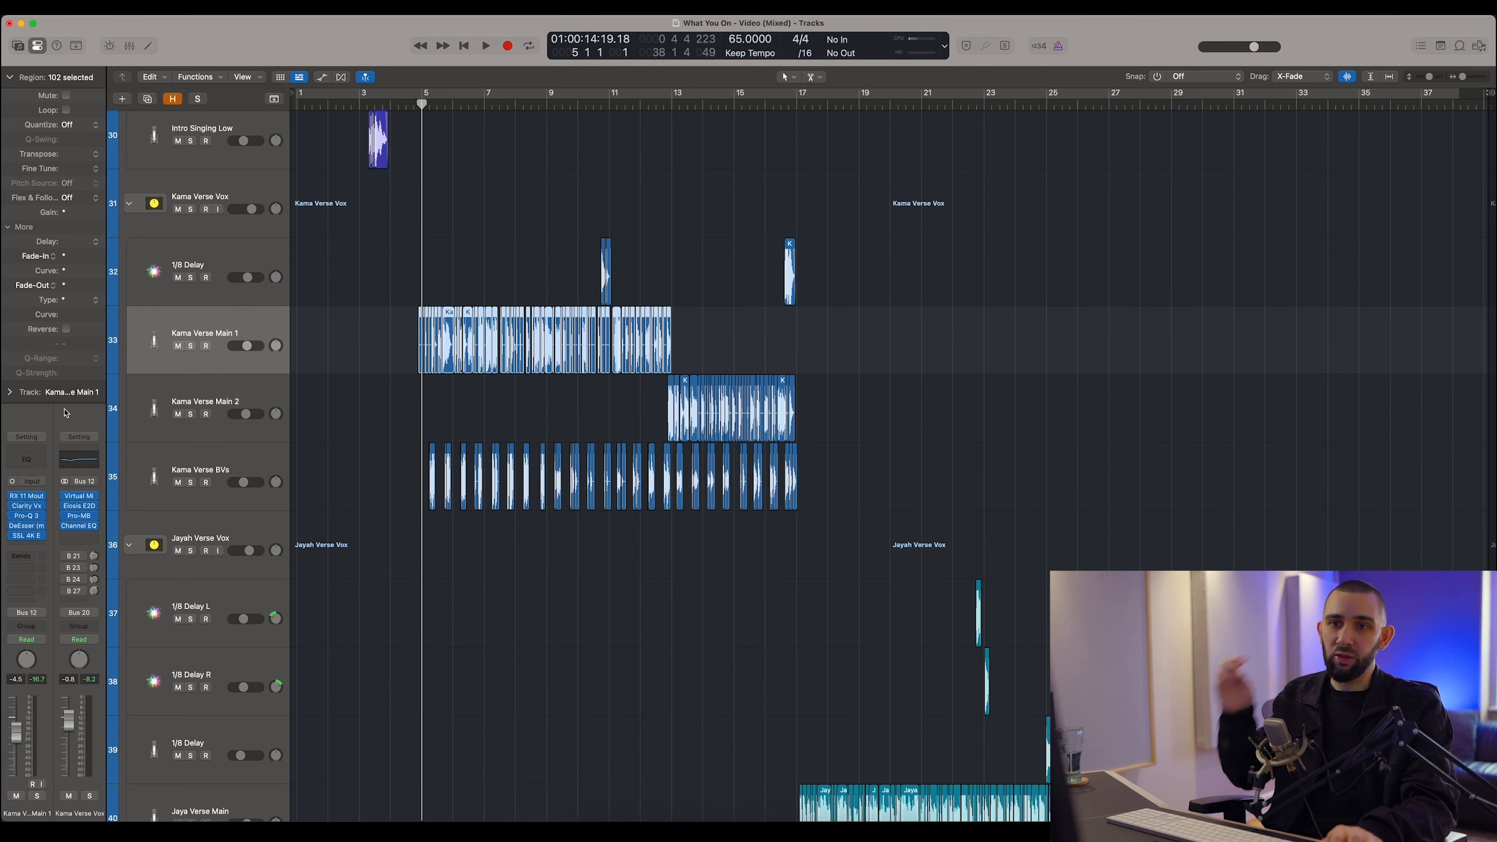
{"action": "left_click", "coordinate": [20, 497]}
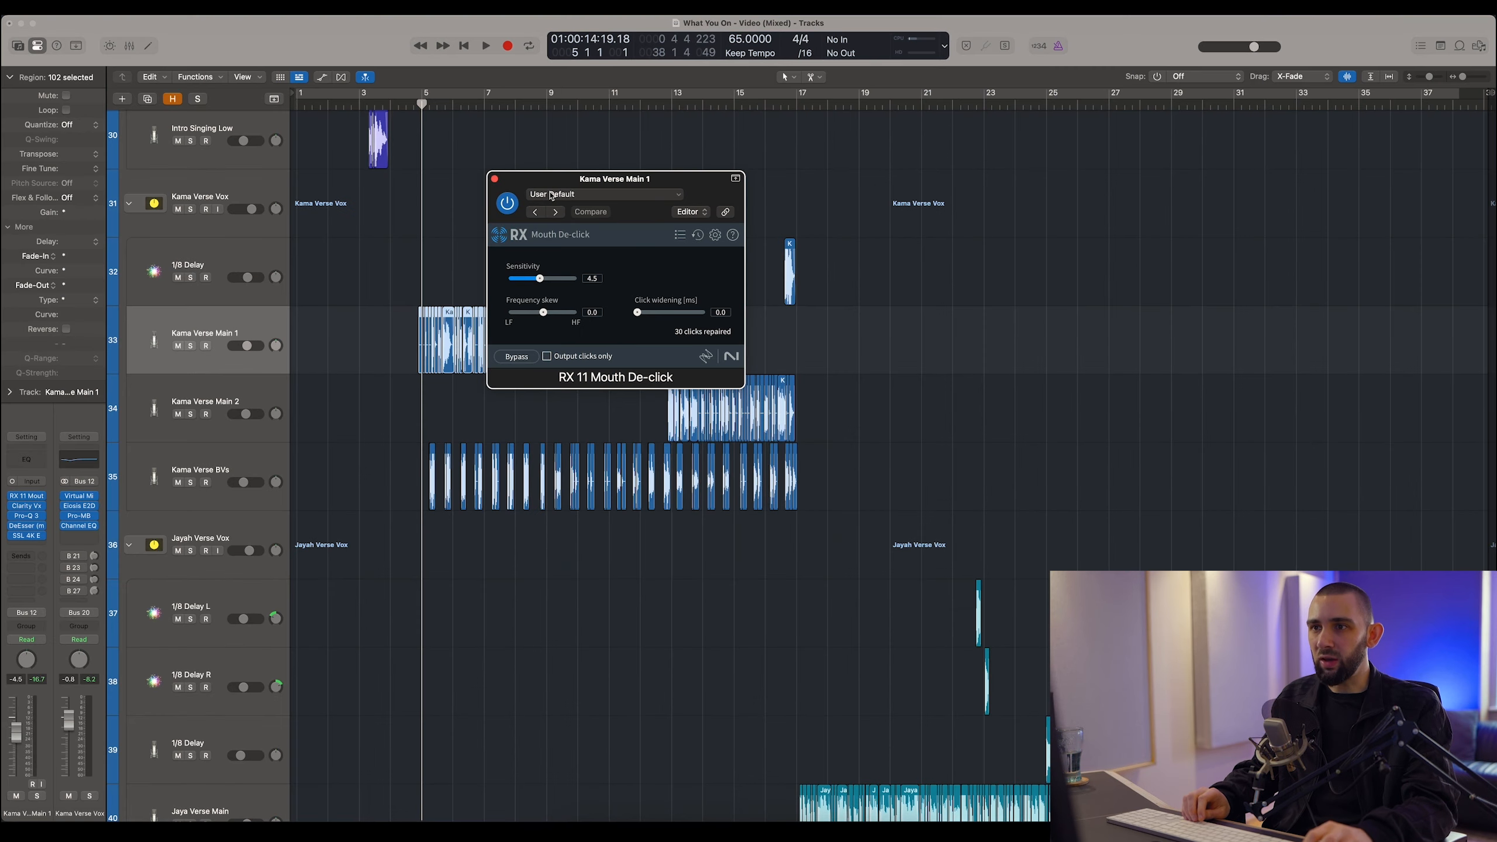
{"action": "left_click_drag", "start_coordinate": [560, 181], "coordinate": [813, 232]}
{"action": "left_click", "coordinate": [191, 346]}
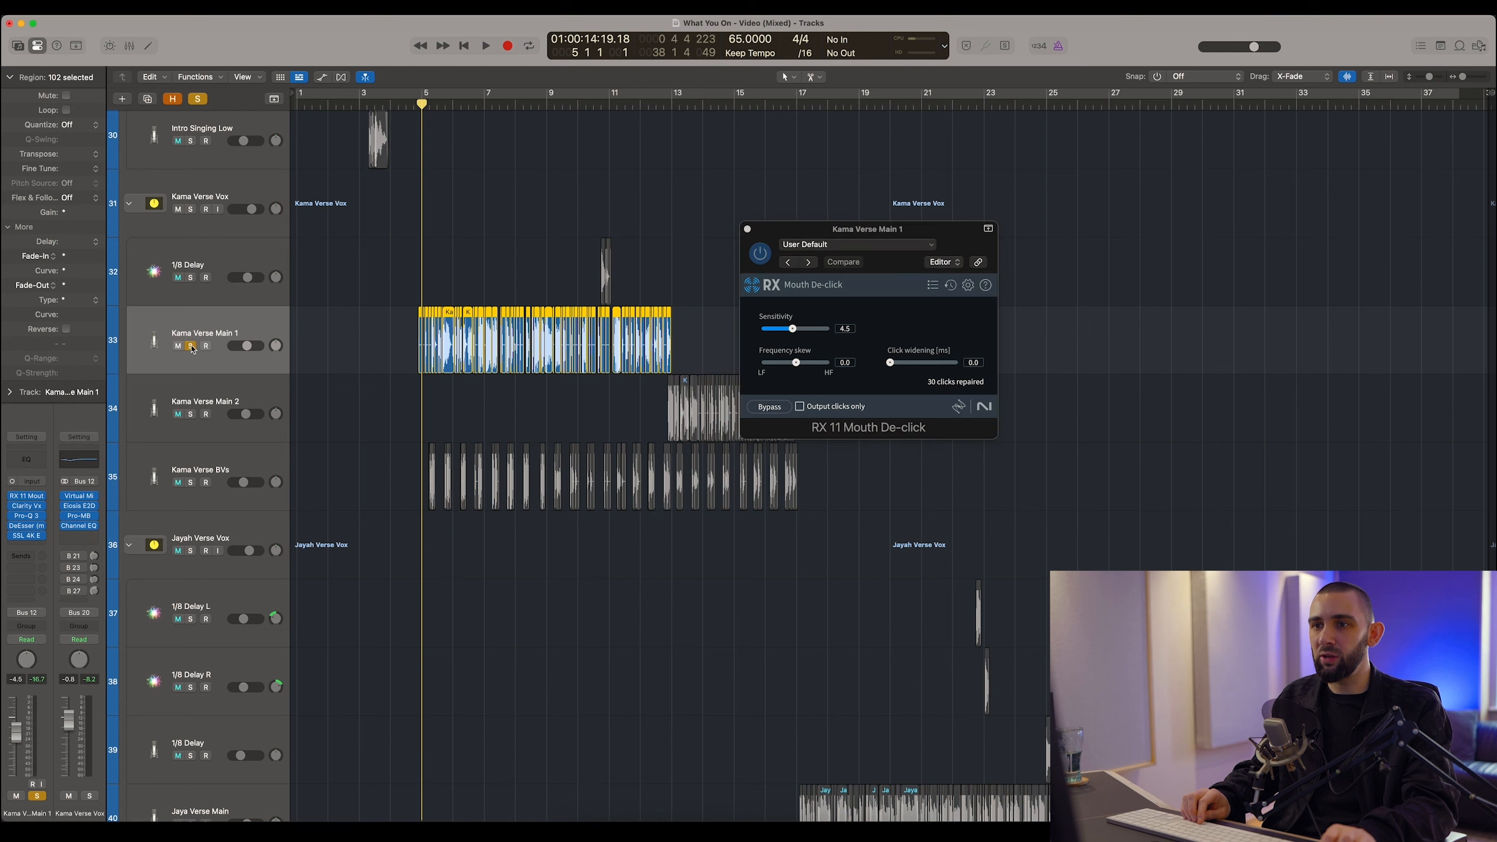
{"action": "left_click_drag", "start_coordinate": [807, 228], "coordinate": [709, 199]}
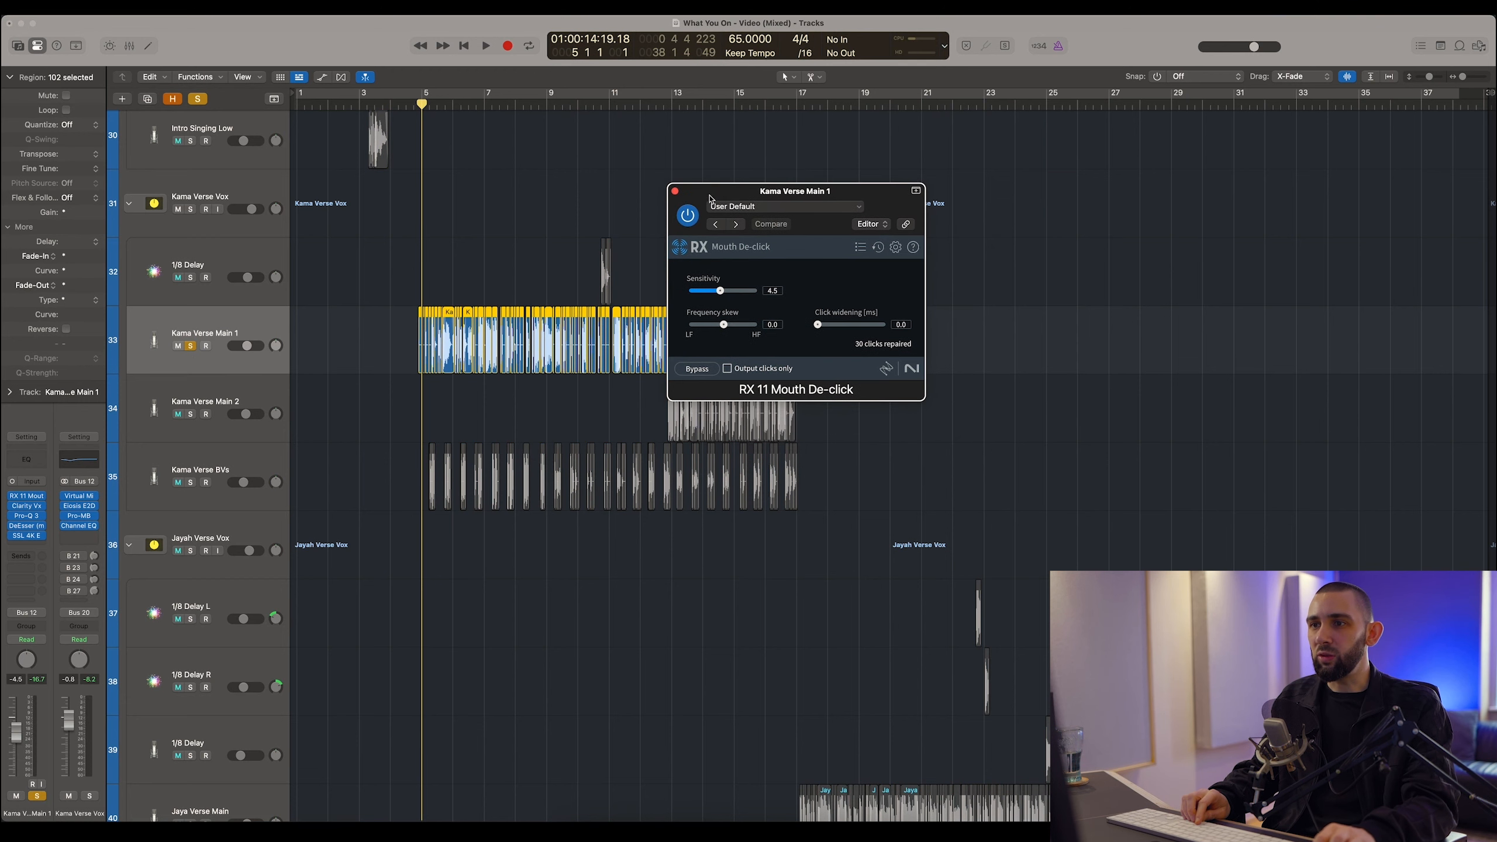
Play back the soloed Kama Verse Main 1 vocal from bar 7 with RX 11 Mouth De-click bypassed.
{"action": "left_click", "coordinate": [515, 235]}
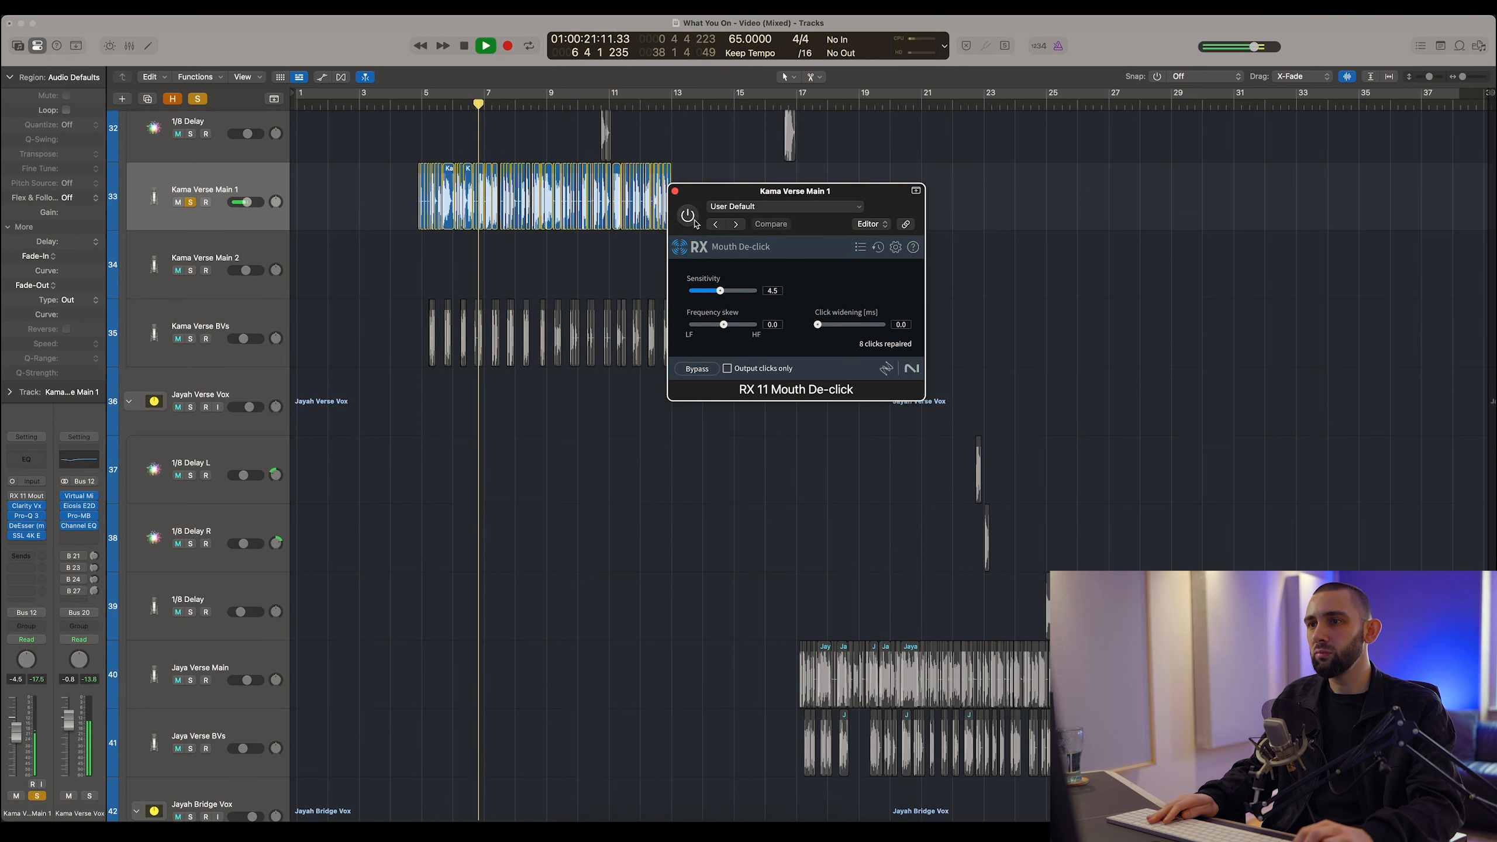
{"action": "key", "text": "super+Right"}
{"action": "key", "text": "super+Right"}
{"action": "key", "text": "super+Right"}
{"action": "key", "text": "super+Right"}
{"action": "left_click_drag", "start_coordinate": [504, 104], "coordinate": [483, 102]}
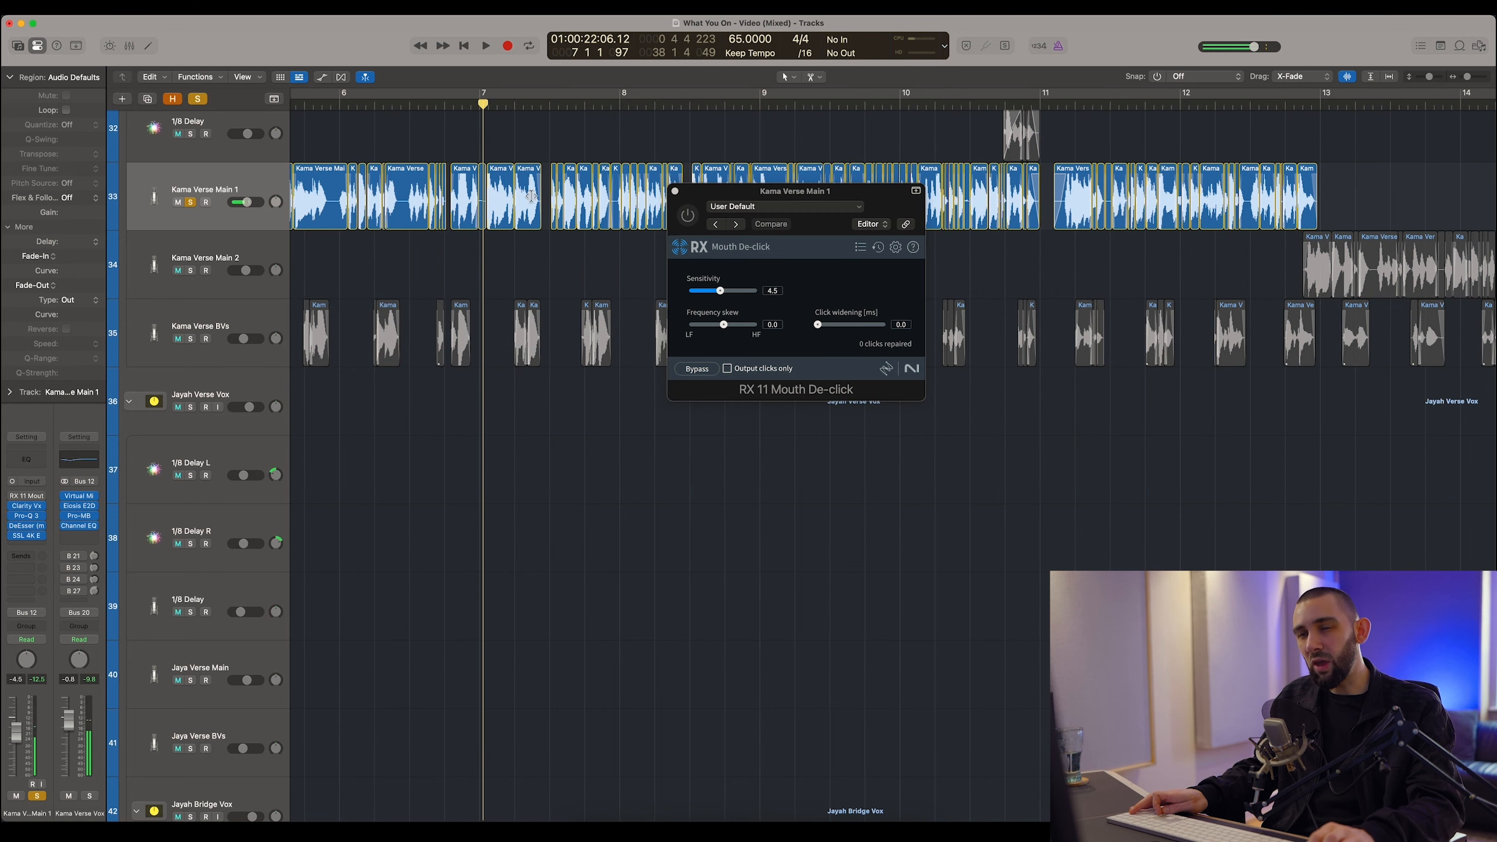
{"action": "left_click_drag", "start_coordinate": [718, 195], "coordinate": [714, 204]}
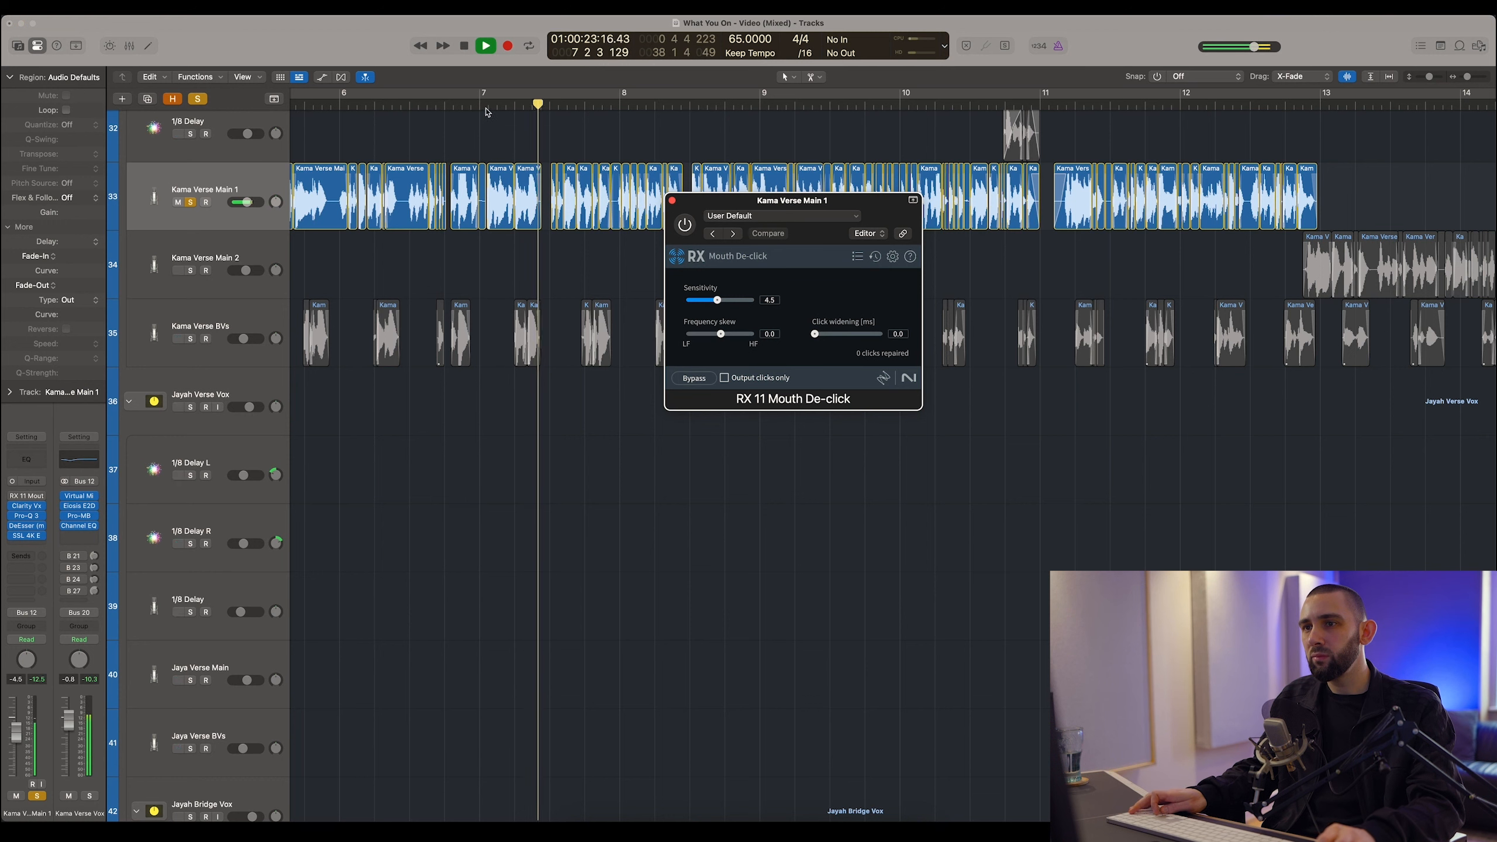
{"action": "key", "text": "space"}
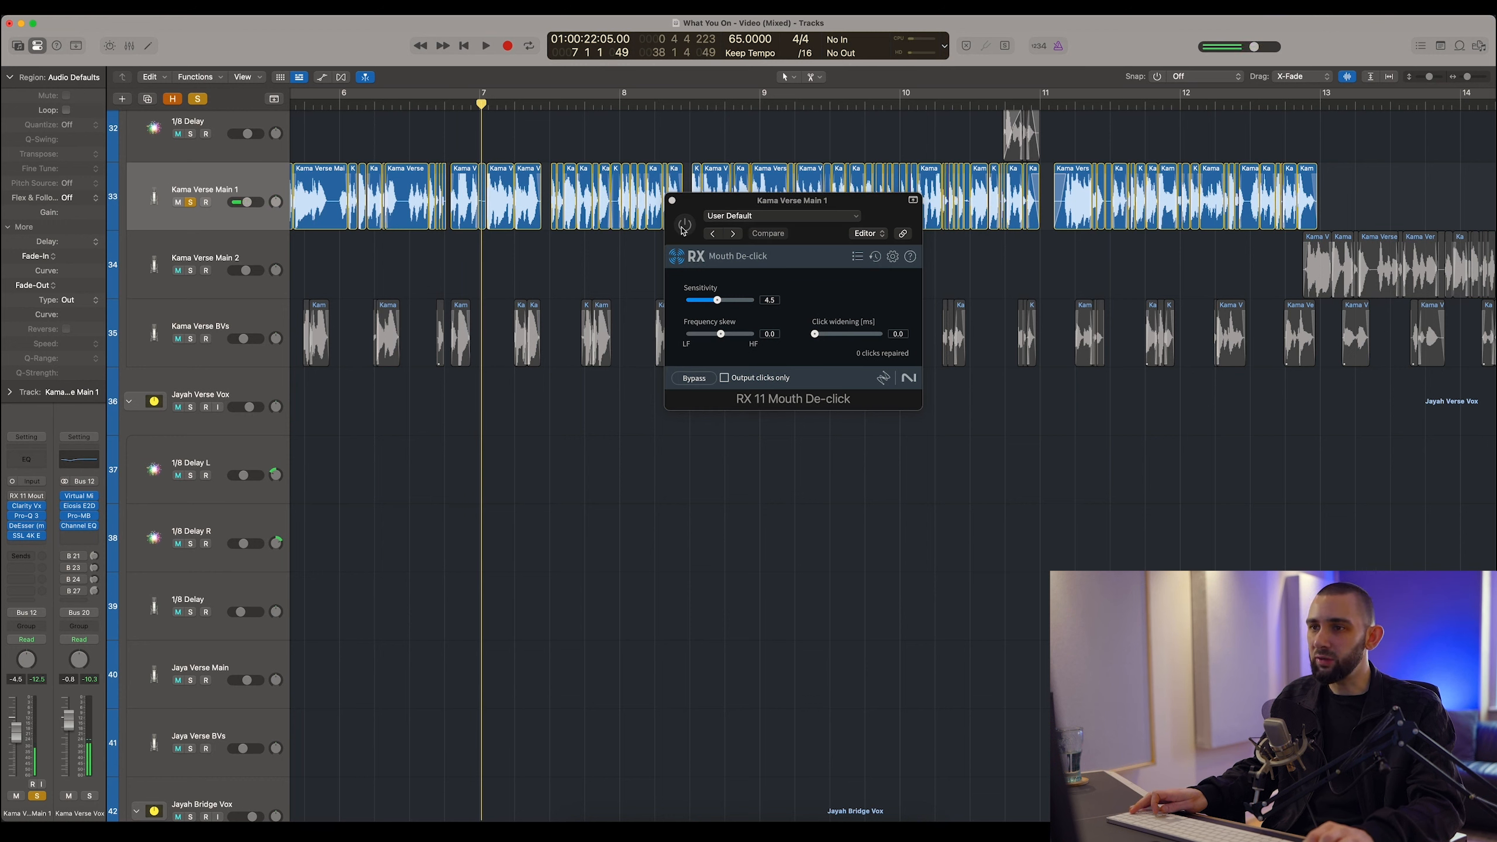
Re-enable RX 11 Mouth De-click and play the vocal from bar 7 again for comparison.
{"action": "left_click", "coordinate": [682, 228]}
{"action": "key", "text": "space"}
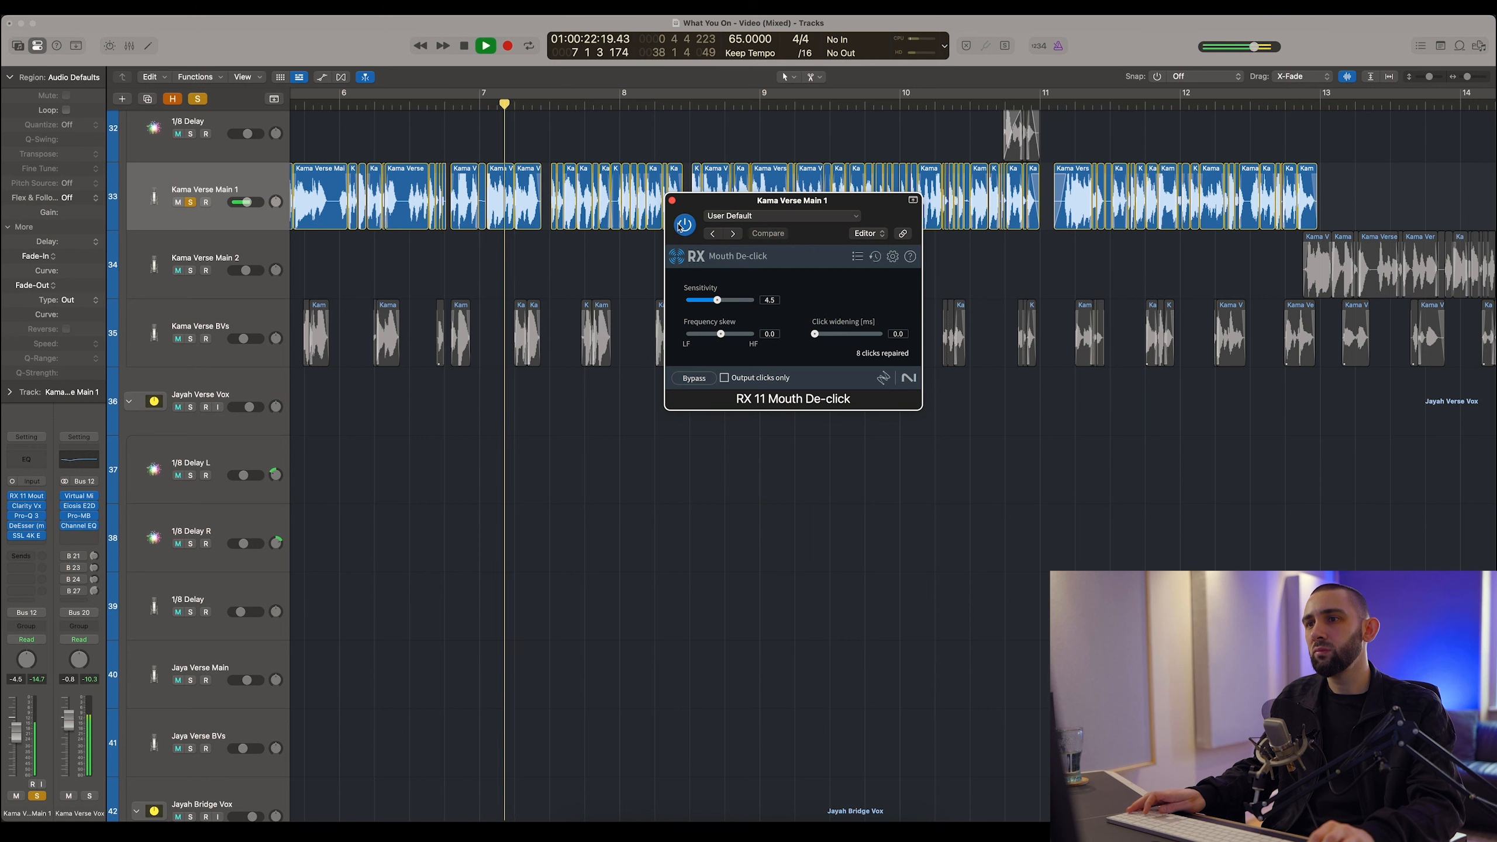
{"action": "key", "text": "space"}
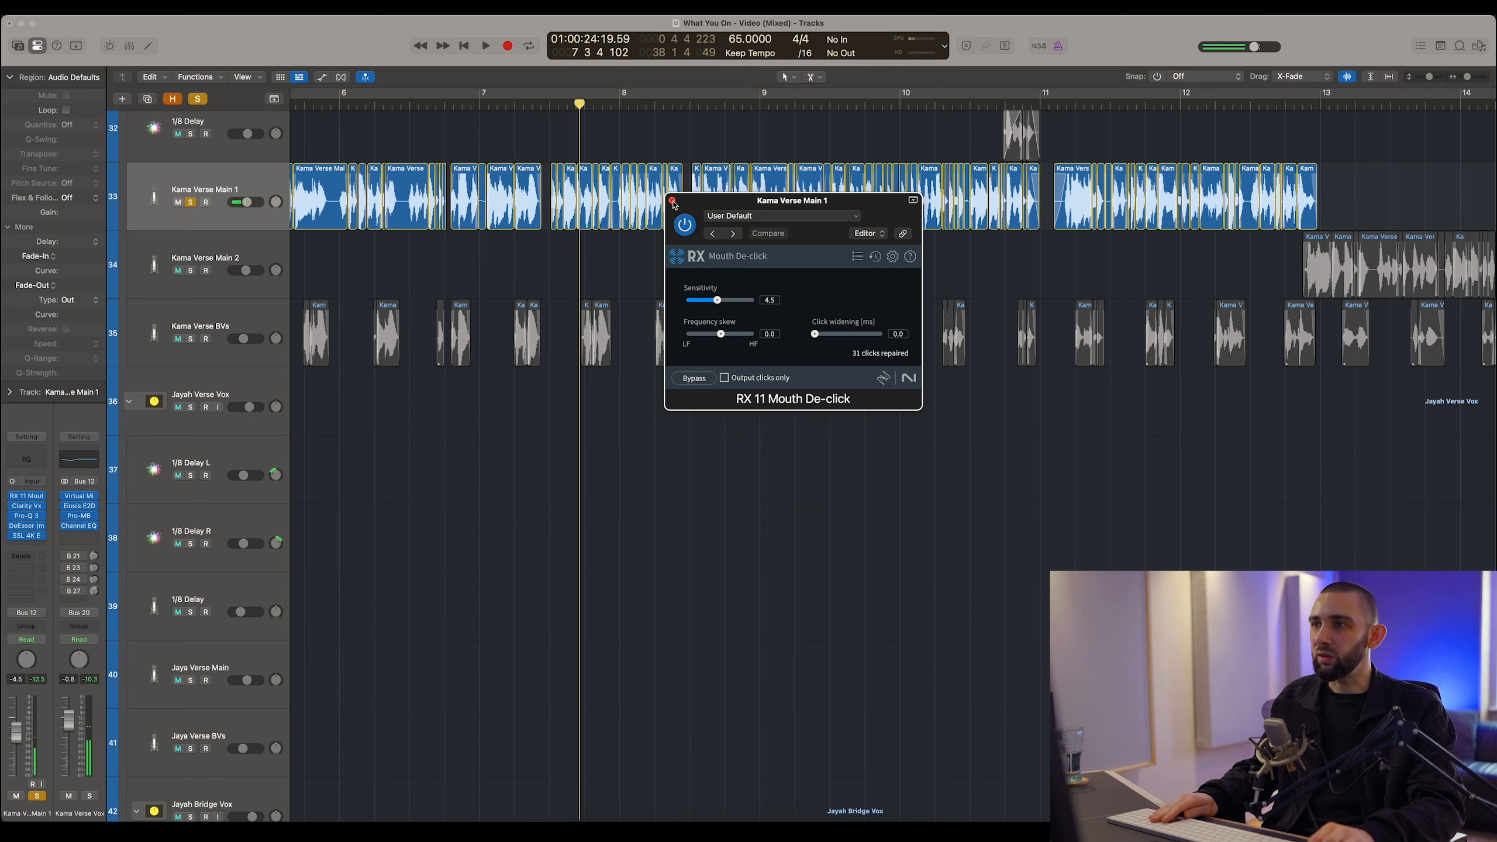
Close Mouth De-click and open the Clarity Vx DeReverb Pro plug-in on Kama Verse Main 1, clear of the vocal regions.
{"action": "key", "text": "super+Left"}
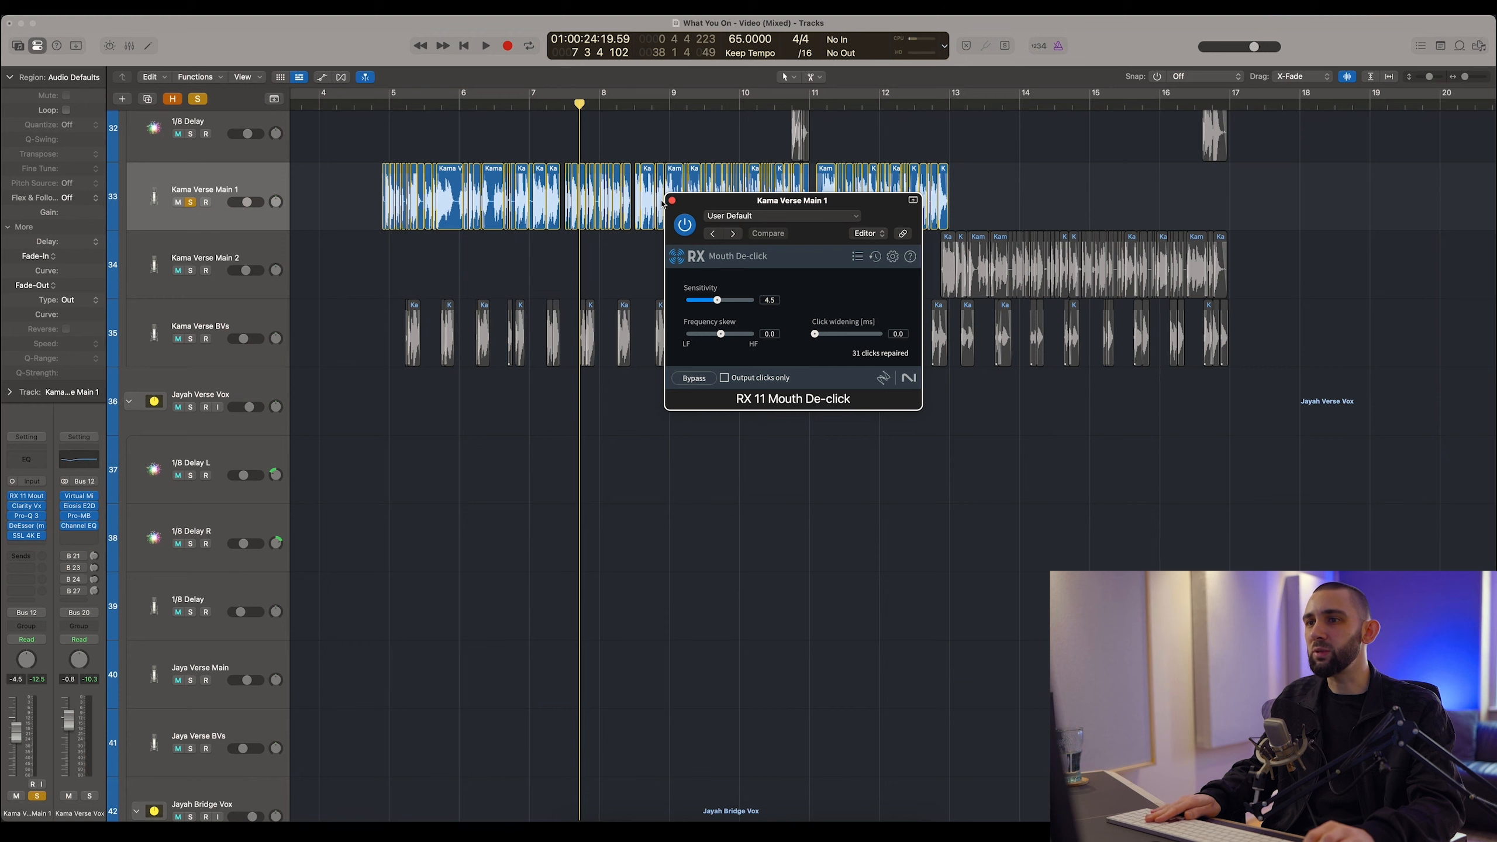
{"action": "left_click", "coordinate": [672, 201]}
{"action": "left_click", "coordinate": [199, 248]}
{"action": "left_click", "coordinate": [197, 216]}
{"action": "left_click", "coordinate": [26, 508]}
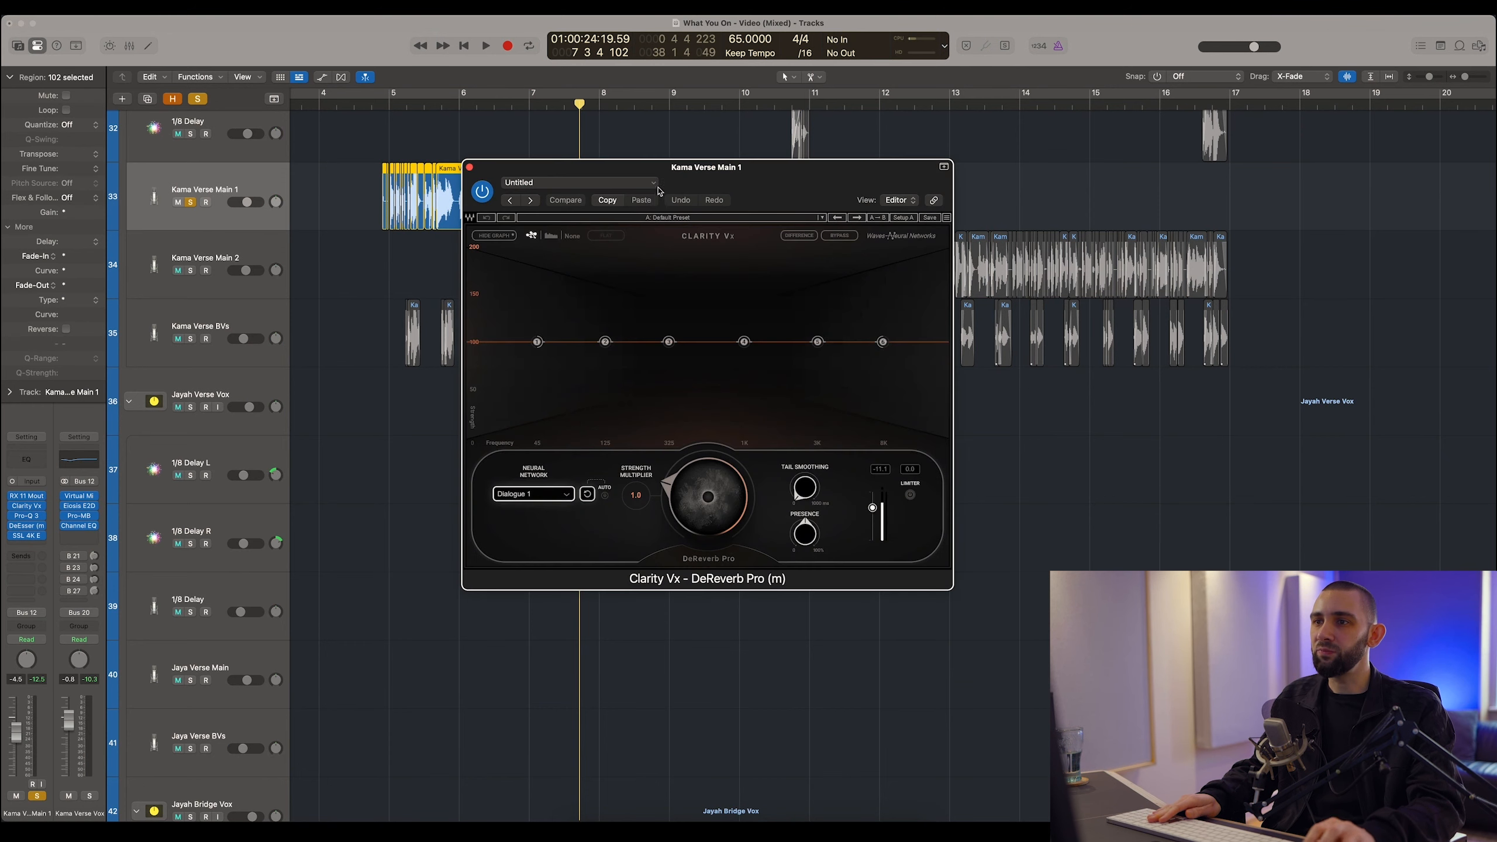
{"action": "left_click_drag", "start_coordinate": [647, 175], "coordinate": [755, 224]}
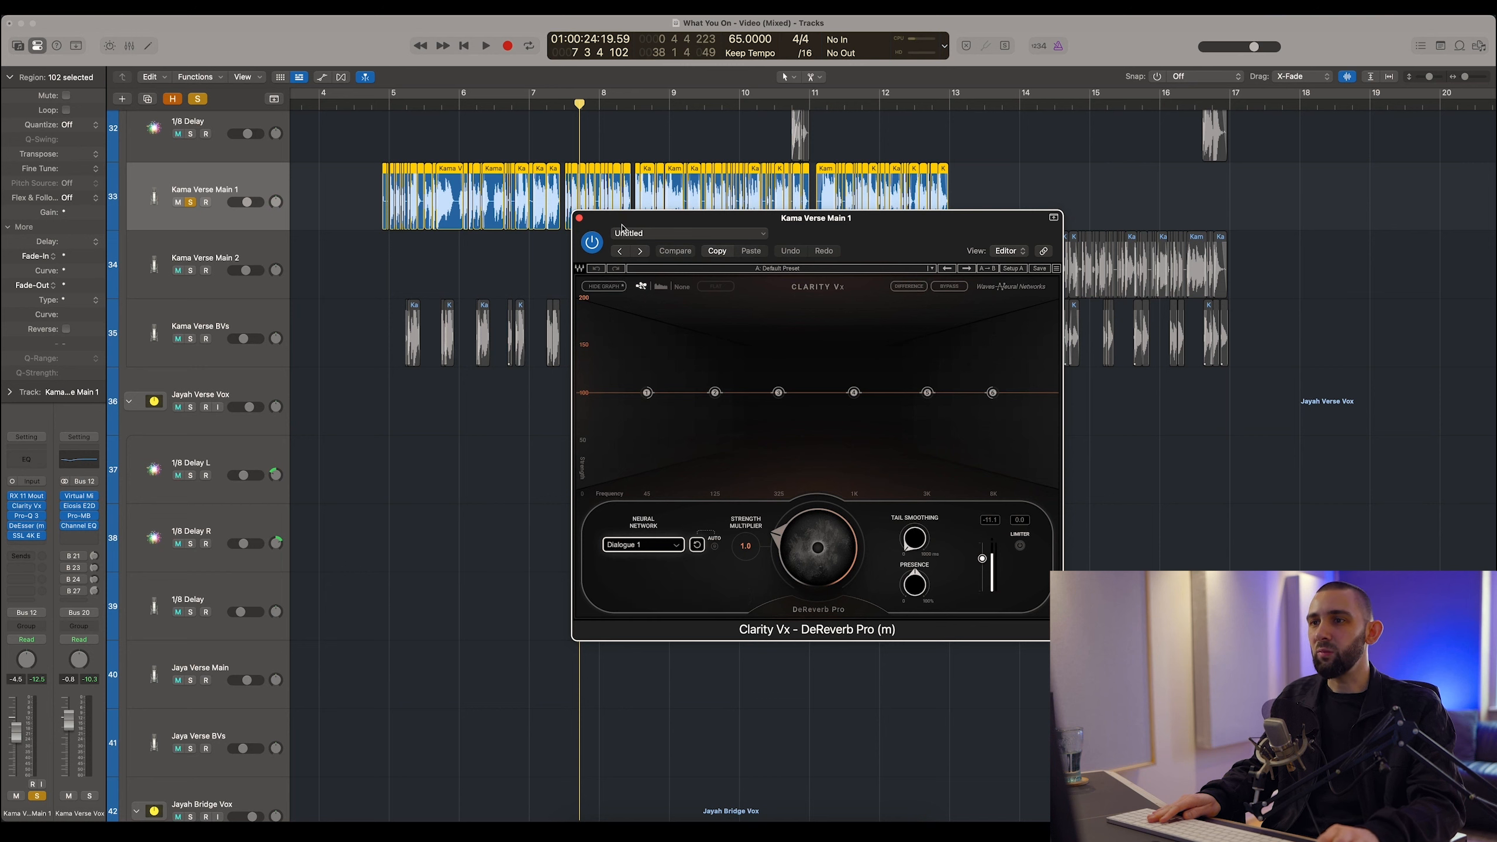
{"action": "left_click_drag", "start_coordinate": [625, 218], "coordinate": [631, 231]}
Play the vocal from 8 3 2 while alternating Clarity Vx DeReverb Pro between bypassed and active, and close the plug-in.
{"action": "left_click", "coordinate": [641, 108]}
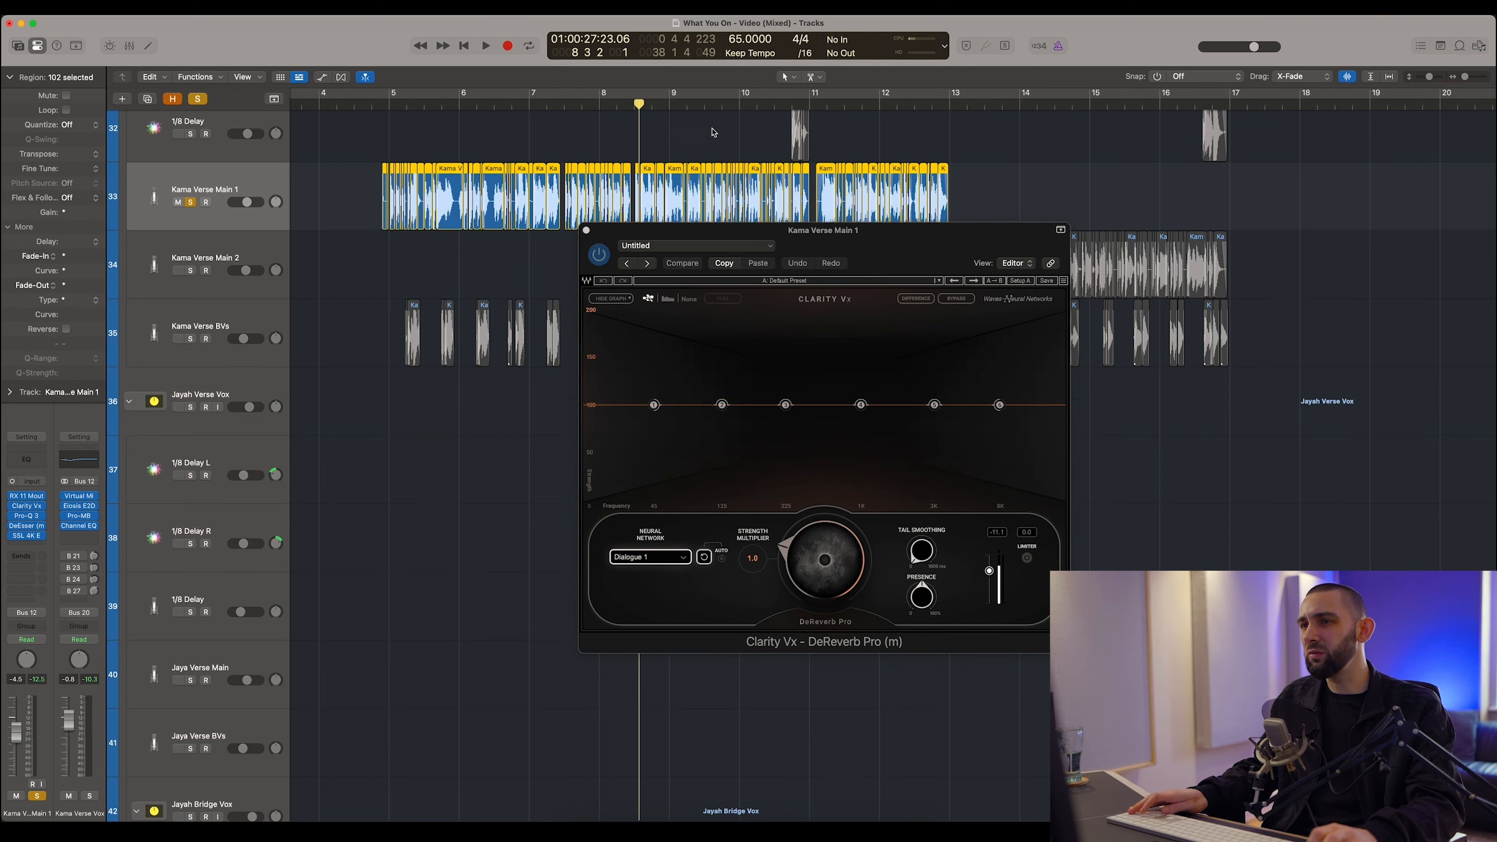
{"action": "scroll", "coordinate": [654, 177], "scroll_direction": "down", "scroll_amount": 2}
{"action": "left_click", "coordinate": [591, 208]}
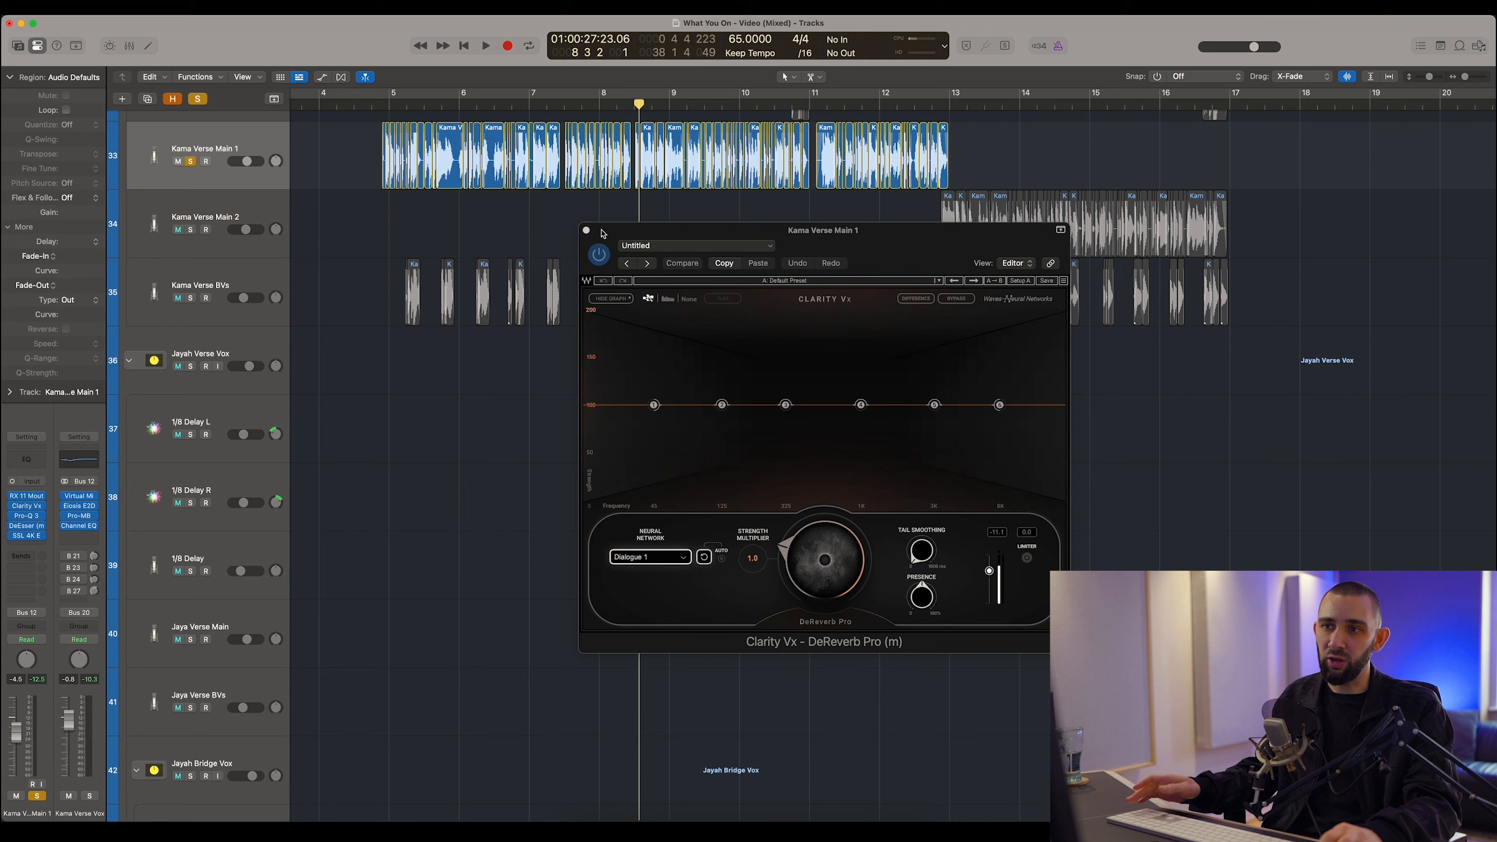
{"action": "left_click", "coordinate": [599, 255]}
{"action": "key", "text": "space"}
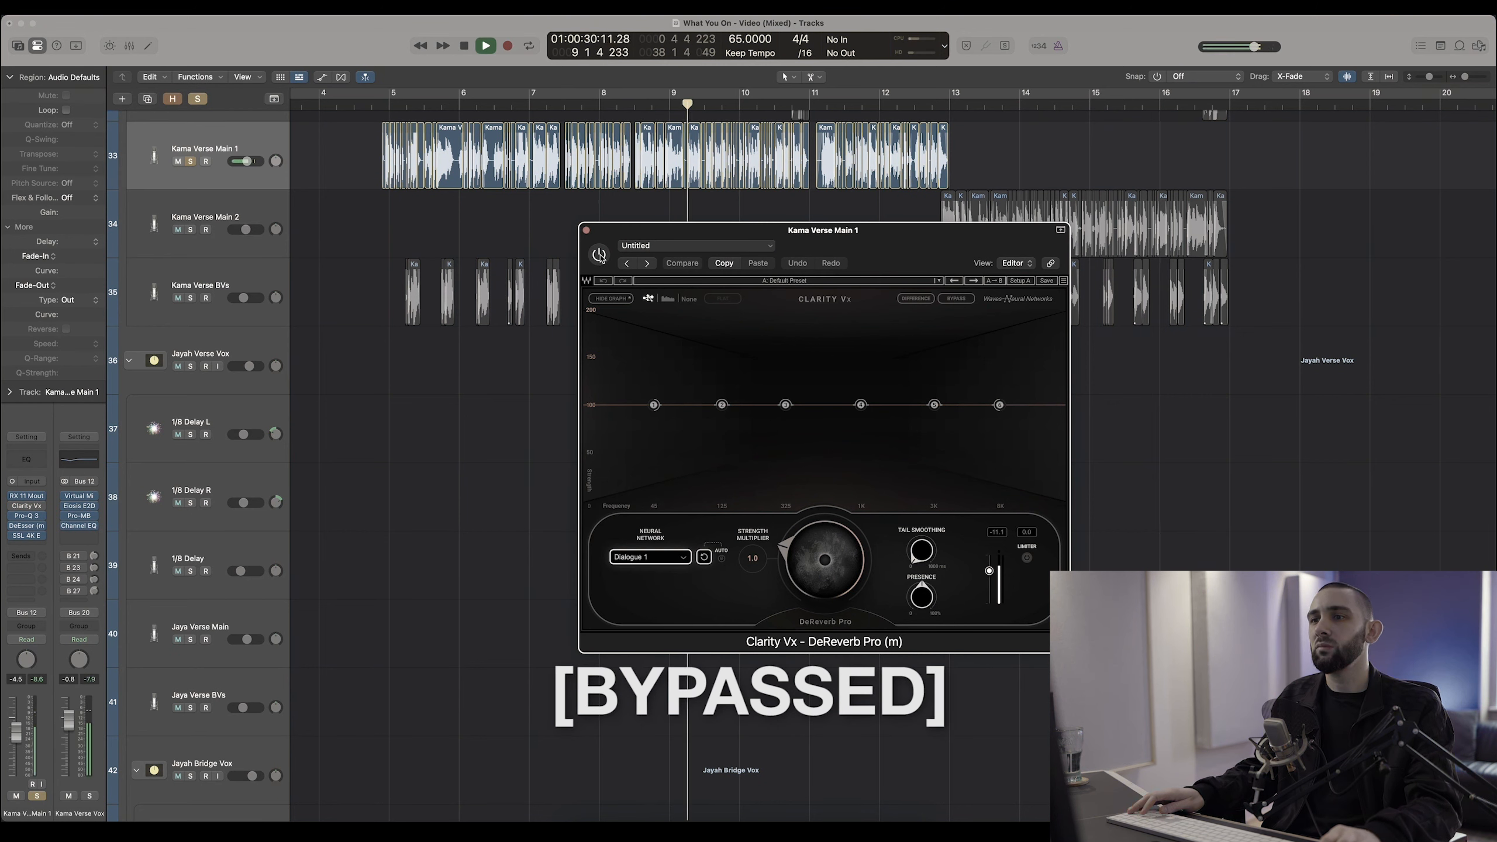
{"action": "left_click", "coordinate": [599, 255]}
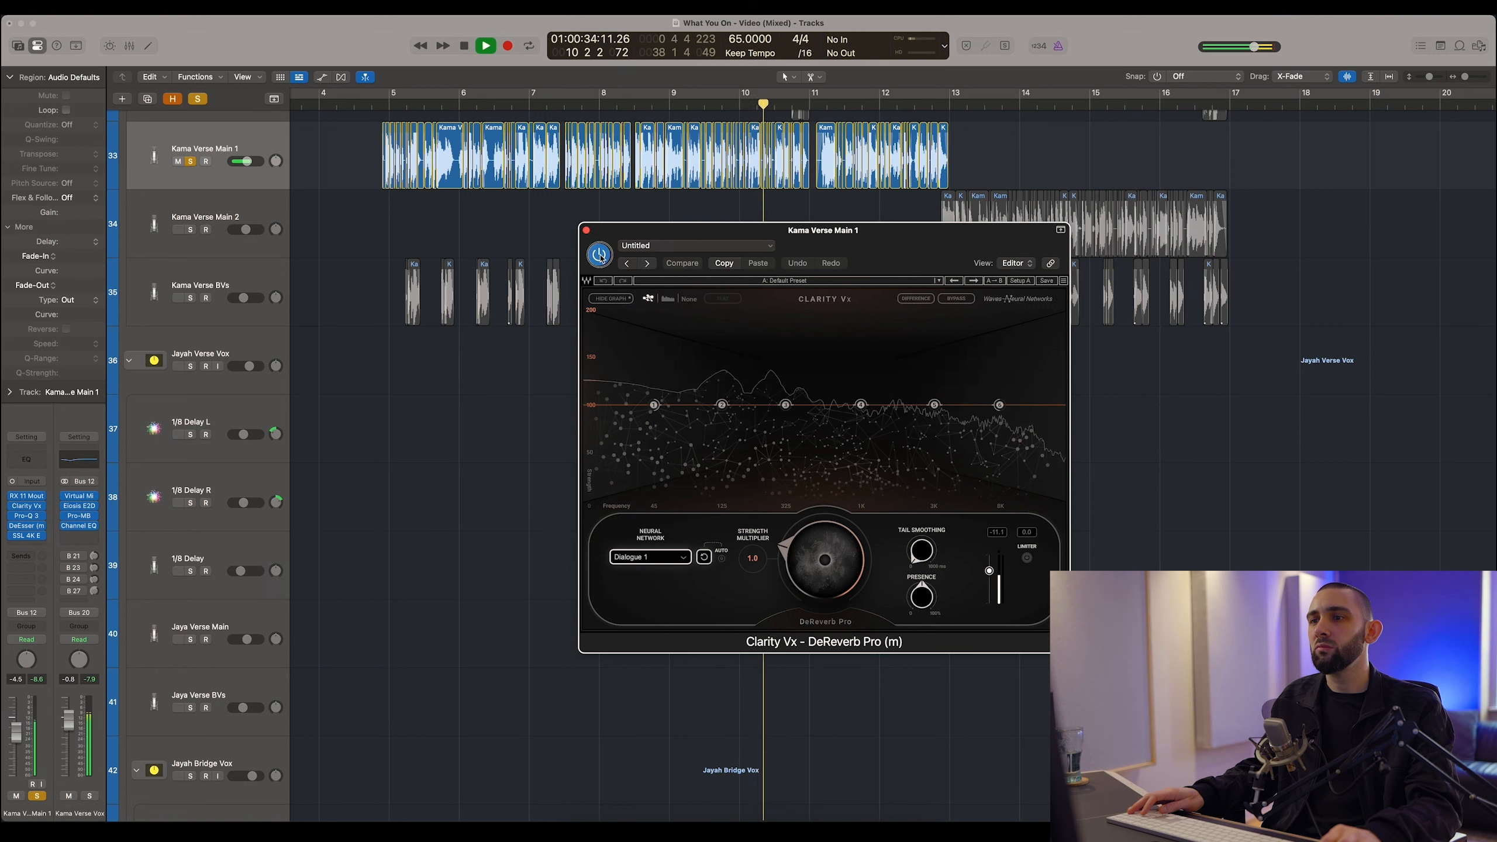
{"action": "left_click", "coordinate": [599, 255]}
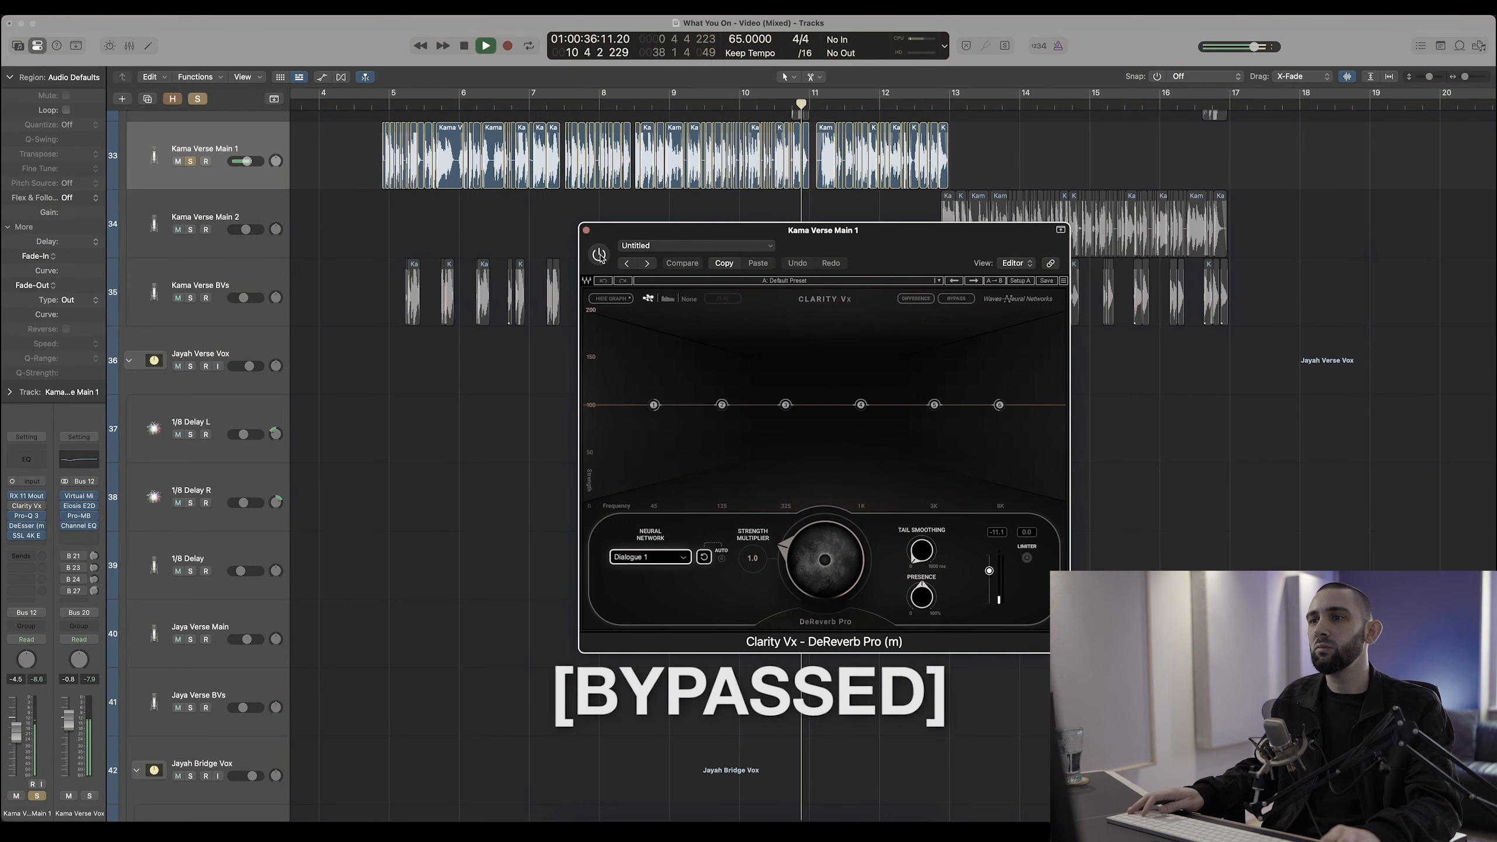
{"action": "left_click", "coordinate": [599, 255]}
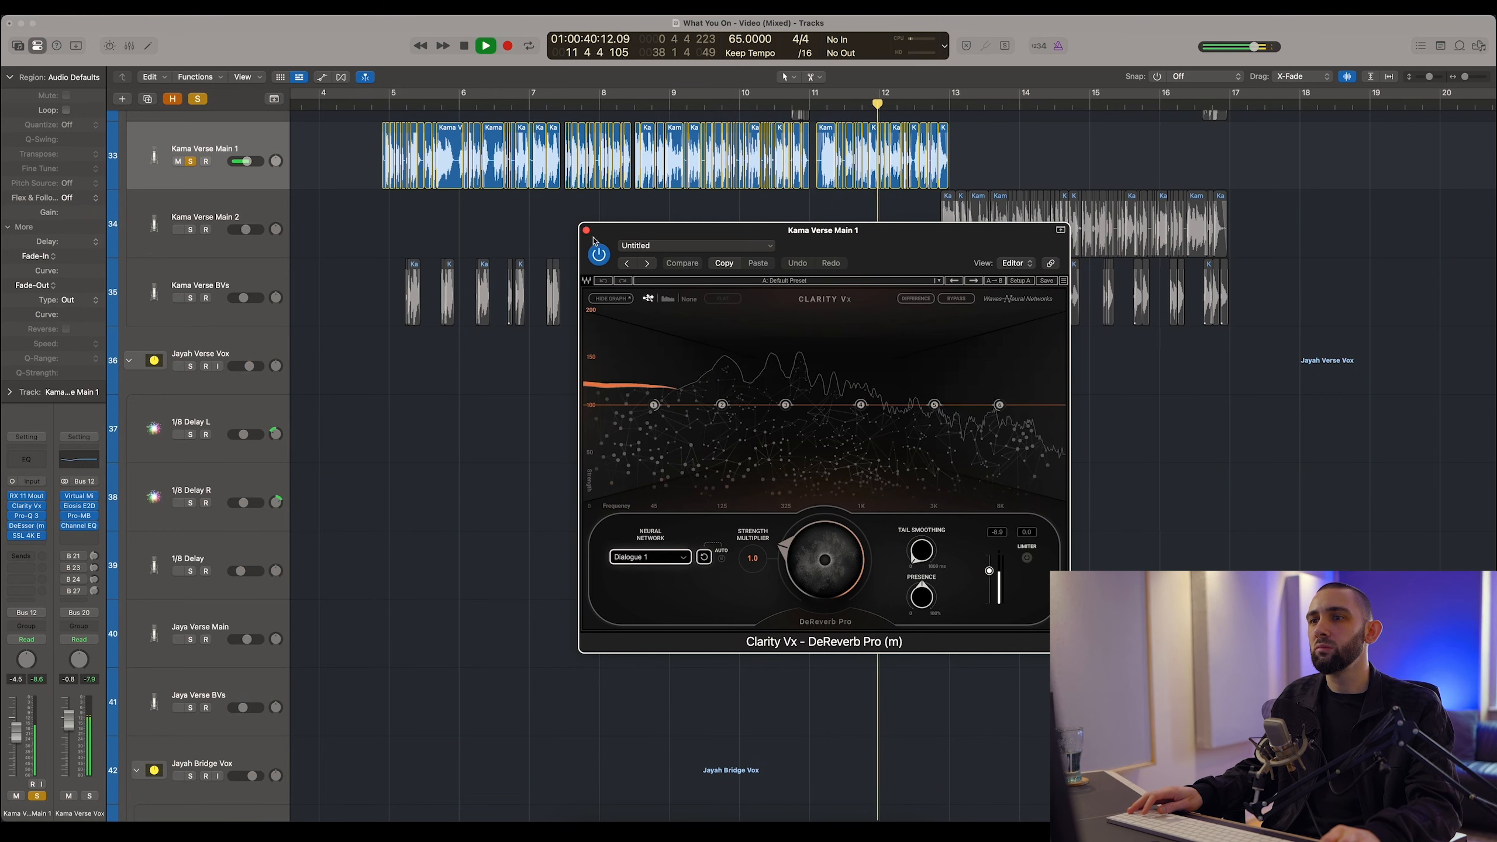
{"action": "key", "text": "space"}
{"action": "left_click", "coordinate": [588, 231]}
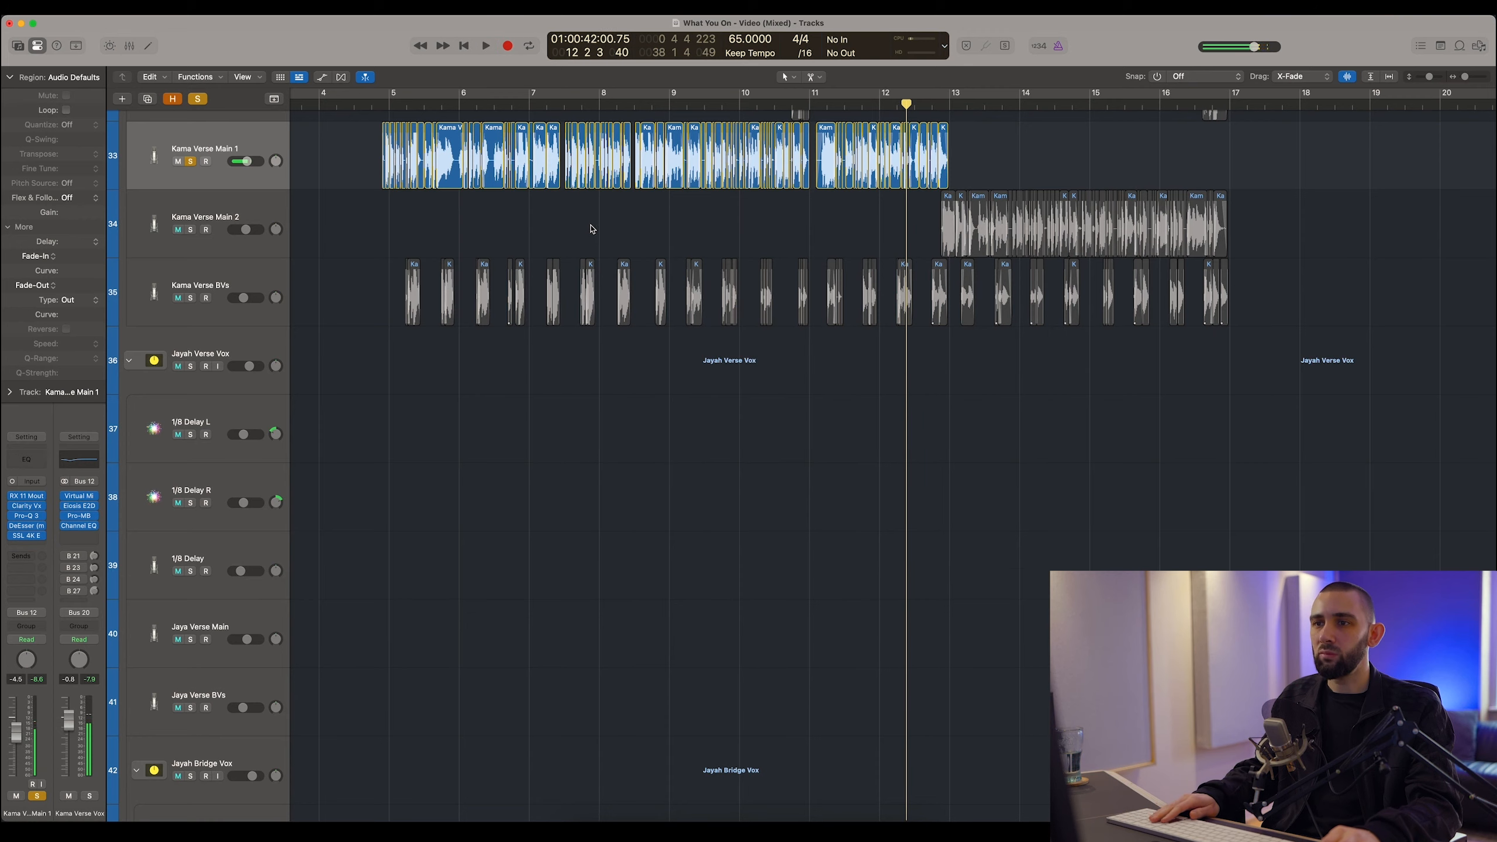
Solo Kama Verse Main 2 and Kama Verse BVs along with Kama Verse Main 1, and place the playhead at 5 1 3.
{"action": "key", "text": "super+Left"}
{"action": "scroll", "coordinate": [635, 298], "scroll_direction": "up", "scroll_amount": 3}
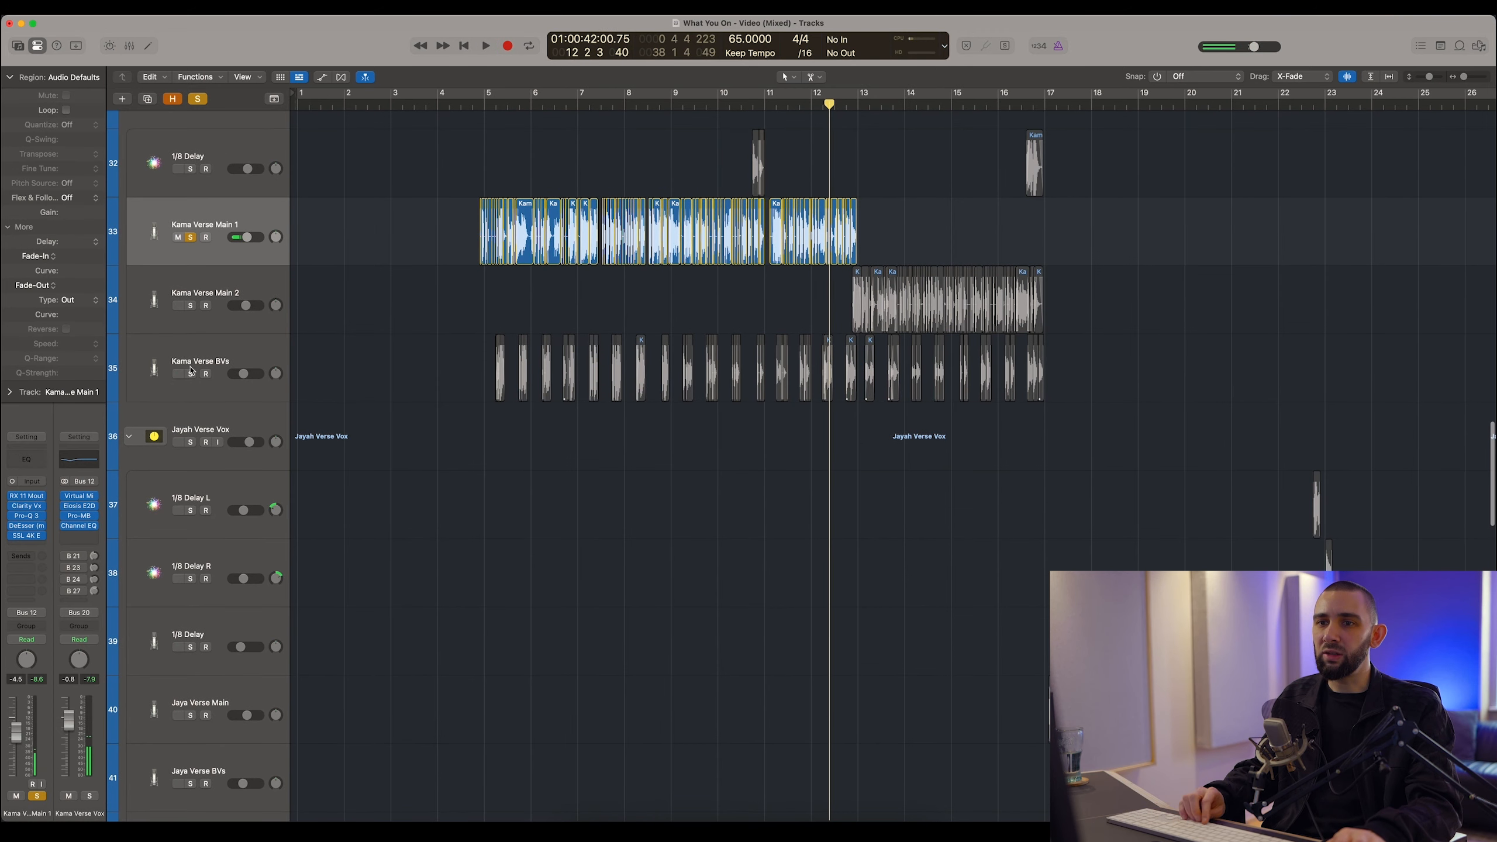
{"action": "left_click", "coordinate": [191, 370]}
{"action": "left_click", "coordinate": [493, 114]}
{"action": "key", "text": "super+Right"}
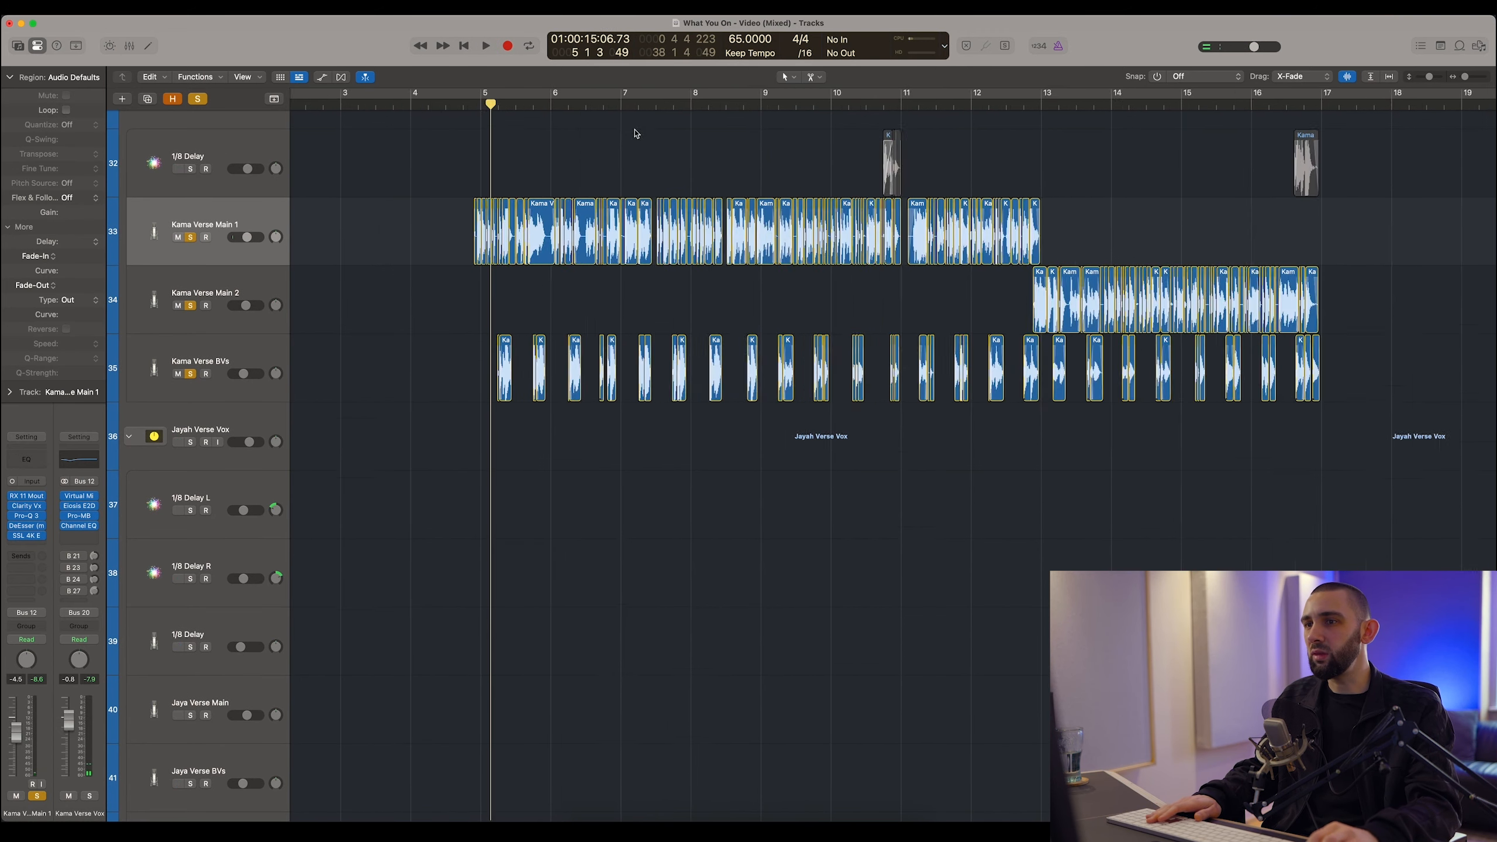
Examine the cuts, gaps and fades of the Kama Verse BVs regions against the main vocal from bar 5 to bar 8.
{"action": "key", "text": "super+Right"}
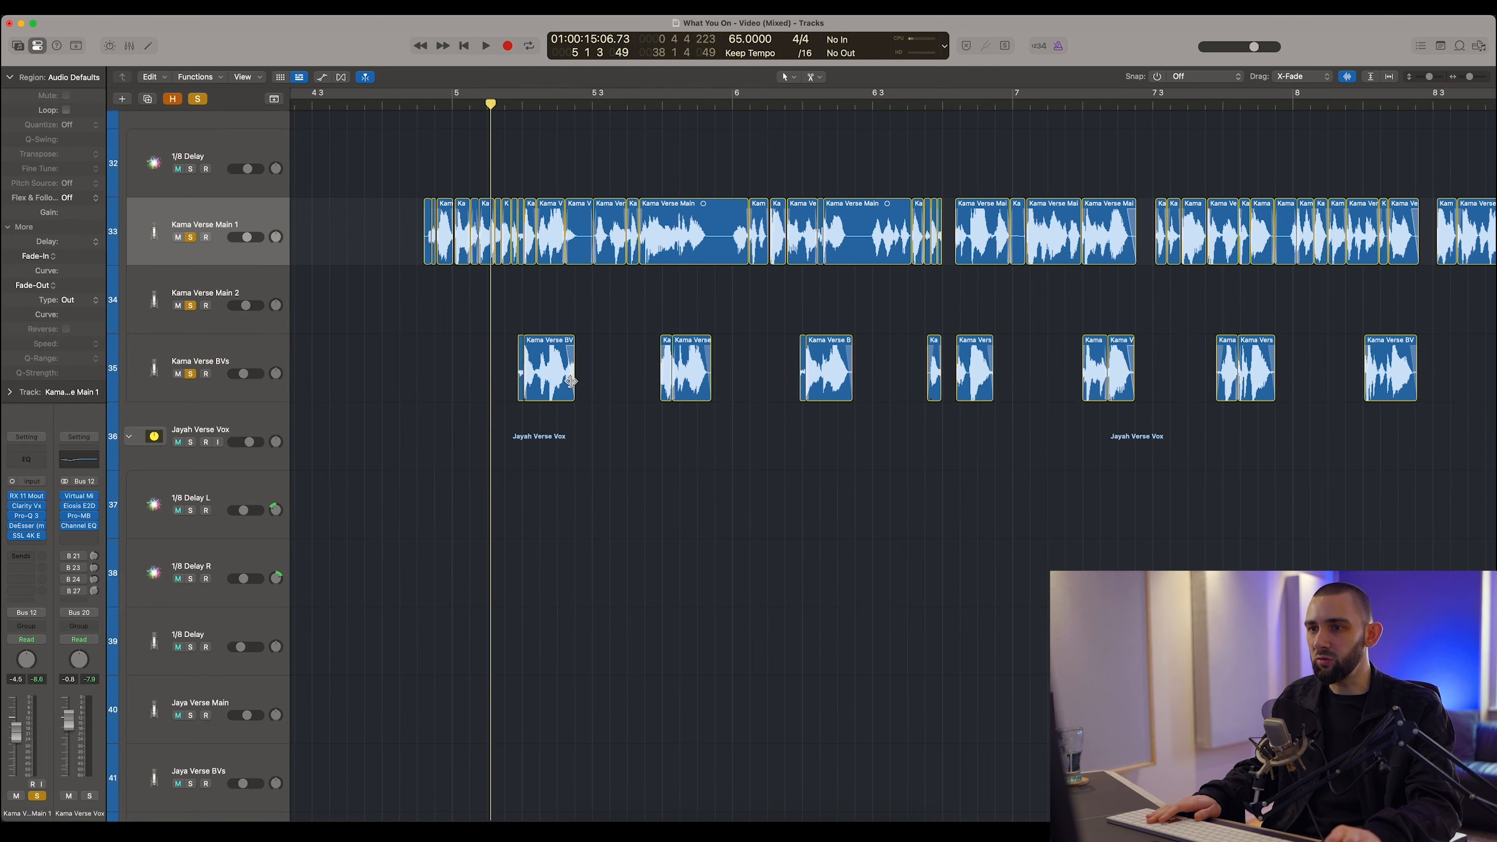
{"action": "key", "text": "super+Right"}
{"action": "key", "text": "super+Right"}
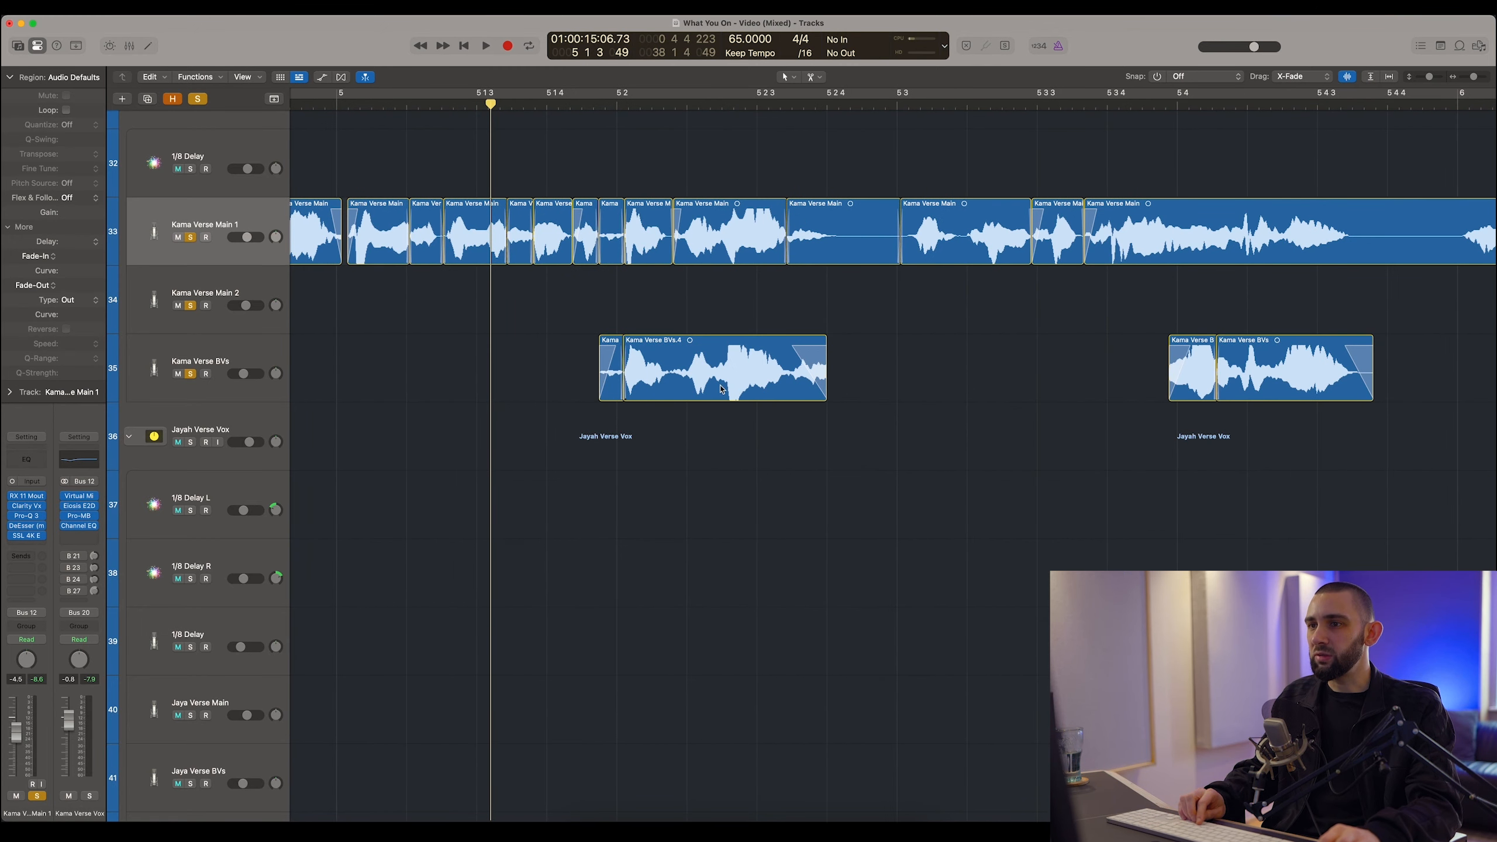
{"action": "scroll", "coordinate": [890, 382], "scroll_direction": "right", "scroll_amount": 6}
{"action": "scroll", "coordinate": [889, 382], "scroll_direction": "left", "scroll_amount": 1}
{"action": "key", "text": "super+Left"}
{"action": "key", "text": "super+Left"}
{"action": "key", "text": "super+Left"}
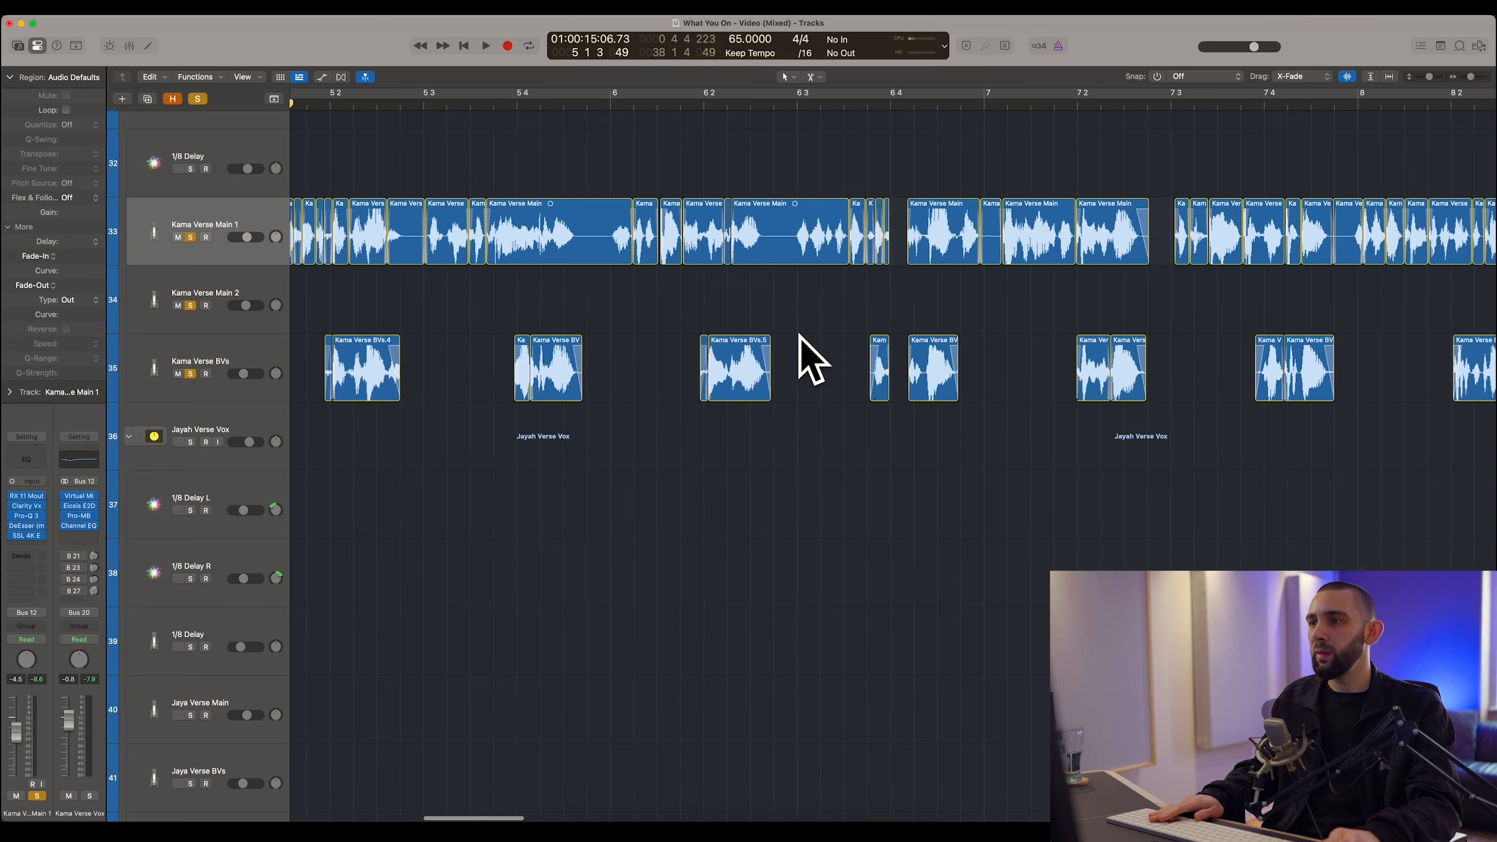
{"action": "scroll", "coordinate": [658, 398], "scroll_direction": "right", "scroll_amount": 7}
Try adjusting the start of the Kama Verse BVs region just after bar 8, and inspect the backing vocal regions up to bar 11.
{"action": "left_click_drag", "start_coordinate": [658, 397], "coordinate": [732, 395]}
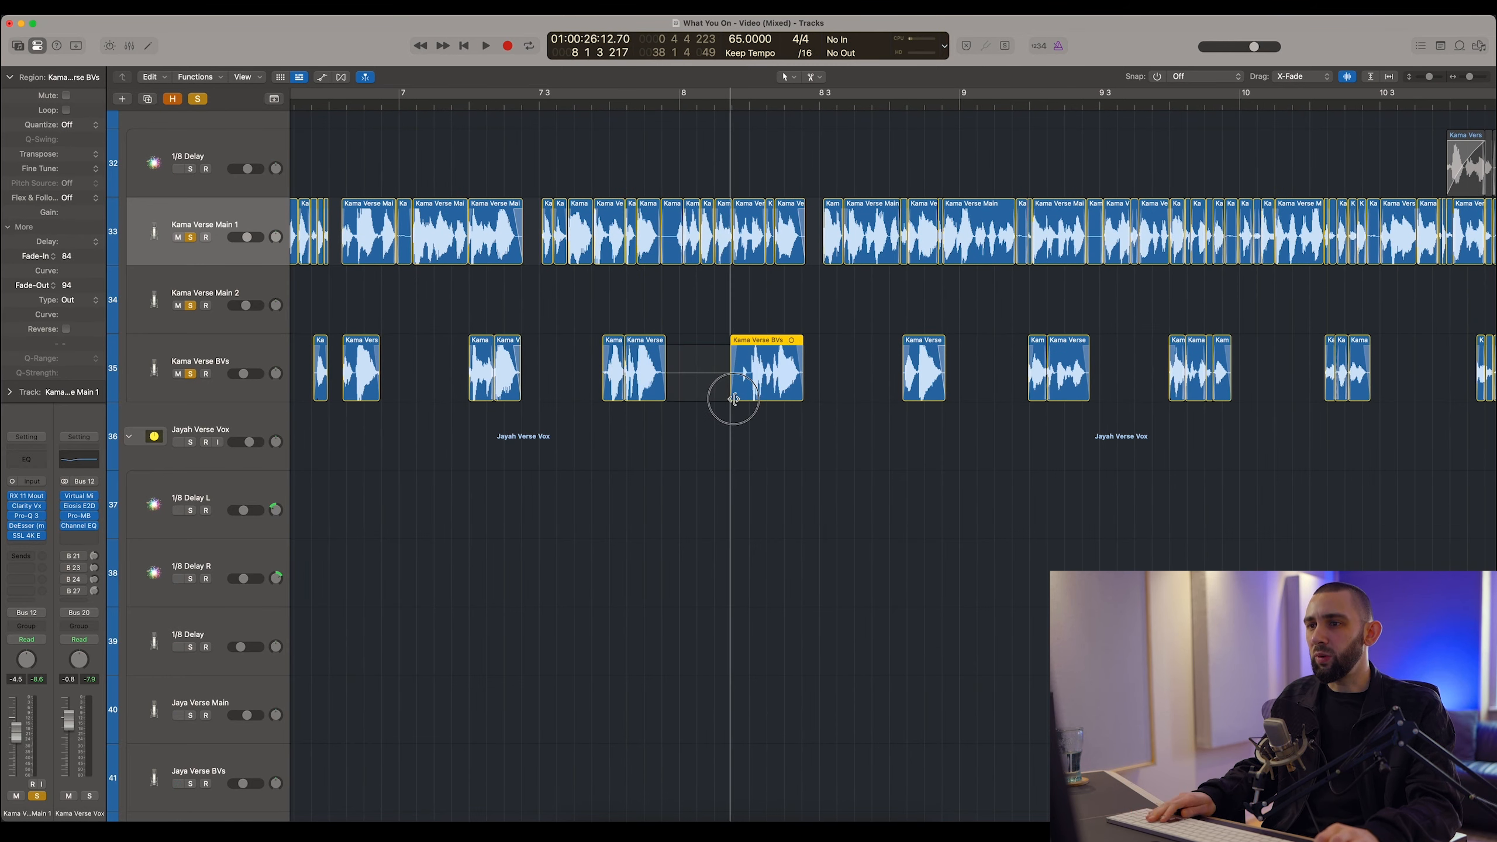
{"action": "key", "text": "super+Right"}
{"action": "key", "text": "super+Right"}
{"action": "key", "text": "super+Right"}
{"action": "key", "text": "super+Left"}
{"action": "key", "text": "super+Left"}
{"action": "key", "text": "super+Left"}
{"action": "scroll", "coordinate": [801, 305], "scroll_direction": "right", "scroll_amount": 3}
{"action": "left_click", "coordinate": [825, 302]}
{"action": "key", "text": "super+Right"}
{"action": "scroll", "coordinate": [884, 354], "scroll_direction": "right", "scroll_amount": 7}
{"action": "key", "text": "super+Right"}
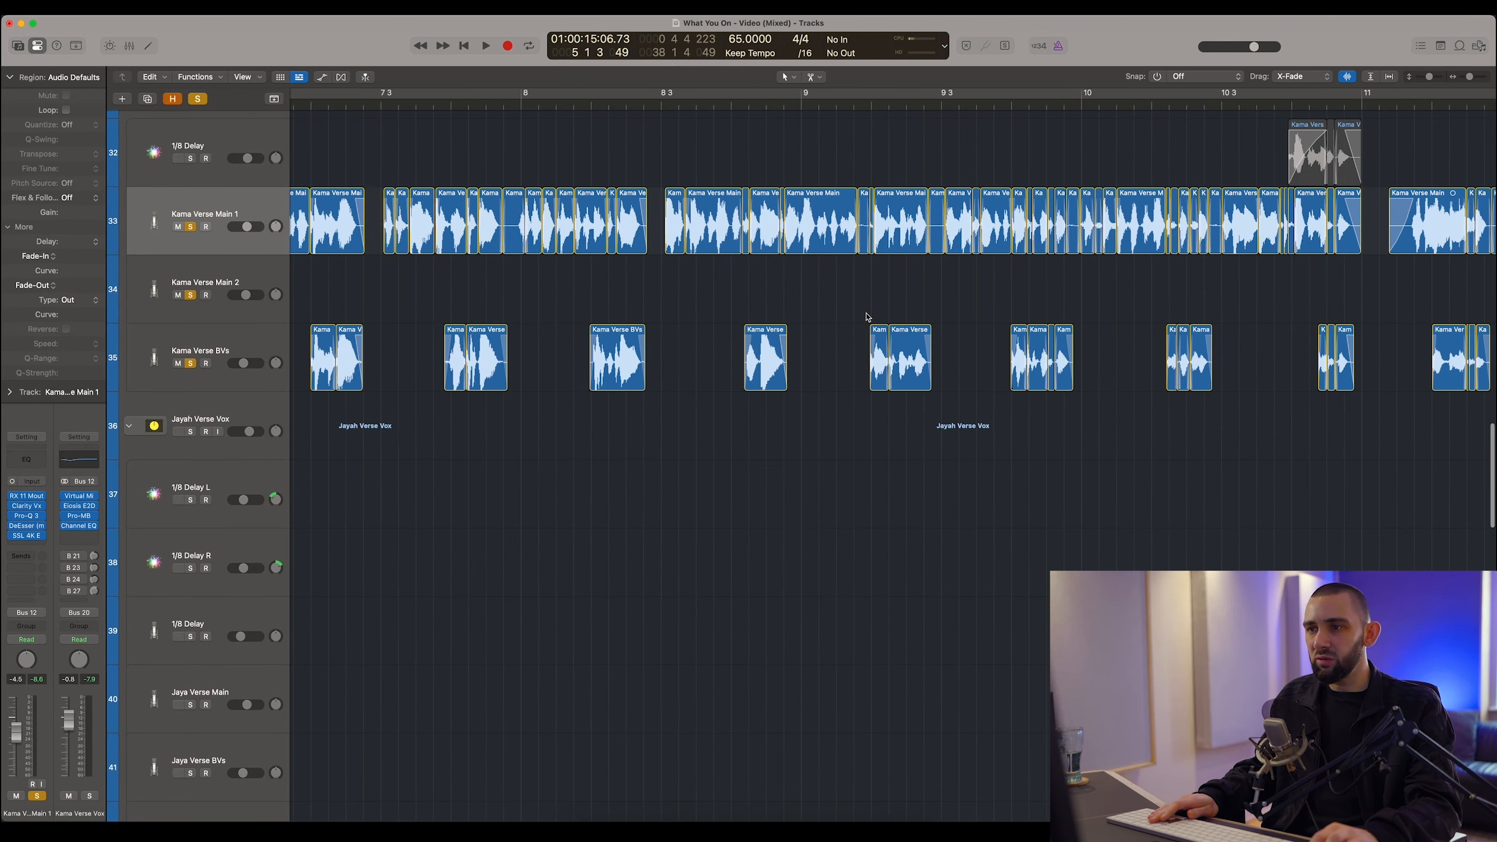
Place the playhead at 17 1 3, solo only Jaya Verse Main and select that track.
{"action": "key", "text": "super+Left"}
{"action": "key", "text": "super+Left"}
{"action": "key", "text": "super+Left"}
{"action": "key", "text": "super+Left"}
{"action": "key", "text": "super+Left"}
{"action": "scroll", "coordinate": [418, 315], "scroll_direction": "left", "scroll_amount": 3}
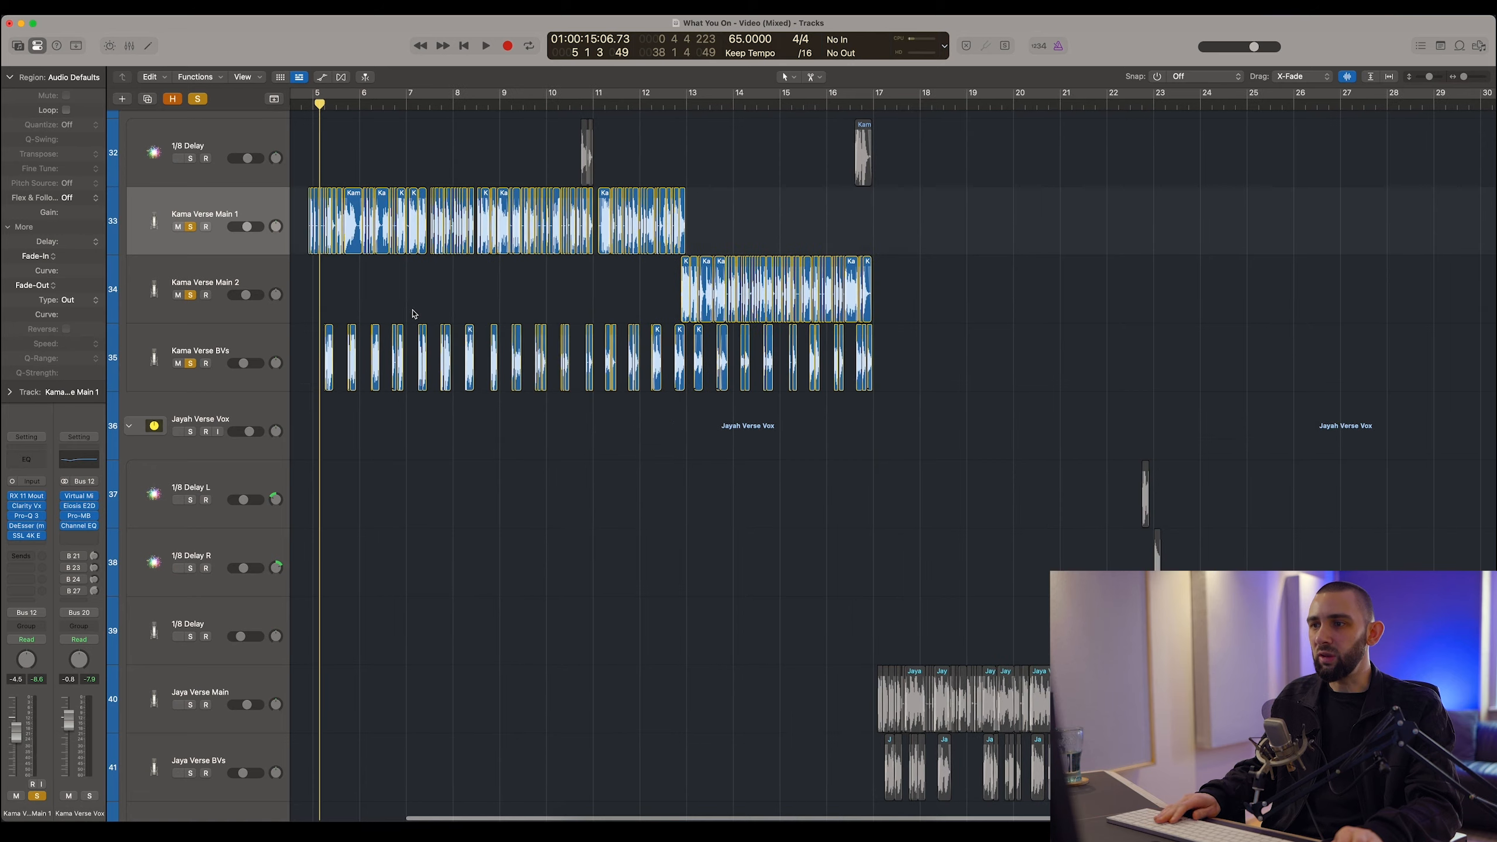
{"action": "scroll", "coordinate": [467, 339], "scroll_direction": "down", "scroll_amount": 4}
{"action": "scroll", "coordinate": [601, 398], "scroll_direction": "down", "scroll_amount": 3}
{"action": "left_click", "coordinate": [881, 104]}
{"action": "left_click", "coordinate": [191, 356], "text": "alt"}
{"action": "left_click", "coordinate": [213, 341]}
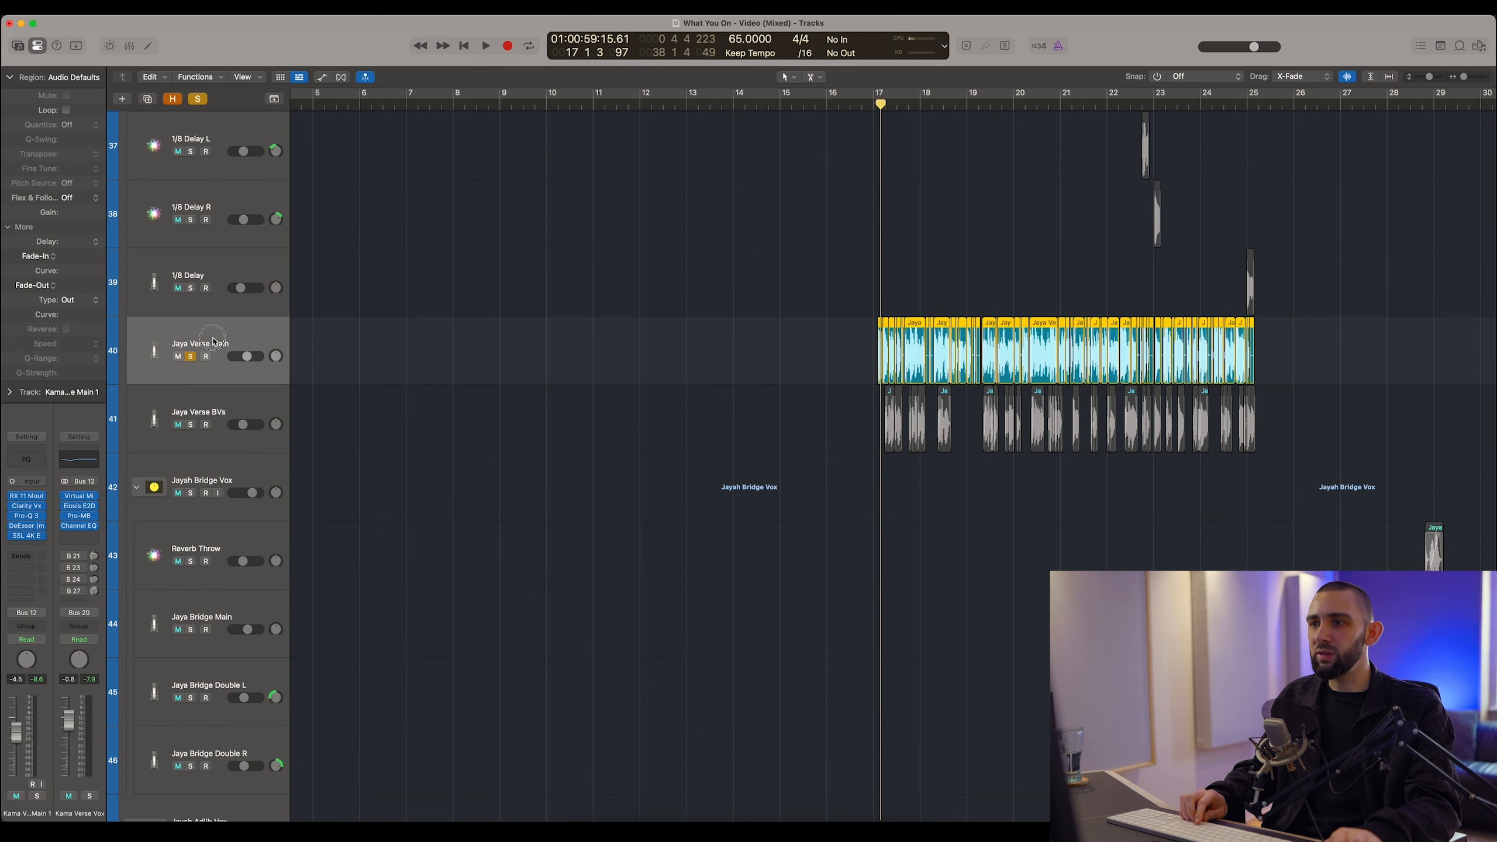
{"action": "left_click", "coordinate": [659, 313]}
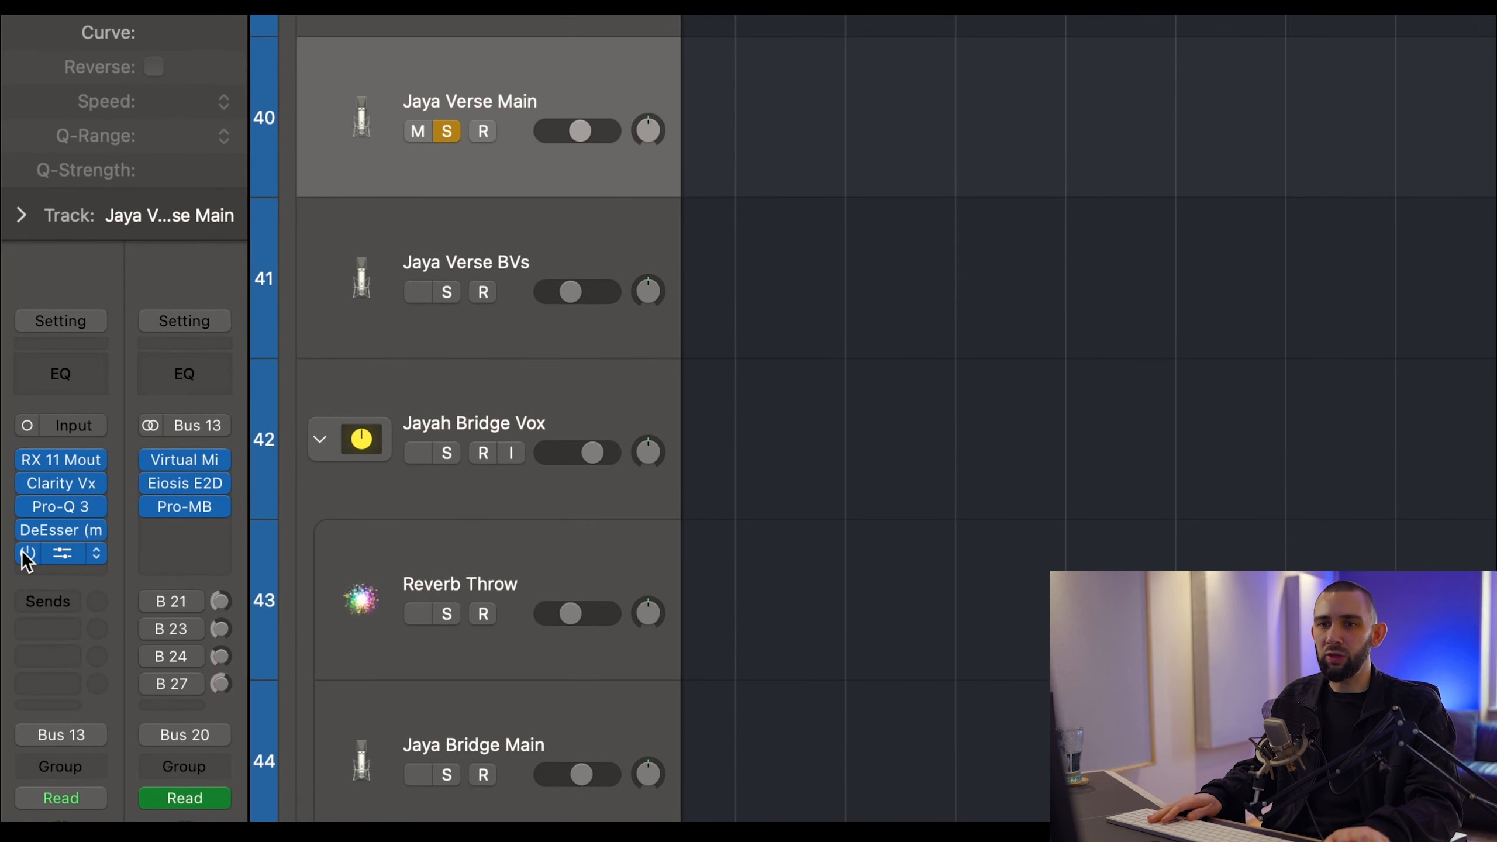
Play the soloed Jaya Verse Main from 17 1 1 and examine its cuts and fades through bar 17 into bar 18.
{"action": "scroll", "coordinate": [825, 343], "scroll_direction": "right", "scroll_amount": 5}
{"action": "key", "text": "super+Right"}
{"action": "key", "text": "super+Right"}
{"action": "key", "text": "super+Right"}
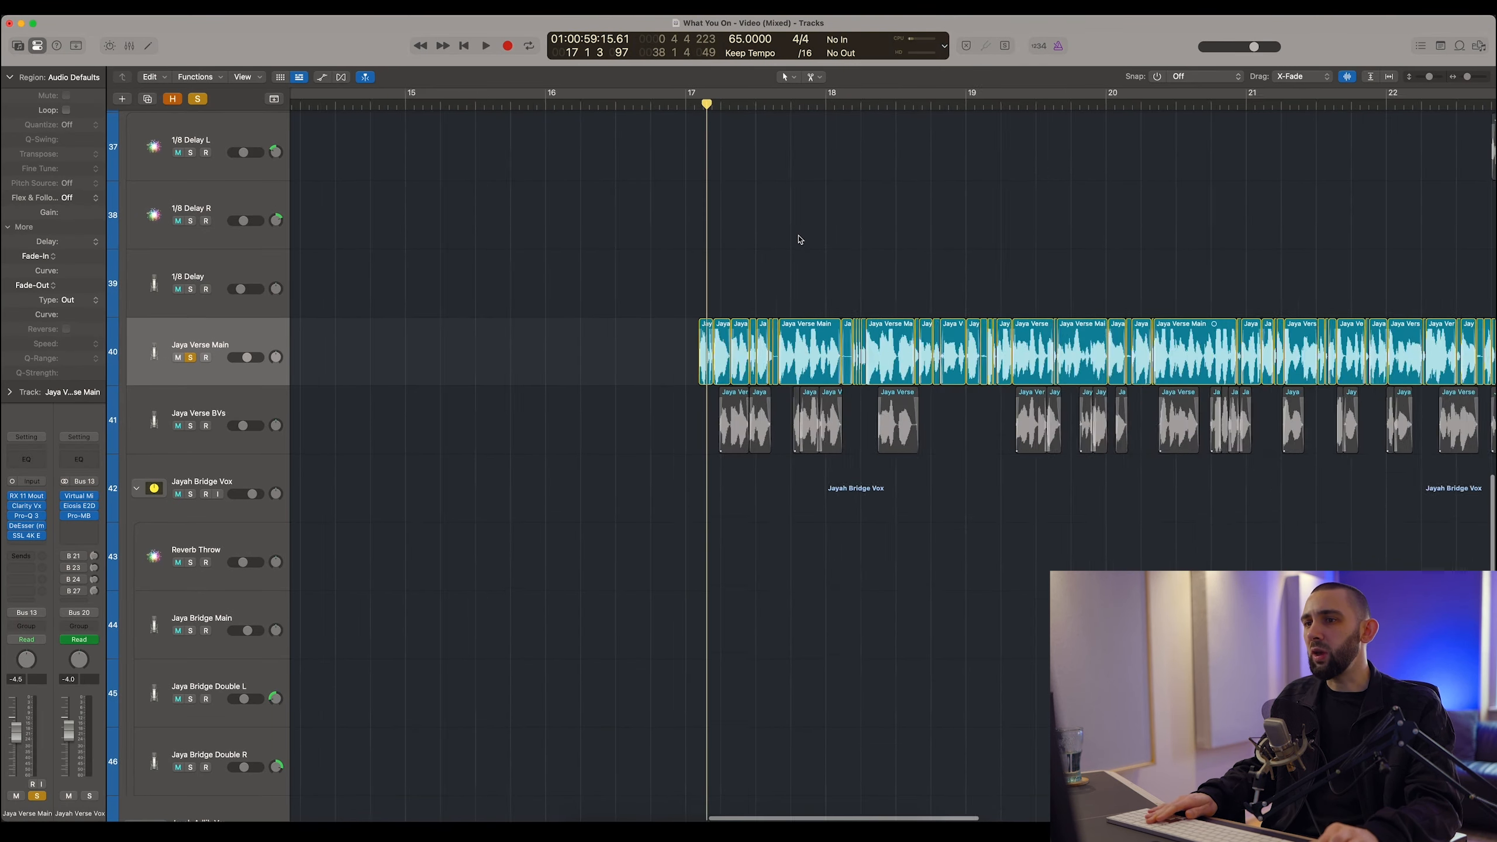
{"action": "scroll", "coordinate": [799, 237], "scroll_direction": "right", "scroll_amount": 5}
{"action": "key", "text": "super+Right"}
{"action": "left_click", "coordinate": [518, 105]}
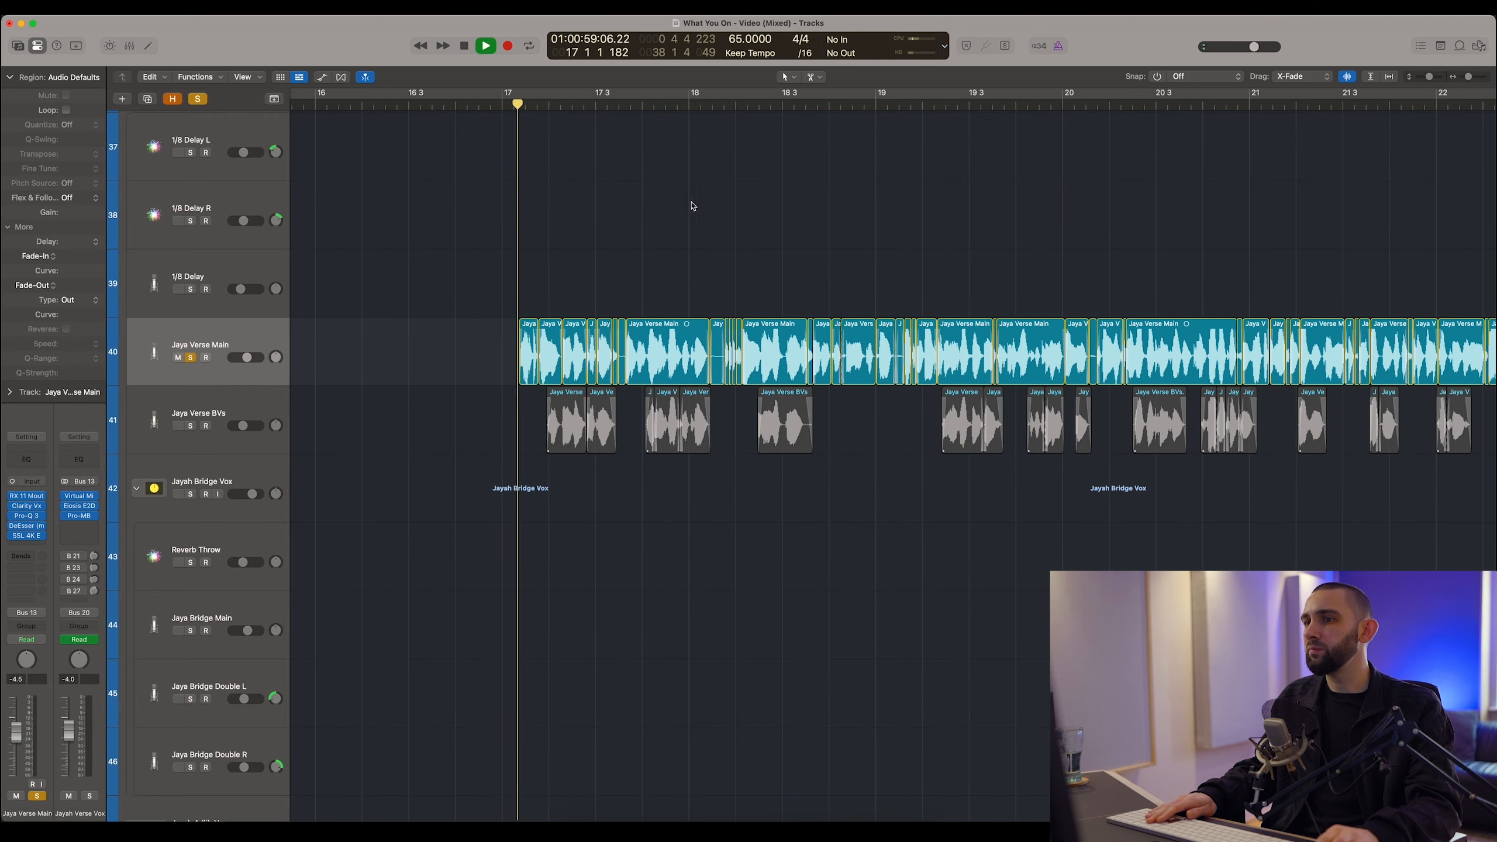
{"action": "key", "text": "super+Right"}
{"action": "key", "text": "super+Right"}
{"action": "key", "text": "super+Right"}
{"action": "key", "text": "super+Right"}
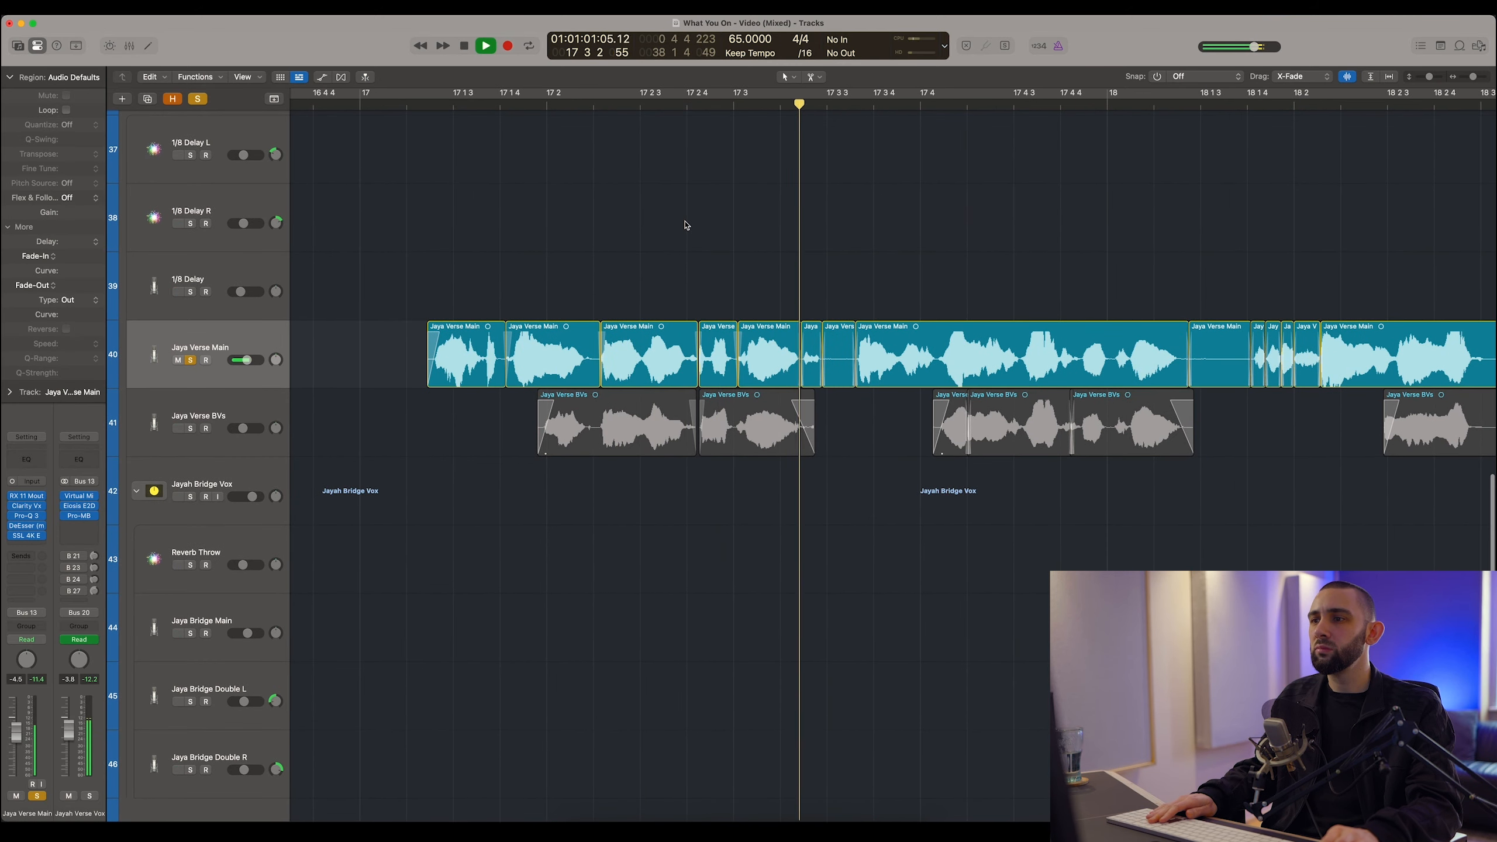
{"action": "key", "text": "super+Right"}
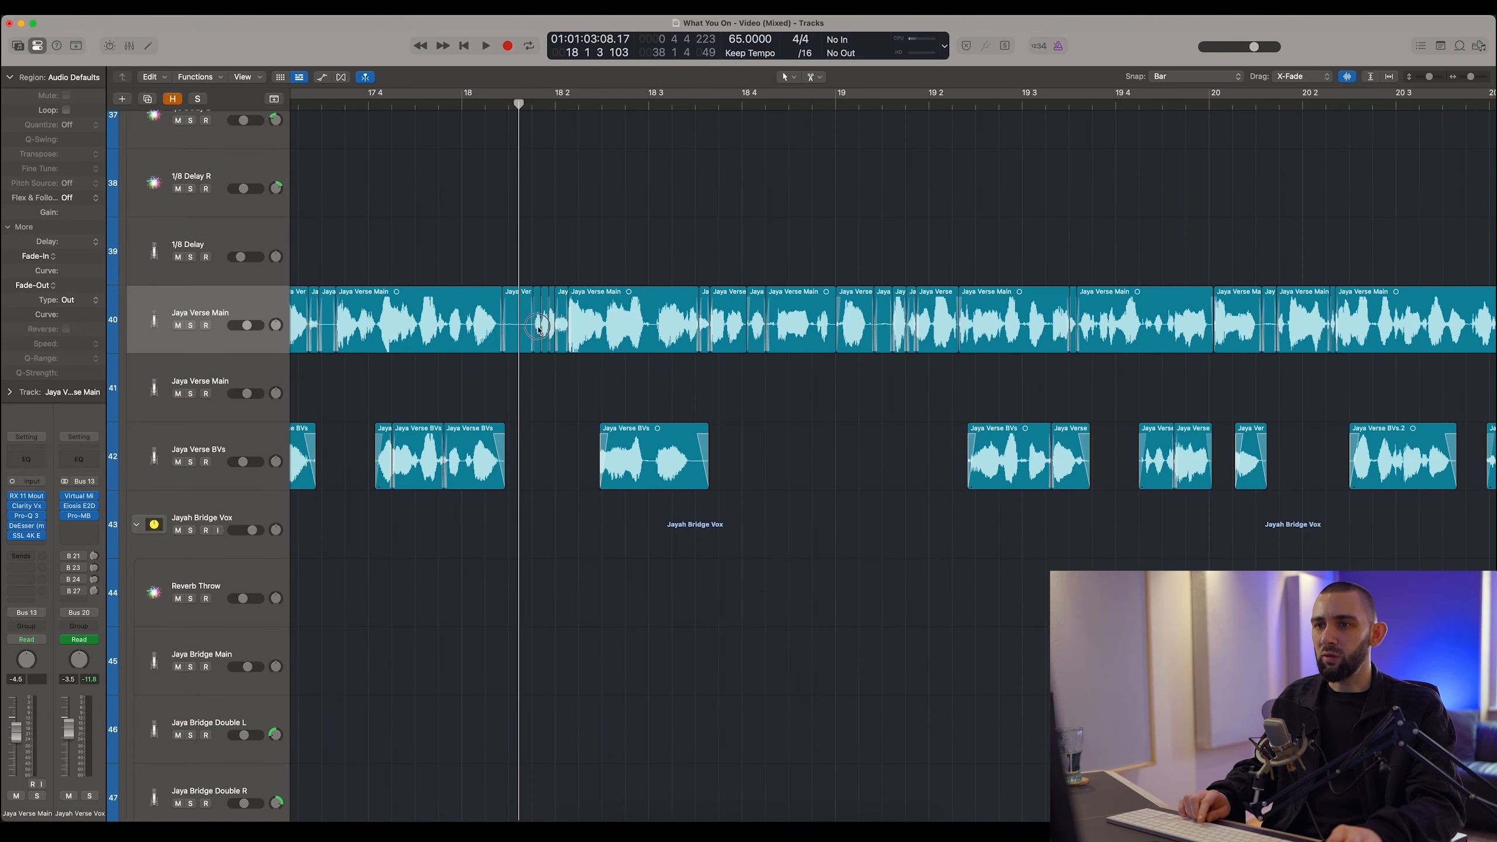
Place an uncut copy of the phrase between 18 1 4 and bar 19 on the duplicate Jaya Verse Main track and solo that track.
{"action": "left_click_drag", "start_coordinate": [539, 329], "coordinate": [891, 384]}
{"action": "left_click", "coordinate": [191, 393]}
{"action": "left_click", "coordinate": [494, 375]}
{"action": "key", "text": "super+Right"}
{"action": "key", "text": "super+Right"}
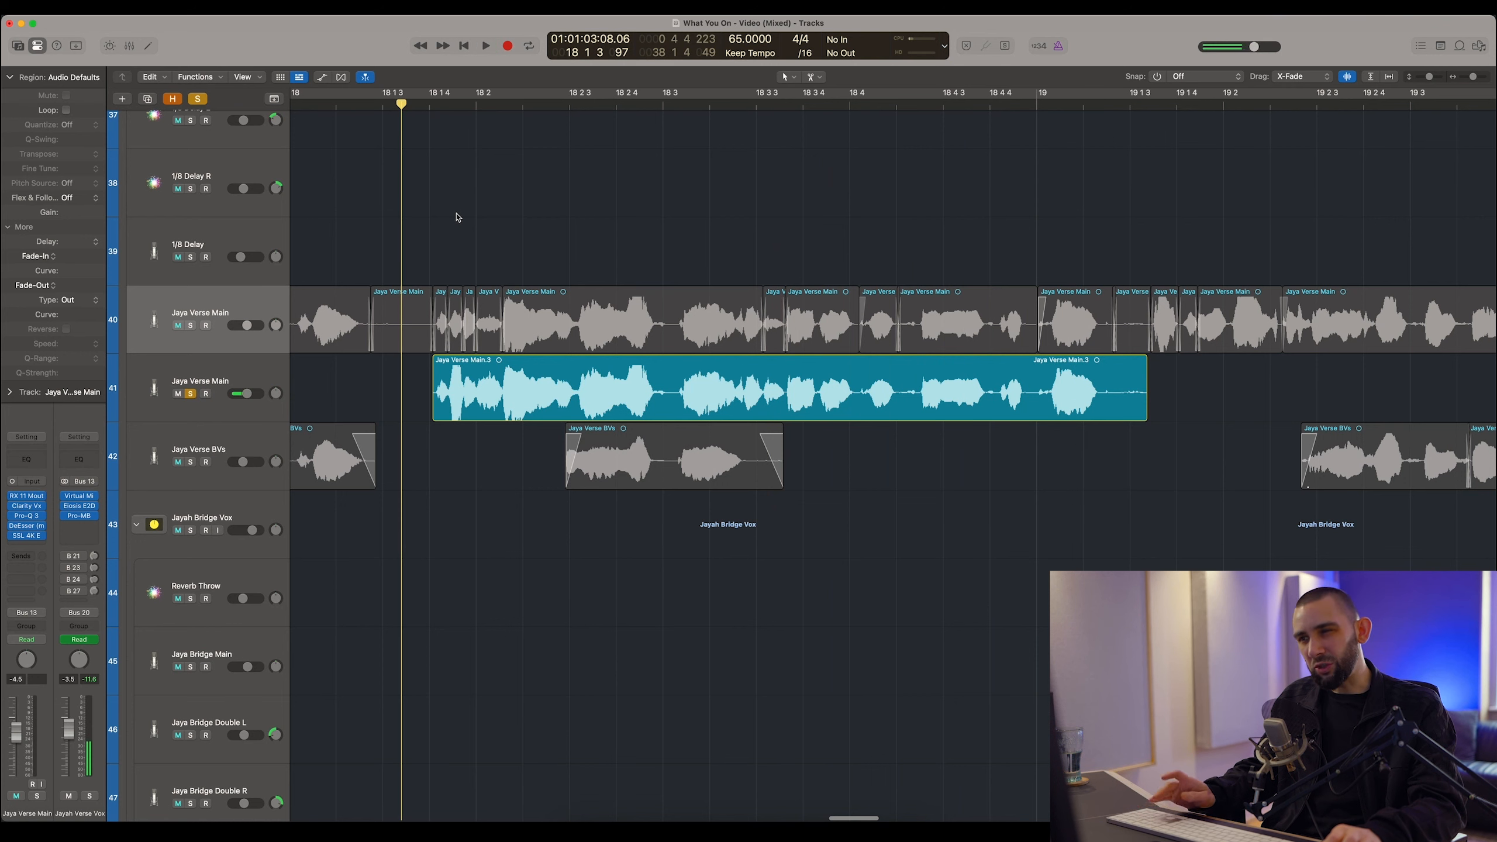
Play the uncut copy on the duplicate Jaya Verse Main track from 18 1 3 until just past bar 19.
{"action": "key", "text": "super+Right"}
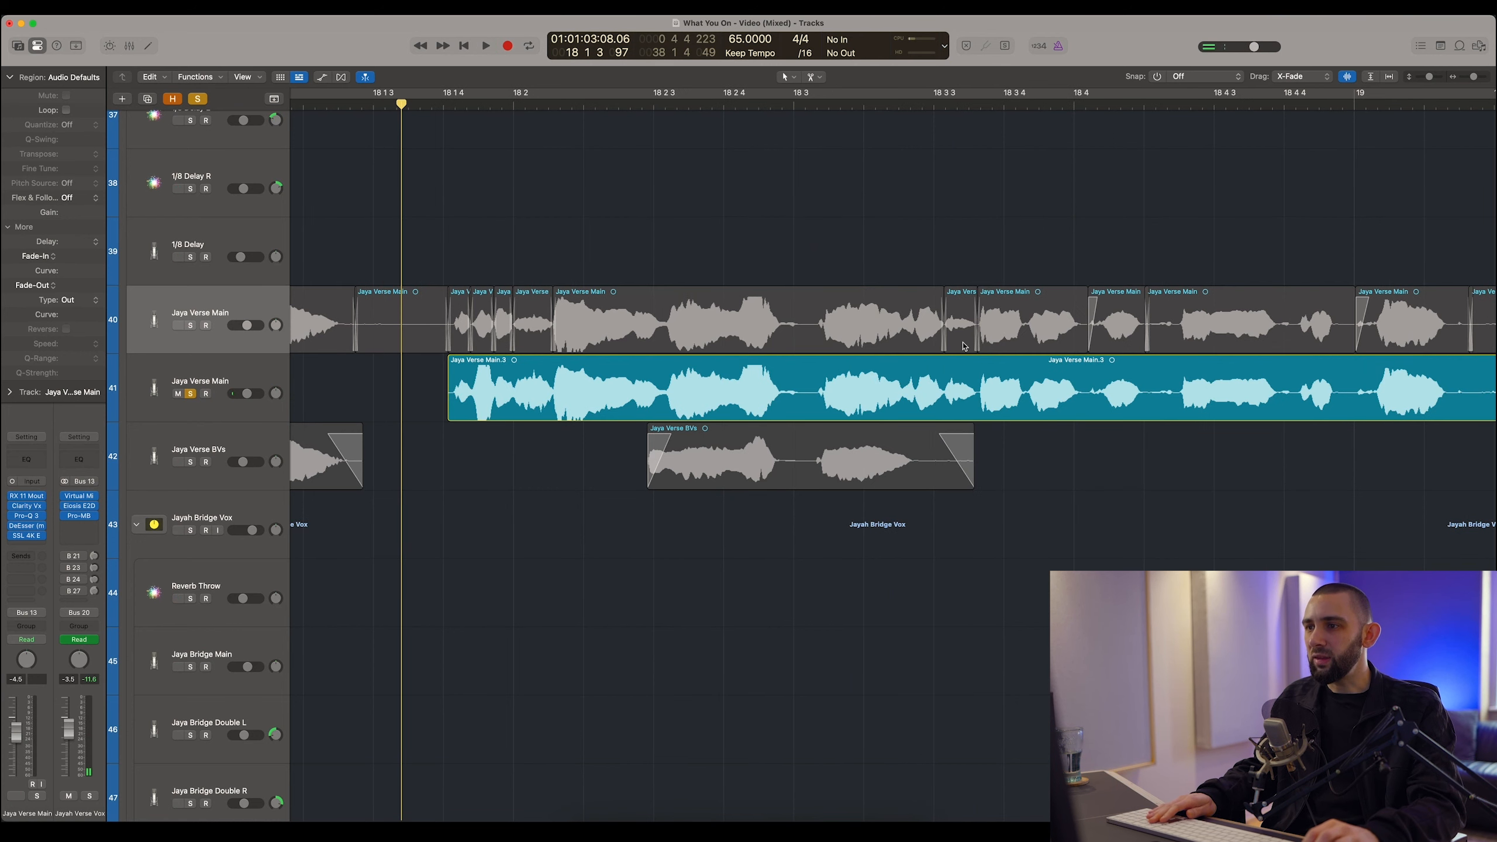
{"action": "key", "text": "super+Left"}
{"action": "scroll", "coordinate": [430, 374], "scroll_direction": "right", "scroll_amount": 1}
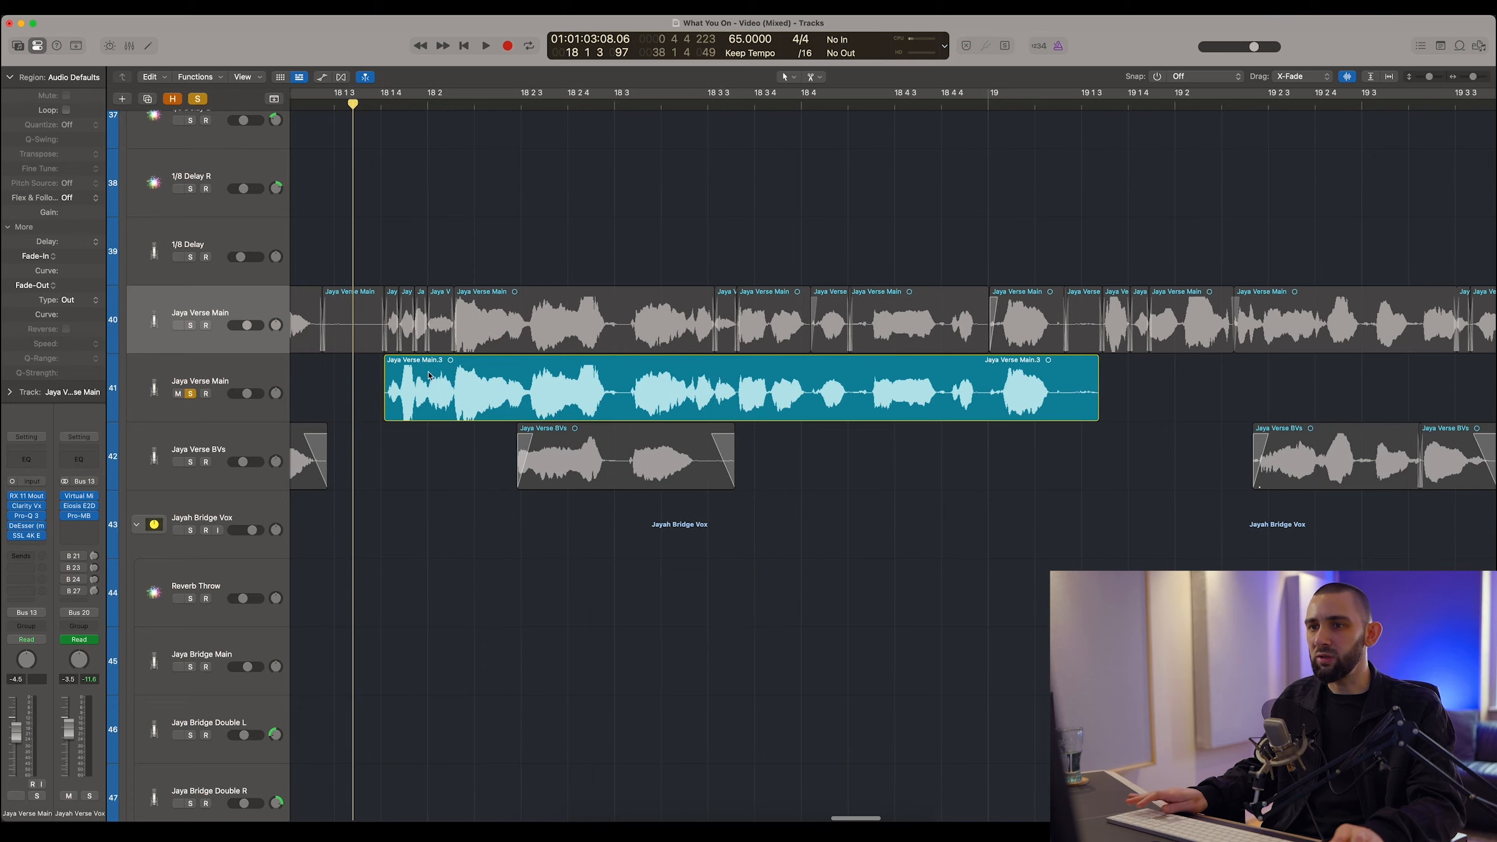
{"action": "scroll", "coordinate": [430, 373], "scroll_direction": "left", "scroll_amount": 5}
{"action": "key", "text": "space"}
{"action": "scroll", "coordinate": [430, 372], "scroll_direction": "right", "scroll_amount": 1}
{"action": "scroll", "coordinate": [431, 373], "scroll_direction": "right", "scroll_amount": 2}
{"action": "scroll", "coordinate": [261, 368], "scroll_direction": "right", "scroll_amount": 3}
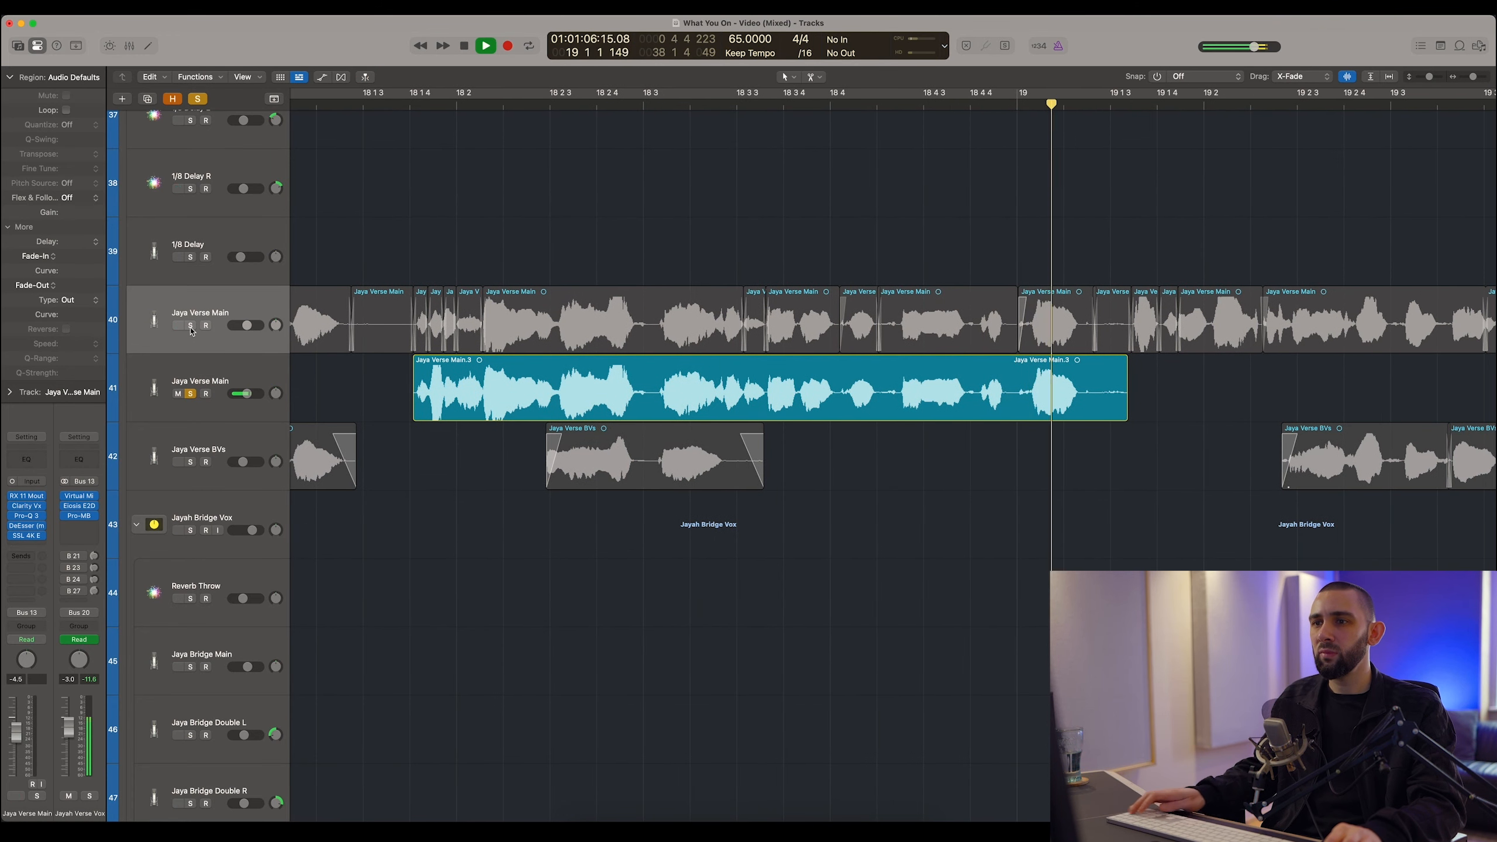
{"action": "key", "text": "space"}
Solo only the edited Jaya Verse Main track and play the same phrase from about 18 1 3 for comparison.
{"action": "left_click", "coordinate": [191, 326]}
{"action": "left_click", "coordinate": [190, 327], "text": "alt"}
{"action": "left_click", "coordinate": [191, 327], "text": "alt"}
{"action": "left_click", "coordinate": [355, 108]}
{"action": "key", "text": "space"}
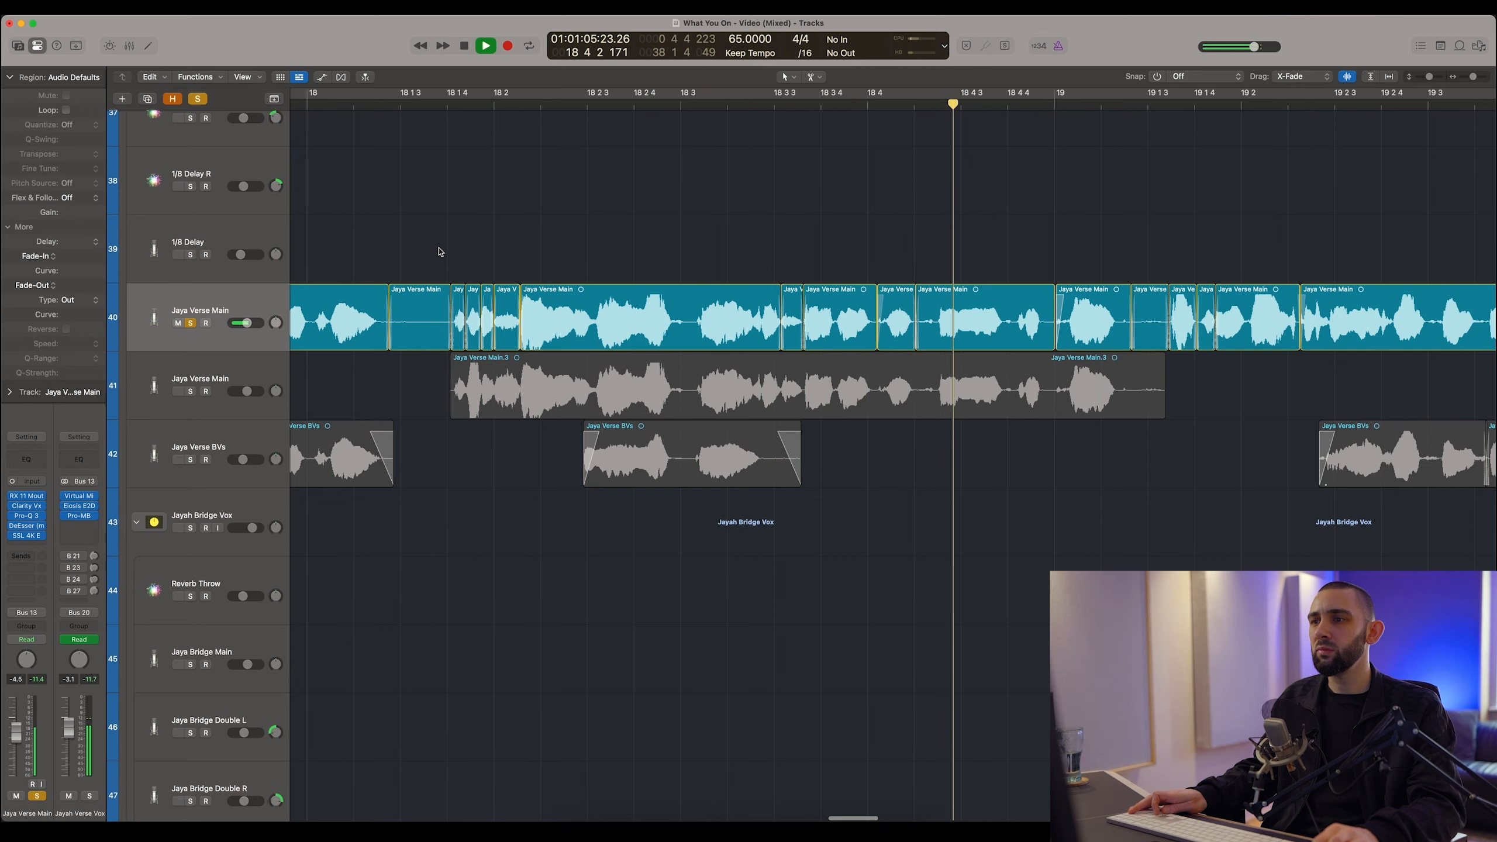
{"action": "key", "text": "space"}
Turn off the solo and compare the gain of the uncut copy with the short Jaya Verse Main region at 18 2.
{"action": "key", "text": "super+Left"}
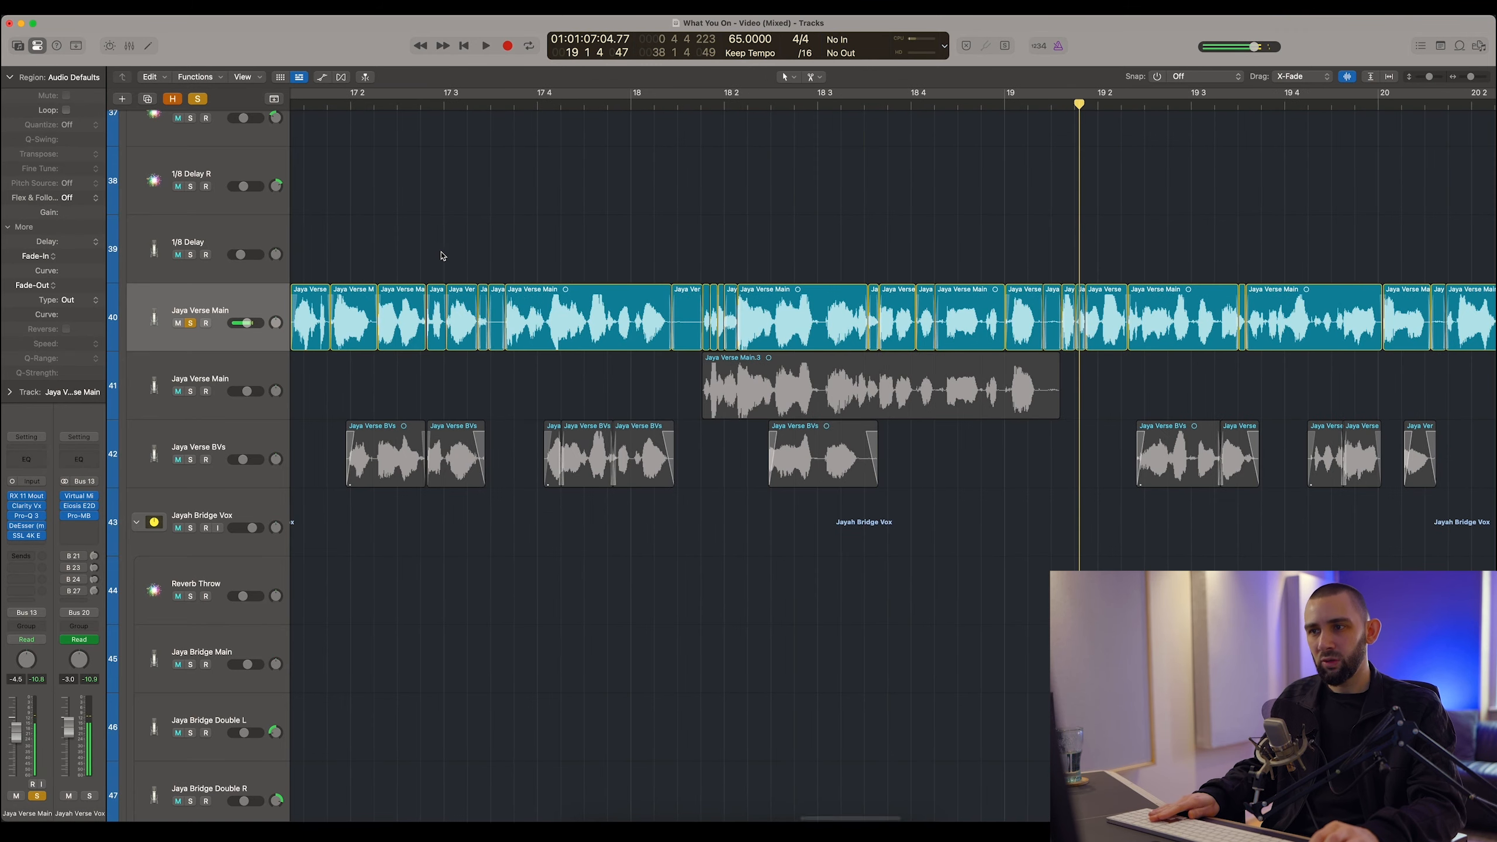
{"action": "left_click", "coordinate": [751, 400]}
{"action": "key", "text": "super+Right"}
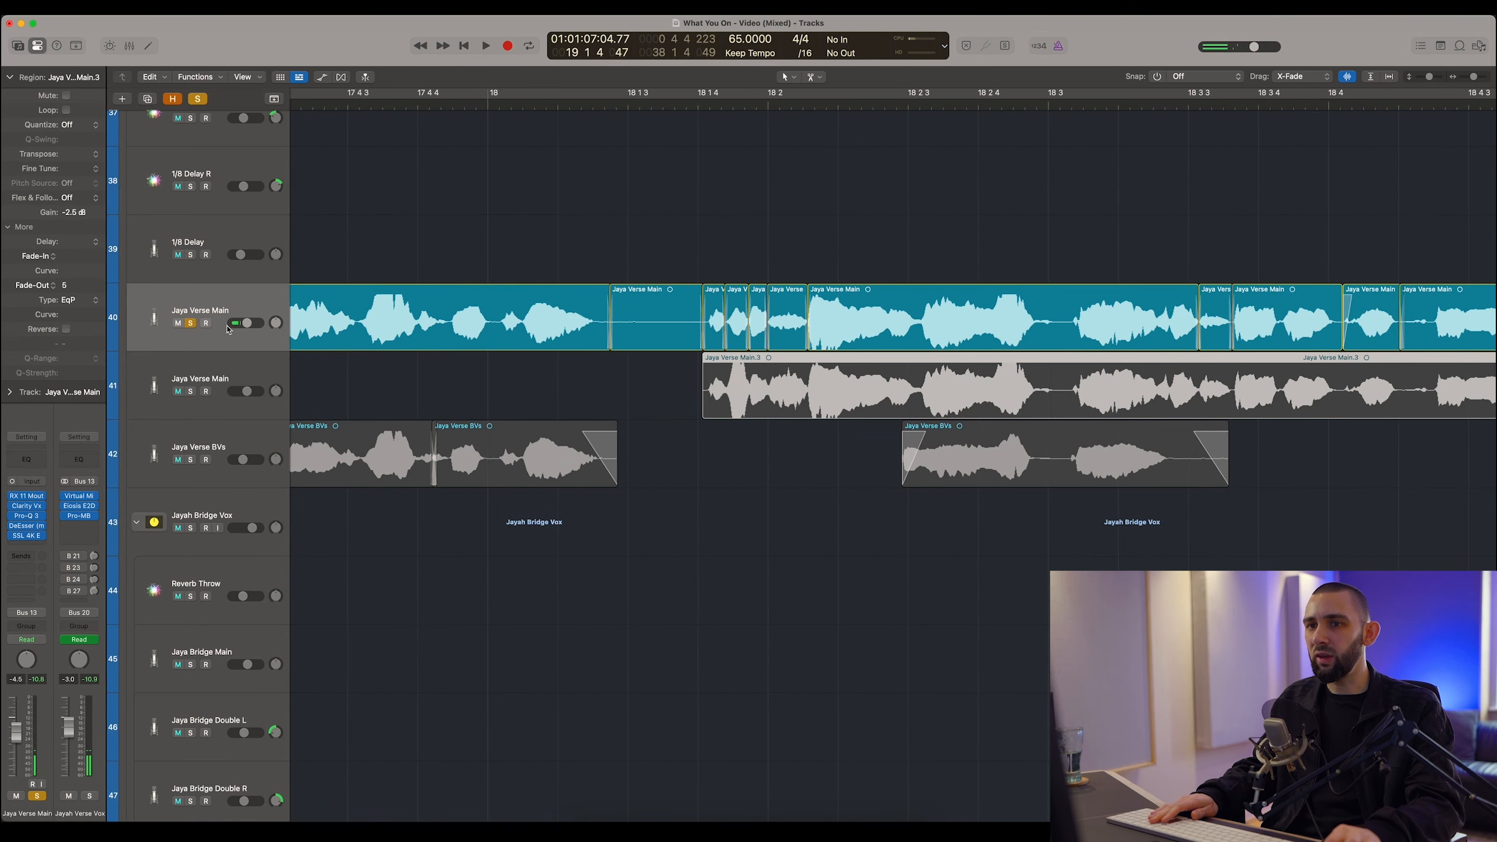
{"action": "left_click", "coordinate": [191, 323]}
{"action": "key", "text": "super+Right"}
{"action": "left_click", "coordinate": [691, 337]}
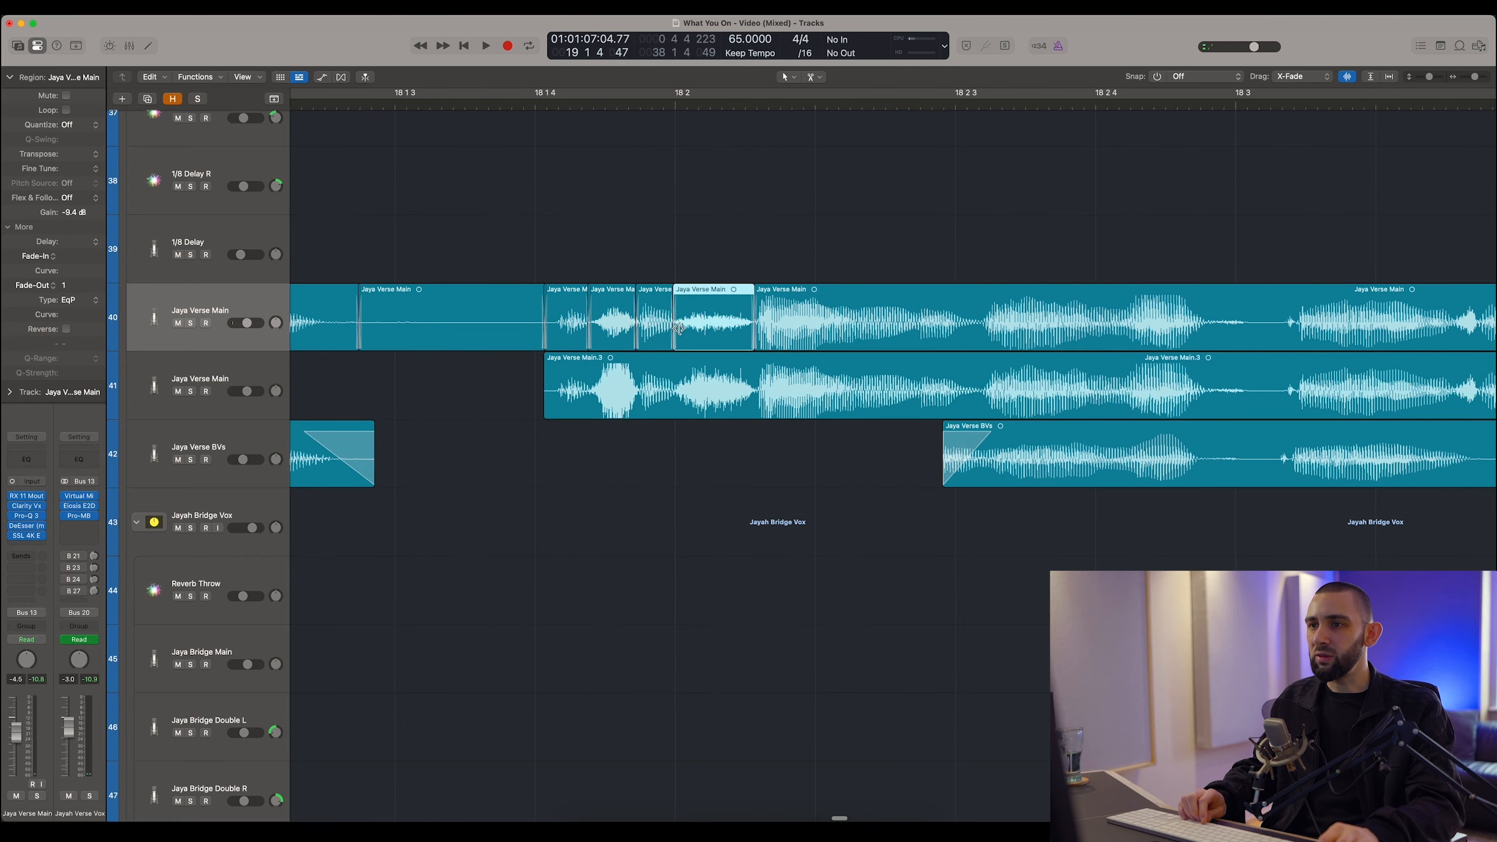
Cut the copy around the two loud sounds near 18 2, matching the edited track, and set both pieces' gain to -10.0 dB.
{"action": "left_click", "coordinate": [686, 401]}
{"action": "left_click", "coordinate": [591, 397]}
{"action": "left_click", "coordinate": [638, 397]}
{"action": "left_click", "coordinate": [677, 397]}
{"action": "left_click_drag", "start_coordinate": [729, 397], "coordinate": [757, 393]}
{"action": "left_click", "coordinate": [615, 389], "text": "shift"}
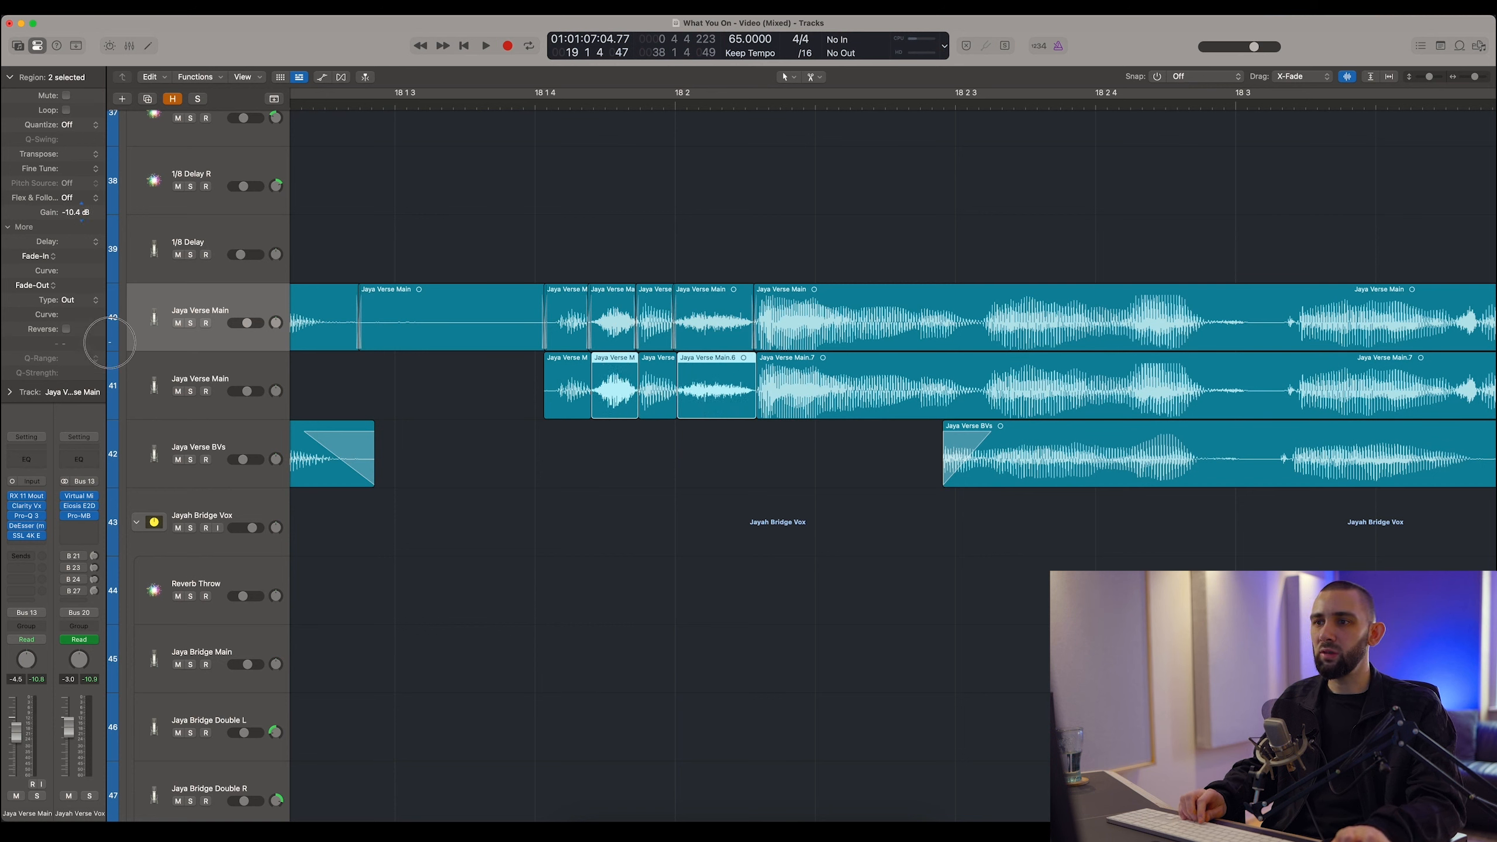
Add short fades where the newly cut regions of the copy meet around 18 2.
{"action": "left_click_drag", "start_coordinate": [593, 411], "coordinate": [638, 412]}
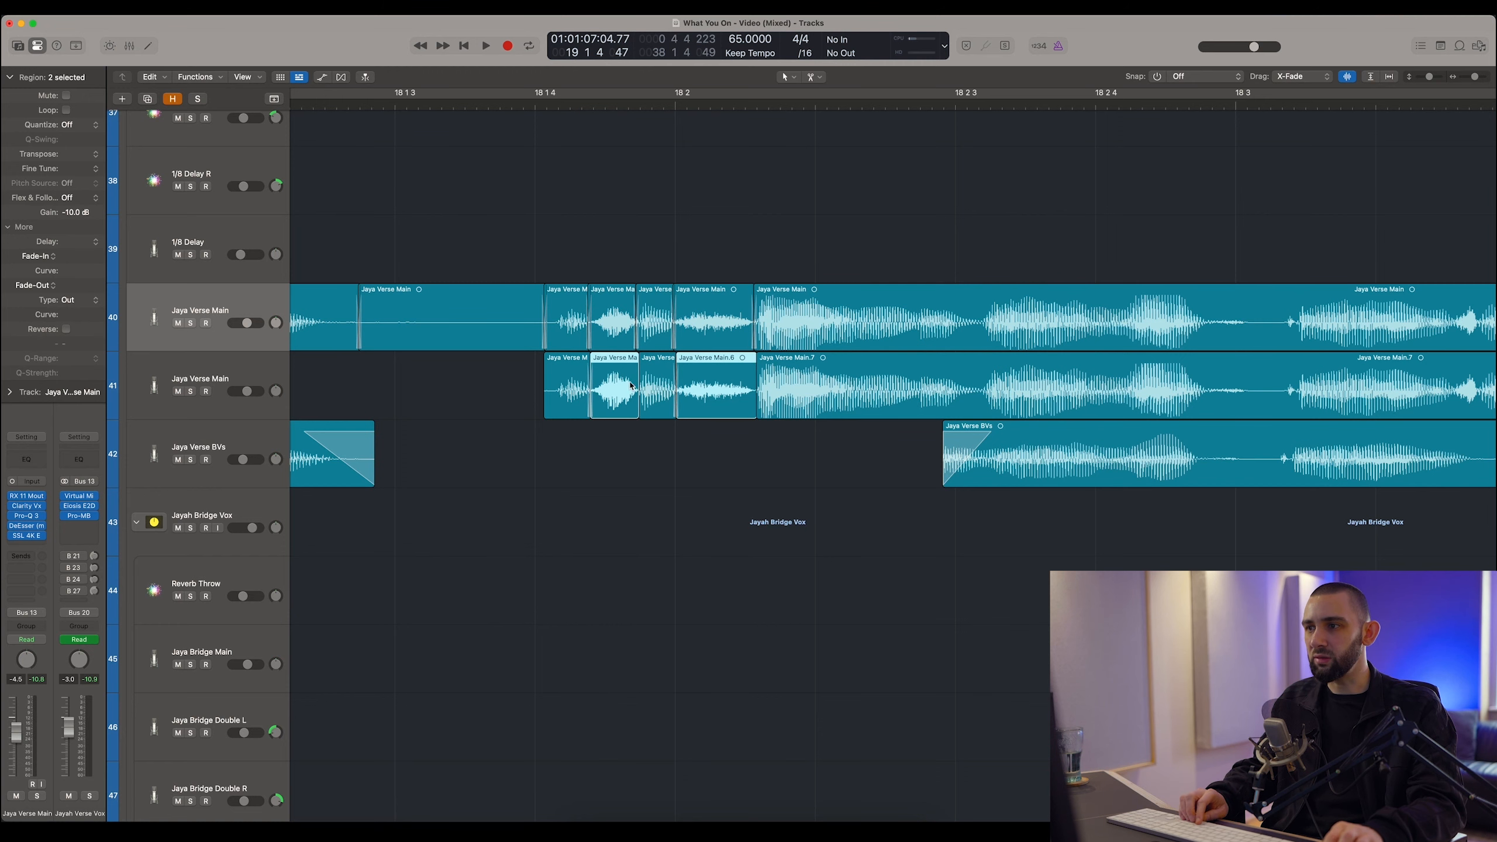
{"action": "scroll", "coordinate": [628, 392], "scroll_direction": "right", "scroll_amount": 2}
{"action": "left_click", "coordinate": [622, 405]}
Cut the copy at 18 4 and at bar 19, and add a fade-in of 49 to the bar 19 region.
{"action": "scroll", "coordinate": [927, 385], "scroll_direction": "right", "scroll_amount": 15}
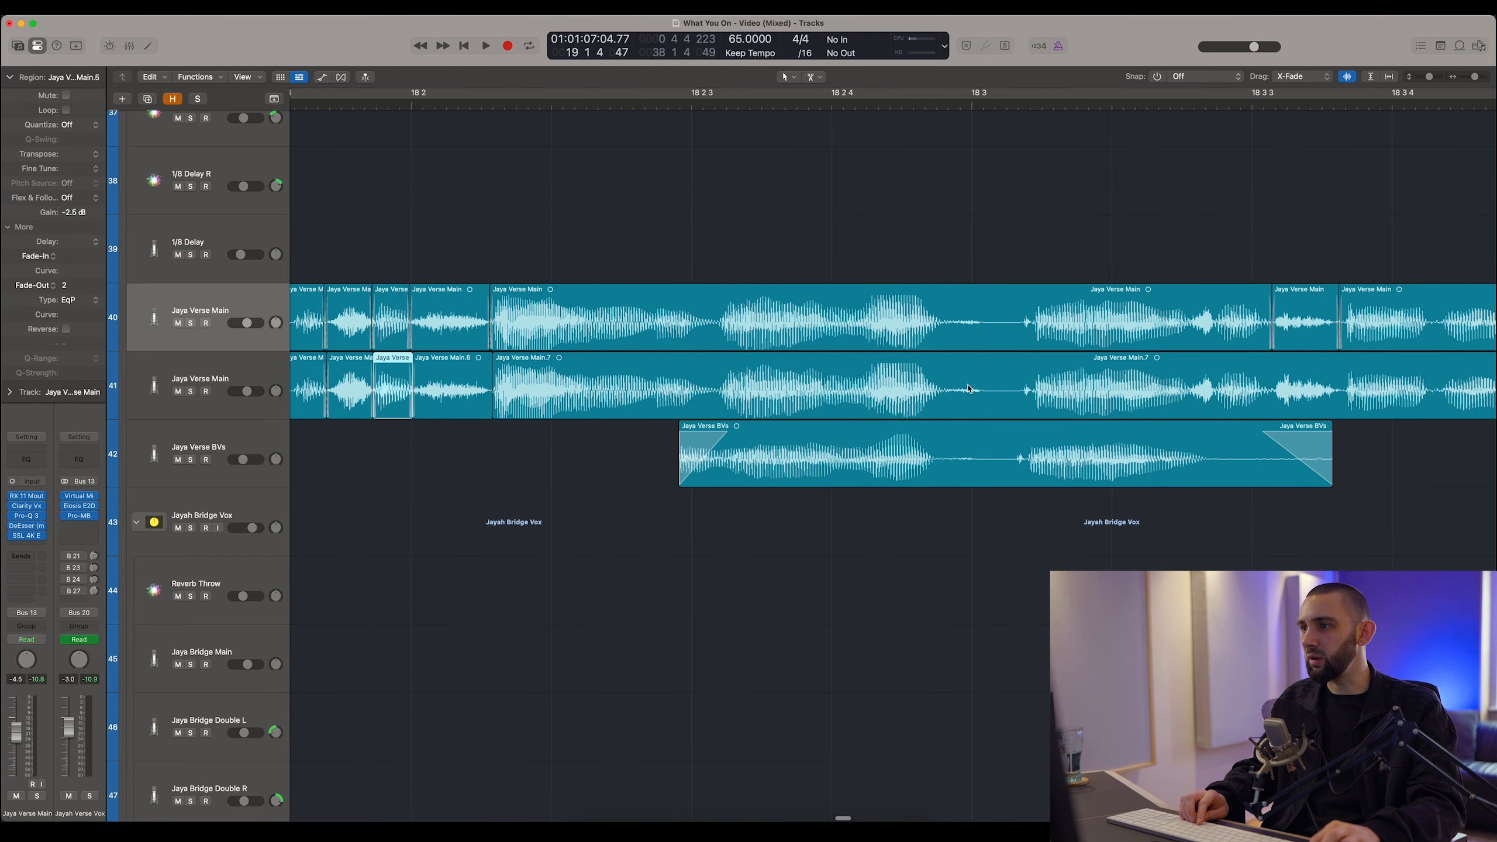
{"action": "left_click", "coordinate": [900, 402]}
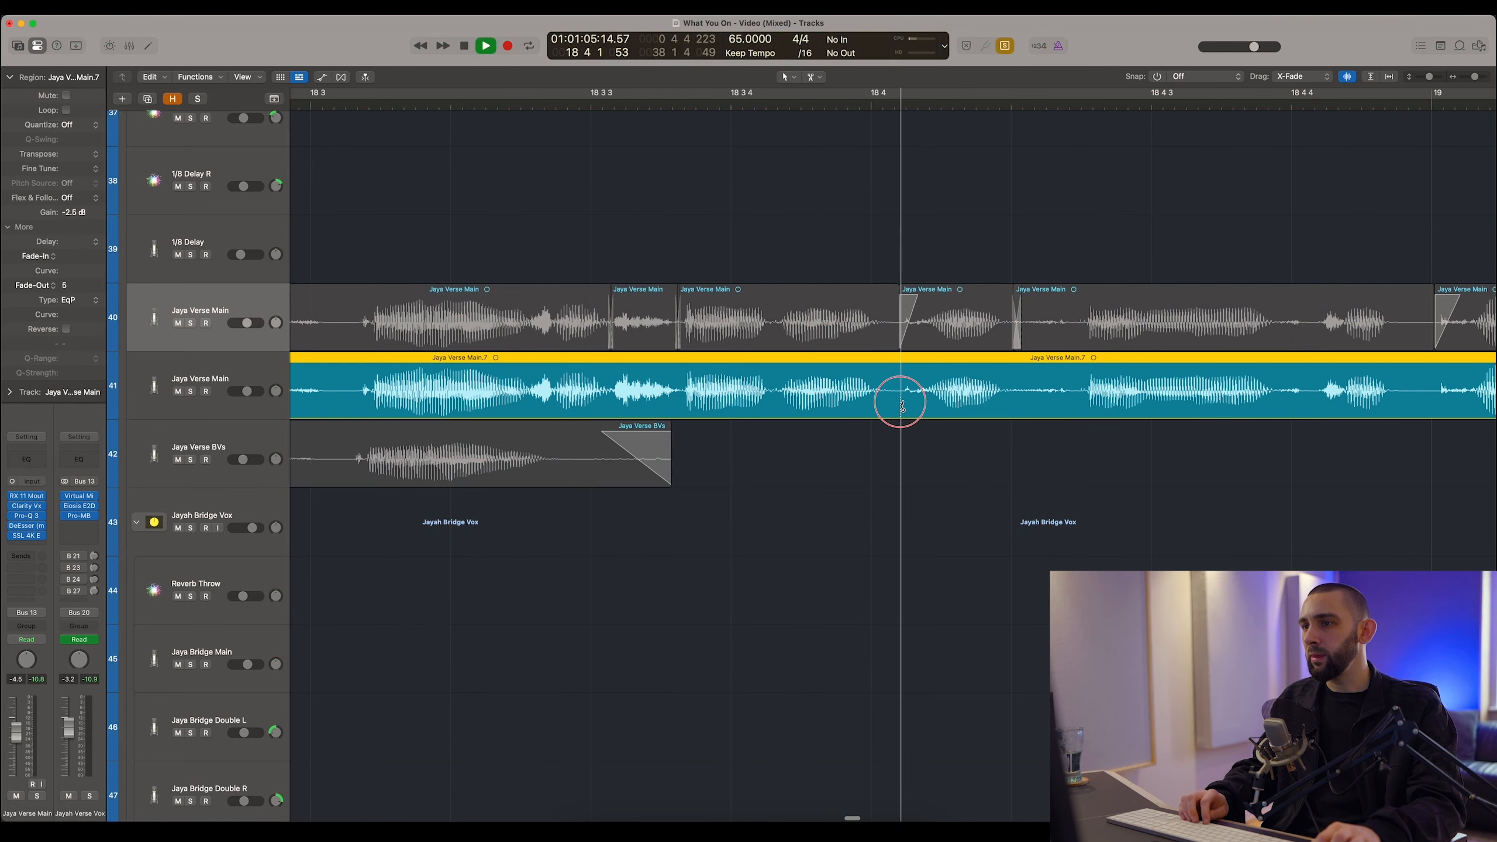
{"action": "scroll", "coordinate": [930, 405], "scroll_direction": "right", "scroll_amount": 13}
{"action": "key", "text": "t"}
{"action": "key", "text": "t"}
{"action": "left_click", "coordinate": [688, 402]}
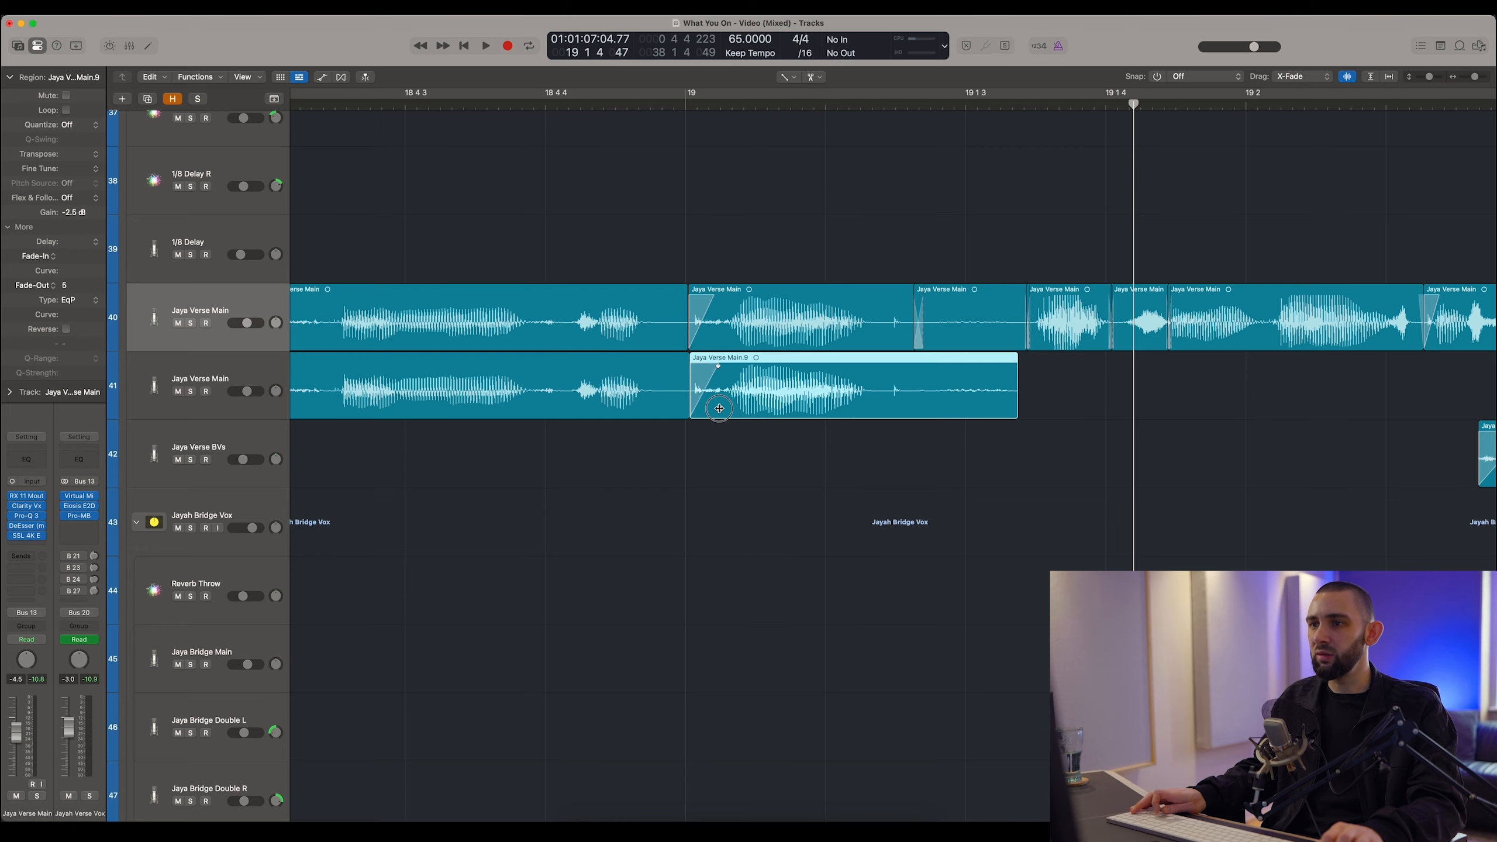
Delete the duplicate Jaya Verse Main track together with its demonstration regions.
{"action": "scroll", "coordinate": [450, 373], "scroll_direction": "down", "scroll_amount": 10}
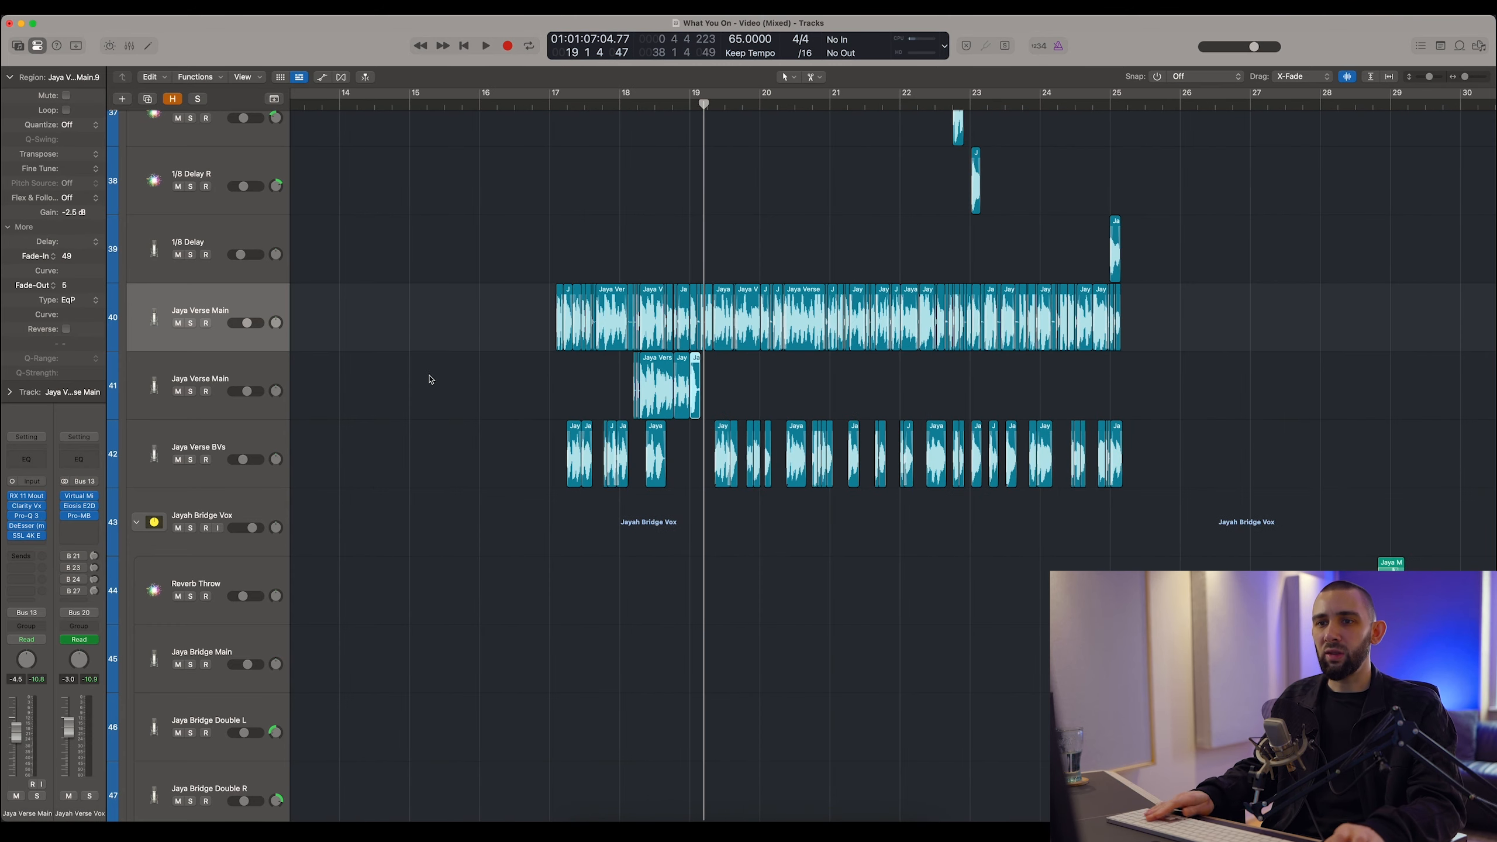
{"action": "left_click", "coordinate": [251, 377]}
{"action": "key", "text": "BackSpace"}
{"action": "key", "text": "BackSpace"}
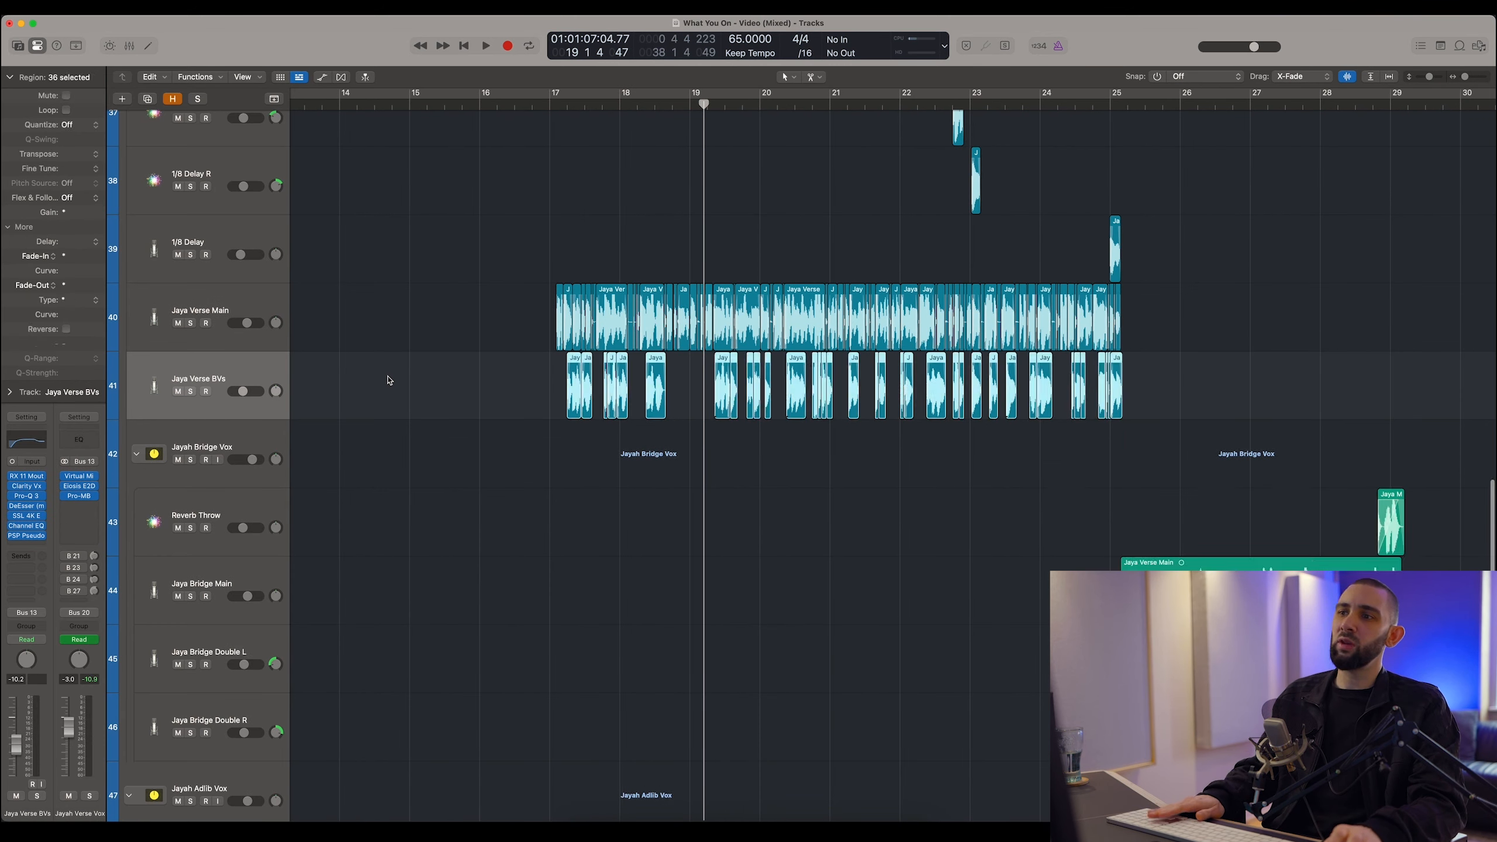
Return the playhead to the project start and examine the edited main and backing regions of the Kama and Jaya verses up to the bridge.
{"action": "scroll", "coordinate": [654, 340], "scroll_direction": "down", "scroll_amount": 5}
{"action": "scroll", "coordinate": [654, 340], "scroll_direction": "up", "scroll_amount": 5}
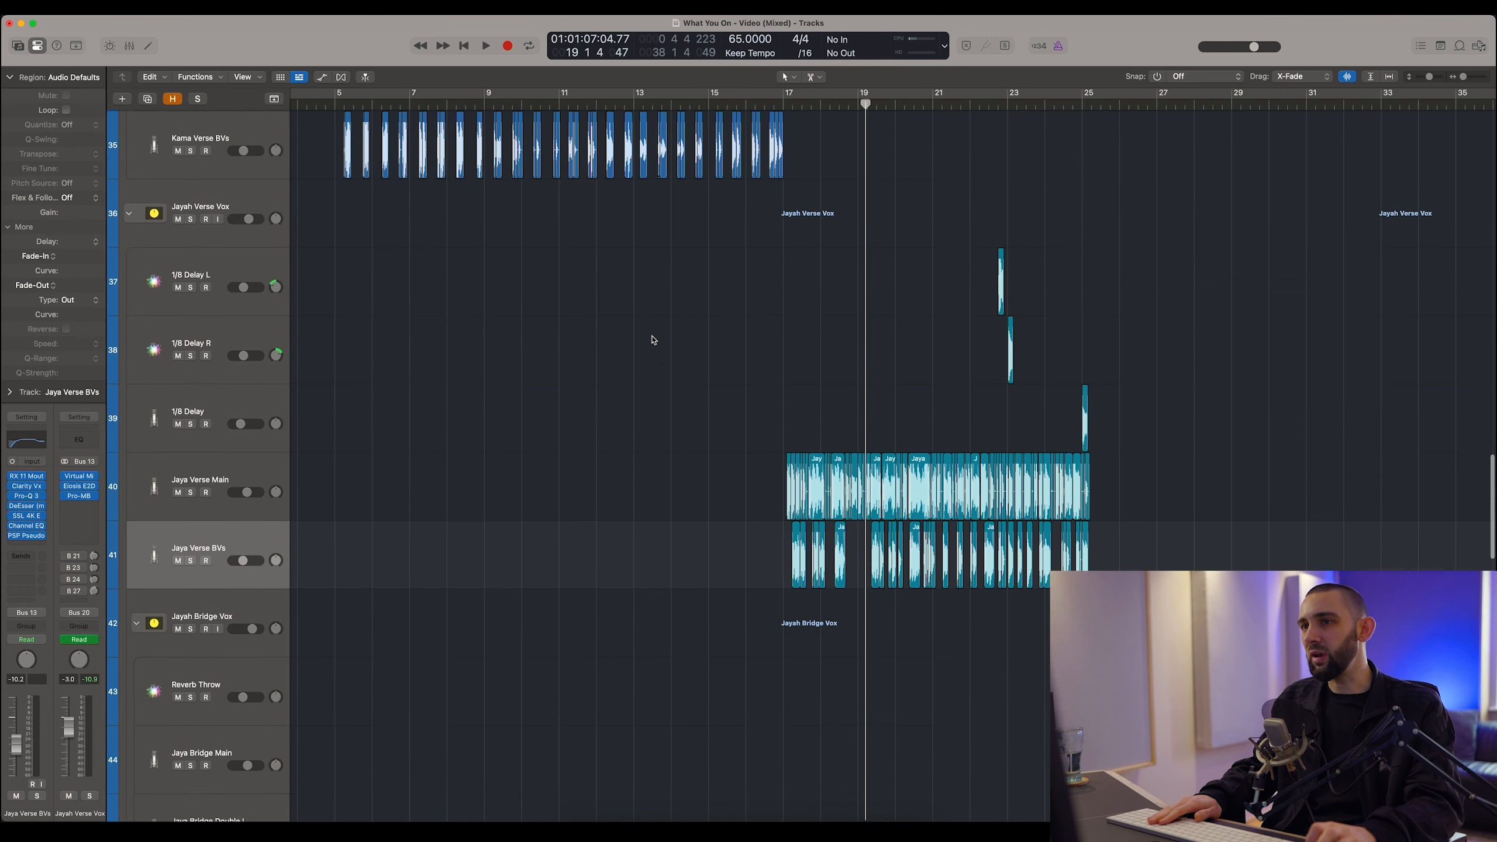
{"action": "key", "text": "Return"}
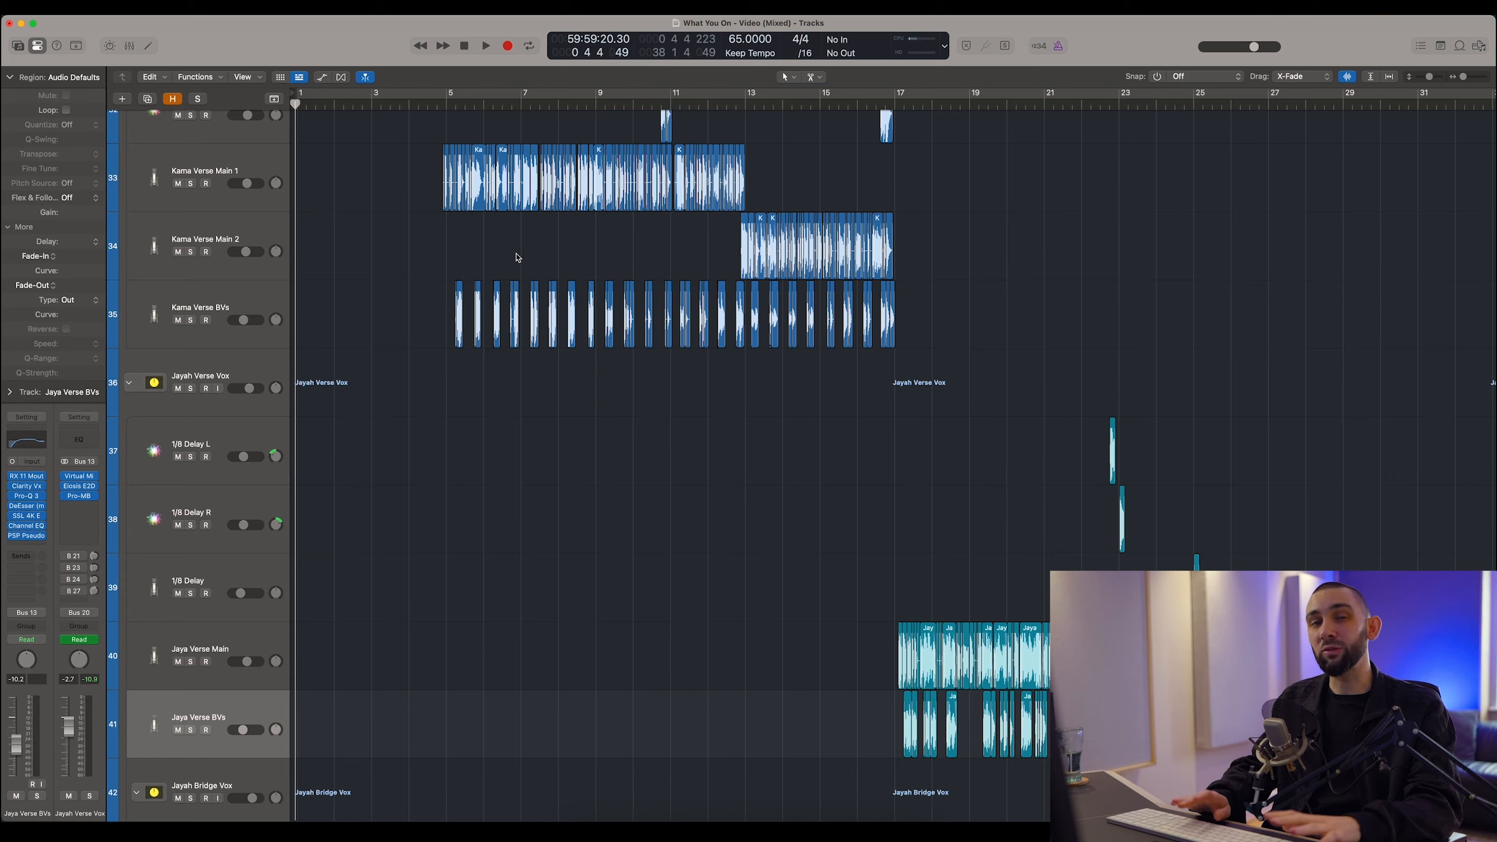
{"action": "scroll", "coordinate": [516, 258], "scroll_direction": "up", "scroll_amount": 2}
{"action": "key", "text": "super+Right"}
{"action": "key", "text": "super+Right"}
{"action": "scroll", "coordinate": [921, 279], "scroll_direction": "right", "scroll_amount": 6}
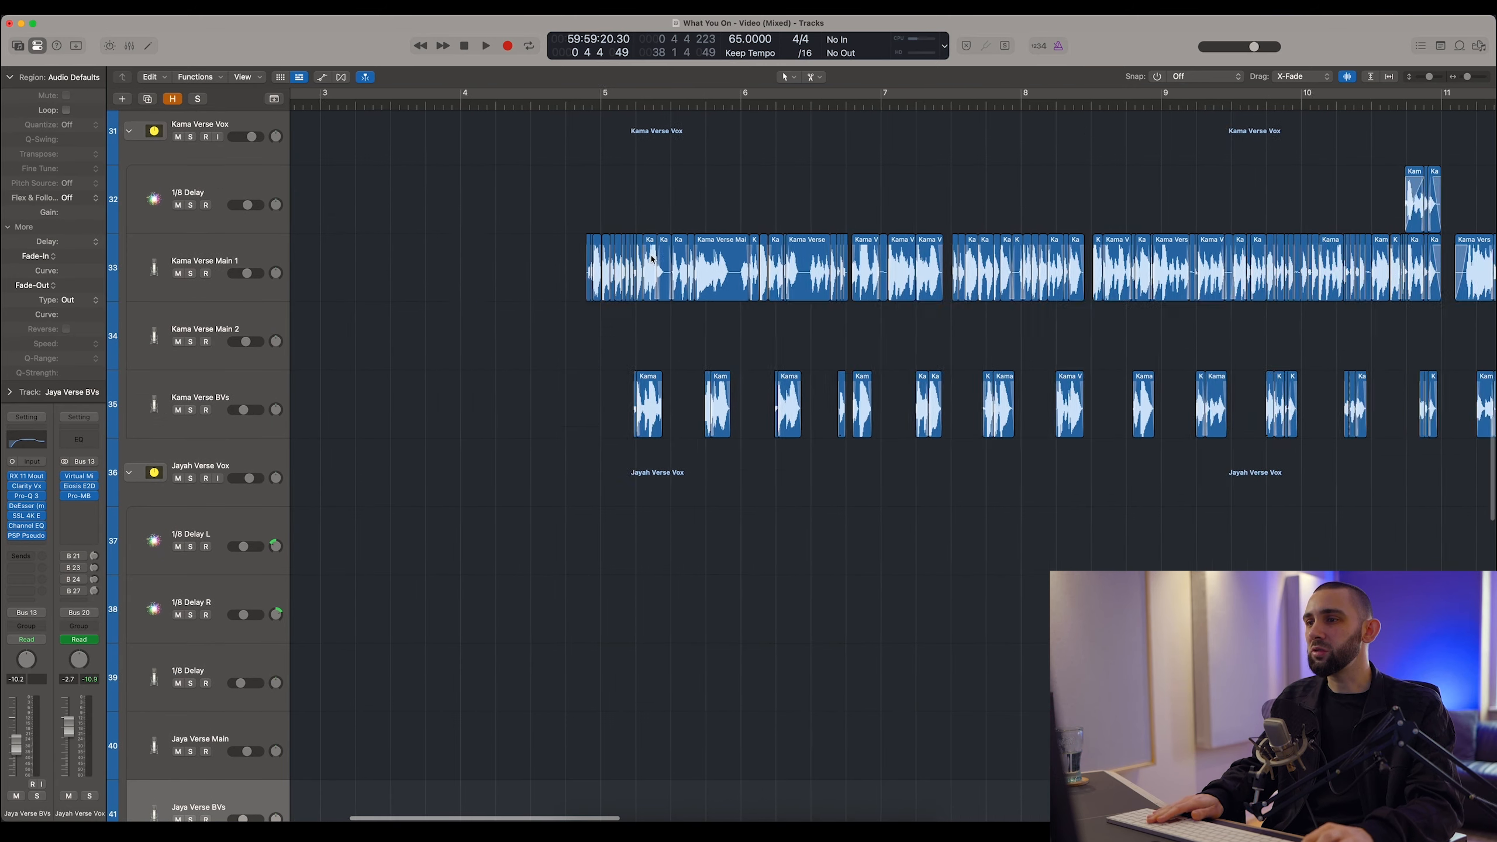
{"action": "scroll", "coordinate": [921, 279], "scroll_direction": "right", "scroll_amount": 8}
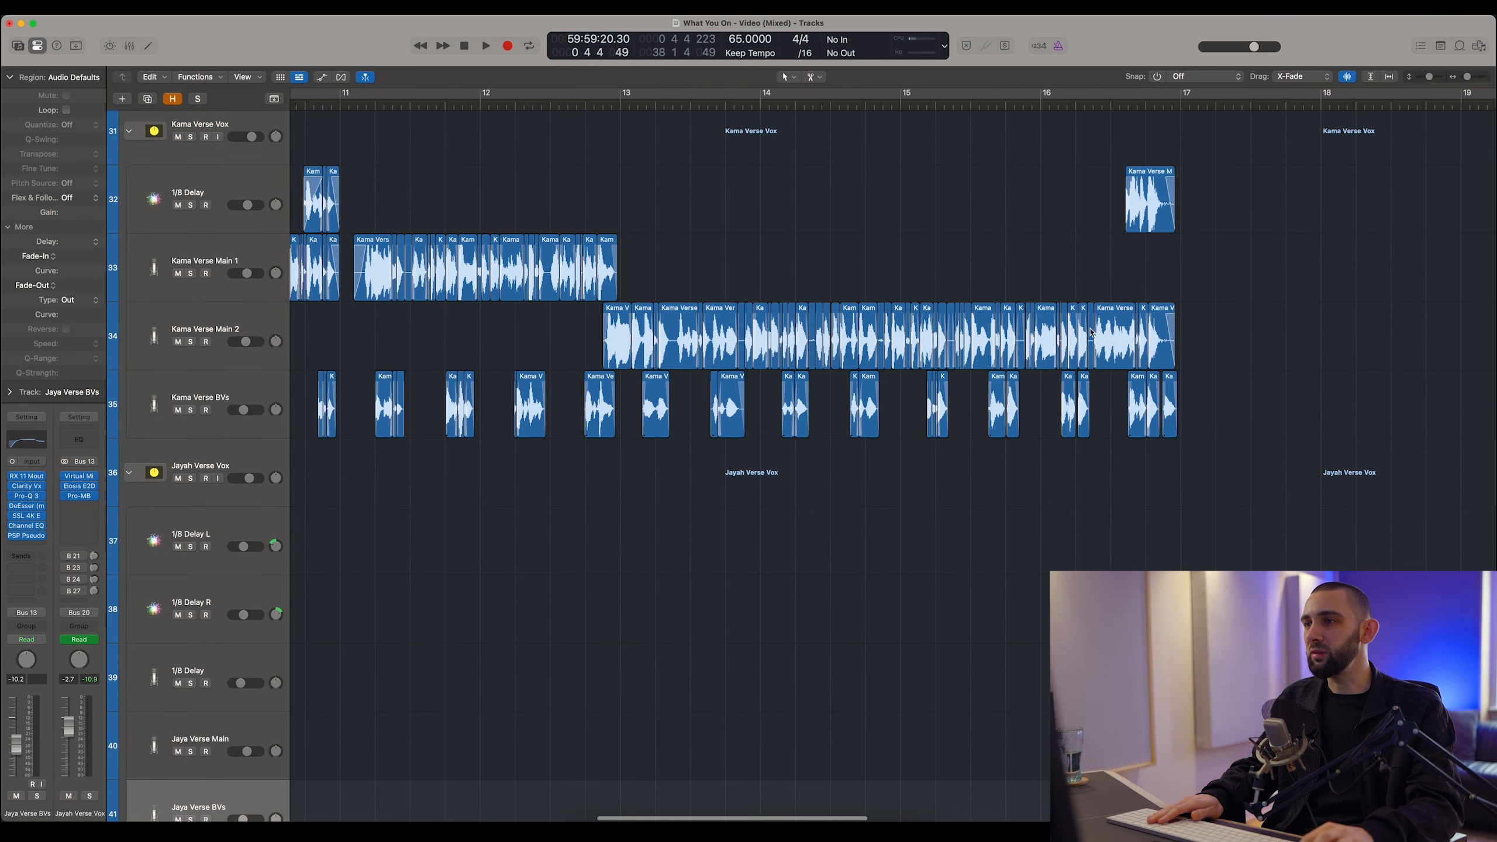
{"action": "scroll", "coordinate": [1092, 332], "scroll_direction": "right", "scroll_amount": 12}
{"action": "scroll", "coordinate": [1084, 330], "scroll_direction": "down", "scroll_amount": 6}
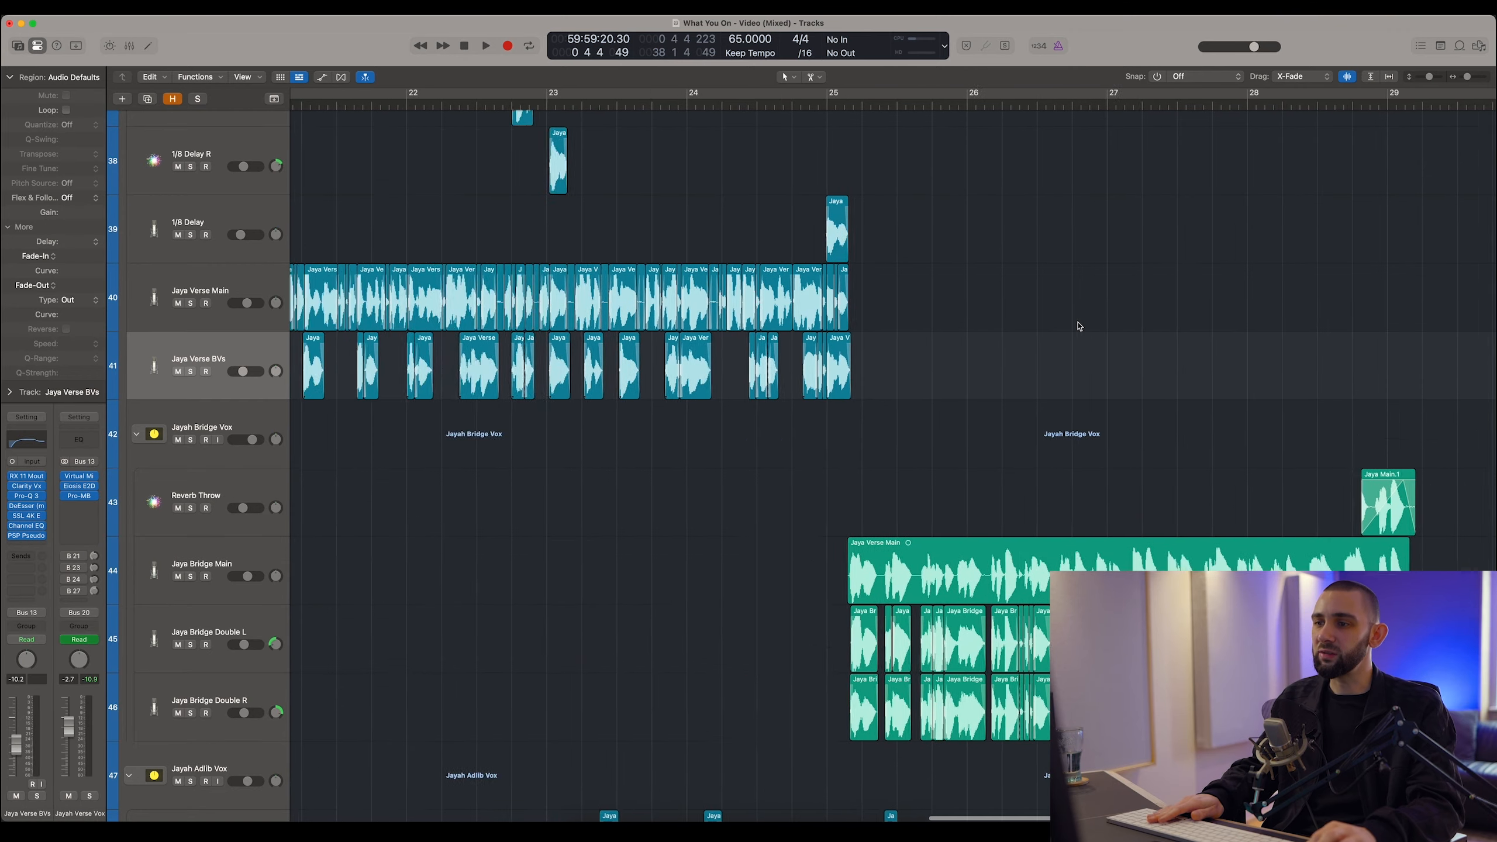
{"action": "scroll", "coordinate": [1080, 327], "scroll_direction": "down", "scroll_amount": 3}
{"action": "key", "text": "super+Left"}
{"action": "key", "text": "super+Left"}
{"action": "key", "text": "super+Left"}
{"action": "scroll", "coordinate": [778, 359], "scroll_direction": "up", "scroll_amount": 7}
{"action": "scroll", "coordinate": [779, 358], "scroll_direction": "up", "scroll_amount": 6}
{"action": "scroll", "coordinate": [793, 360], "scroll_direction": "up", "scroll_amount": 2}
{"action": "scroll", "coordinate": [790, 359], "scroll_direction": "down", "scroll_amount": 3}
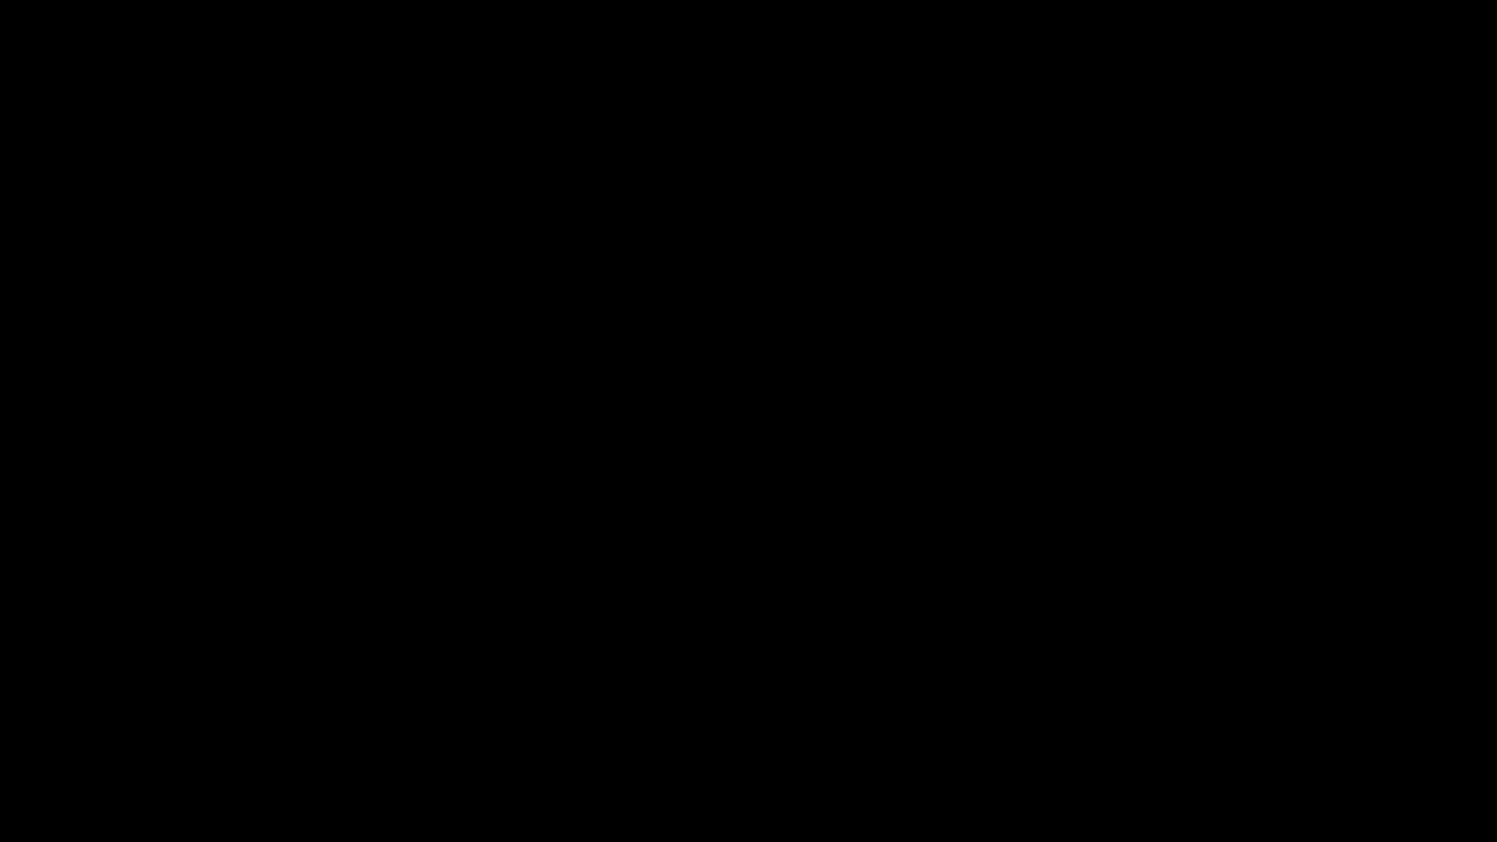